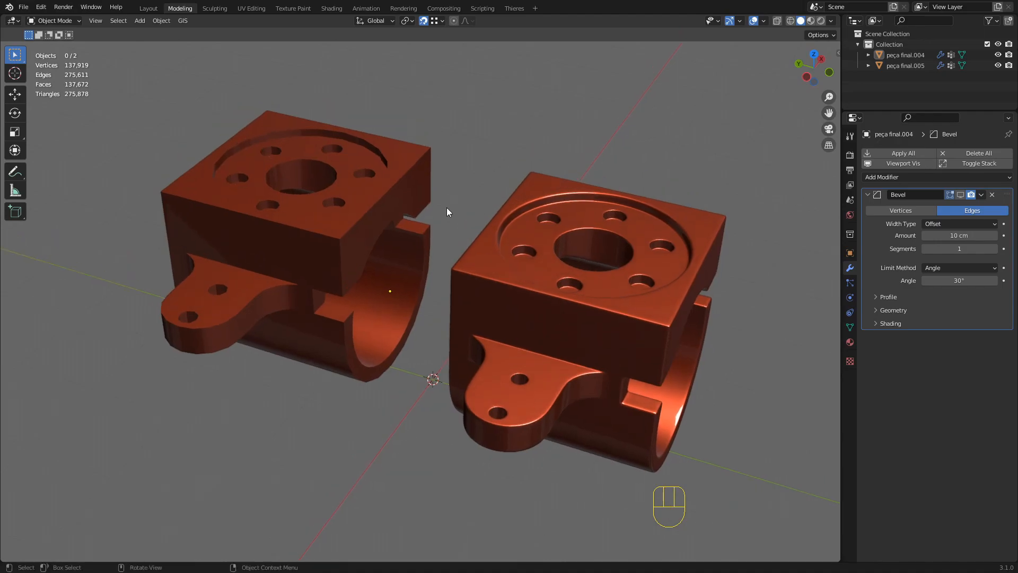
Examine the two bracket parts side by side from several angles, with the part that uses Subdivision selected.
middle_click_drag(504, 228, 521, 253, "shift")
mouse_move(562, 283)
middle_mouse_down("shift")
mouse_move(536, 259)
mouse_move(601, 273)
mouse_move(572, 295)
mouse_move(573, 253)
mouse_move(505, 253)
mouse_move(492, 286)
mouse_move(558, 292)
mouse_move(436, 276)
mouse_move(565, 282)
middle_mouse_up("shift")
scroll(538, 260, "up", 2)
scroll(546, 264, "up", 4)
scroll(546, 268, "down", 5)
middle_click_drag(565, 283, 551, 259)
mouse_move(551, 259)
middle_mouse_down("shift")
mouse_move(553, 282)
mouse_move(584, 294)
mouse_move(530, 227)
mouse_move(553, 252)
middle_mouse_up("shift")
scroll(564, 258, "up", 3)
scroll(553, 252, "down", 3)
middle_click_drag(833, 214, 490, 265)
left_click(444, 271)
mouse_move(491, 265)
middle_mouse_down("shift")
mouse_move(433, 290)
mouse_move(484, 259)
mouse_move(505, 209)
mouse_move(490, 280)
middle_mouse_up("shift")
scroll(435, 289, "up", 3)
middle_click_drag(490, 280, 476, 237)
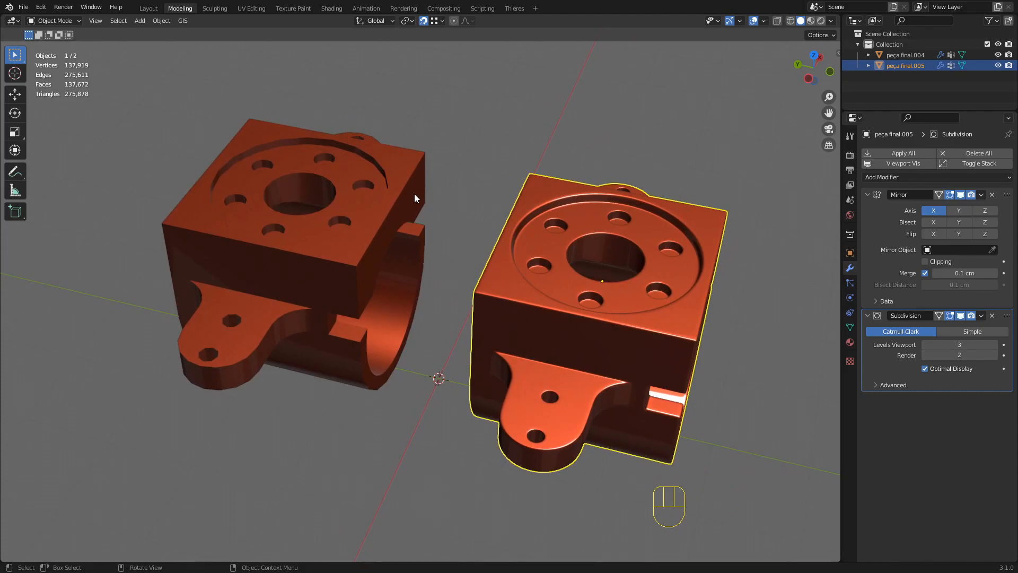
middle_click_drag(445, 229, 474, 237, "shift")
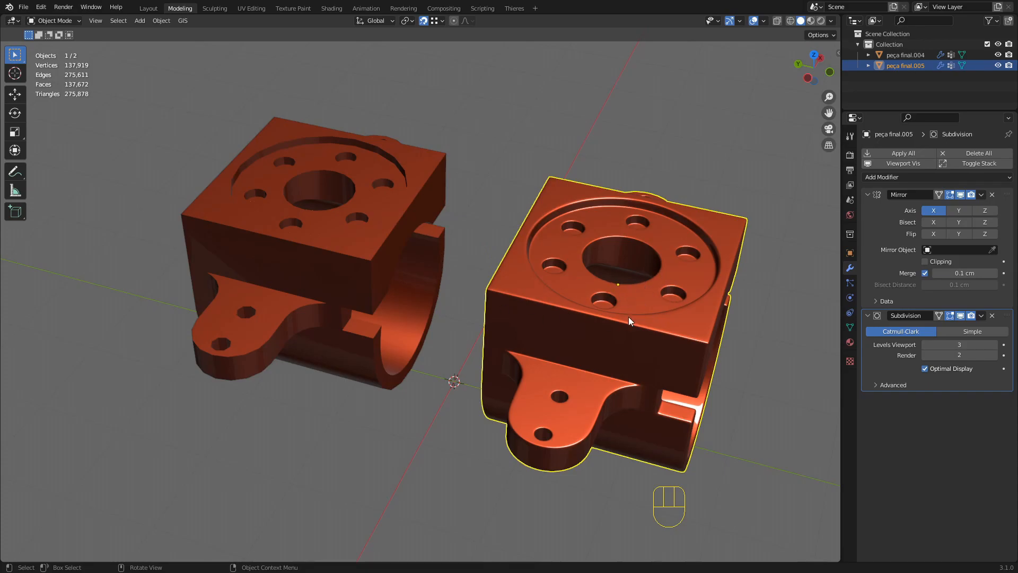
middle_click_drag(493, 291, 500, 239, "shift")
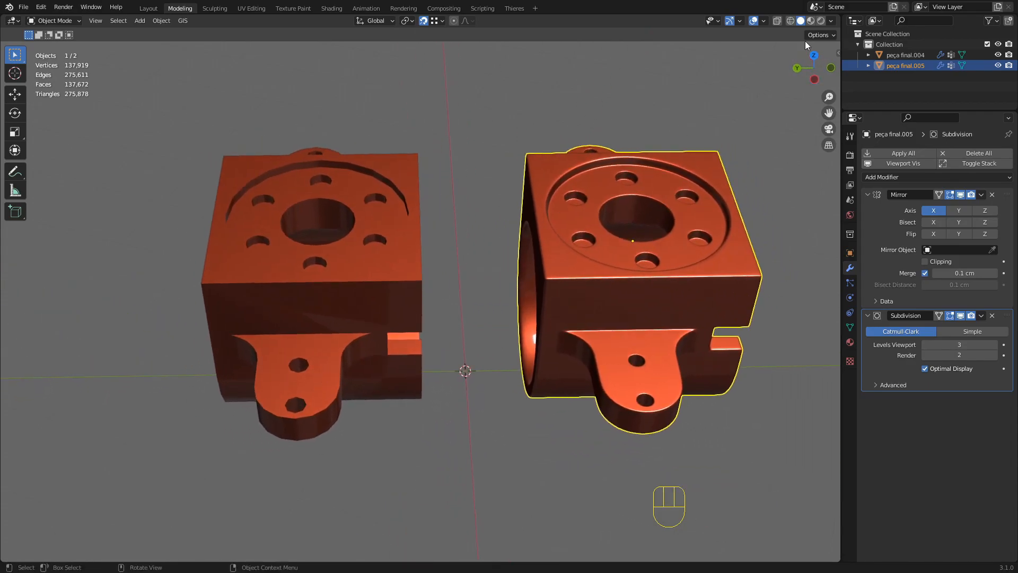
Set the viewport shading to Studio lighting with Material colour.
left_click(832, 21)
left_click(785, 72)
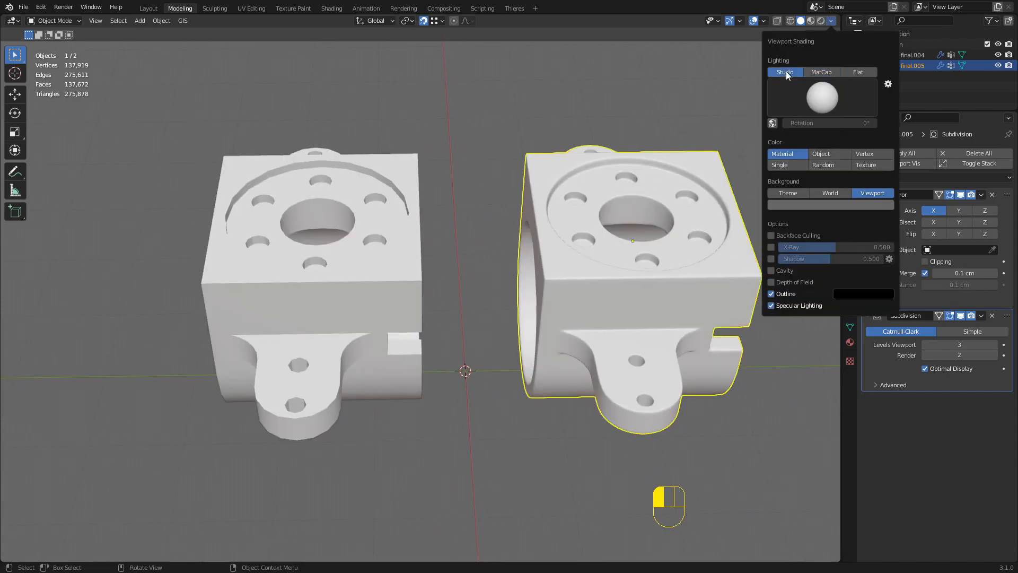
left_click(785, 165)
left_click(786, 154)
Try Single as the viewport colour and switch back to Material.
mouse_move(652, 191)
middle_mouse_down()
mouse_move(613, 184)
mouse_move(622, 161)
middle_mouse_up()
left_click(832, 21)
left_click(788, 165)
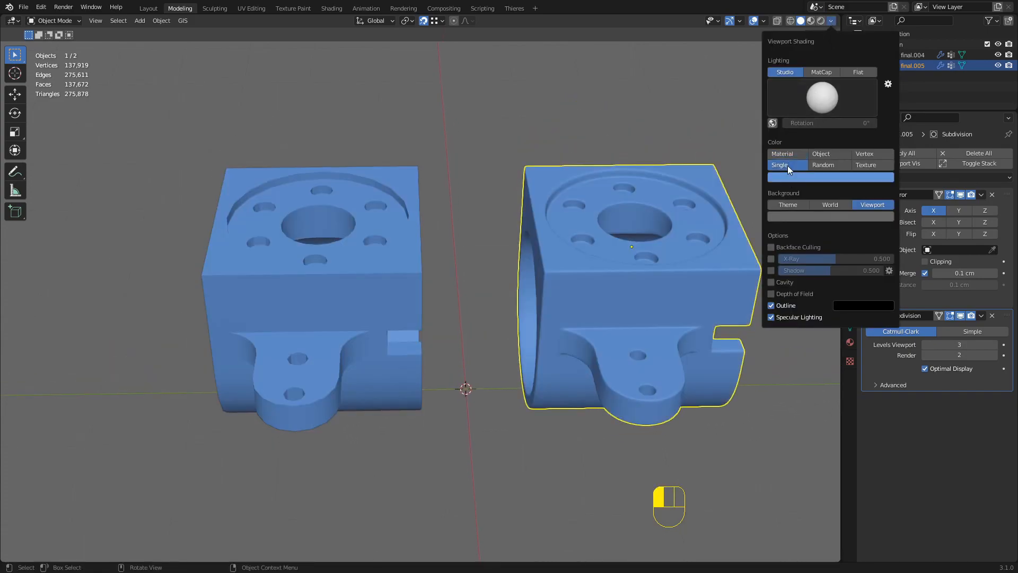
left_click(795, 154)
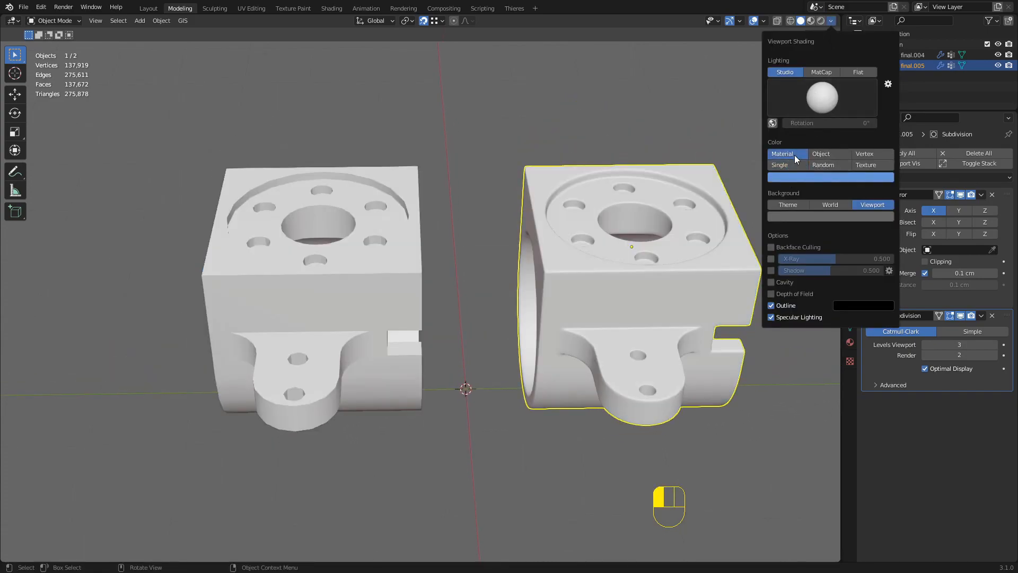
Choose a different studio light preset for the viewport shading.
left_click(831, 90)
left_click(764, 134)
mouse_move(549, 246)
middle_mouse_down()
mouse_move(559, 215)
mouse_move(527, 266)
mouse_move(517, 205)
middle_mouse_up()
middle_click_drag(517, 205, 535, 183)
left_click(520, 135)
middle_click_drag(520, 134, 548, 183)
middle_click_drag(549, 183, 525, 202, "shift")
middle_click_drag(525, 202, 491, 239)
Open the subdivided part in Edit Mode and turn off its Subdivision modifier's display in the viewport.
left_click(418, 222)
scroll(408, 216, "up", 3)
key("Tab")
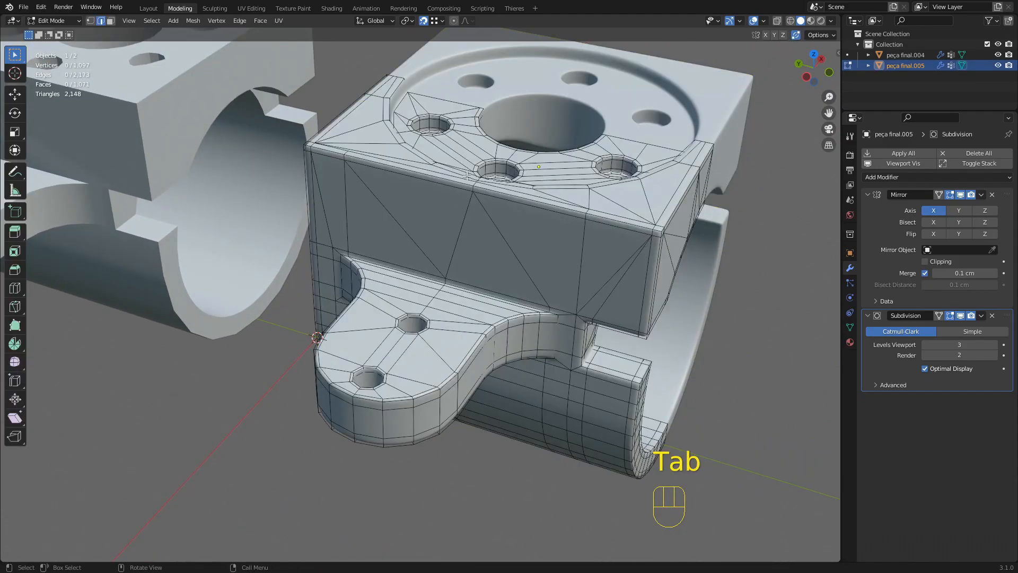
scroll(468, 175, "down", 2)
mouse_move(507, 169)
middle_mouse_down()
mouse_move(404, 181)
mouse_move(519, 181)
middle_mouse_up()
scroll(451, 177, "up", 3)
left_click(961, 316)
Examine the base mesh topology of the subdivided part around the lug, block faces and half-cylinder.
middle_click_drag(684, 340, 737, 466)
scroll(584, 366, "up", 3)
middle_click_drag(591, 295, 400, 183, "shift")
scroll(509, 297, "down", 4)
middle_click_drag(450, 287, 536, 300)
middle_click_drag(477, 292, 618, 220, "shift")
middle_click_drag(424, 223, 512, 194)
middle_click_drag(512, 194, 570, 218, "shift")
middle_click_drag(493, 245, 475, 259)
scroll(475, 259, "up", 2)
scroll(700, 274, "down", 5)
middle_click_drag(583, 271, 509, 266)
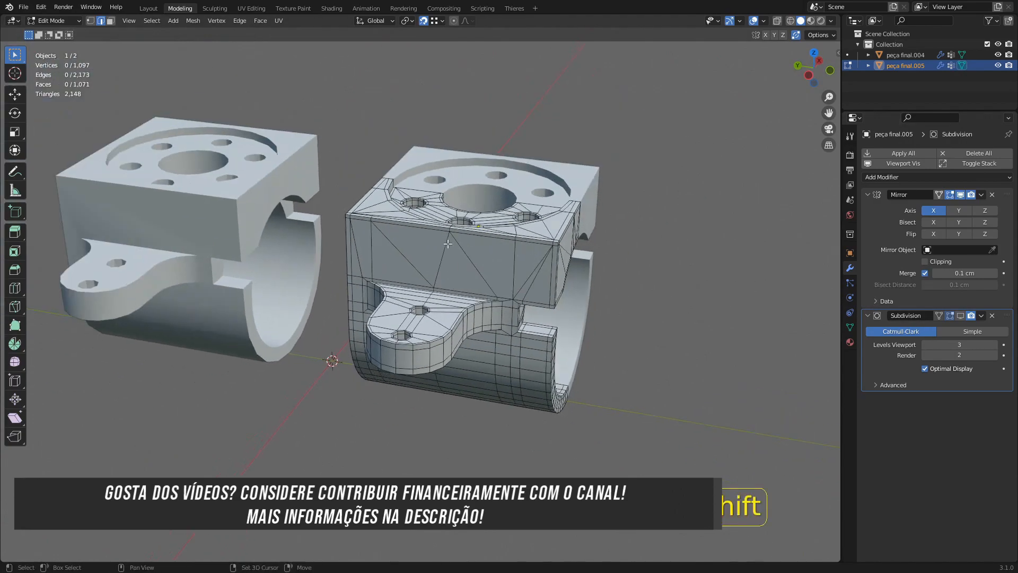
middle_click_drag(440, 281, 509, 249, "shift")
middle_click_drag(477, 244, 536, 250)
scroll(518, 220, "up", 4)
middle_click_drag(350, 204, 466, 203, "shift")
Return to Object Mode and select the part that carries the Bevel modifier.
key("Tab")
left_click(480, 212)
scroll(480, 211, "down", 3)
scroll(472, 207, "up", 1)
middle_click_drag(557, 226, 406, 212, "shift")
middle_click_drag(405, 212, 495, 211)
scroll(457, 213, "up", 2)
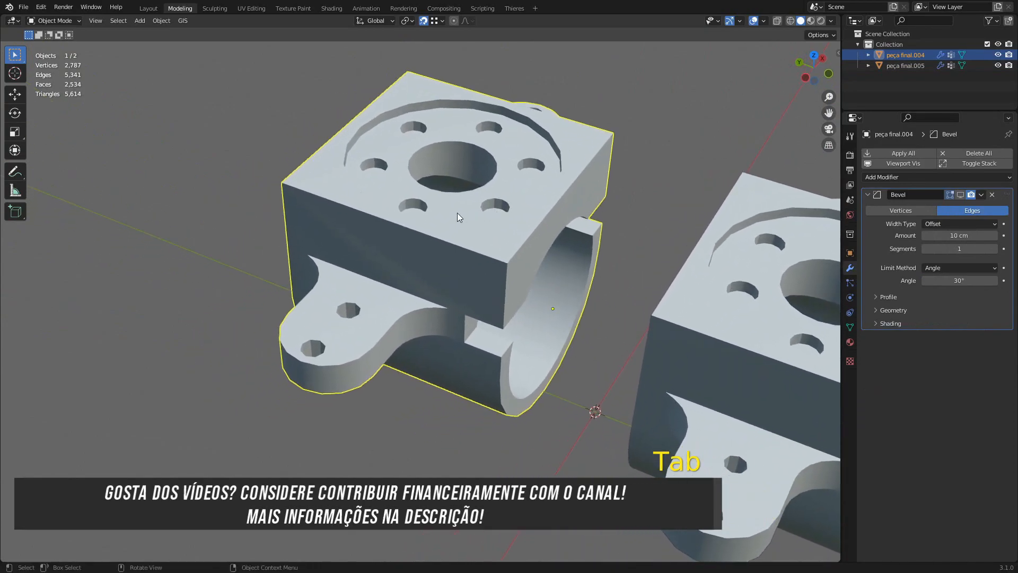
Compare the unsmoothed shapes of the two parts side by side.
scroll(444, 284, "down", 3)
middle_click_drag(444, 284, 456, 244)
scroll(413, 247, "up", 2)
middle_click_drag(456, 244, 441, 249, "shift")
mouse_move(441, 249)
middle_mouse_down()
mouse_move(431, 254)
mouse_move(435, 234)
mouse_move(431, 262)
middle_mouse_up()
scroll(440, 264, "down", 3)
middle_click_drag(594, 283, 505, 262, "shift")
scroll(522, 257, "up", 3)
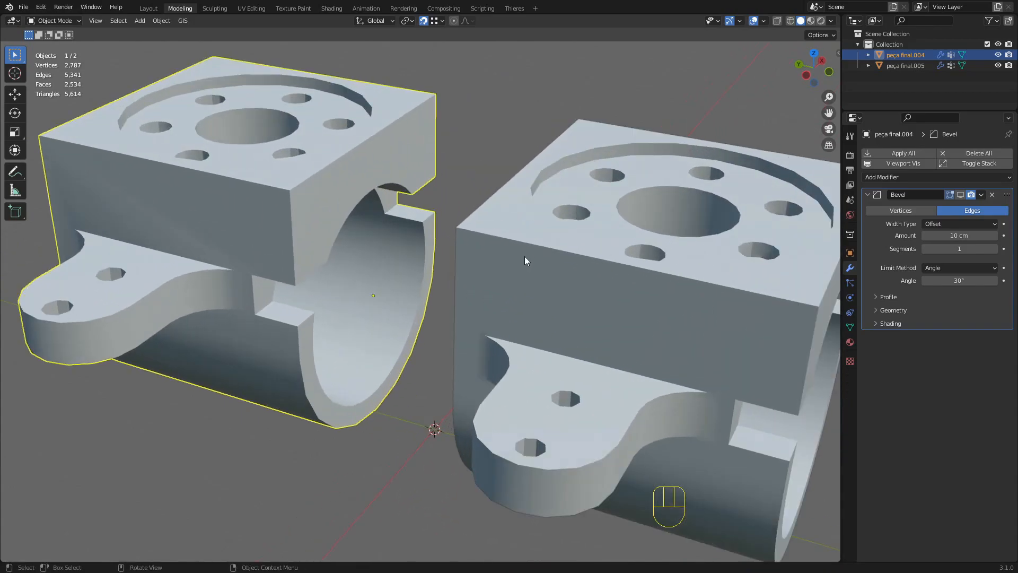
Open the part with the Subdivision modifier in Edit Mode and compare its wireframe with the other part.
left_click(531, 261)
key("Tab")
middle_click_drag(602, 271, 599, 287)
middle_click_drag(599, 287, 464, 257, "shift")
middle_click_drag(464, 257, 578, 310)
scroll(474, 292, "down", 4)
middle_click_drag(429, 212, 529, 245, "shift")
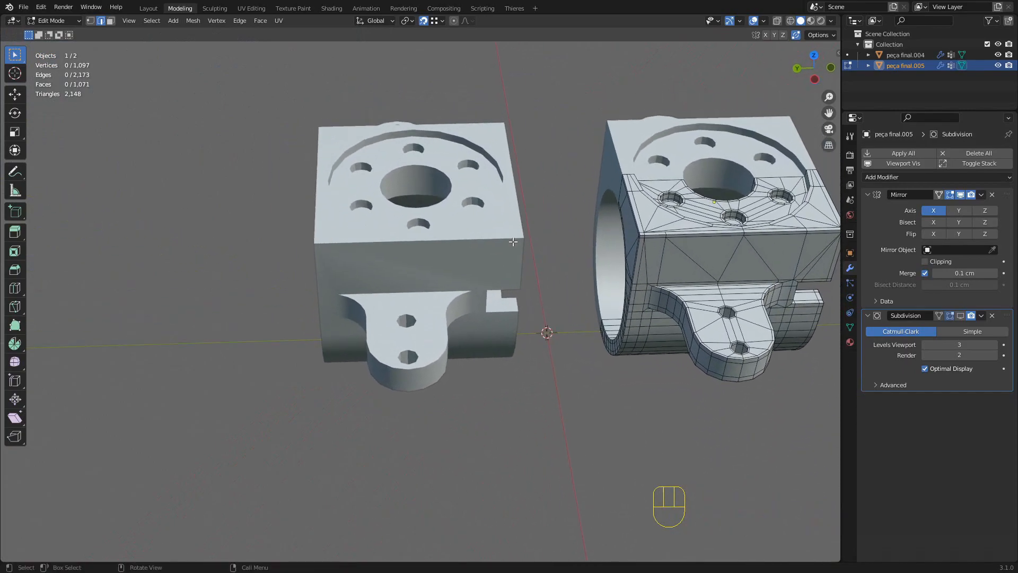
scroll(525, 244, "up", 2)
Switch Edit Mode to the part with the Bevel modifier and focus on its circular recess.
key("Tab")
left_click(418, 214)
middle_click_drag(418, 214, 475, 296)
scroll(463, 242, "up", 1)
key("Tab")
middle_click_drag(488, 360, 455, 210)
scroll(491, 225, "up", 2)
middle_click_drag(523, 225, 471, 235)
scroll(429, 212, "up", 2)
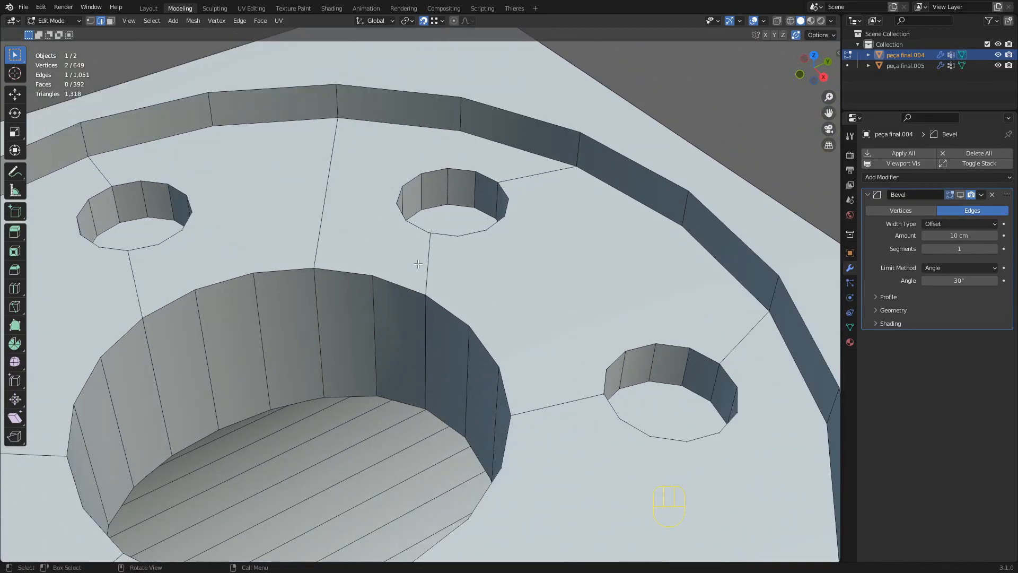
Select the two edges that join one bolt hole to the central bore and to the recess rim.
middle_click_drag(471, 242, 491, 233)
scroll(493, 254, "up", 1)
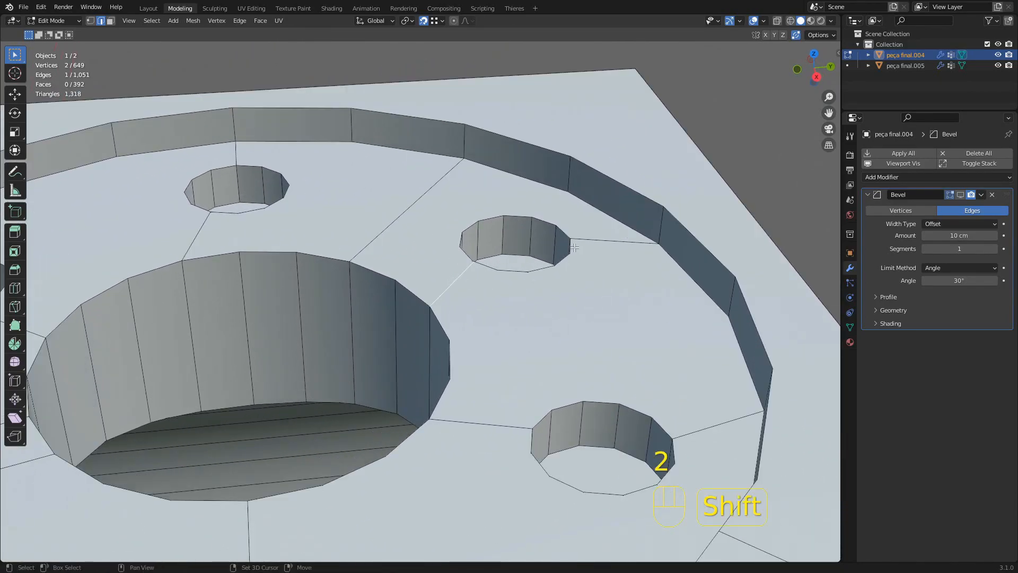
middle_click_drag(590, 241, 605, 246)
middle_click_drag(606, 246, 542, 251, "shift")
middle_click_drag(501, 219, 531, 236)
middle_click_drag(530, 236, 477, 203, "shift")
scroll(498, 222, "up", 2)
middle_click_drag(381, 260, 328, 232)
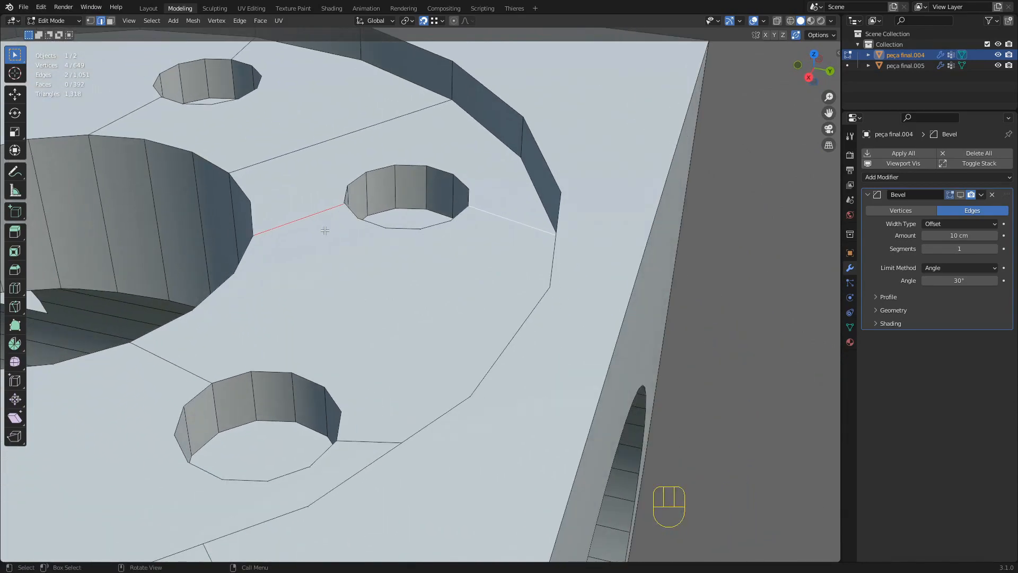
left_click(493, 223, "shift")
middle_click_drag(468, 221, 430, 250)
middle_click_drag(537, 295, 421, 206)
middle_click_drag(421, 205, 544, 190)
scroll(346, 188, "down", 3)
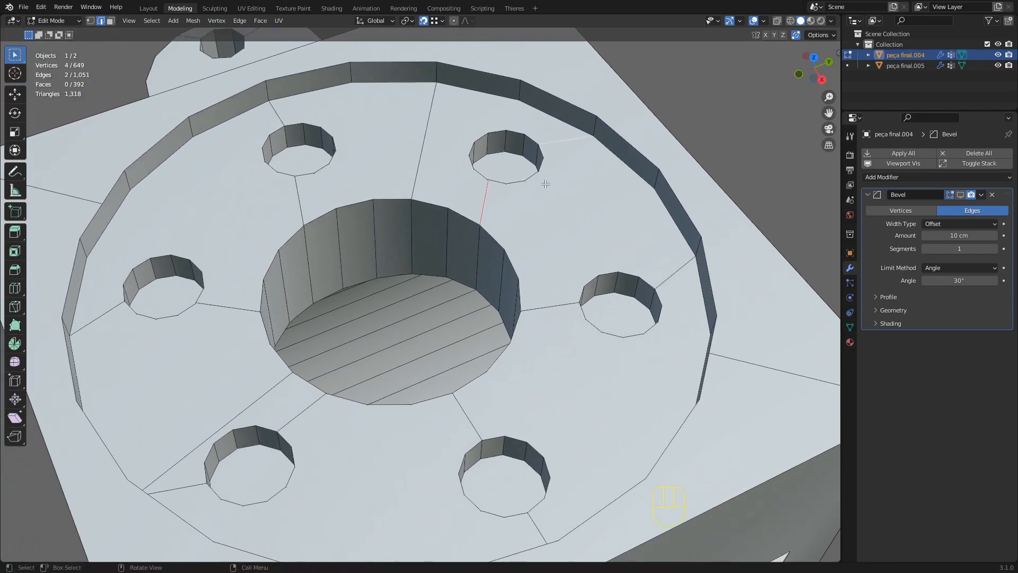
Select the two edges running from the recess rim to opposite corners of the top face.
scroll(328, 180, "down", 1)
middle_click_drag(384, 183, 427, 190)
middle_click_drag(504, 159, 529, 152)
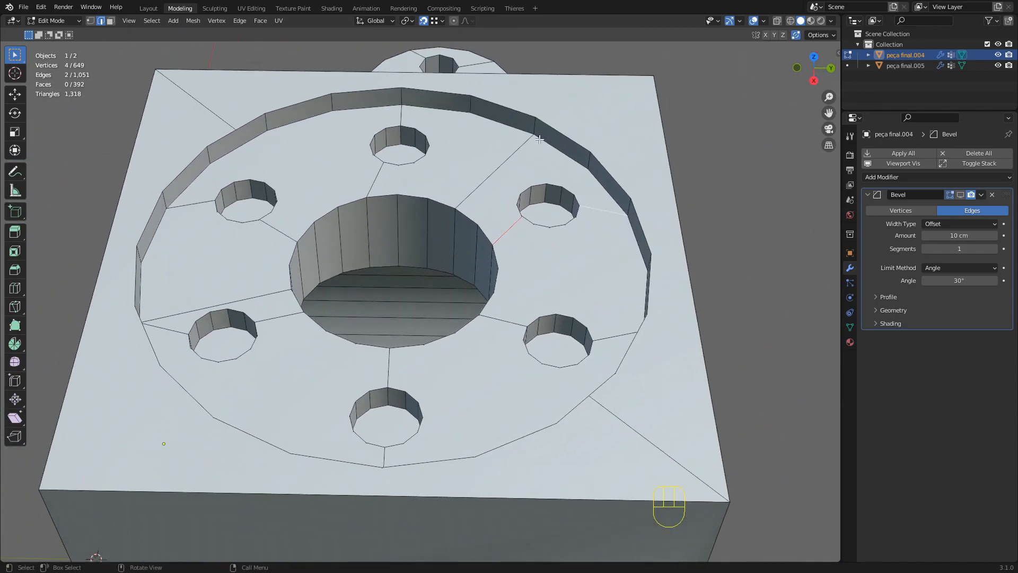
middle_click_drag(259, 179, 520, 205)
scroll(636, 266, "down", 2)
middle_click_drag(636, 266, 684, 274)
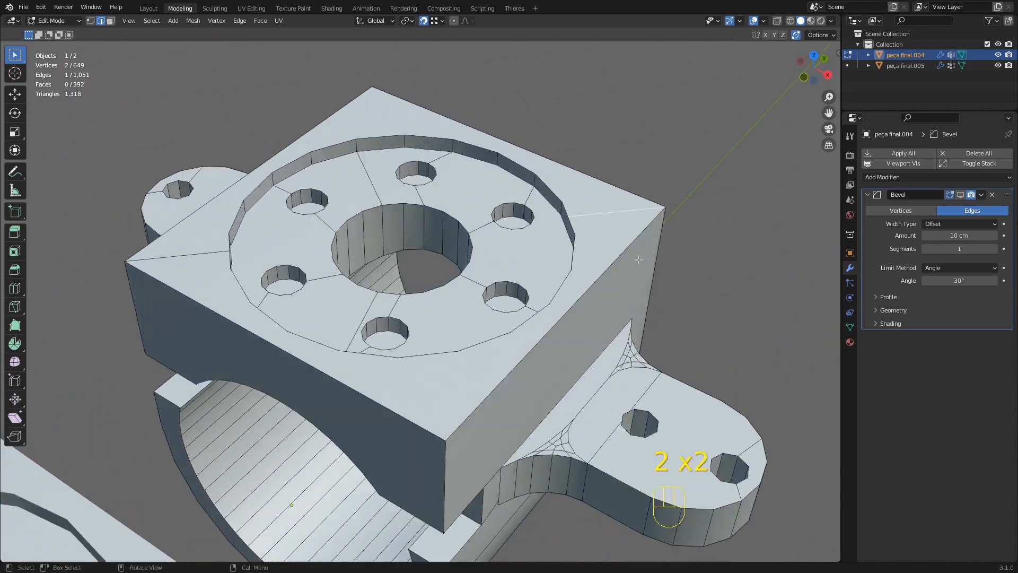
middle_click_drag(217, 254, 590, 223)
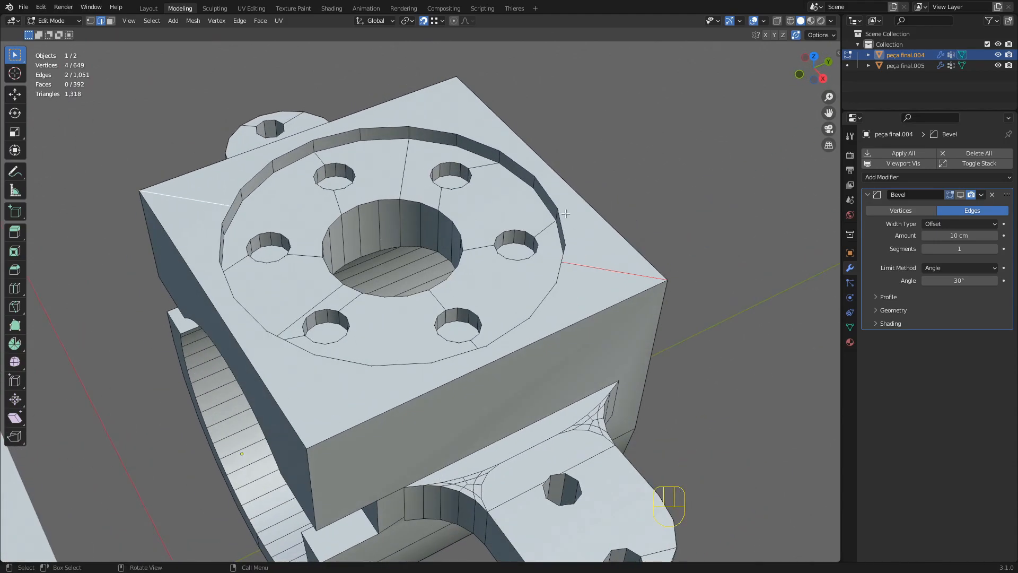
scroll(450, 170, "up", 1)
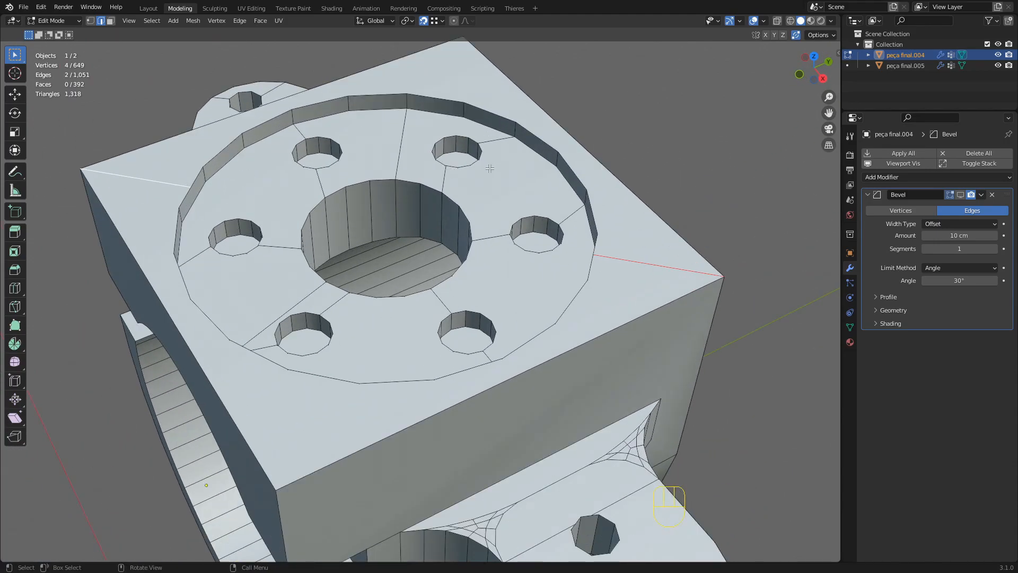
Examine the edges that link the bolt holes, central bore and recess rim on the top face.
scroll(514, 146, "up", 3)
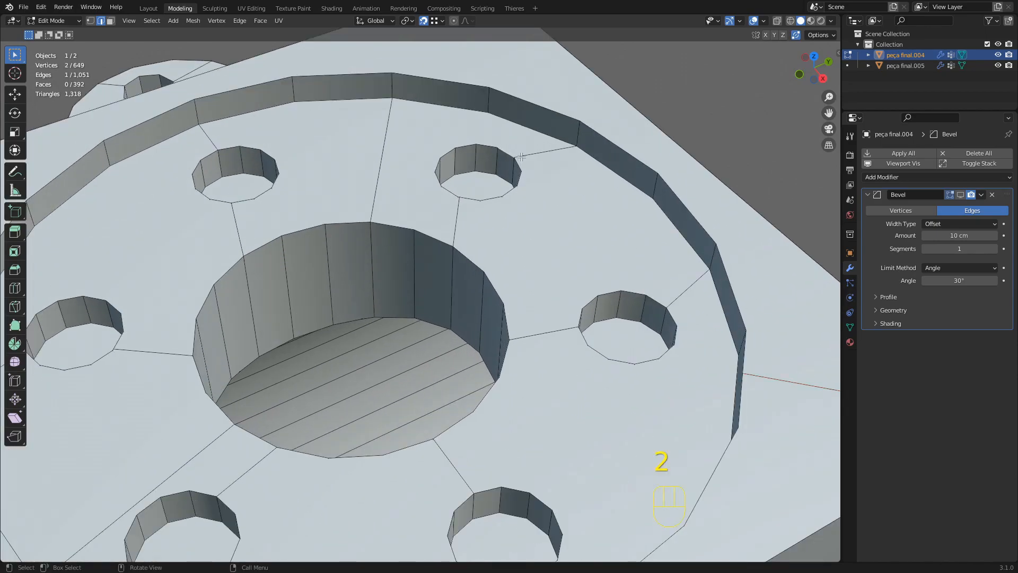
middle_click_drag(305, 143, 430, 130, "shift")
middle_click_drag(373, 272, 336, 196, "shift")
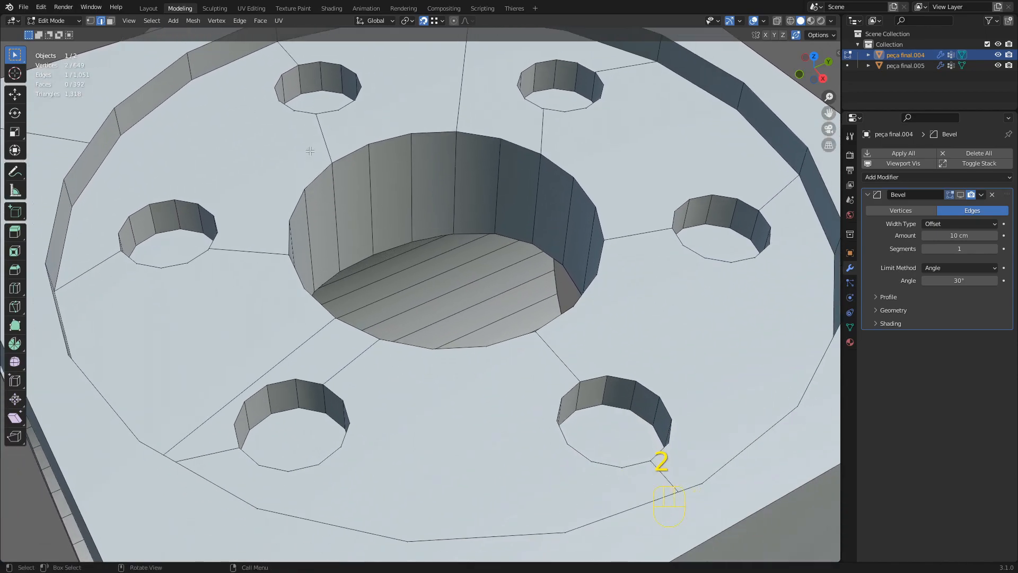
middle_click_drag(622, 253, 573, 313, "shift")
scroll(485, 159, "down", 2)
scroll(530, 157, "up", 2)
middle_click_drag(581, 150, 605, 210, "shift")
scroll(536, 169, "up", 3)
key("2")
left_click(543, 185)
scroll(548, 187, "down", 3)
middle_click_drag(371, 213, 492, 210, "shift")
middle_click_drag(492, 210, 425, 176)
scroll(510, 185, "down", 2)
middle_click_drag(430, 178, 594, 202, "shift")
middle_click_drag(615, 203, 543, 203)
scroll(570, 213, "up", 1)
middle_click_drag(575, 250, 450, 197)
Try to connect a central bore vertex to a vertex of the neighbouring bolt hole, and undo the mesh changes.
key("1")
middle_click_drag(598, 254, 554, 196, "shift")
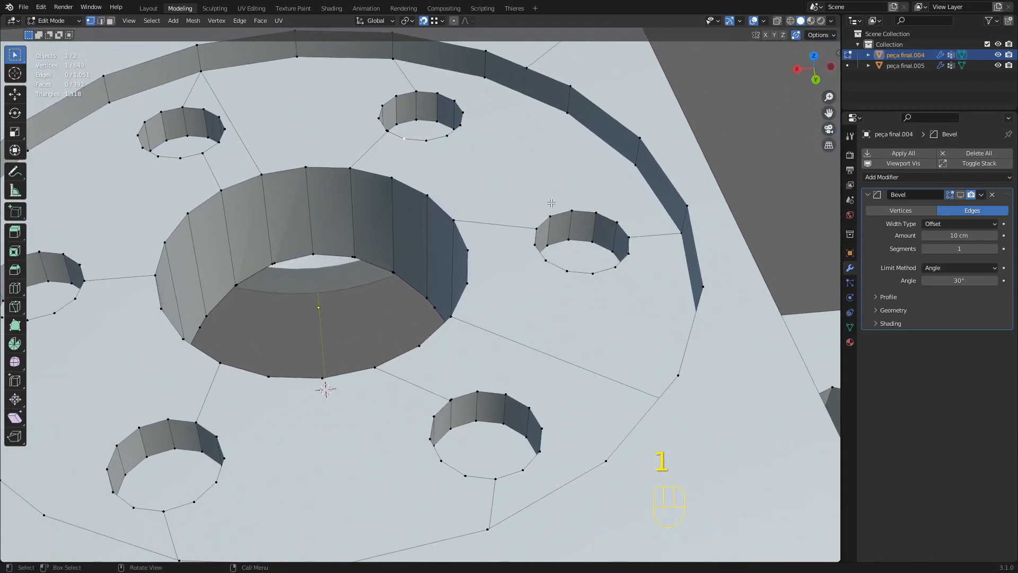
middle_click_drag(533, 239, 538, 245)
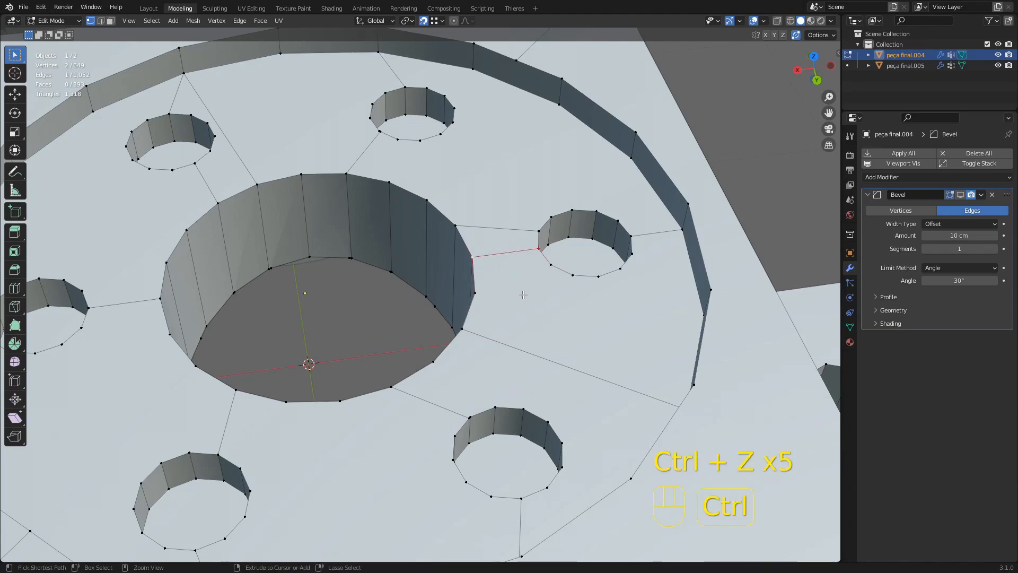
key("ctrl+z")
scroll(523, 293, "down", 5)
middle_click_drag(523, 292, 479, 281)
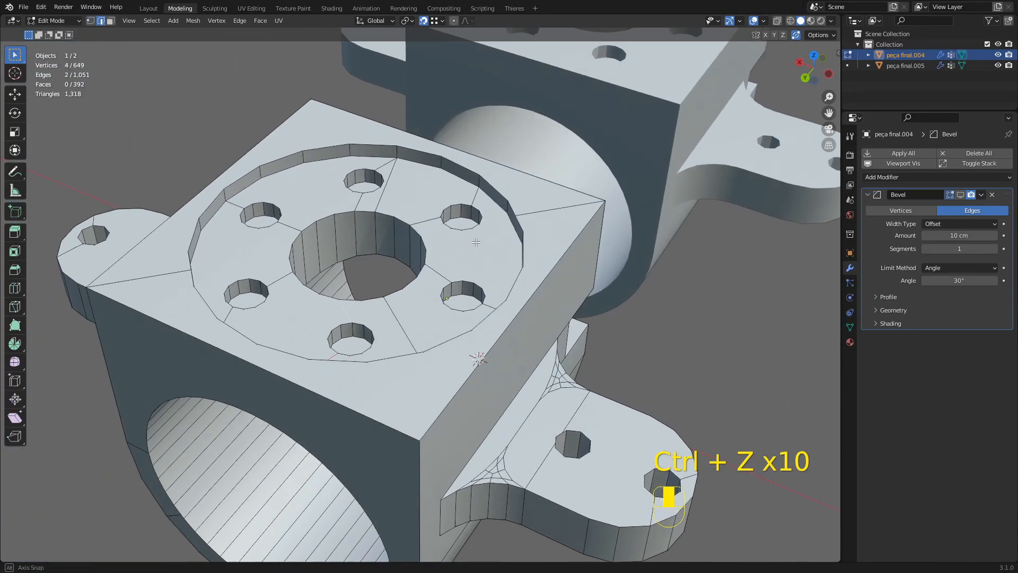
In Object Mode, show the part's Bevel modifier in the viewport and switch the viewport lighting to MatCap.
key("Tab")
mouse_move(545, 268)
middle_mouse_down()
mouse_move(485, 261)
mouse_move(441, 282)
mouse_move(434, 297)
middle_mouse_up()
left_click(960, 195)
left_click(832, 21)
left_click(821, 72)
Examine the shading of the beveled part's top face around the recess, bore and bolt holes.
middle_click_drag(450, 231, 487, 245)
middle_click_drag(488, 245, 468, 255, "shift")
middle_click_drag(475, 281, 530, 265)
middle_click_drag(530, 299, 458, 263)
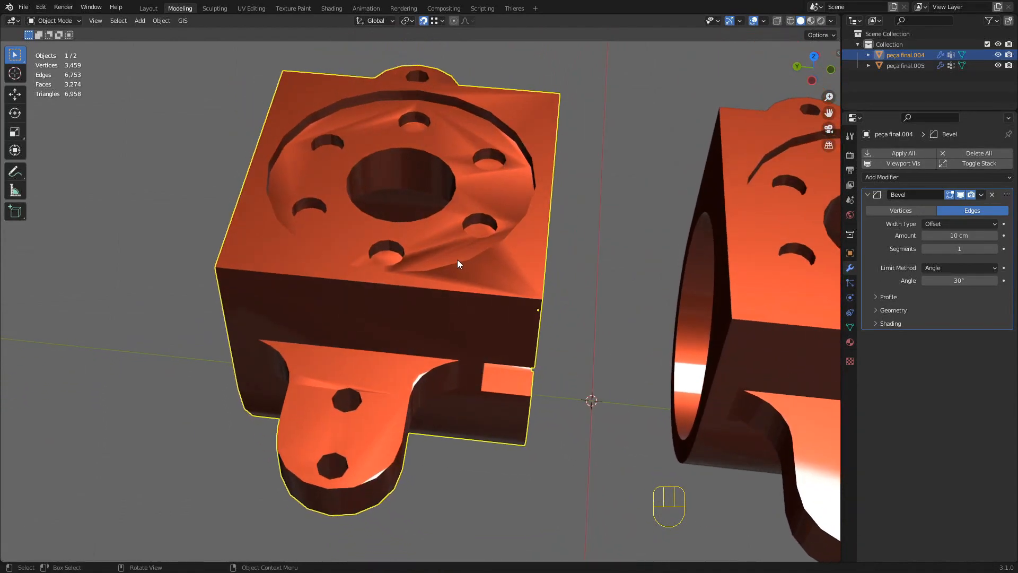
middle_click_drag(552, 250, 505, 262)
scroll(454, 273, "up", 4)
scroll(454, 273, "up", 1)
scroll(487, 281, "down", 2)
middle_click_drag(504, 261, 504, 247)
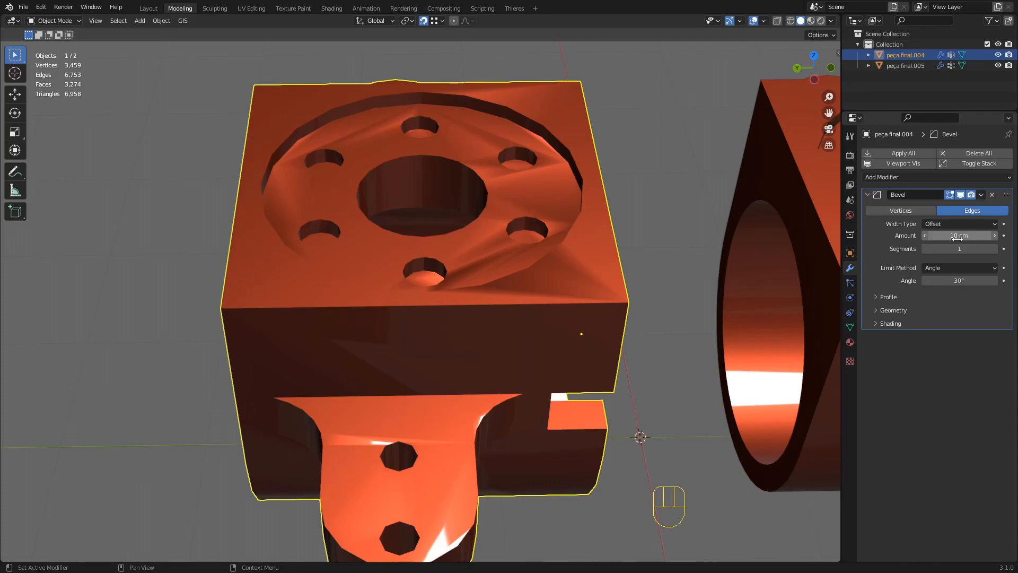
scroll(505, 268, "up", 2)
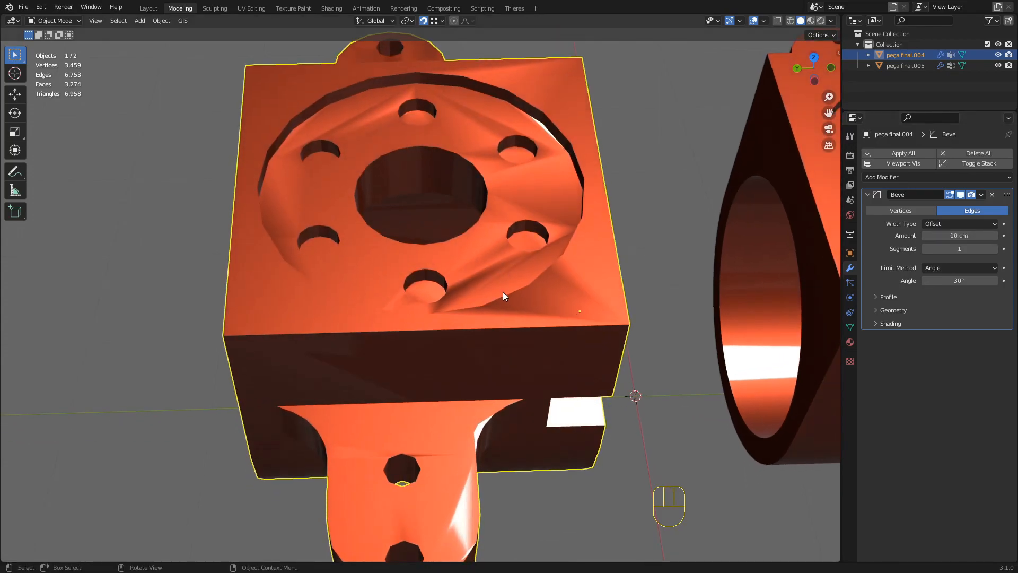
scroll(498, 297, "up", 1)
middle_click_drag(498, 297, 514, 287)
Inspect the vertices of the beveled part's top face in Edit Mode.
key("Tab")
scroll(529, 245, "up", 2)
key("1")
scroll(515, 276, "down", 2)
middle_click_drag(525, 277, 500, 284)
scroll(532, 256, "down", 2)
middle_click_drag(500, 285, 503, 320)
scroll(519, 326, "down", 2)
Return to Object Mode and hide the Bevel modifier in the viewport.
key("Tab")
left_click(962, 195)
middle_click_drag(672, 337, 429, 292)
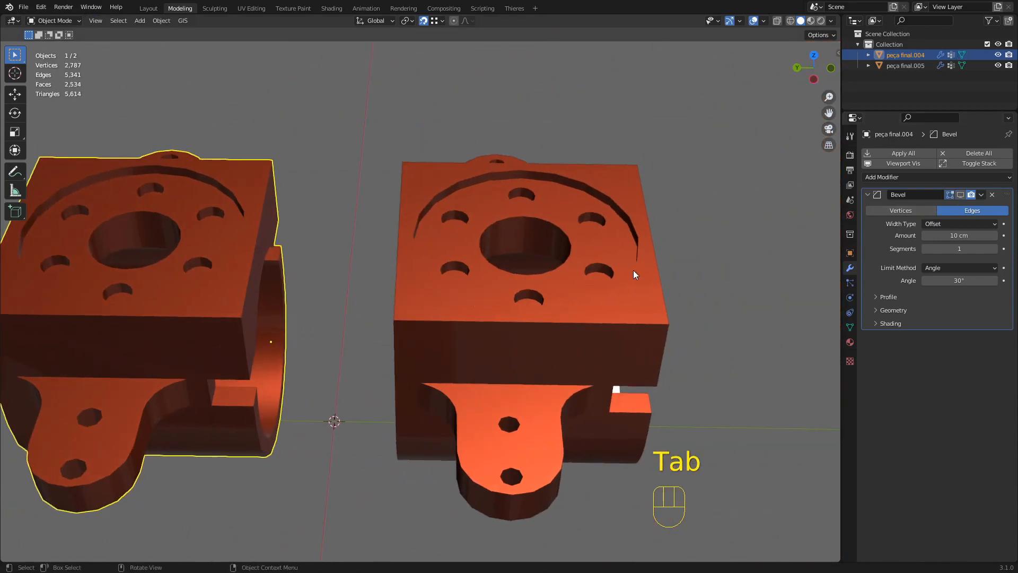
Select the part with the hidden Bevel modifier and set the viewport lighting to Studio.
left_click(548, 279)
middle_click_drag(609, 295, 529, 279)
left_click(387, 232)
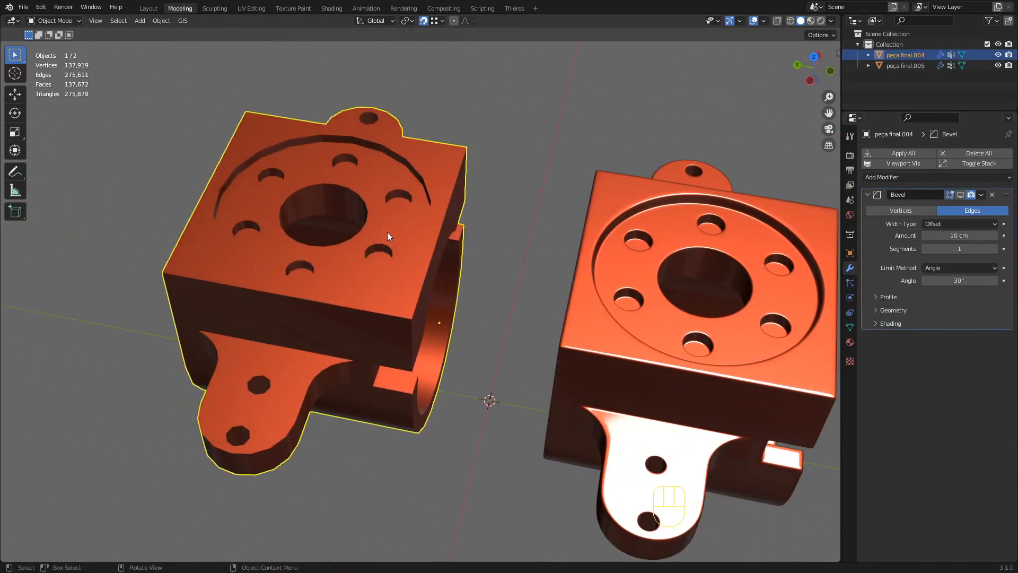
left_click(831, 21)
left_click(788, 73)
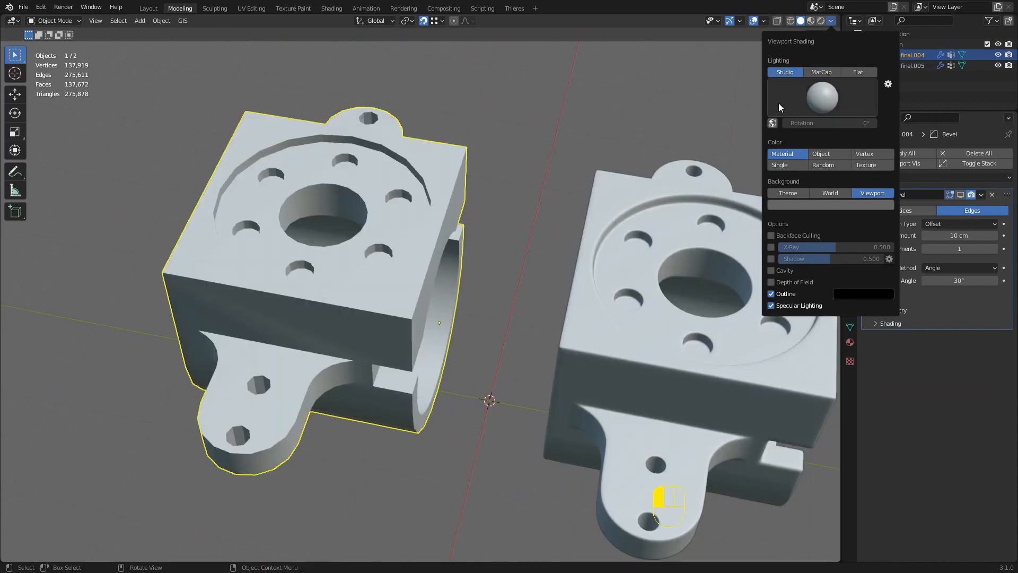
Hide the unselected part and display the remaining one as a wireframe in Edit Mode.
key("shift+h")
middle_click_drag(365, 247, 478, 232)
key("Tab")
scroll(489, 177, "up", 2)
key("z")
scroll(454, 191, "up", 1)
Knife-cut the ring's lowest wall section vertically on the part's centre line, with cut-through enabled.
key("k")
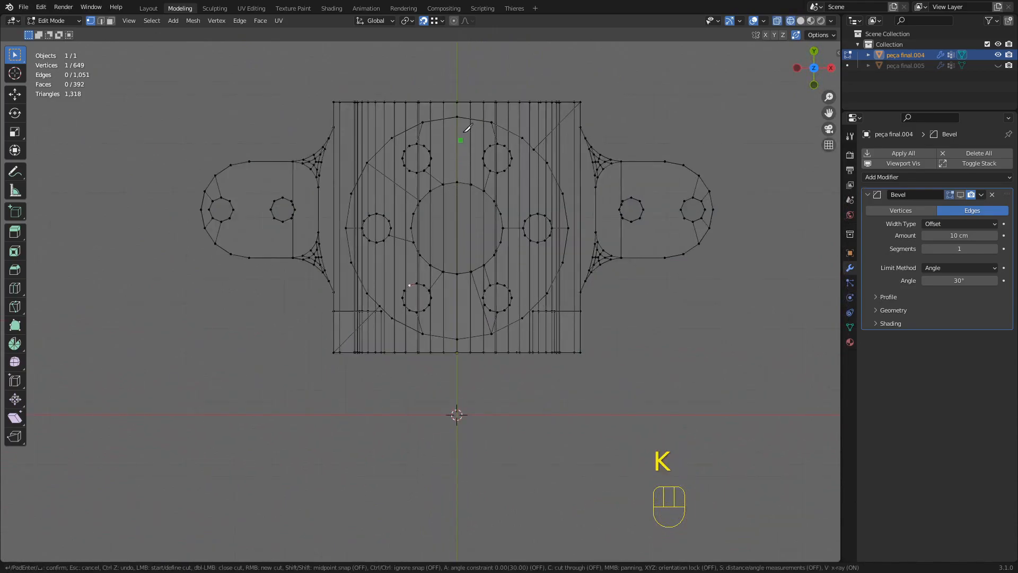
key("c")
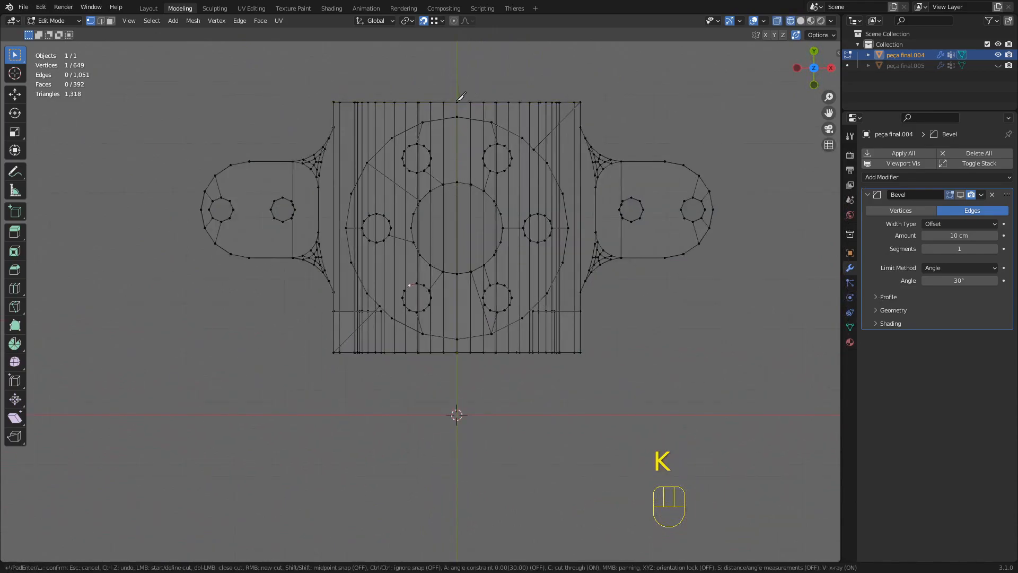
middle_click_drag(459, 324, 463, 164)
left_click_drag(465, 235, 459, 502)
key("z")
key("Return")
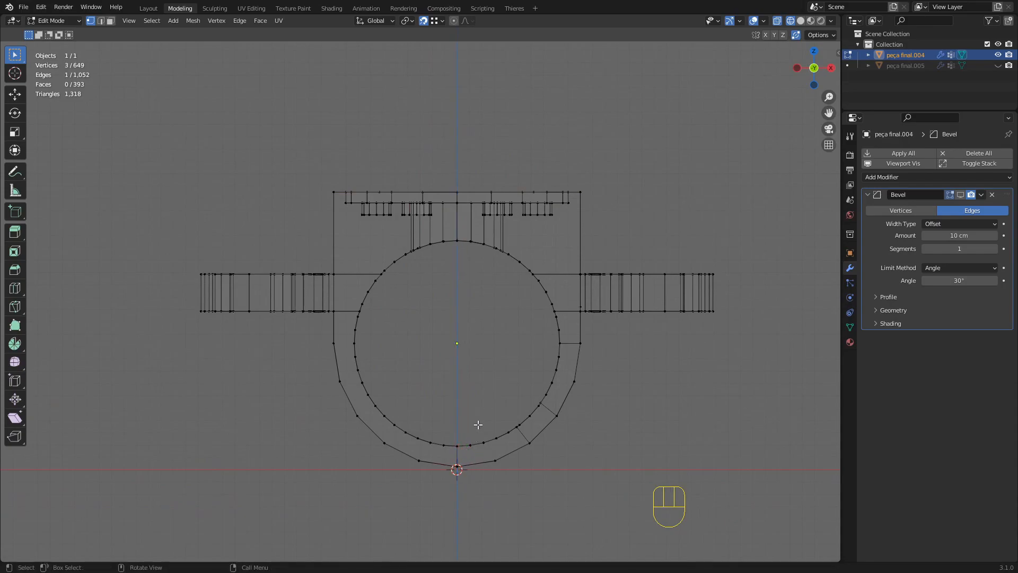
From the opposite end, knife-cut the end face vertically from the bore's crest to the block's top edge, with cut-through enabled.
mouse_move(450, 358)
middle_mouse_down()
mouse_move(519, 315)
mouse_move(546, 323)
mouse_move(504, 350)
mouse_move(495, 403)
mouse_move(609, 393)
mouse_move(532, 377)
mouse_move(488, 397)
mouse_move(456, 363)
mouse_move(455, 327)
middle_mouse_up()
key("z")
scroll(409, 256, "up", 1)
key("k")
key("c")
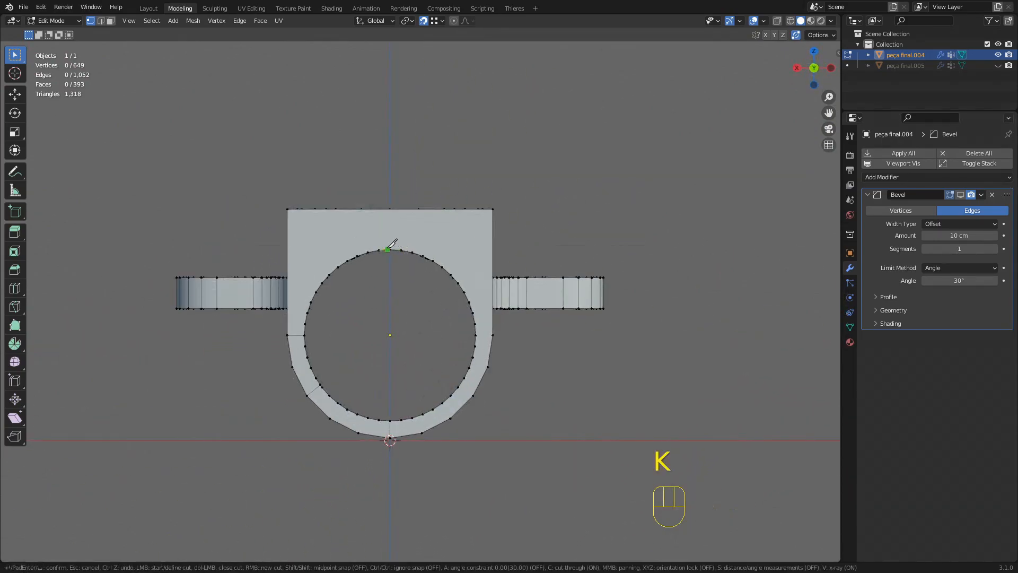
left_click(392, 246)
key("z")
left_click(394, 154)
key("Return")
Delete all vertices on one side of the part's centre line.
mouse_move(383, 213)
middle_mouse_down()
mouse_move(392, 280)
mouse_move(375, 470)
mouse_move(381, 201)
middle_mouse_up()
key("shift+z")
left_click_drag(375, 234, 212, 425)
key("x")
left_click(159, 341)
key("z")
left_click(454, 359)
middle_click_drag(432, 308, 547, 270)
Return to Object Mode and add a Mirror modifier to the half part.
key("Tab")
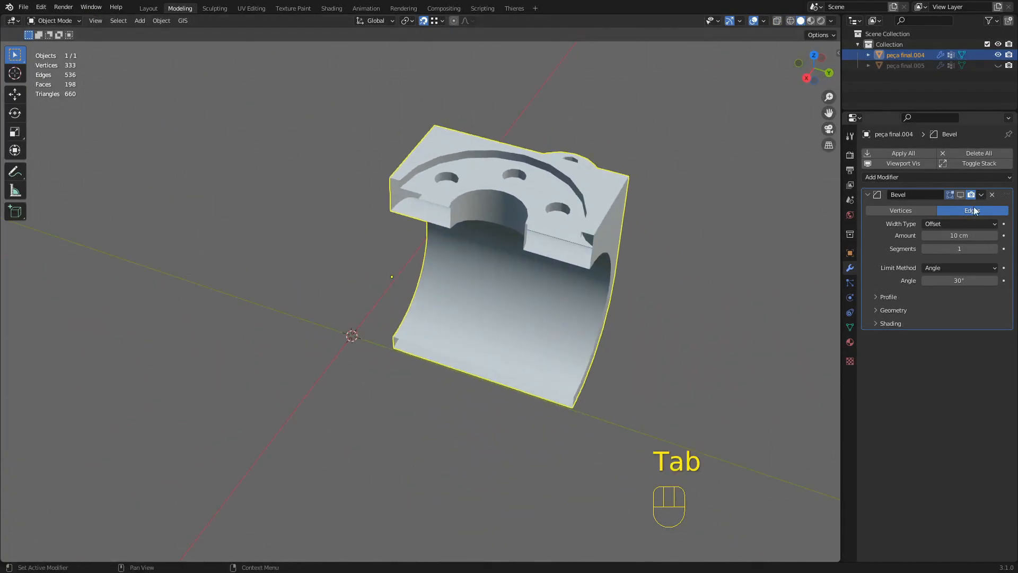
left_click(957, 178)
left_click(792, 300)
In Edit Mode, remove the small faces at both fillet corners on the flange's upper side with Limited Dissolve.
middle_click_drag(644, 259, 425, 220)
key("Tab")
middle_click_drag(485, 213, 451, 194)
mouse_move(438, 206)
middle_mouse_down("shift")
mouse_move(482, 250)
mouse_move(436, 207)
middle_mouse_up("shift")
mouse_move(457, 246)
middle_mouse_down()
mouse_move(476, 307)
mouse_move(471, 265)
mouse_move(448, 254)
middle_mouse_up()
scroll(434, 254, "up", 5)
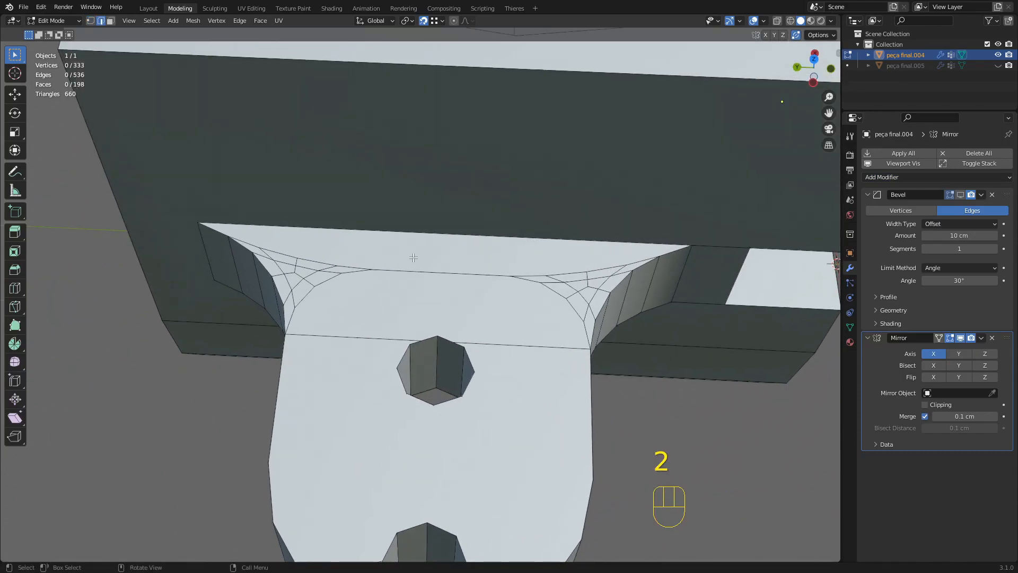
left_click(300, 305)
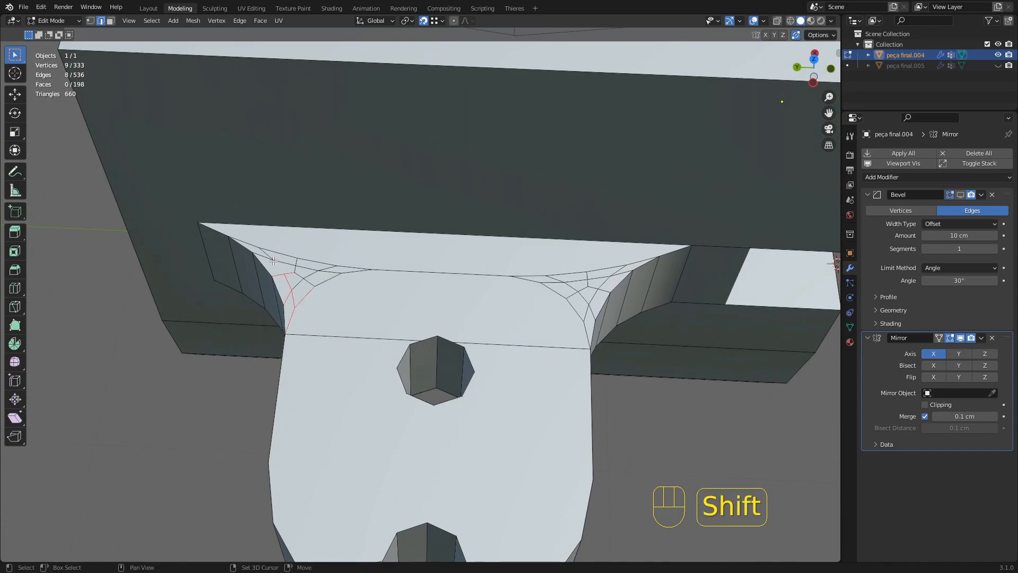
left_click(300, 263, "shift")
left_click(529, 279, "shift")
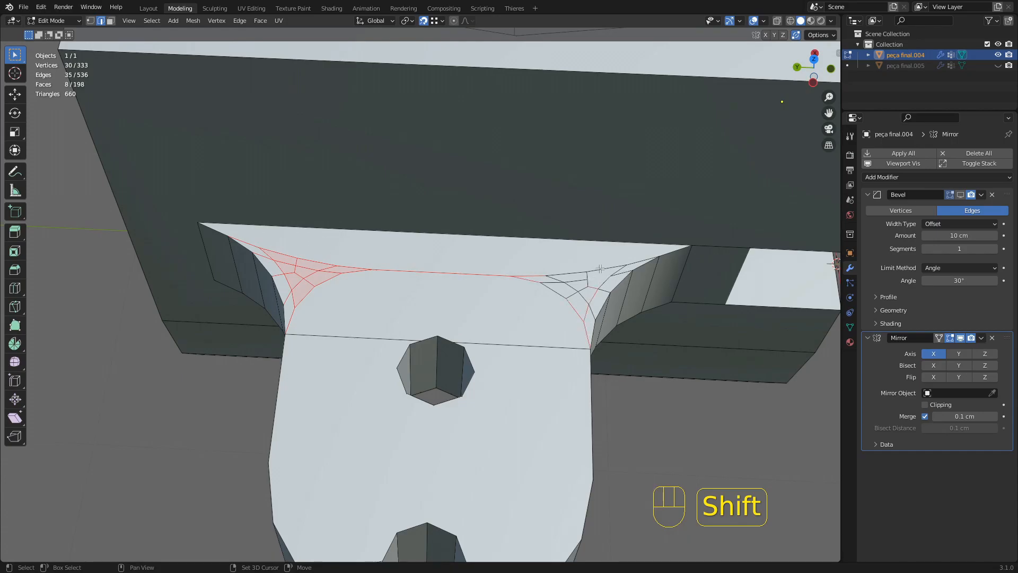
left_click(554, 279, "shift")
key("x")
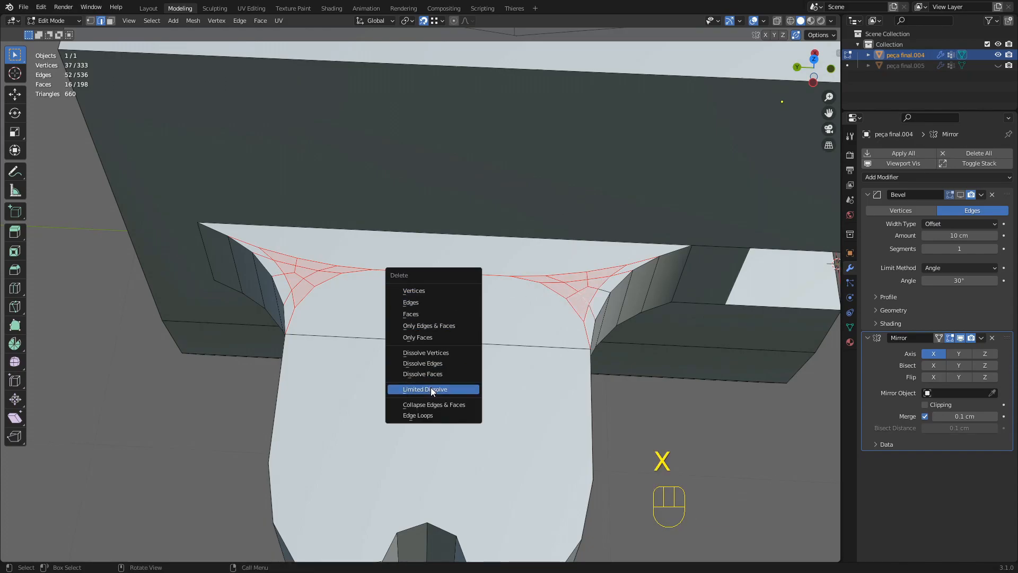
left_click(430, 383)
Try to dissolve the four edges linking the two flange holes to the flange outline with Limited Dissolve.
scroll(535, 325, "down", 4)
scroll(510, 347, "up", 3)
middle_click_drag(521, 345, 557, 332)
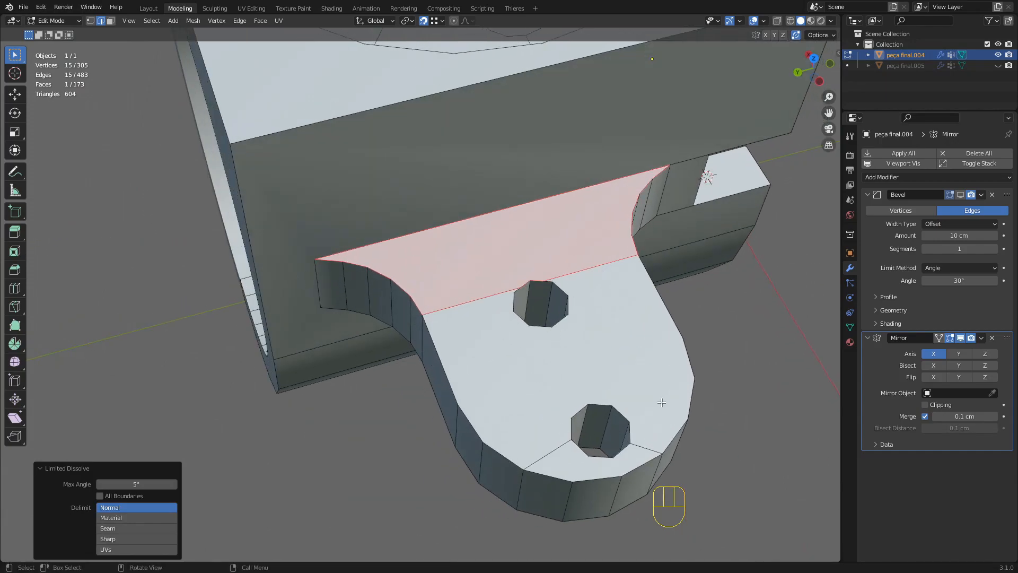
middle_click_drag(569, 407, 576, 346)
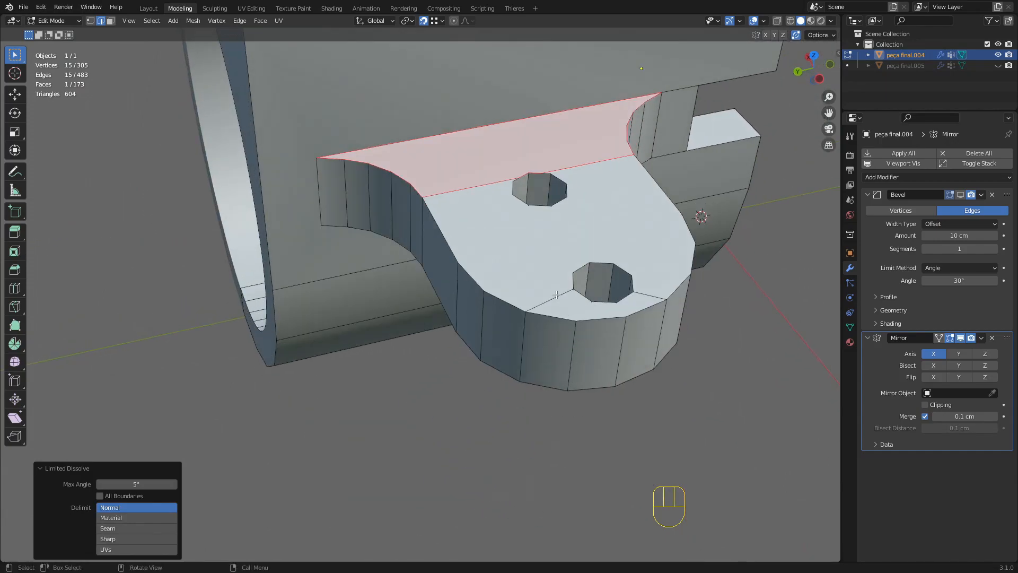
left_click(556, 295)
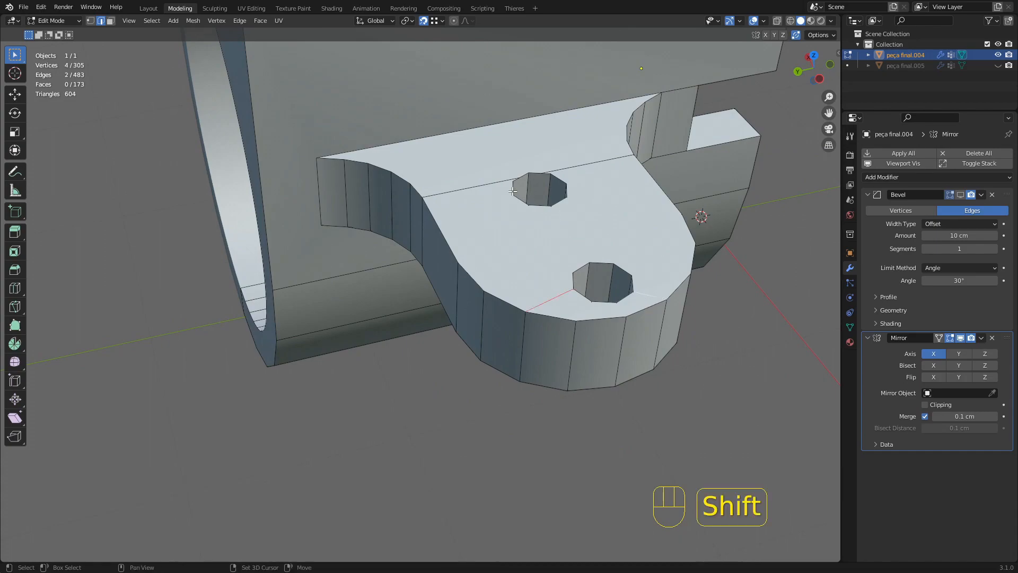
left_click(512, 190, "shift")
left_click(563, 166, "shift")
key("x")
left_click(563, 167)
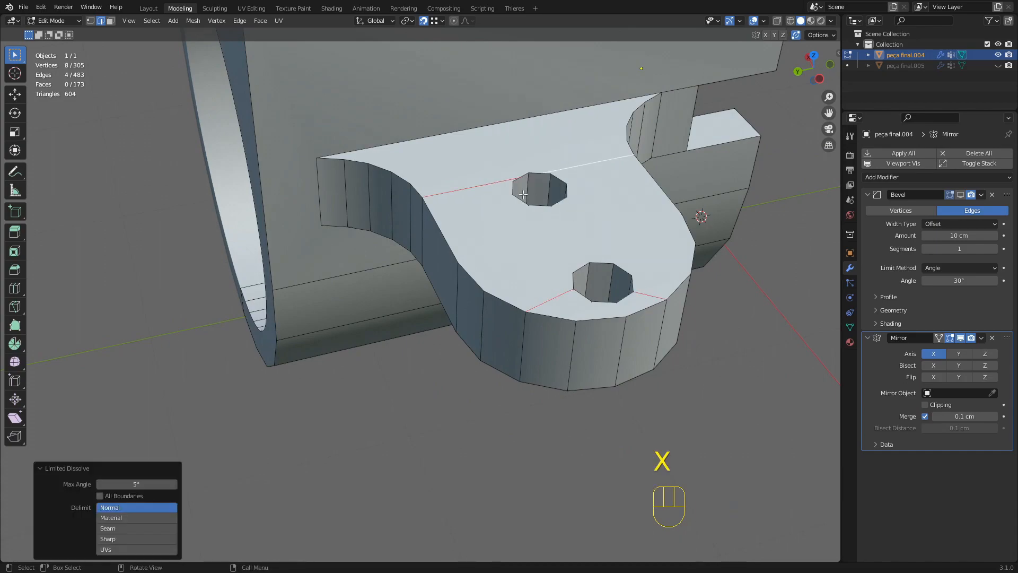
Try Limited Dissolve on the flange hole's connecting edges one at a time.
key("x")
left_click(492, 187)
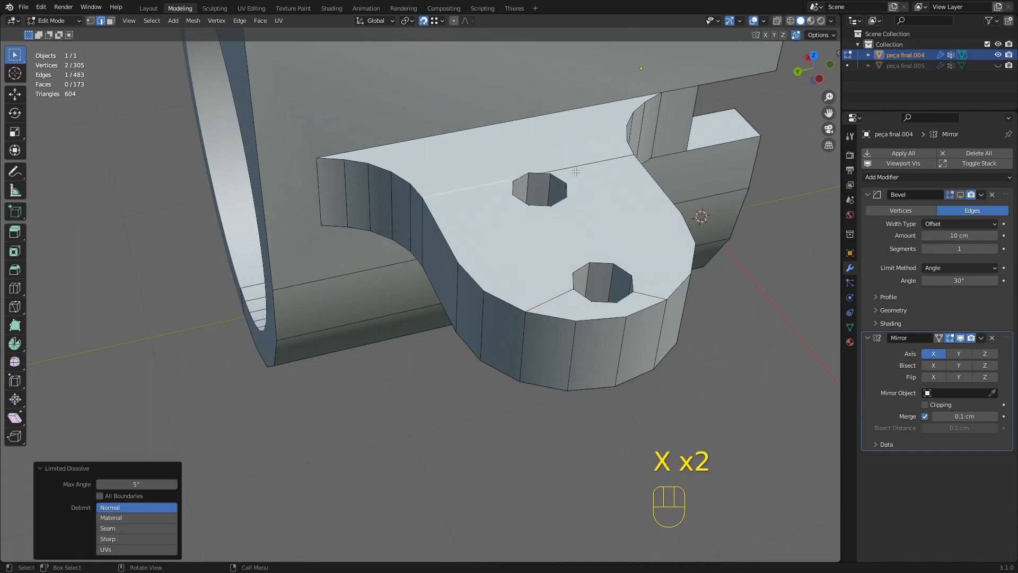
left_click(576, 171)
key("x")
left_click(581, 168)
key("x")
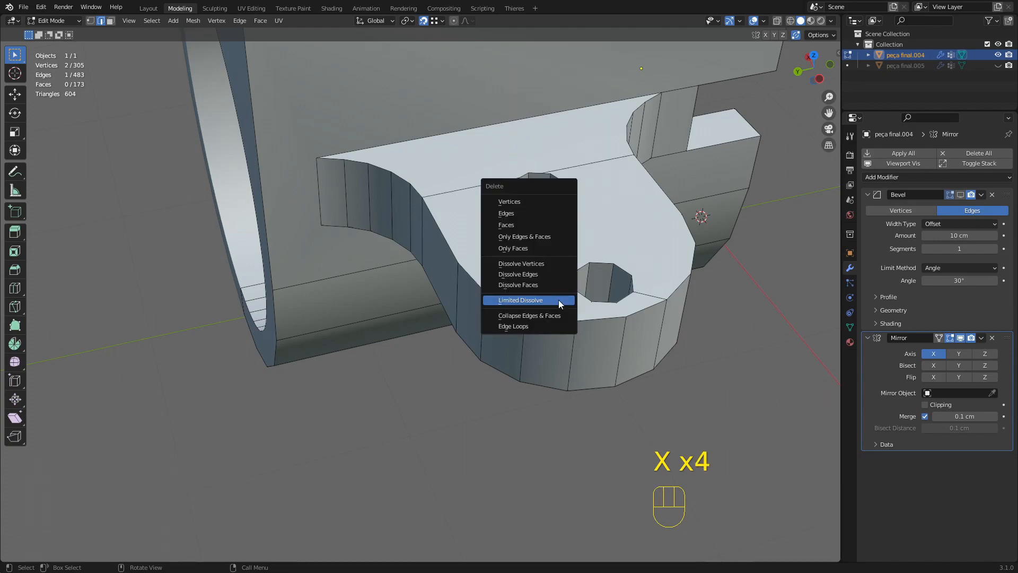
left_click(558, 300)
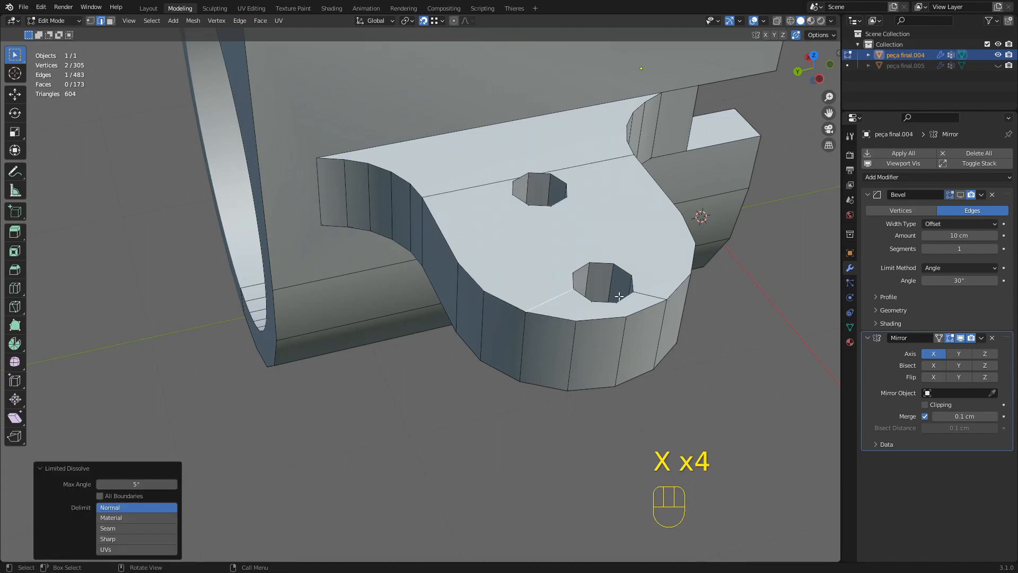
key("x")
left_click(652, 297)
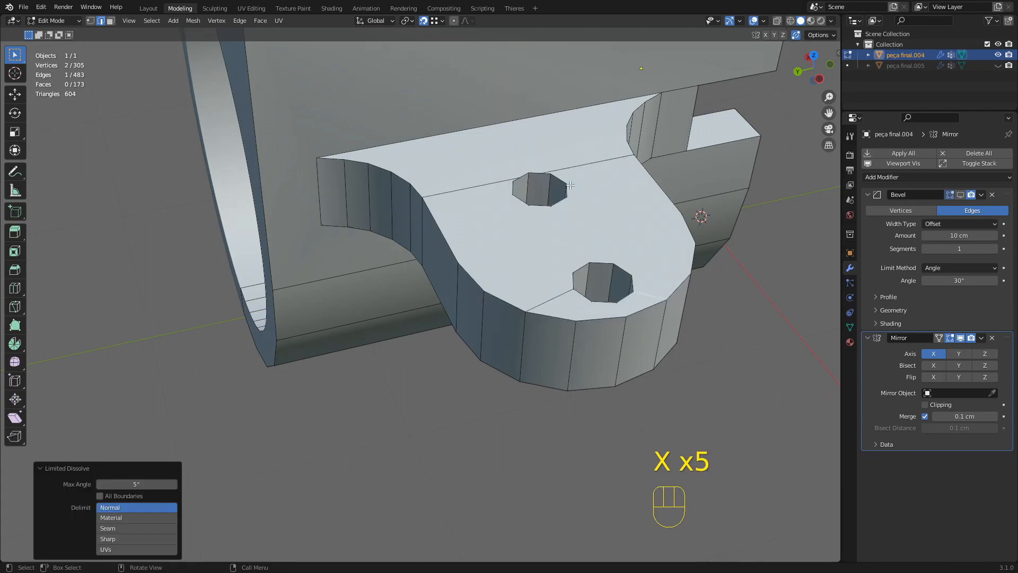
Move the two extra vertices on the rim of the flange hole nearest the block onto neighbouring rim vertices to merge them.
middle_click_drag(570, 184, 537, 268)
scroll(532, 260, "up", 1)
key("1")
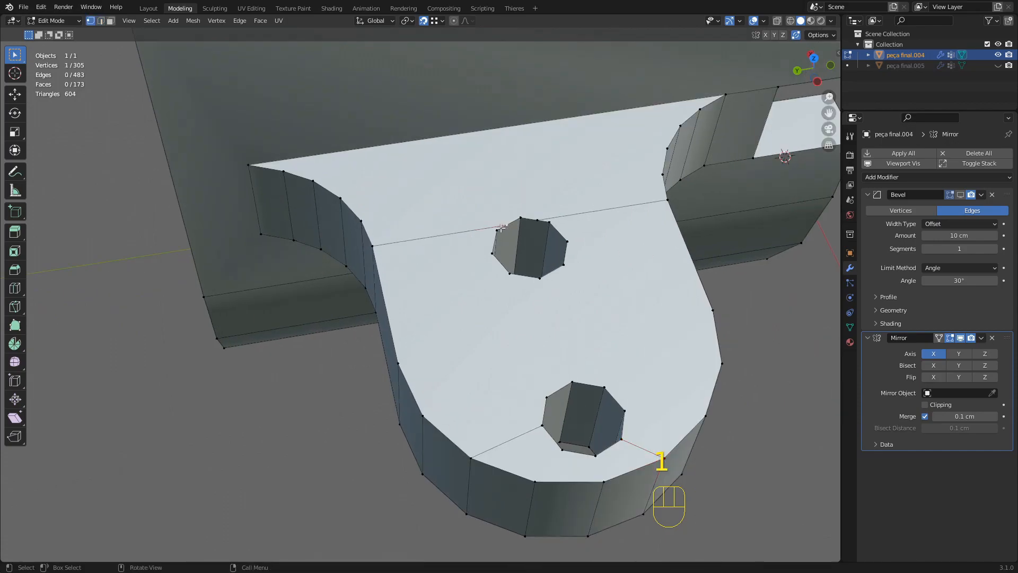
key("g")
left_click(496, 230)
left_click(537, 220)
key("g")
left_click(549, 222)
scroll(595, 329, "down", 3)
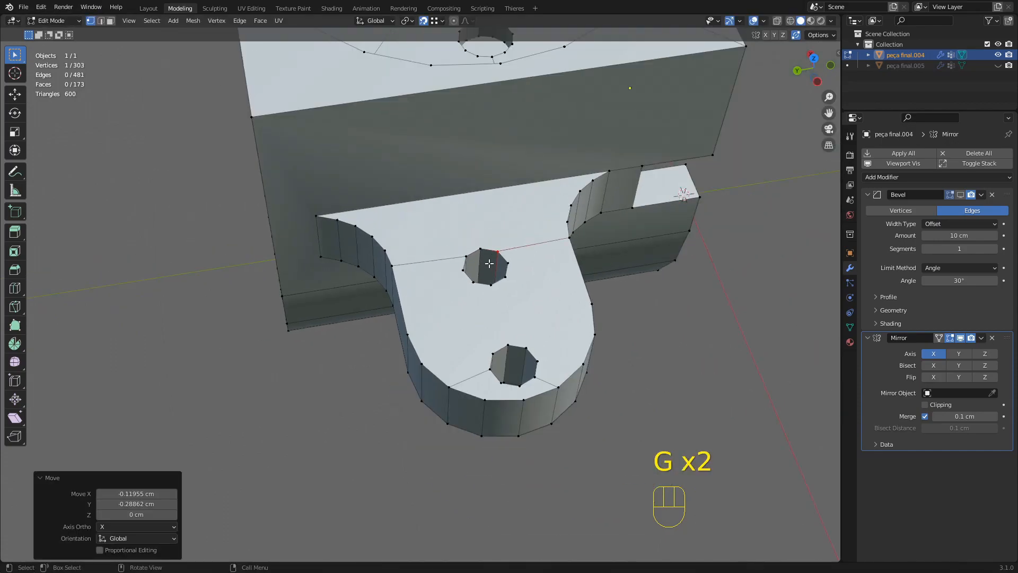
On the flange's underside, remove the small faces of the first fillet corner with Limited Dissolve.
scroll(490, 259, "up", 1)
middle_click_drag(560, 401, 530, 324)
scroll(534, 403, "down", 2)
scroll(520, 308, "up", 3)
middle_click_drag(495, 249, 502, 324)
middle_click_drag(502, 324, 397, 321)
key("3")
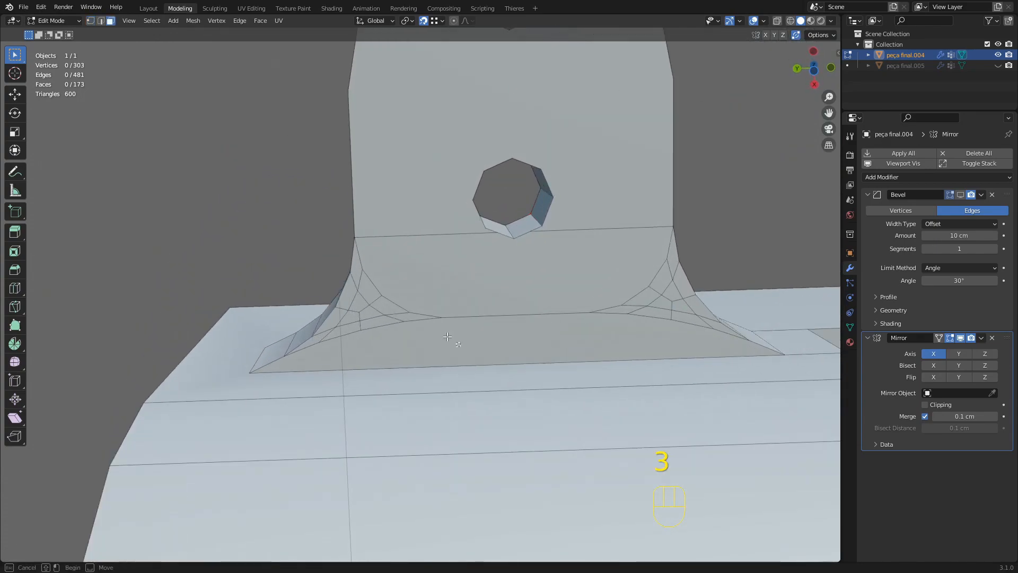
left_click(371, 280, "alt")
scroll(377, 292, "up", 1)
key("2")
left_click(366, 285)
left_click(349, 264, "shift")
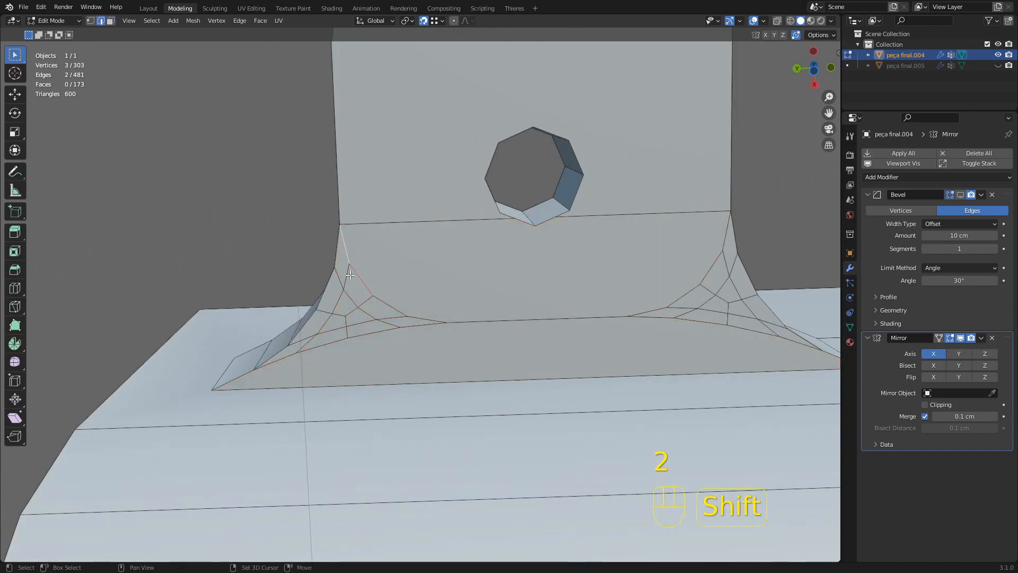
left_click(397, 321, "shift")
left_click(388, 329, "shift")
left_click(386, 323, "shift")
left_click(357, 312, "shift")
left_click(347, 294, "shift")
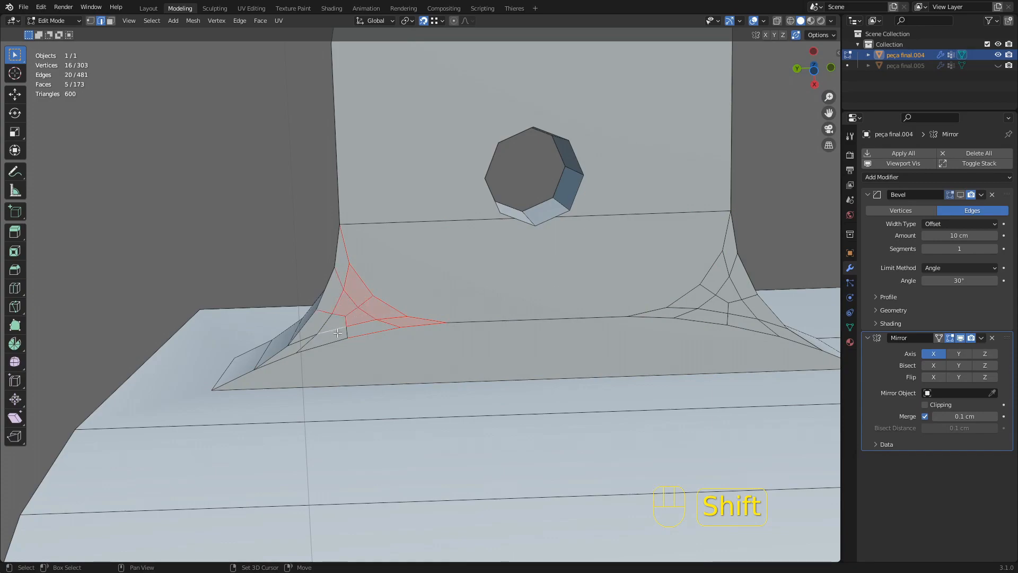
left_click(324, 325, "shift")
key("x")
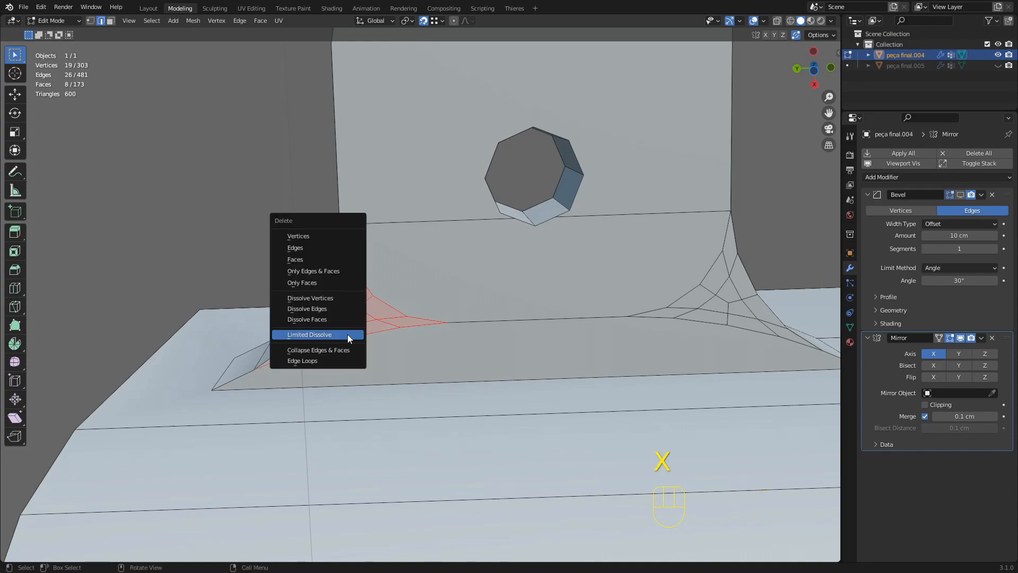
left_click(348, 334)
Remove the small faces at the opposite fillet corner of the flange's underside with Limited Dissolve.
middle_click_drag(348, 334, 456, 341)
left_click(425, 343)
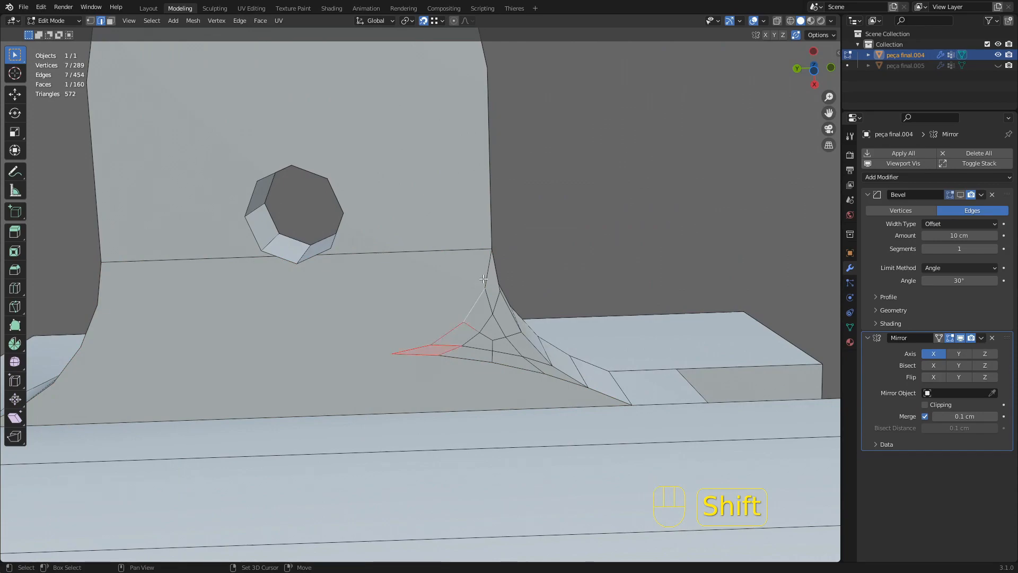
left_click(501, 340, "shift")
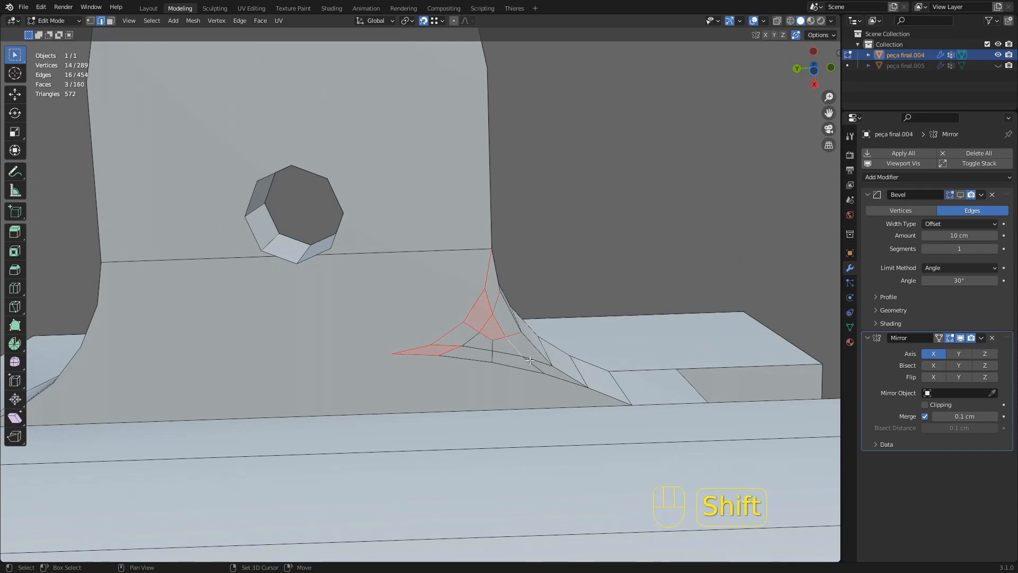
left_click(498, 353, "shift")
left_click(461, 361, "shift")
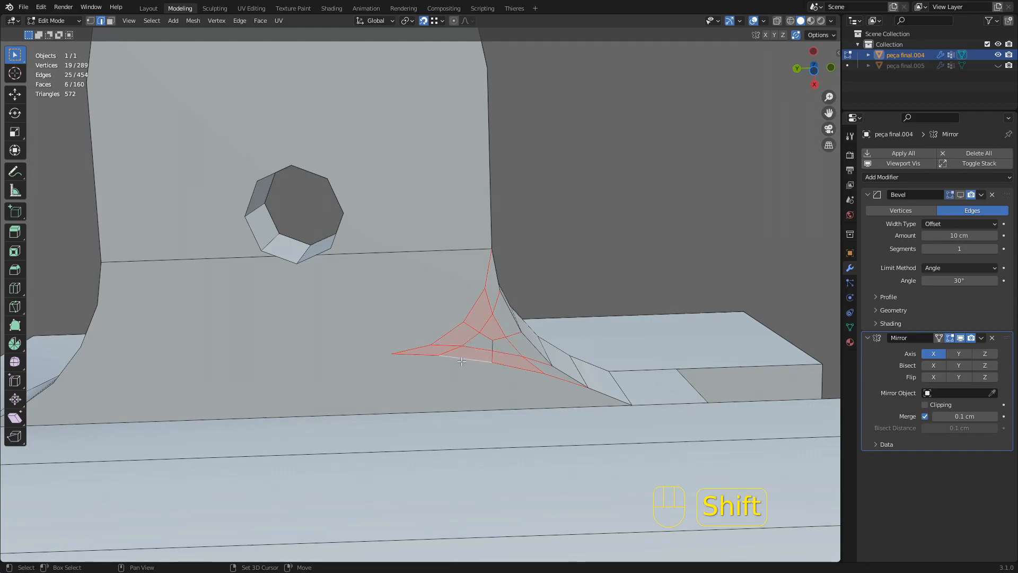
left_click(491, 345, "shift")
key("x")
left_click(479, 348)
Add a loop cut across the curved outer wall's strips, roughly in line with the flange holes.
scroll(484, 342, "down", 3)
middle_click_drag(578, 183, 578, 218)
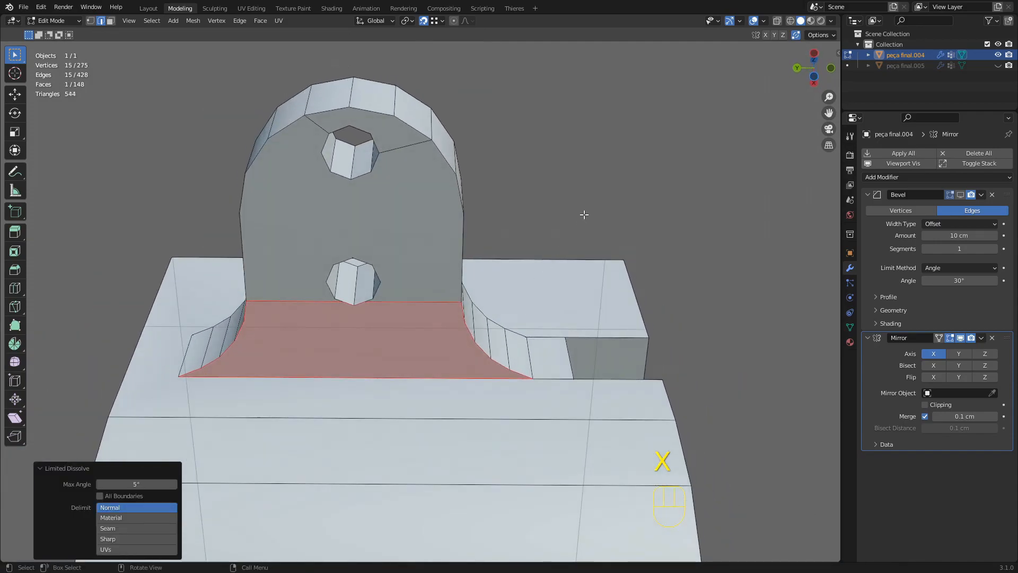
left_click(535, 217)
middle_click_drag(517, 241, 444, 230)
scroll(456, 212, "down", 1)
middle_click_drag(395, 309, 466, 329, "shift")
middle_click_drag(467, 329, 445, 217, "shift")
scroll(447, 255, "down", 4)
middle_click_drag(448, 290, 446, 296)
scroll(433, 282, "up", 1)
key("ctrl+r")
left_click(428, 272)
left_click(422, 218)
Connect the underside hole's nearest vertex to the loop cut, and align the crossing vertex at the flange base along Y.
scroll(421, 217, "up", 3)
key("1")
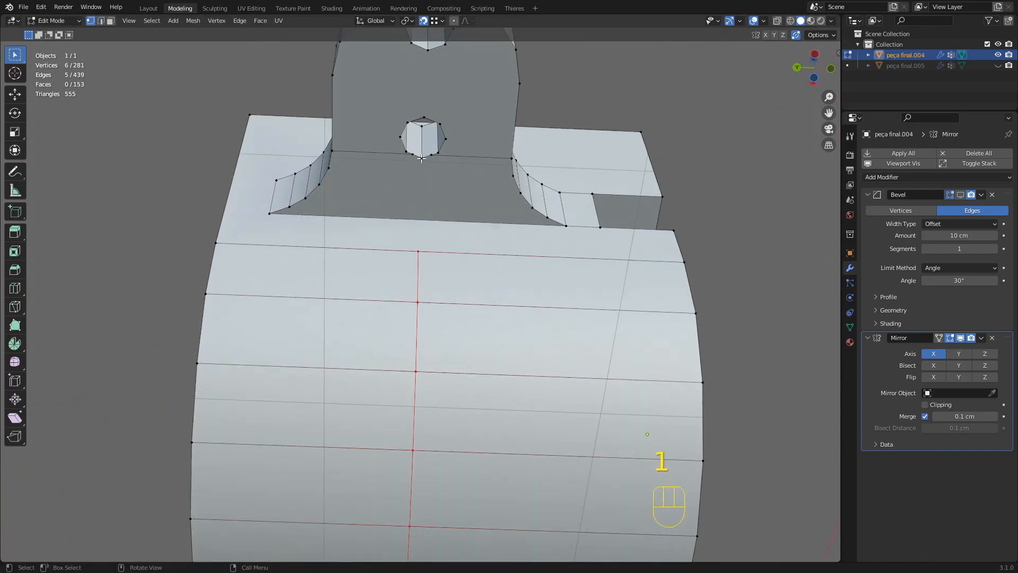
left_click(422, 157)
key("j")
scroll(421, 203, "up", 3)
left_click(434, 164)
key("g")
key("y")
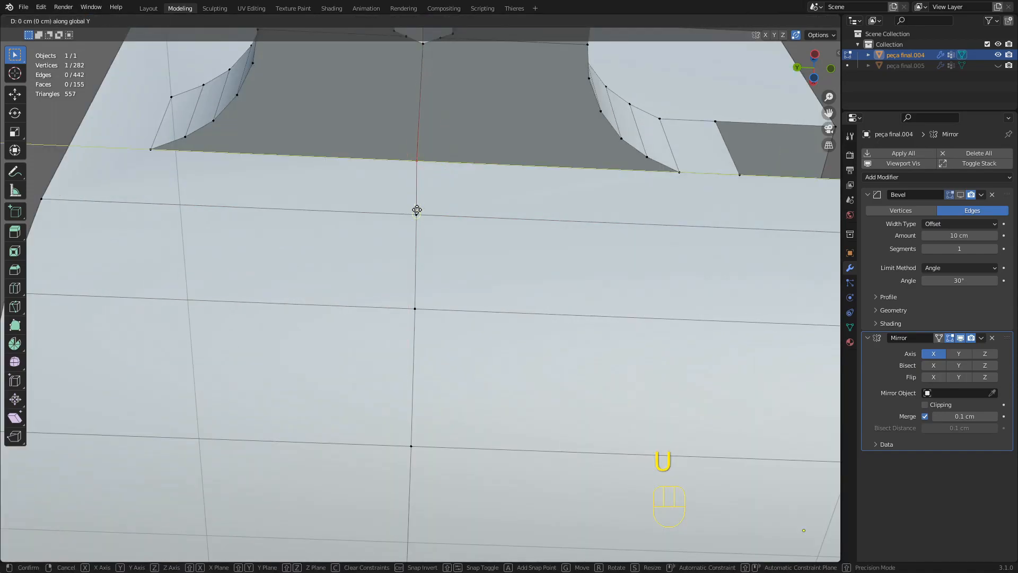
left_click(417, 210)
Subdivide the block's upper edge above the flange and move the new vertex along Y in line with the flange hole.
scroll(422, 284, "down", 4)
middle_click_drag(460, 187, 470, 274, "shift")
left_click(640, 164)
scroll(468, 195, "up", 1)
middle_click_drag(468, 196, 450, 152)
middle_click_drag(451, 99, 475, 284, "shift")
middle_click_drag(471, 96, 471, 181)
middle_click_drag(469, 170, 459, 244, "shift")
key("2")
key("2")
left_click(457, 166)
key("1")
key("y")
key("x")
key("y")
left_click(449, 301)
Subdivide the edge where the flange's upper face meets the block wall with one cut.
scroll(449, 178, "up", 1)
middle_click_drag(449, 242, 448, 212, "alt")
key("2")
left_click(451, 319)
key("d")
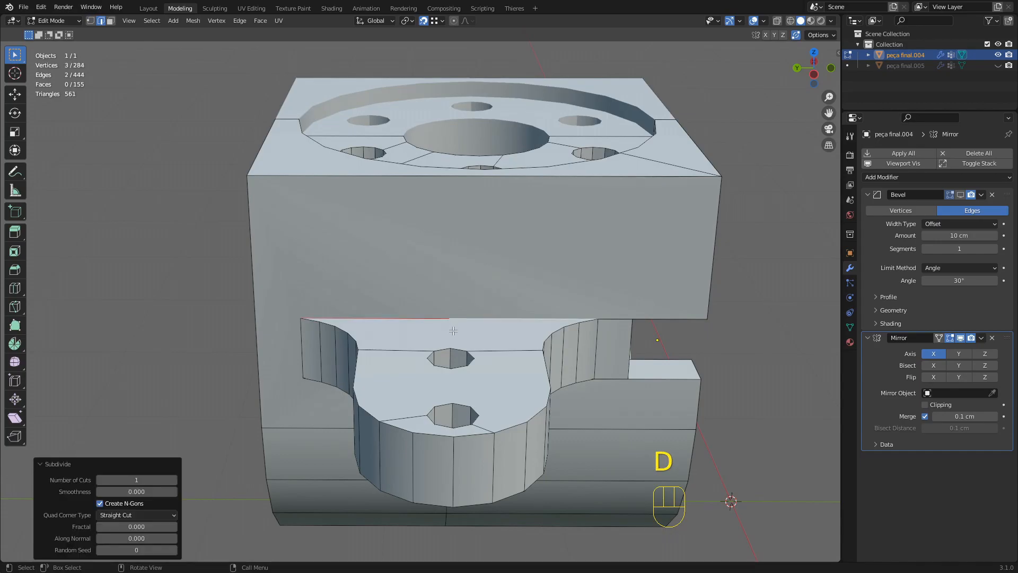
Connect the junction's new vertex to the nearest flange hole vertex and to the vertex on the block's upper edge.
key("1")
left_click(451, 320)
middle_click_drag(452, 320, 455, 342)
left_click(454, 270, "shift")
key("j")
key("j")
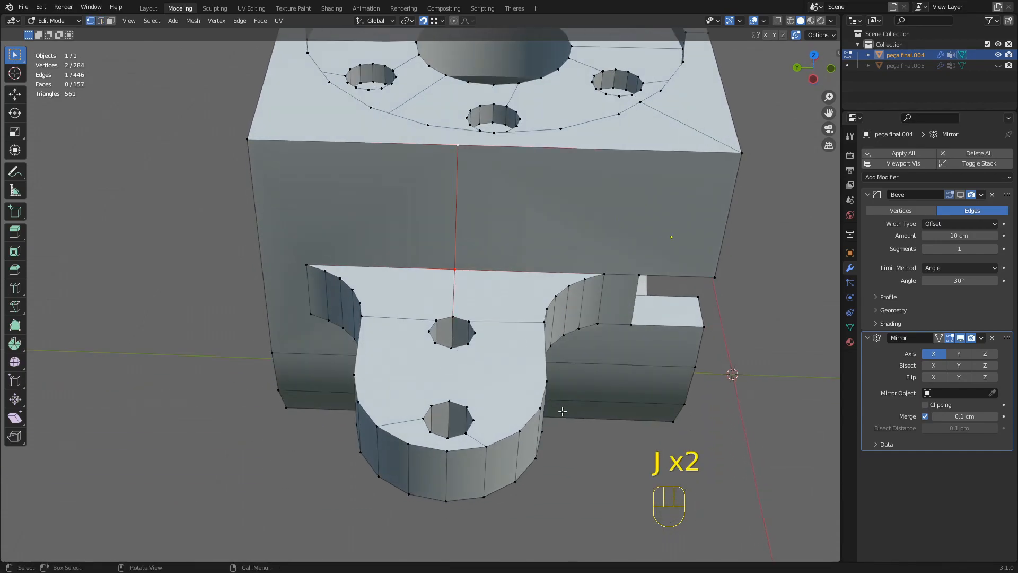
Subdivide the block's vertical corner edge on the bore side, beside the flange, with one cut.
scroll(531, 346, "down", 2)
middle_click_drag(532, 346, 578, 324)
middle_click_drag(478, 329, 599, 331, "shift")
scroll(530, 334, "up", 2)
key("2")
left_click(368, 372)
key("d")
key("1")
left_click(366, 293)
Move the corner edge's new vertex along Z level with the flange's upper inner corner, and connect it to that corner.
key("g")
key("z")
key("1")
key("g")
key("z")
left_click(401, 306)
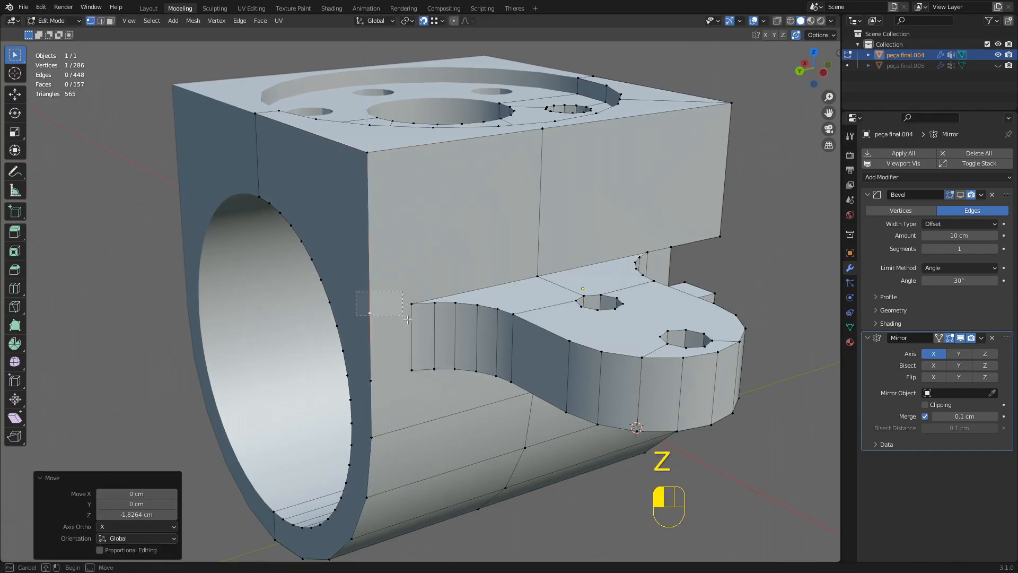
left_click_drag(406, 317, 419, 322)
key("j")
Subdivide the block's upper edge on the notch side, align the new vertex along Y with the notch corner and connect the two.
middle_click_drag(425, 392, 469, 291)
key("2")
left_click(469, 291)
key("d")
key("1")
left_click(446, 303)
key("g")
key("y")
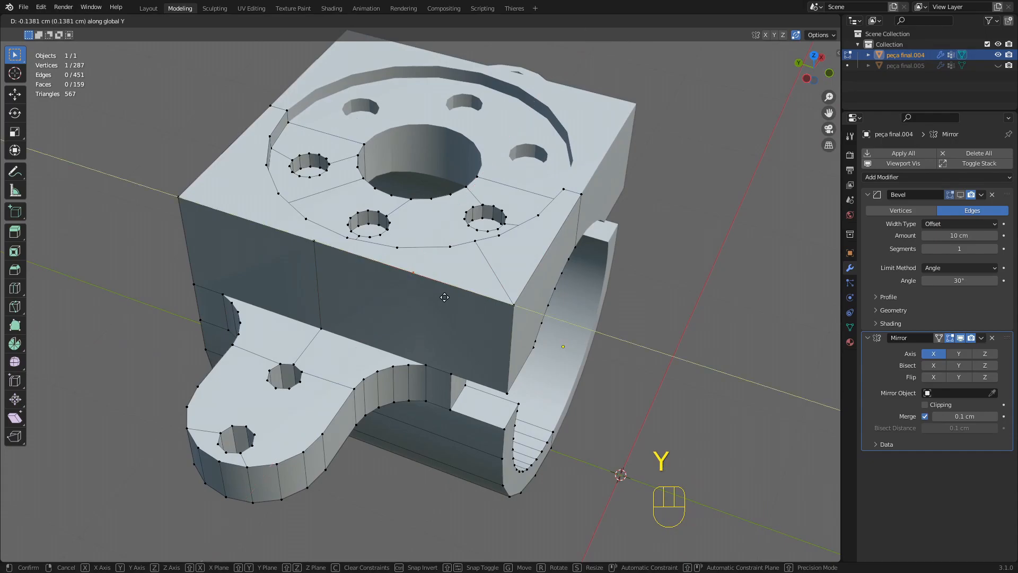
left_click(452, 370)
left_click(449, 372)
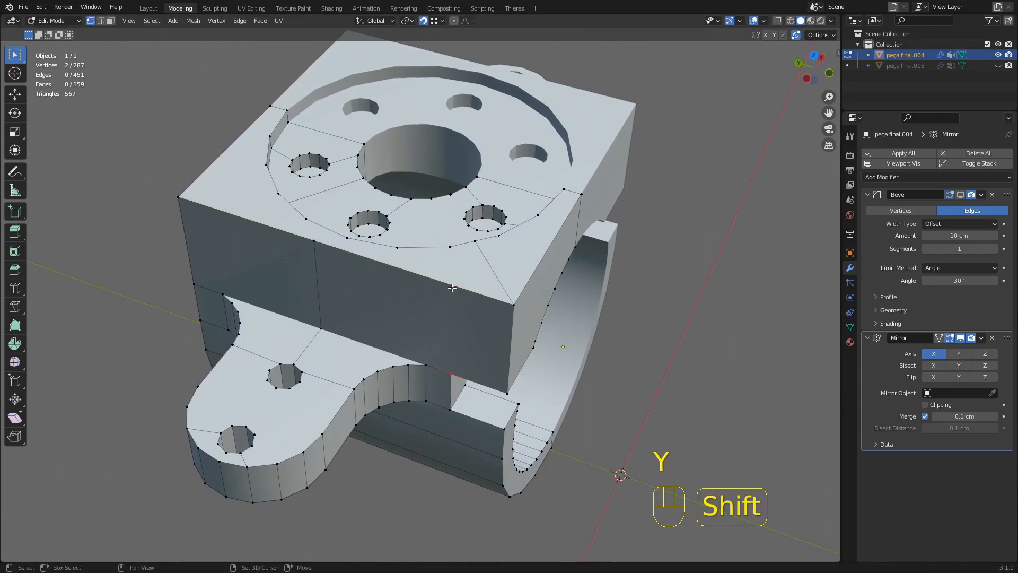
Subdivide the block's upper edge on the bore side, align the new vertex along Y with the flange's inner corner and connect them.
middle_click_drag(477, 406, 517, 396)
middle_click_drag(517, 397, 655, 381, "shift")
key("2")
left_click(377, 256)
key("d")
key("1")
left_click(407, 253)
key("g")
key("y")
left_click(364, 350)
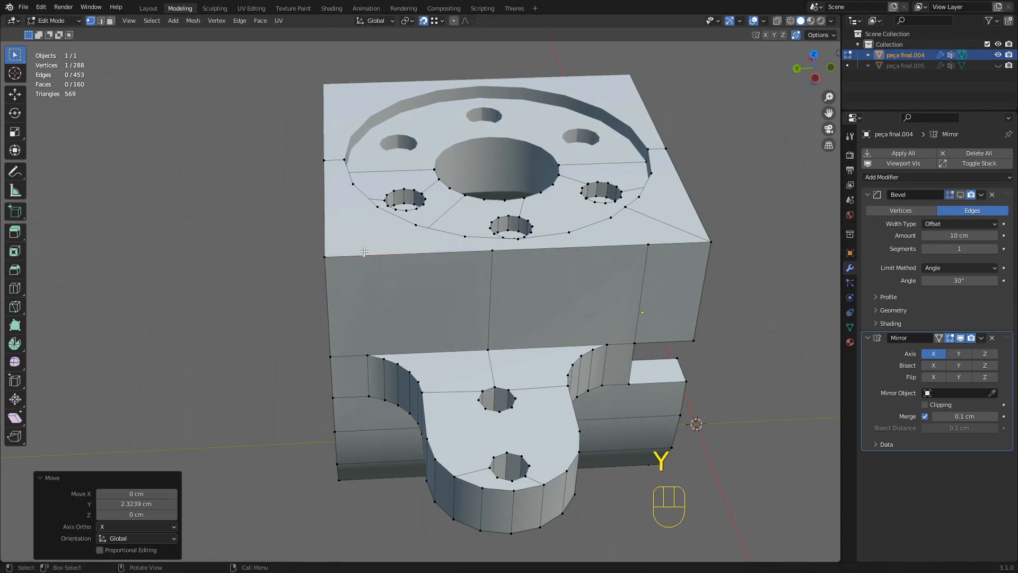
Add three loop cuts around the cylindrical body, aligned with the flange's two inner corners and the notch corner.
middle_click_drag(368, 363, 390, 281)
key("ctrl+r")
left_click(391, 278)
left_click(374, 240)
middle_click_drag(467, 250, 435, 238)
key("ctrl+r")
left_click(596, 252)
left_click(597, 216)
key("ctrl+r")
left_click(630, 245)
left_click(625, 213)
Connect the ends of the new loop cuts to the notch corner and the flange's lower inner corners.
left_click(623, 209)
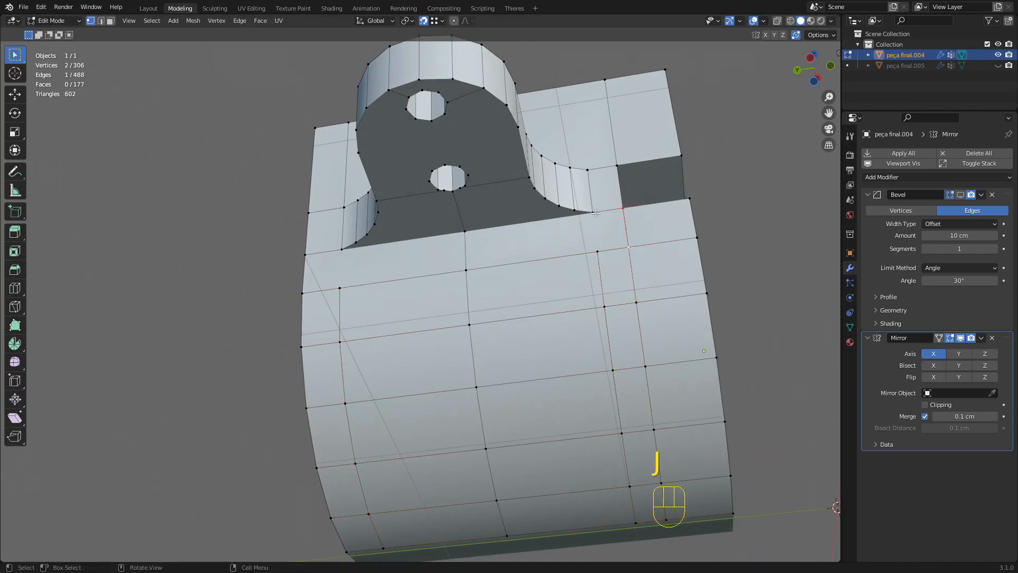
key("k")
key("Escape")
key("j")
middle_click_drag(490, 248, 422, 241)
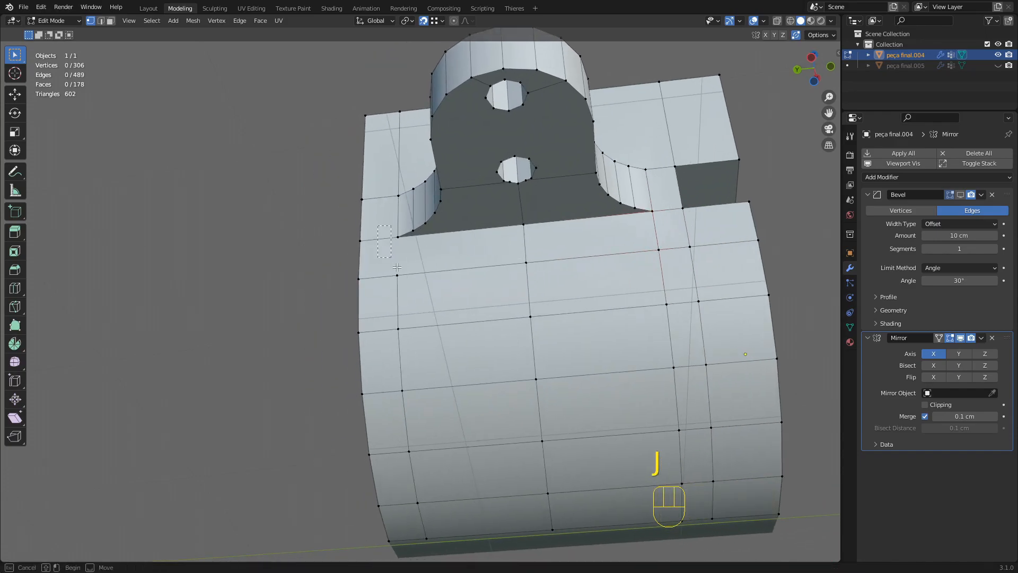
scroll(408, 301, "down", 3)
middle_click_drag(639, 291, 666, 313)
left_click(666, 313)
Inset the eight upper and lower faces of the flange together by about 0.28 cm.
middle_click_drag(629, 345, 612, 366)
middle_click_drag(578, 273, 497, 288)
scroll(557, 204, "up", 3)
scroll(498, 289, "up", 1)
key("3")
left_click(519, 285)
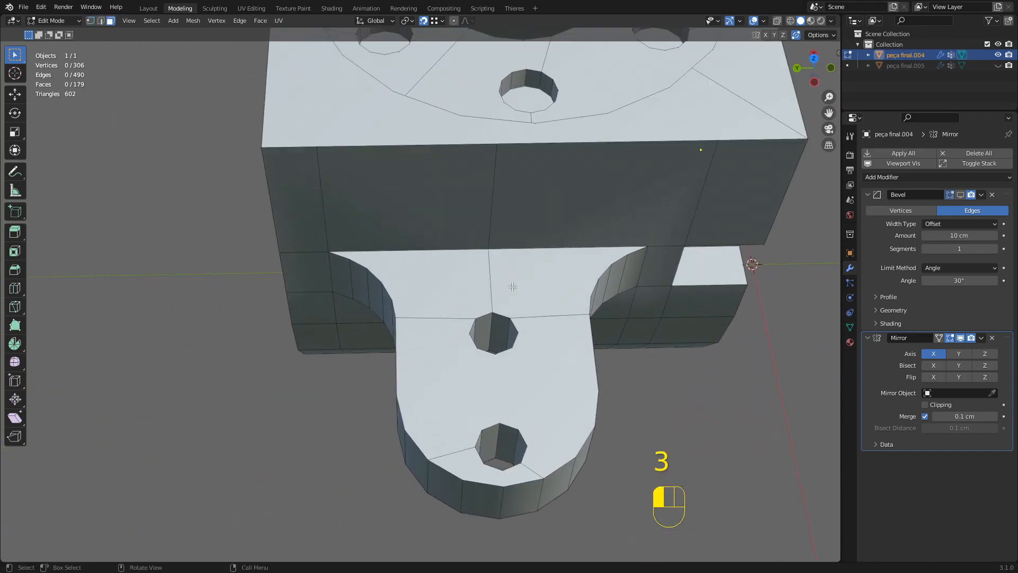
left_click(455, 301, "shift")
left_click(449, 345, "shift")
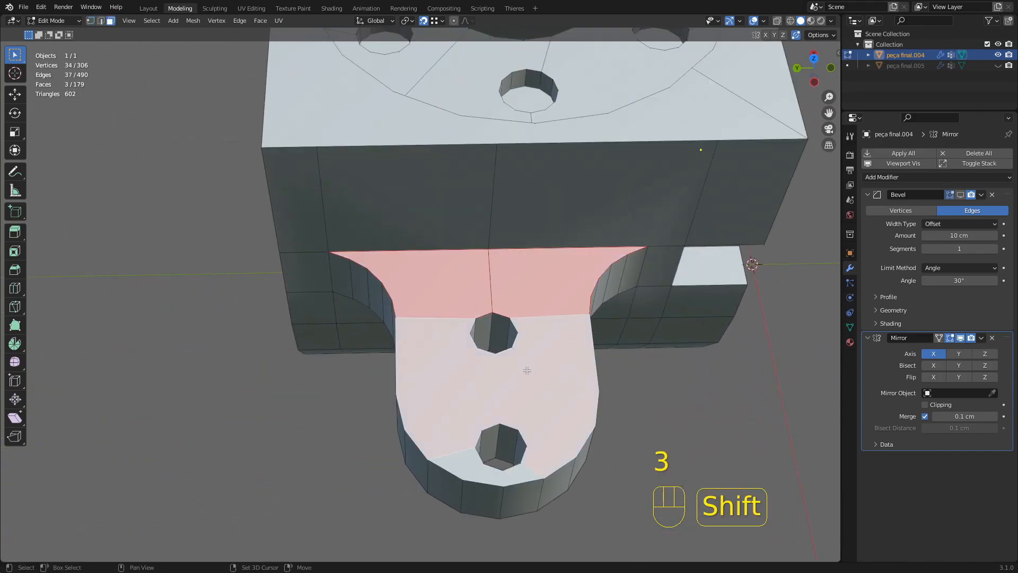
left_click(525, 459, "shift")
middle_click_drag(525, 460, 521, 313)
left_click(520, 190, "shift")
left_click(445, 192, "shift")
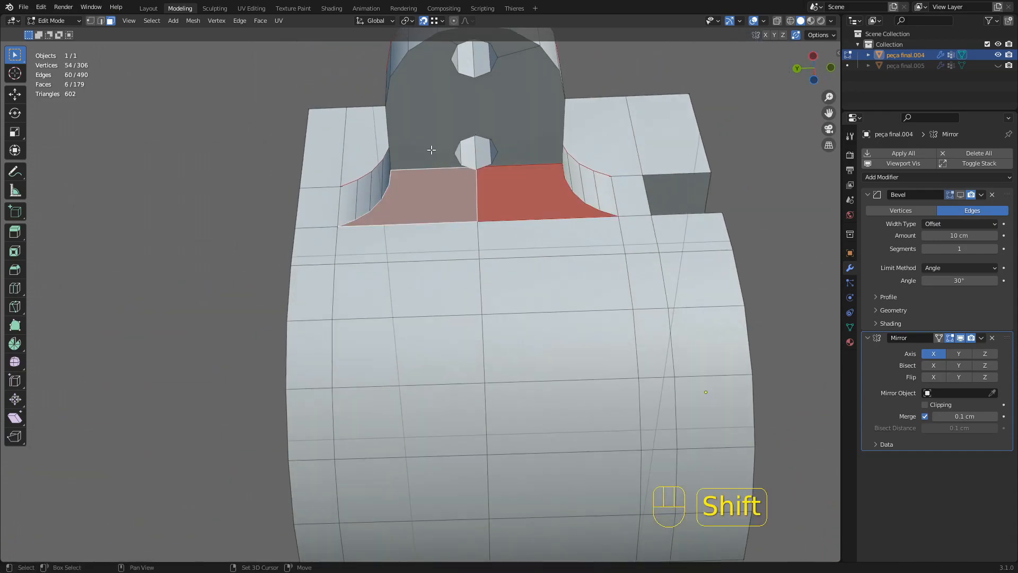
left_click(433, 150, "shift")
middle_click_drag(509, 103, 552, 332, "shift")
left_click(493, 159, "shift")
middle_click_drag(552, 331, 538, 307, "shift")
scroll(546, 306, "up", 1)
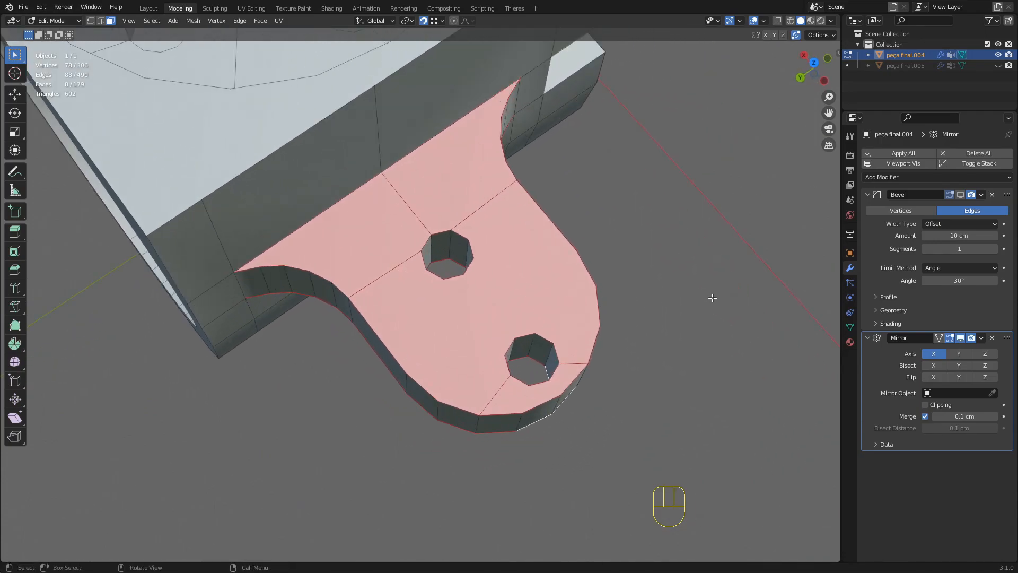
key("i")
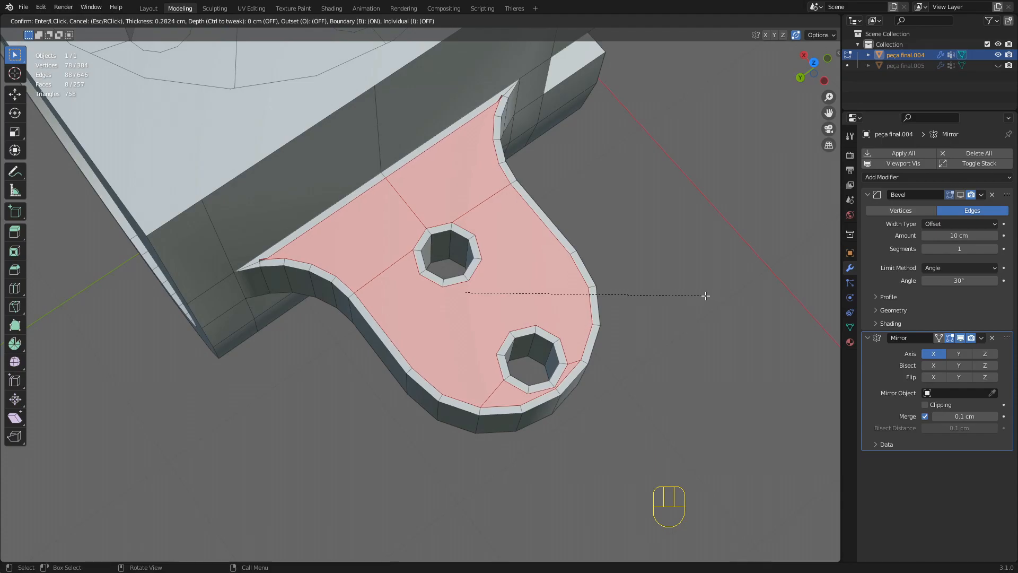
left_click(705, 296)
left_click(695, 305)
Connect the inset vertices between the outer hole and the flange's rounded tip with two new edges.
middle_click_drag(554, 365, 530, 236)
scroll(509, 277, "up", 3)
key("1")
middle_click_drag(509, 277, 505, 218)
key("j")
scroll(514, 300, "down", 3)
left_click_drag(510, 213, 511, 214)
key("j")
scroll(510, 214, "down", 3)
Slide the overlapping inset vertex at the flange's notch-side inner corner back along the inset border to the neighbouring vertex.
middle_click_drag(509, 220, 507, 384)
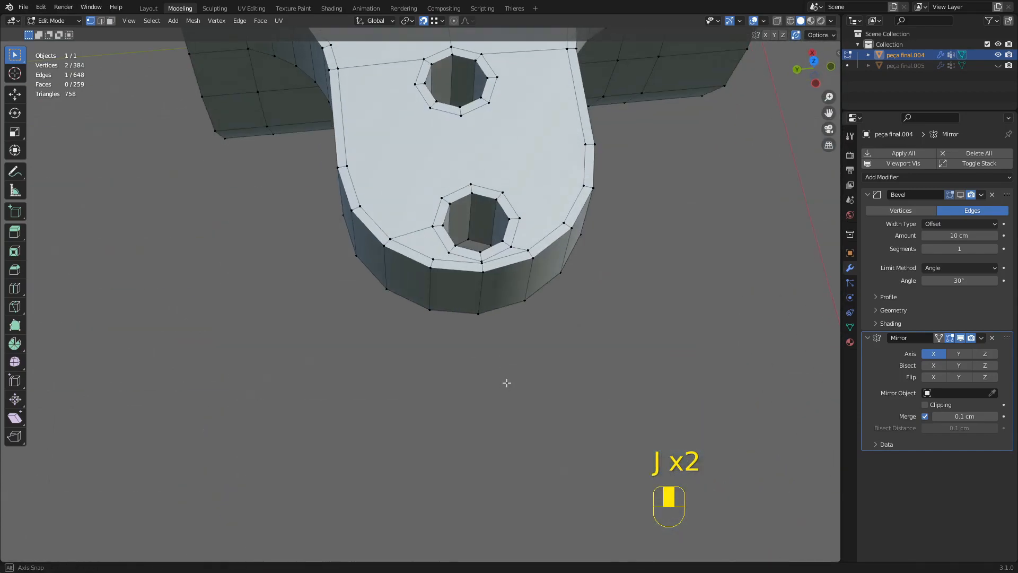
middle_click_drag(532, 162, 500, 432, "shift")
middle_click_drag(531, 319, 503, 289)
scroll(509, 313, "up", 1)
middle_click_drag(637, 268, 444, 313, "shift")
scroll(429, 304, "up", 5)
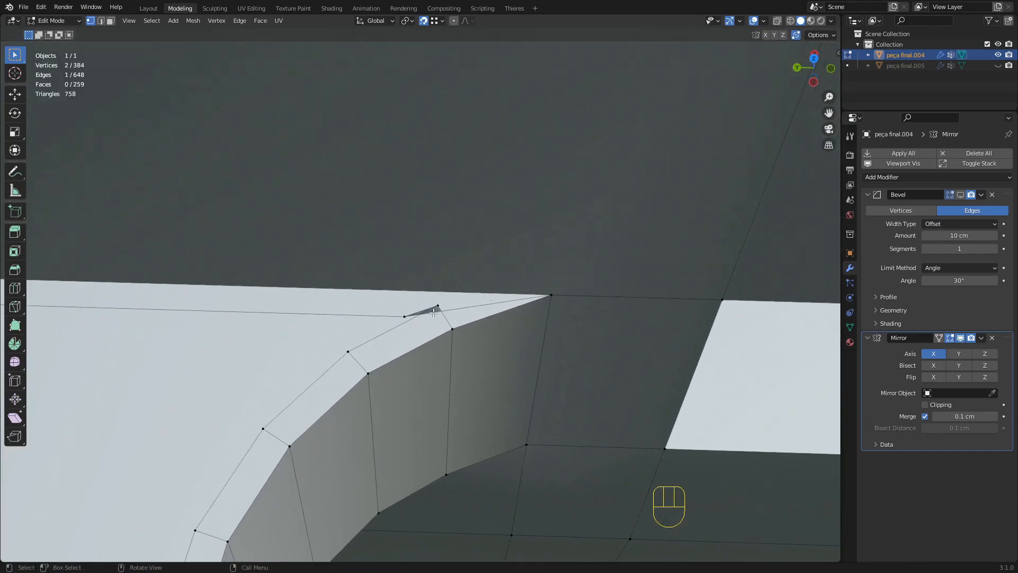
scroll(433, 313, "up", 1)
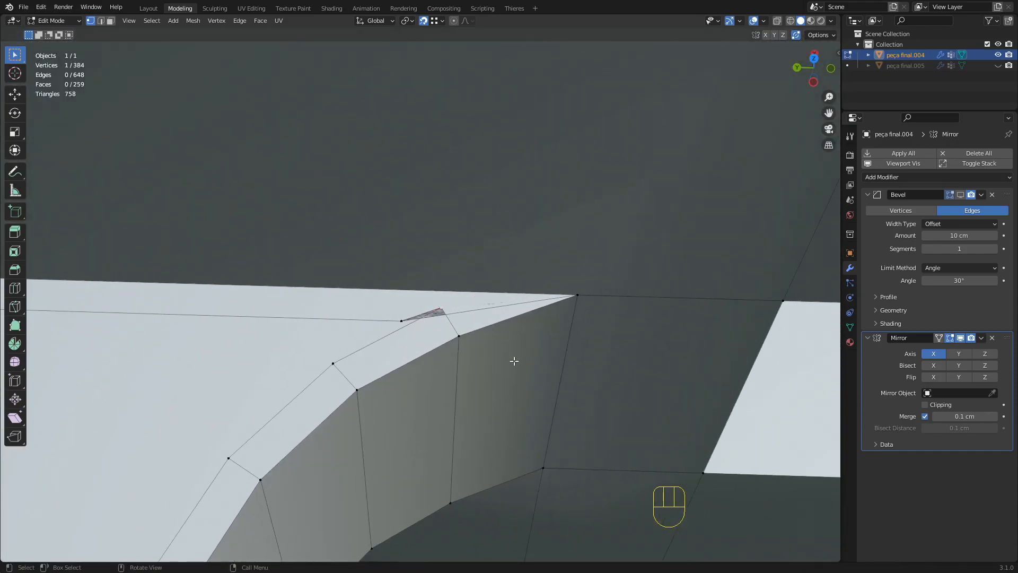
scroll(435, 300, "up", 1)
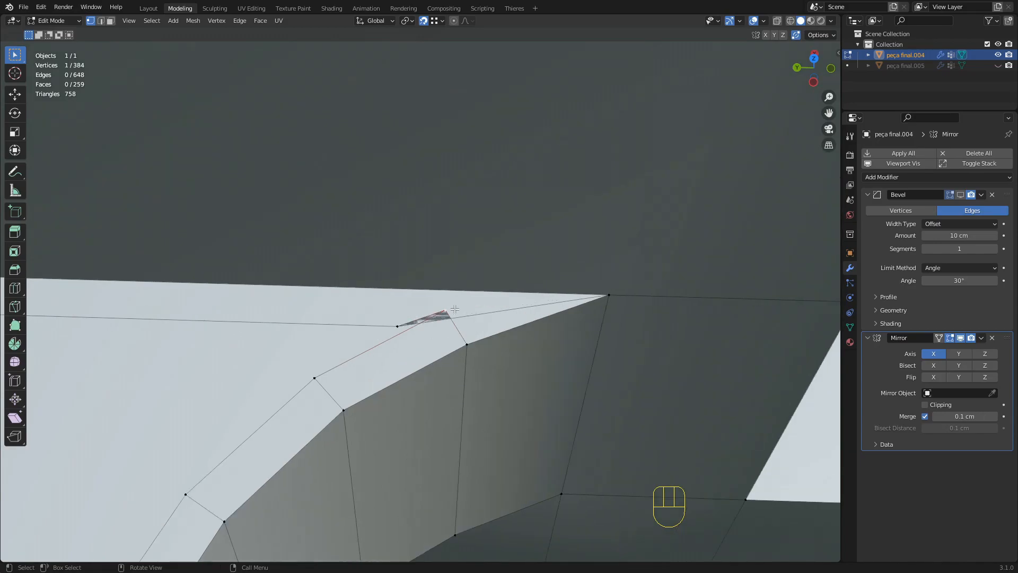
key("g")
key("g")
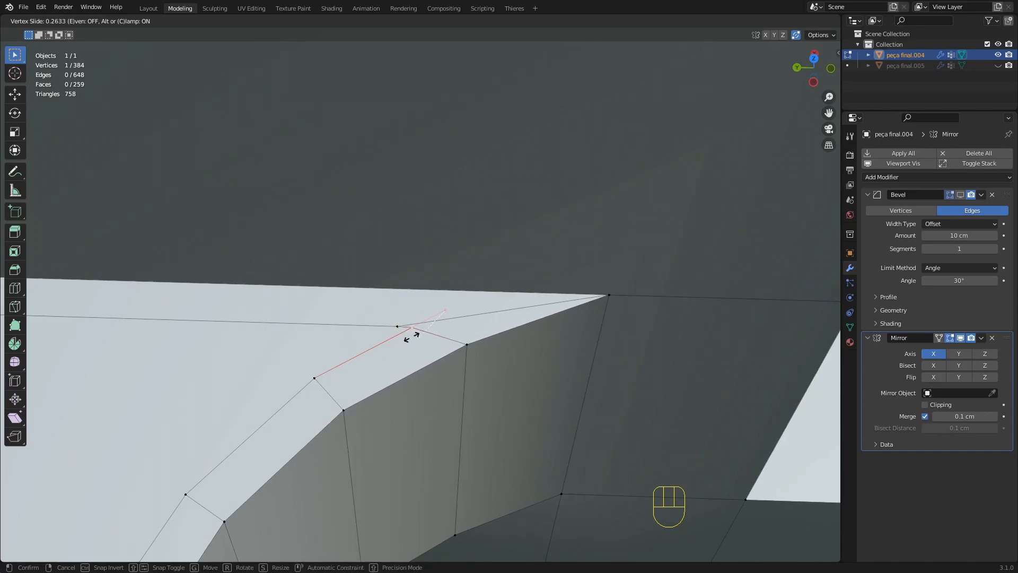
left_click(412, 337)
Subdivide the edge between the flange's upper face and the block wall near the notch-side corner with one cut.
key("2")
left_click(446, 290)
key("d")
key("1")
left_click(475, 298)
scroll(421, 296, "down", 5)
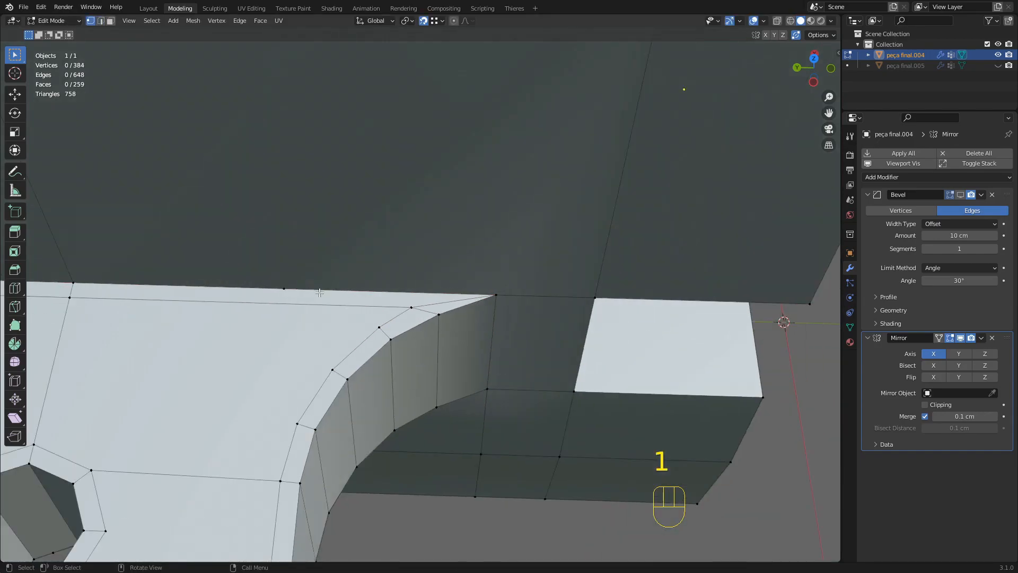
Subdivide the diagonal edge at the notch-side flange corner and move its new vertex onto the wall edge's vertex.
key("2")
scroll(419, 305, "up", 3)
left_click(433, 311)
key("d")
key("1")
left_click(470, 308)
key("g")
left_click(407, 294)
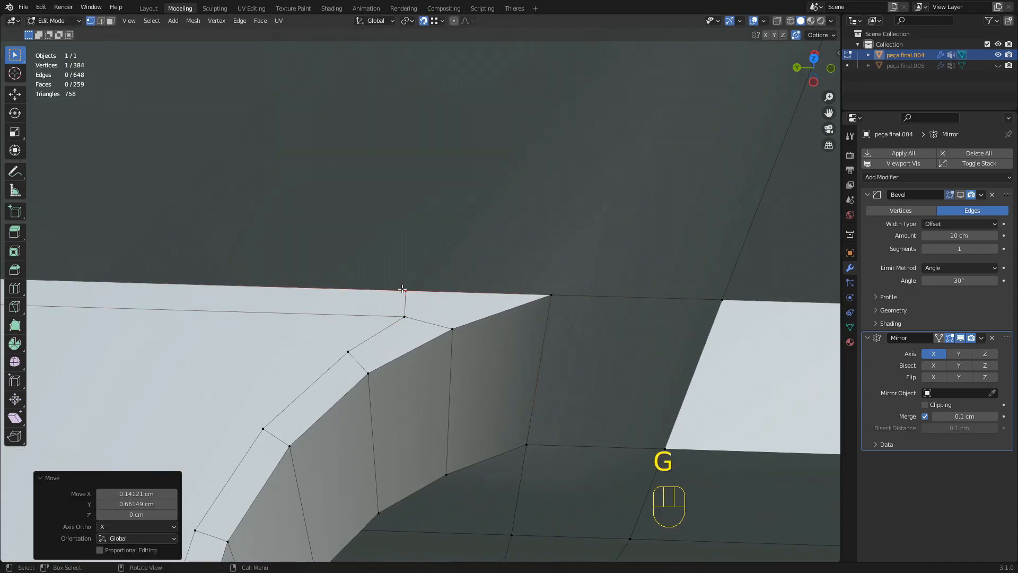
Check the faces and the wall-edge vertex around the notch-side corner of the flange.
scroll(383, 311, "up", 2)
key("g")
key("Escape")
key("3")
left_click(430, 317, "shift")
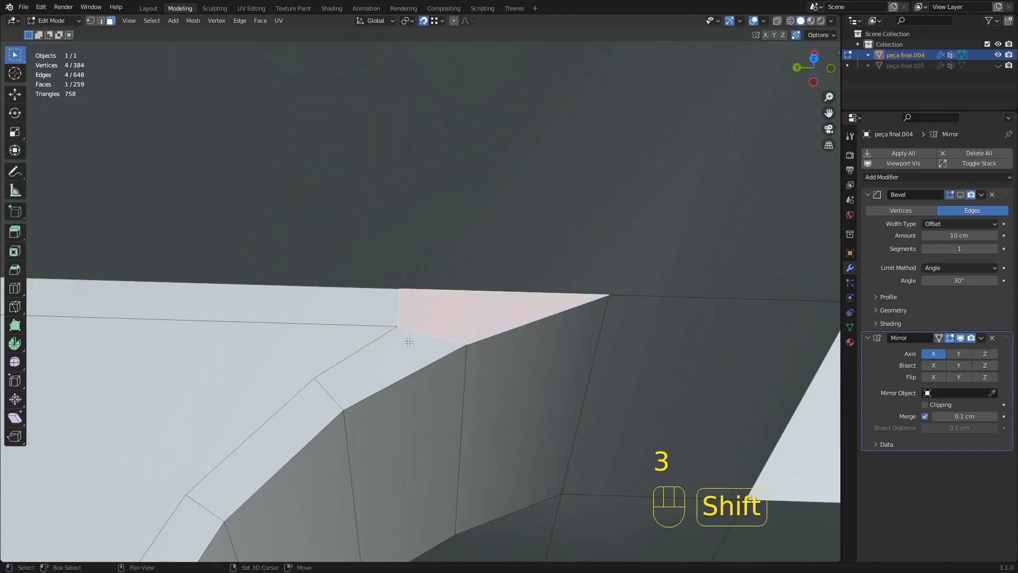
left_click(411, 337, "shift")
left_click(391, 287)
key("1")
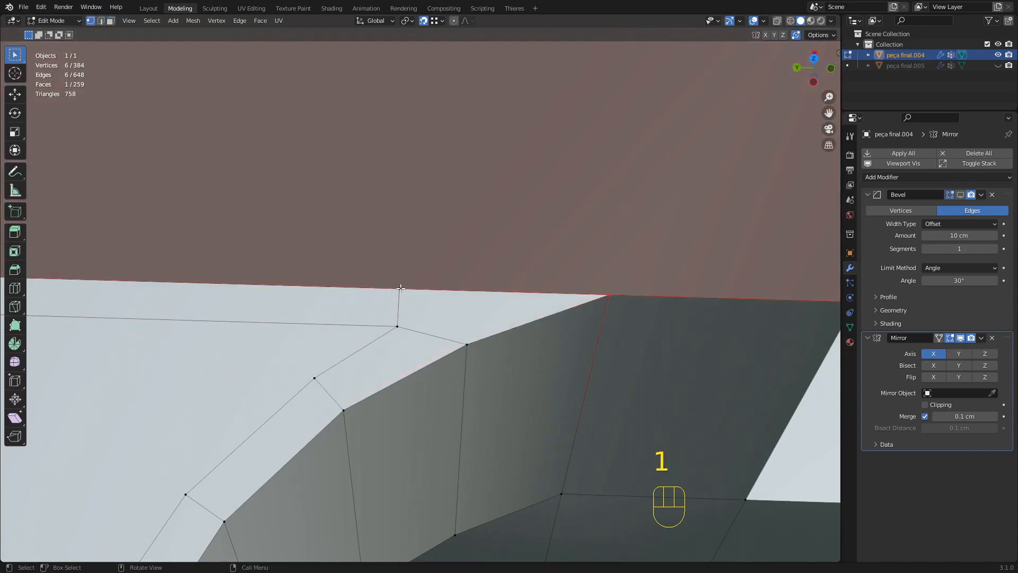
Slide the wall-edge vertex toward the flange's notch-side corner so its connecting edge continues the inset border.
left_click(403, 292)
scroll(432, 350, "down", 1)
key("g")
key("g")
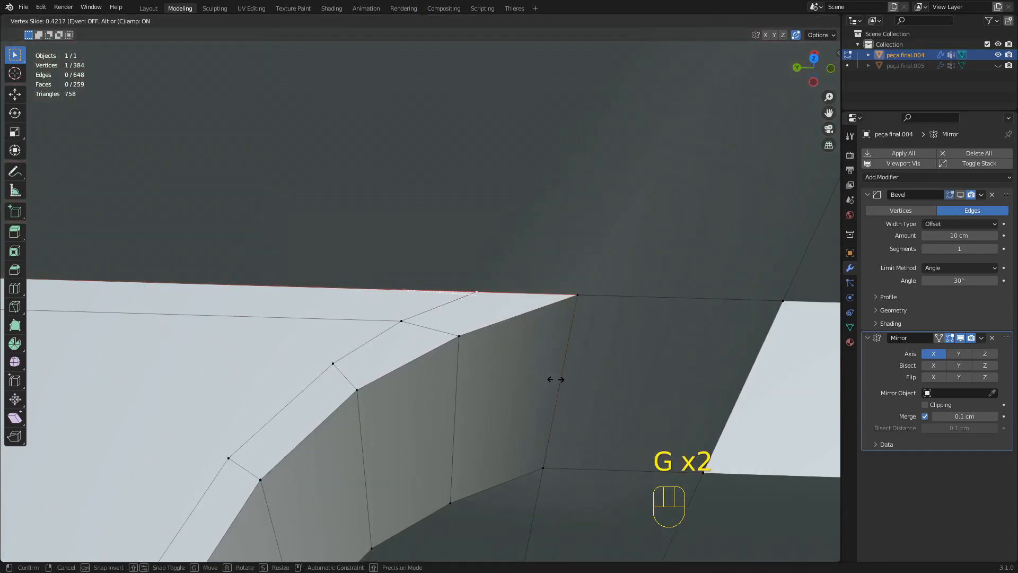
left_click(558, 380)
mouse_move(477, 327)
middle_mouse_down()
mouse_move(468, 336)
mouse_move(486, 336)
middle_mouse_up()
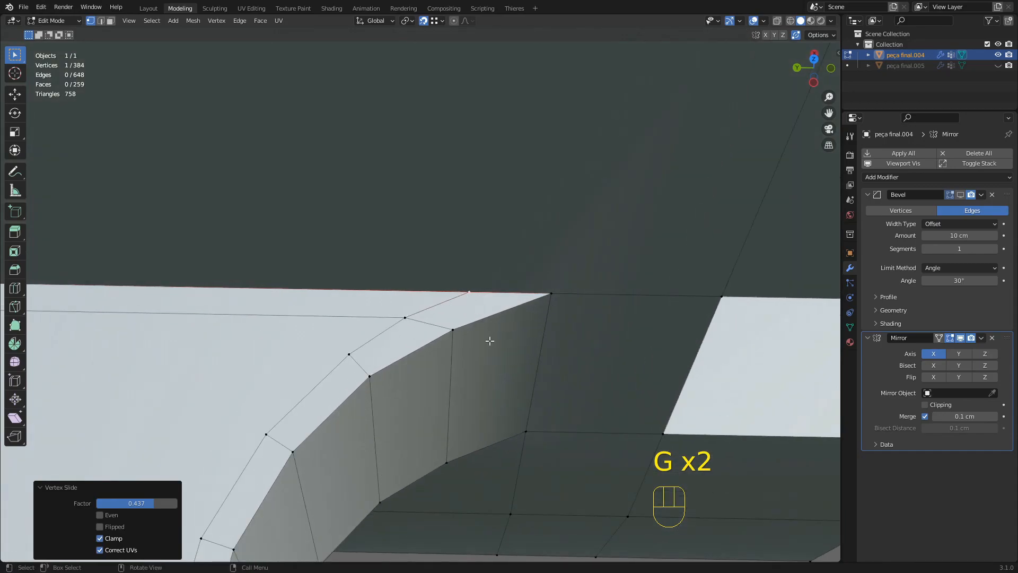
key("g")
key("g")
left_click(496, 338)
Slide the overlapping inset vertex at the flange's bore-side inner corner back along the inset border by a factor of about 0.49.
scroll(502, 324, "down", 8)
middle_click_drag(169, 266, 318, 264, "shift")
scroll(318, 264, "up", 3)
scroll(463, 307, "up", 5)
middle_click_drag(229, 284, 595, 380, "shift")
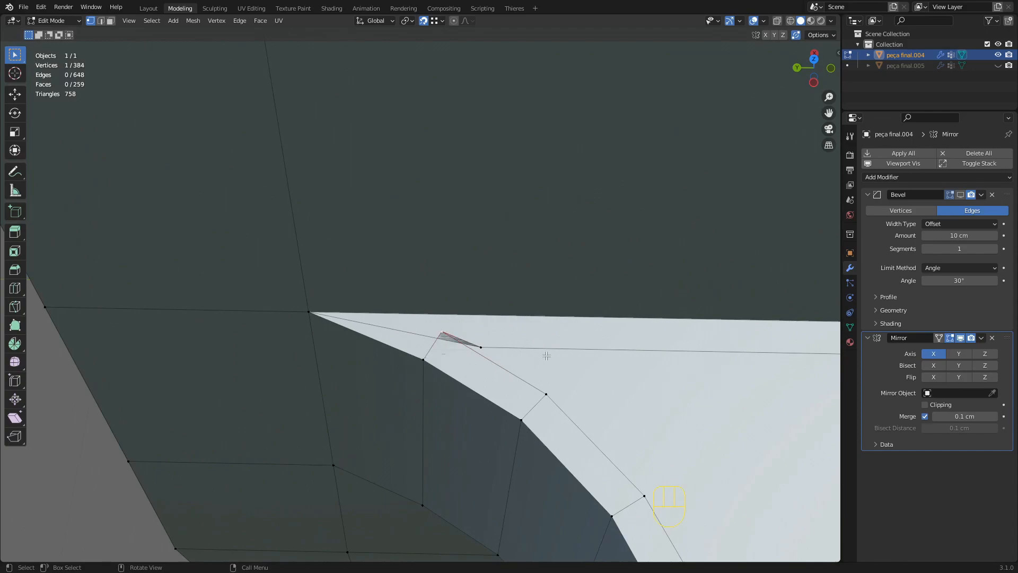
key("g")
key("g")
left_click(502, 360)
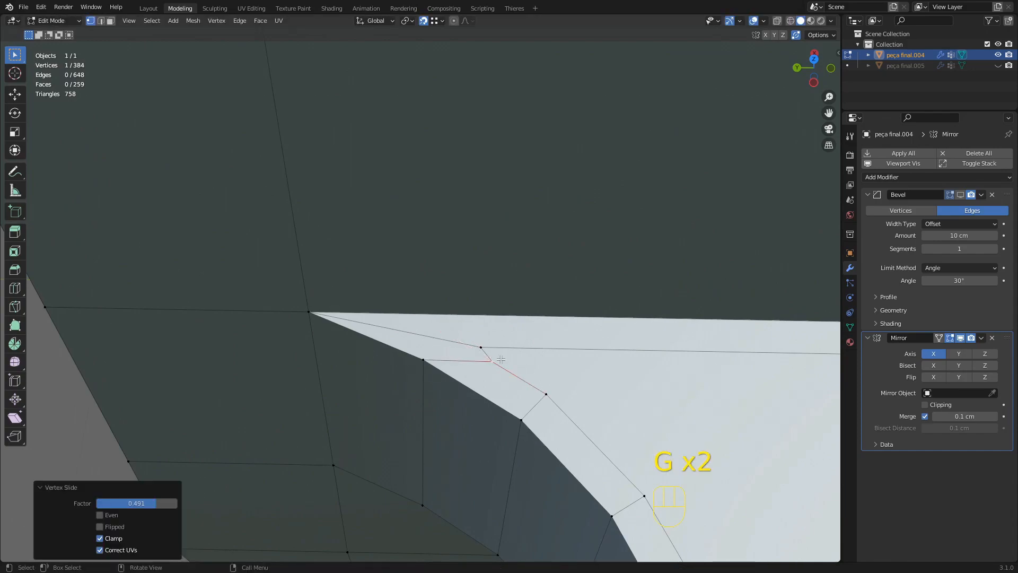
Subdivide the wall edge of the flange's upper face and slide the new vertex toward the bore-side corner by a factor of 0.733.
right_click(427, 312)
left_click(428, 312)
key("1")
scroll(431, 314, "down", 3)
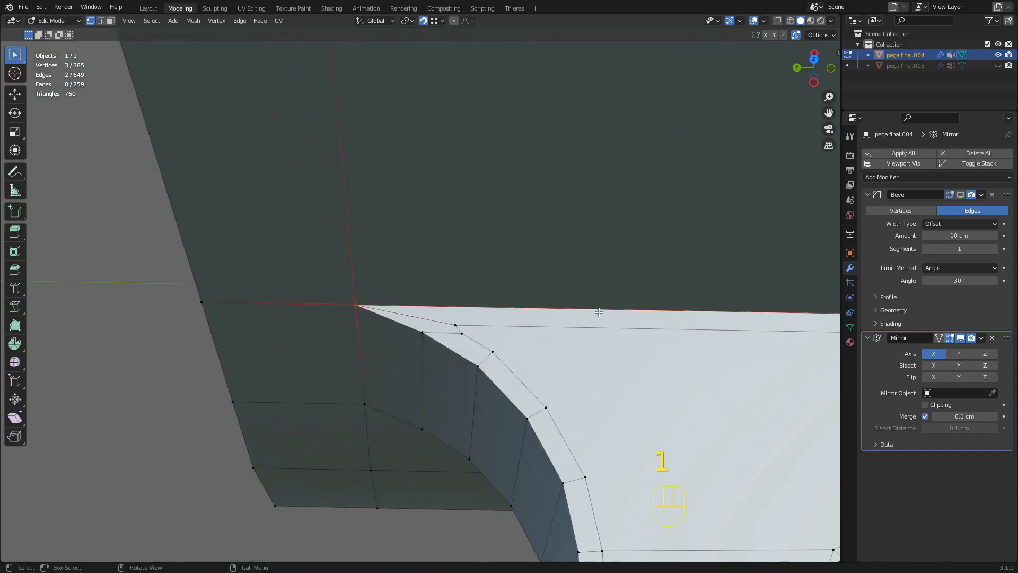
left_click(600, 311)
key("g")
key("g")
left_click(436, 324)
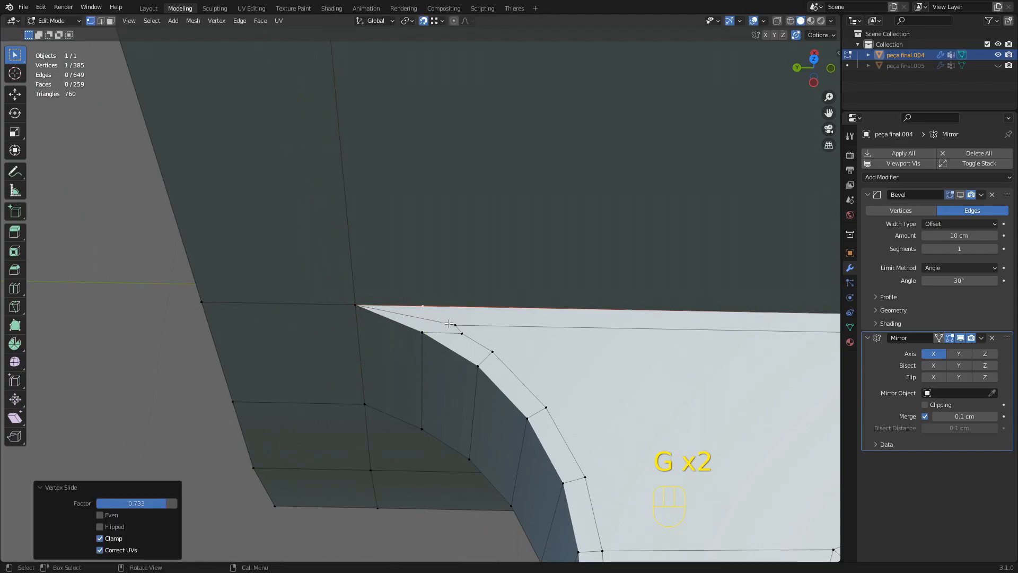
Move the bore-side corner's stray inset vertex onto the neighbouring inset vertex to merge them.
scroll(456, 327, "up", 2)
left_click(471, 337)
left_click(472, 338)
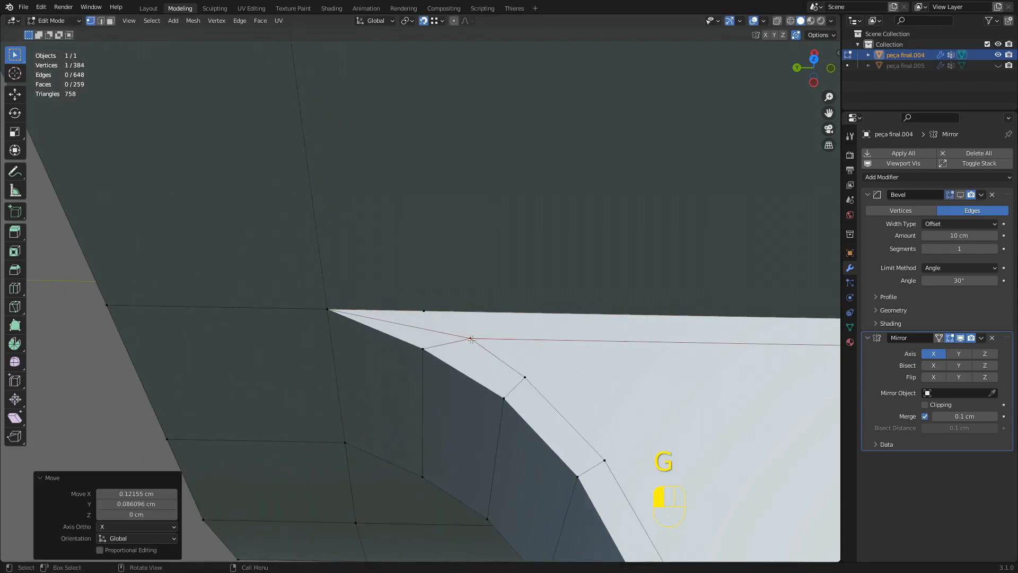
Subdivide the diagonal edge at the bore-side flange corner and move its new vertex onto the wall edge's vertex.
key("2")
left_click(405, 326)
right_click(404, 326)
left_click(404, 325)
key("1")
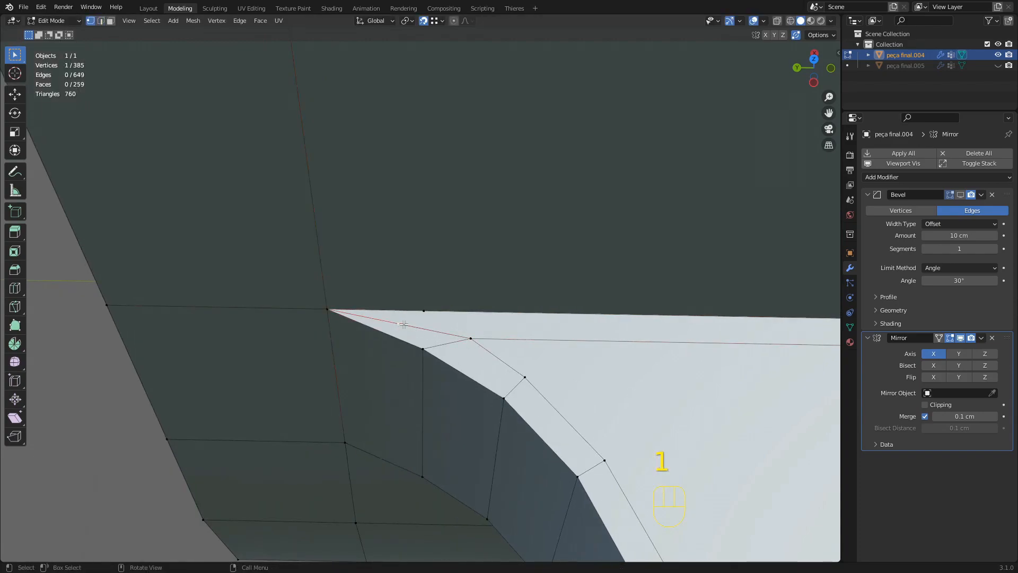
key("g")
left_click(423, 311)
Slide the wall-edge vertex at the flange's bore-side corner along its edge by a factor of about 0.13 and deselect it.
scroll(422, 313, "down", 1)
left_click(422, 311)
key("g")
key("g")
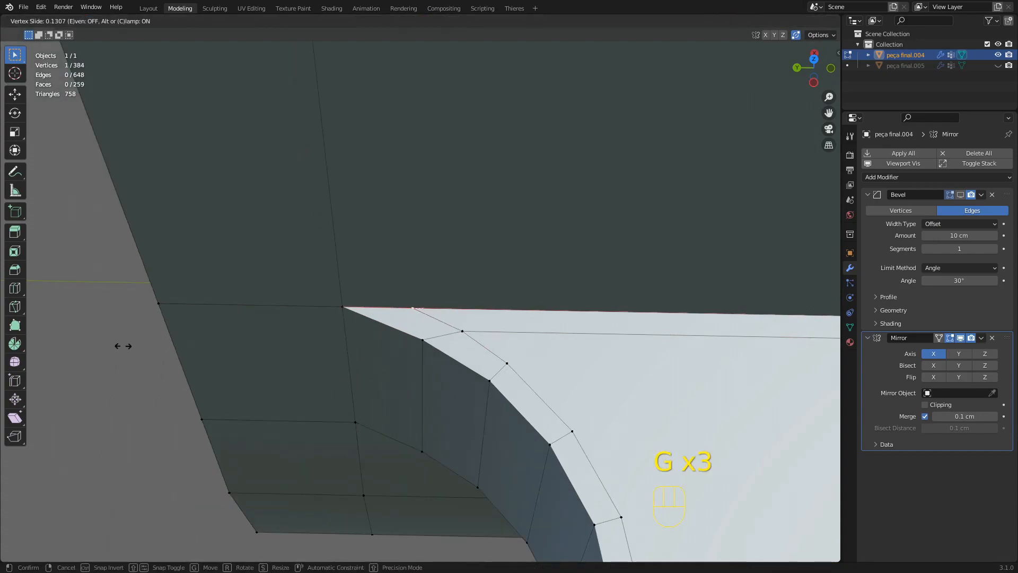
left_click(129, 343)
scroll(424, 288, "down", 7)
middle_click_drag(555, 334, 452, 269, "shift")
left_click(684, 446)
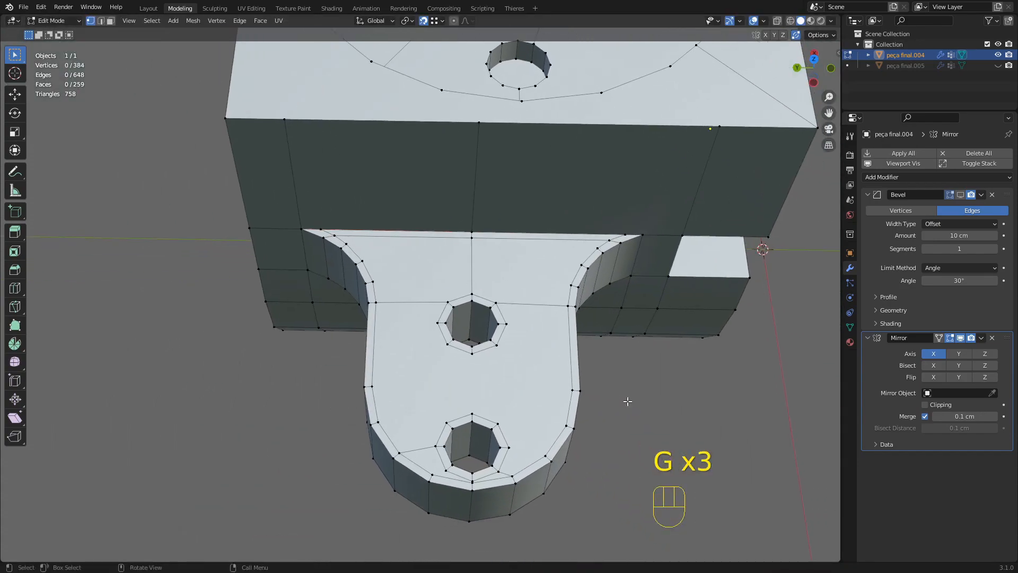
Delete the thin border faces running along the wall on the flange's underside.
middle_click_drag(470, 356, 461, 306, "shift")
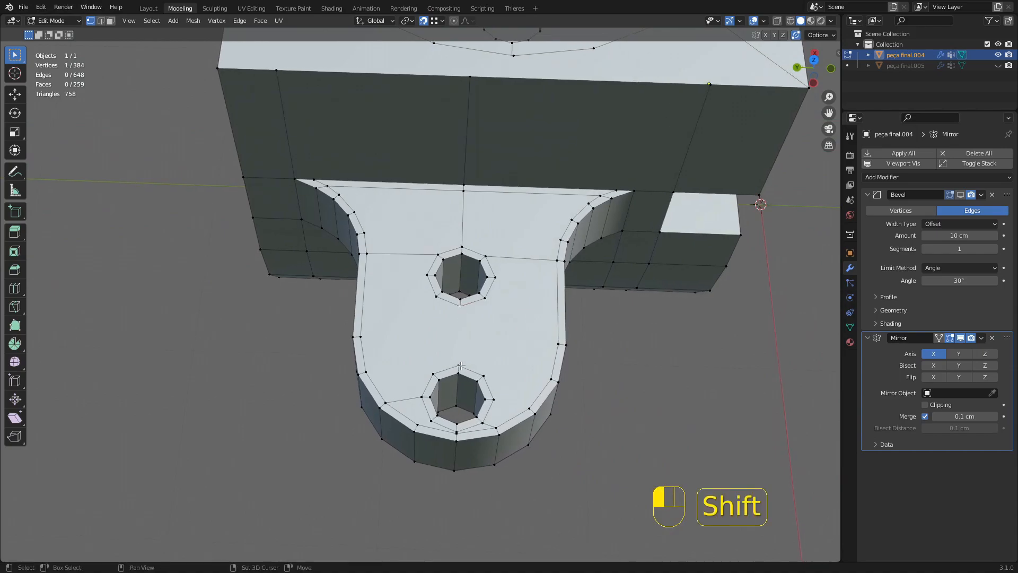
middle_click_drag(555, 345, 490, 217)
middle_click_drag(309, 374, 254, 367)
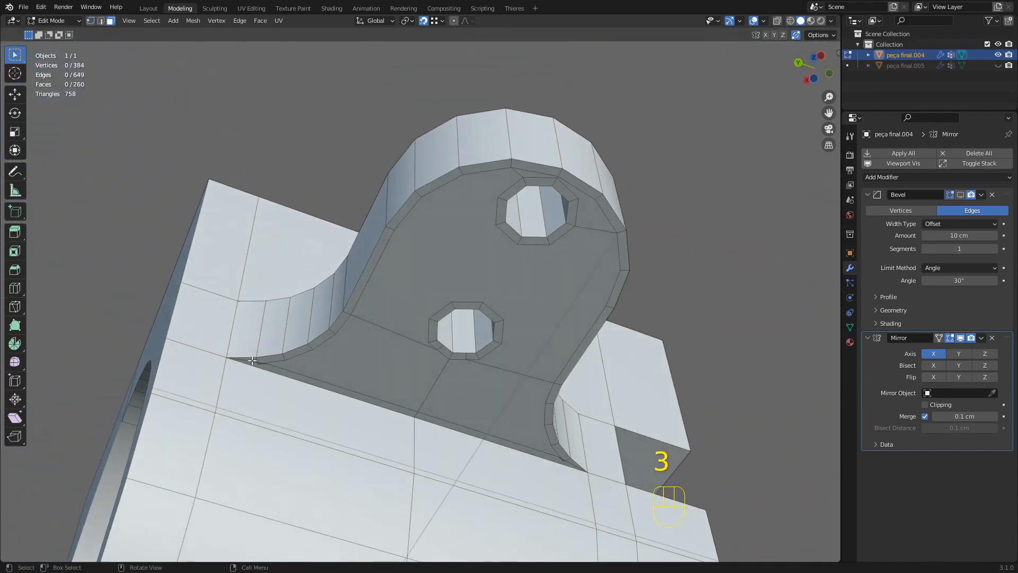
left_click(564, 459, "shift")
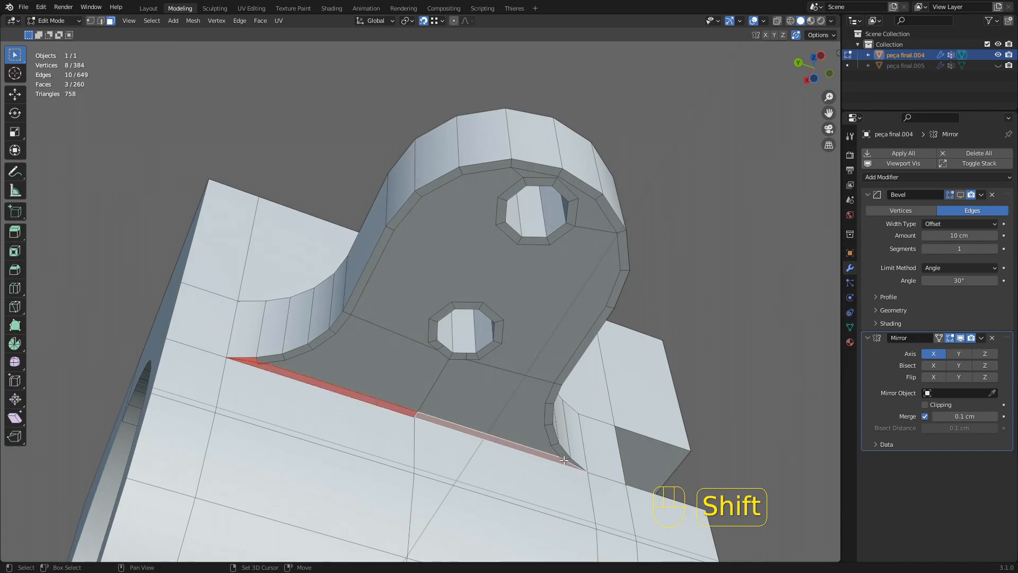
key("x")
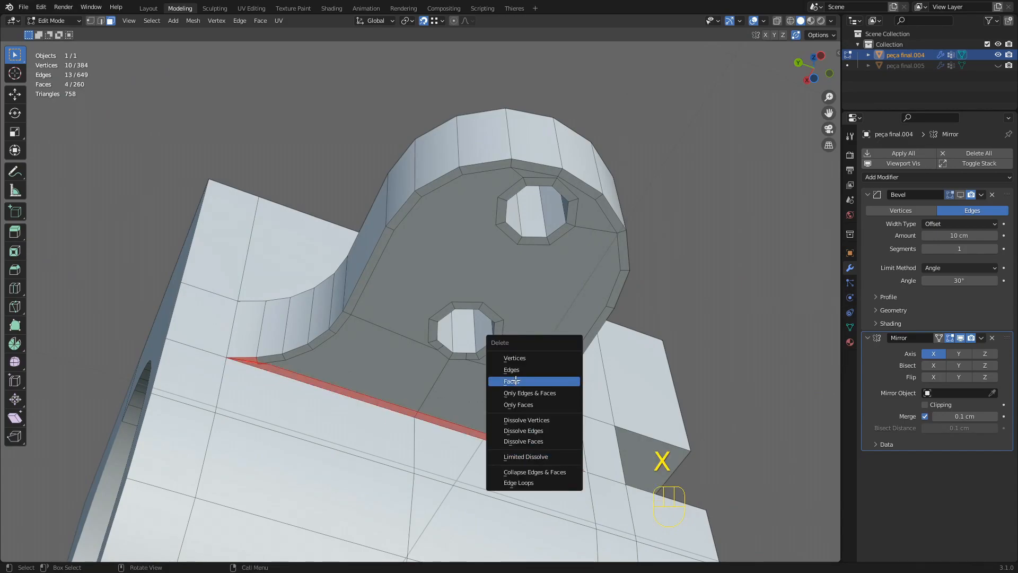
left_click(512, 381)
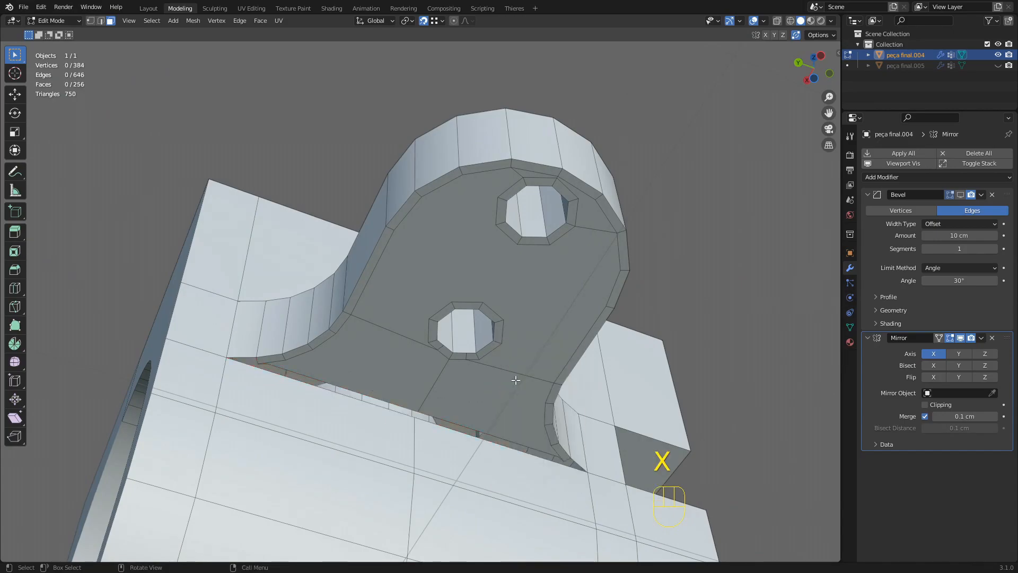
Delete the border face loop following the flange's outer outline on the underside.
key("3")
left_click(550, 412, "alt+shift")
key("x")
left_click(540, 404)
Delete the large central underside face that spans the two flange holes.
left_click(464, 389)
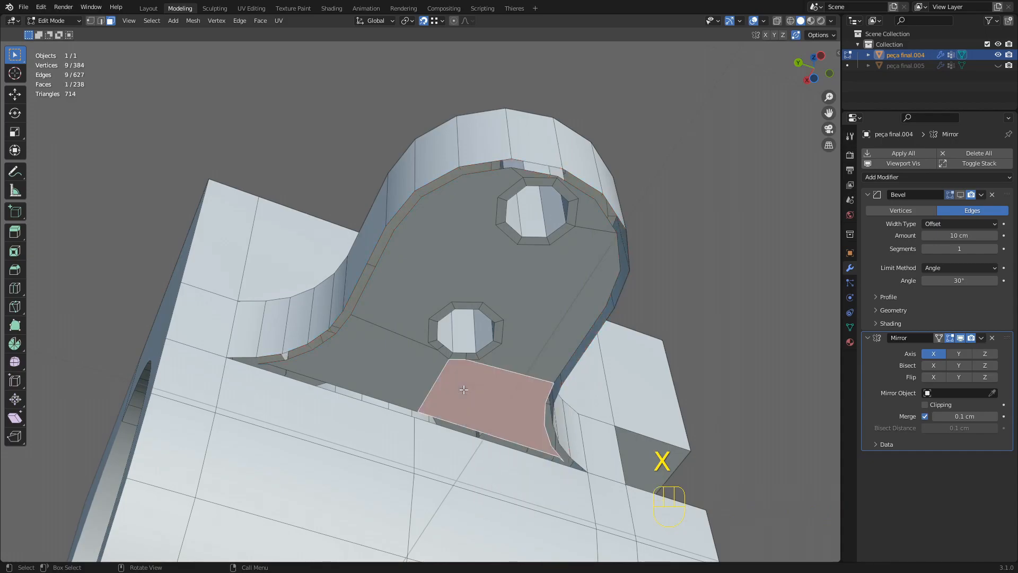
key("l")
key("3")
left_click(558, 312)
middle_click_drag(579, 265, 559, 382)
key("2")
key("1")
middle_click_drag(430, 377, 437, 399)
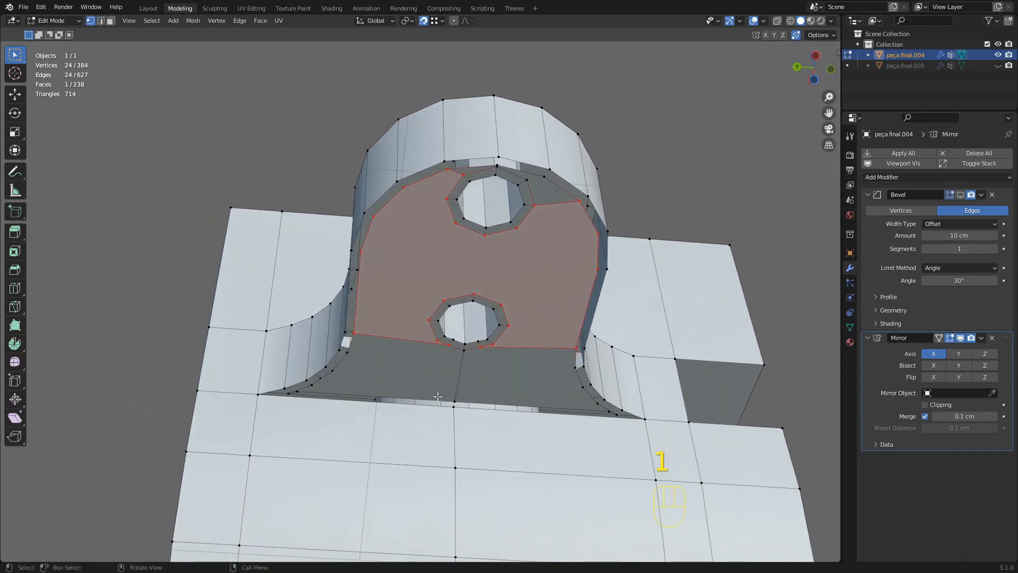
scroll(489, 202, "up", 1)
key("3")
middle_click_drag(503, 204, 463, 194)
key("x")
left_click(429, 244)
Delete the two underside faces between the inner hole and the wall.
left_click(406, 352)
key("x")
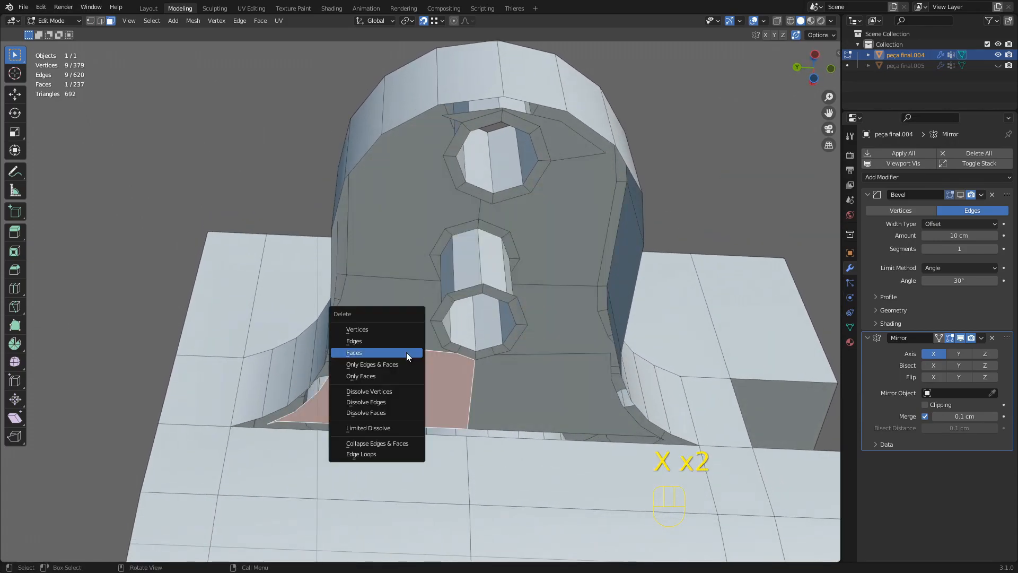
left_click(406, 352)
left_click(509, 380)
key("x")
left_click(509, 381)
Delete the remaining face rings around the holes on the flange's underside.
middle_click_drag(509, 381, 497, 283)
left_click(513, 166, "alt+shift")
key("x")
left_click(507, 173)
middle_click_drag(507, 173, 467, 343)
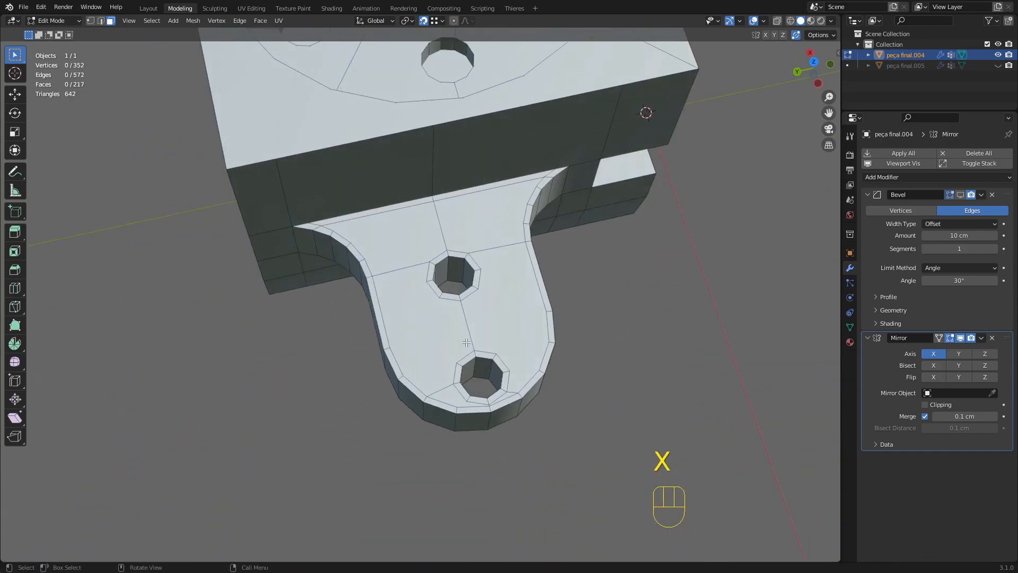
Duplicate all faces of the flange's upper side, including the border and hole rings, and move the copy 10.125 cm down along Z.
left_click(367, 260, "alt+shift")
scroll(364, 258, "up", 1)
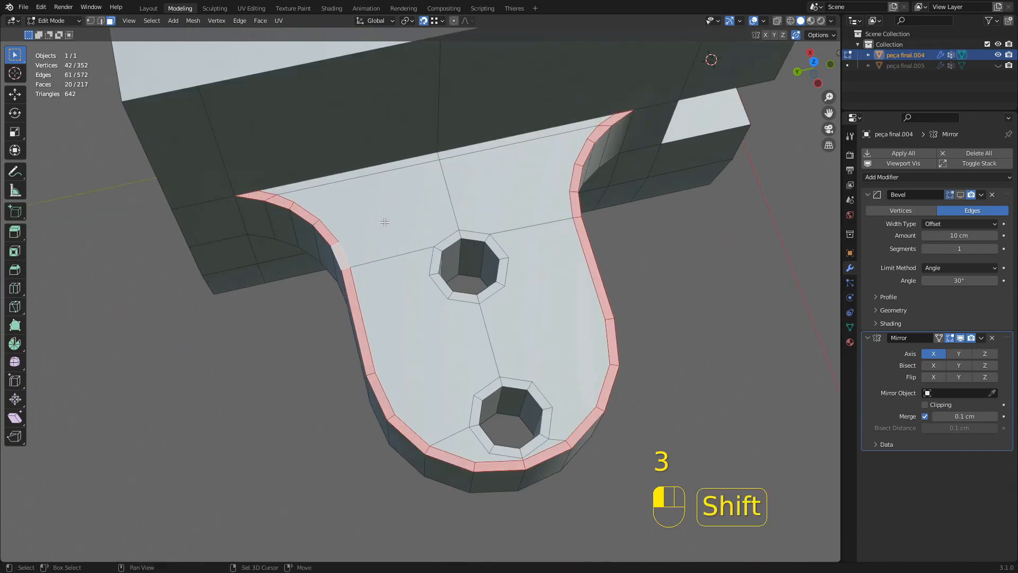
left_click(385, 222, "shift")
left_click(509, 171, "shift")
left_click(528, 139, "shift")
left_click(415, 163, "shift")
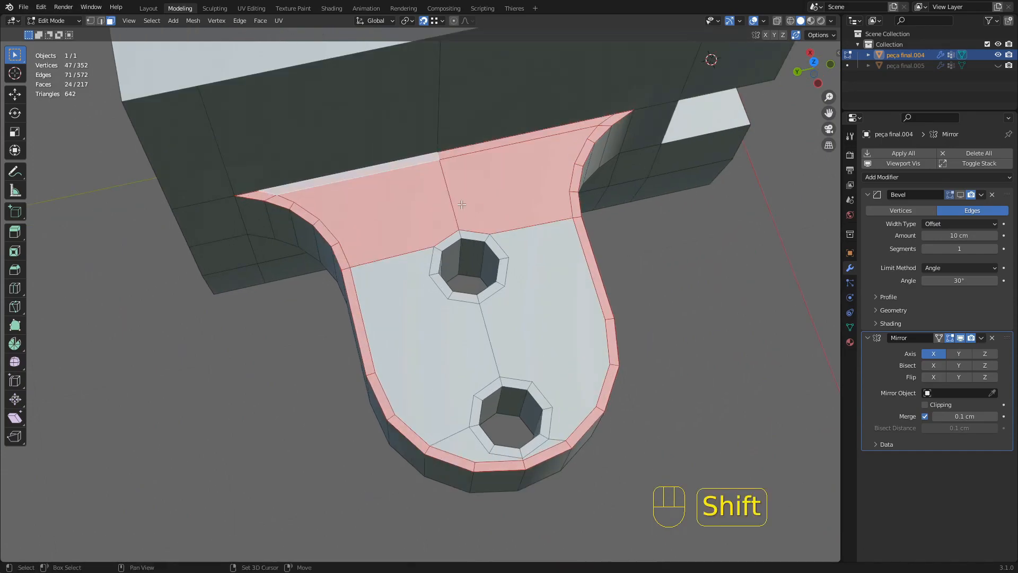
left_click(521, 251, "shift")
left_click(479, 347, "shift")
left_click(501, 382, "alt+shift")
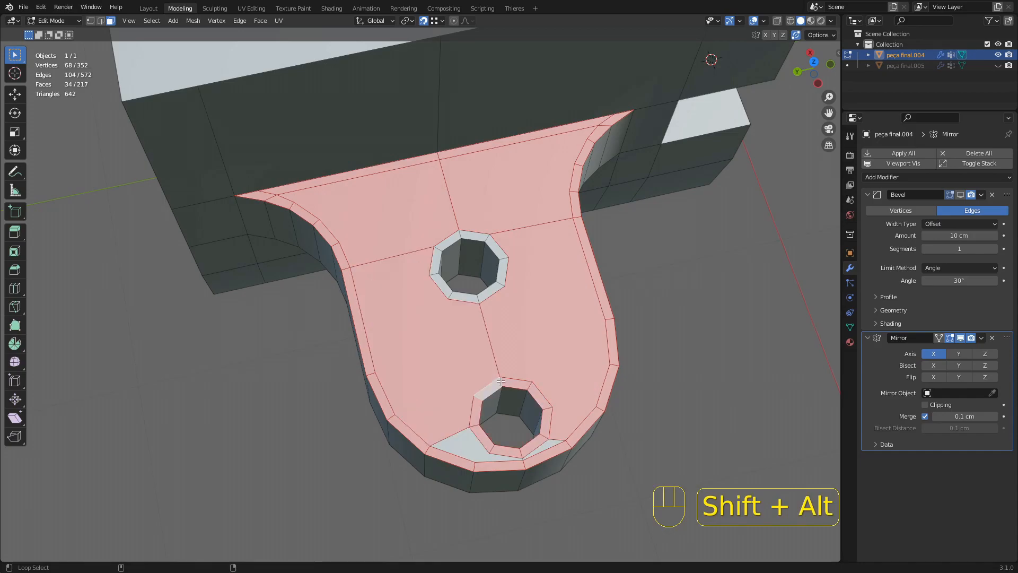
left_click(504, 260, "alt+shift")
middle_click_drag(503, 260, 616, 296)
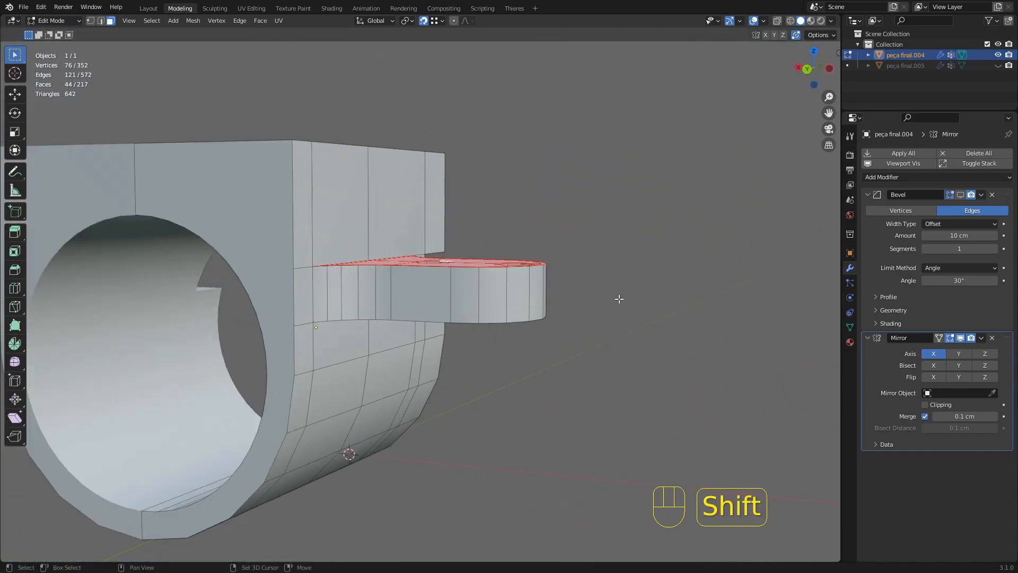
key("shift+d")
key("z")
left_click(607, 425)
middle_click_drag(606, 424, 579, 400, "shift")
Display face orientation and recalculate the normals of the duplicated flange faces.
key("ctrl+m")
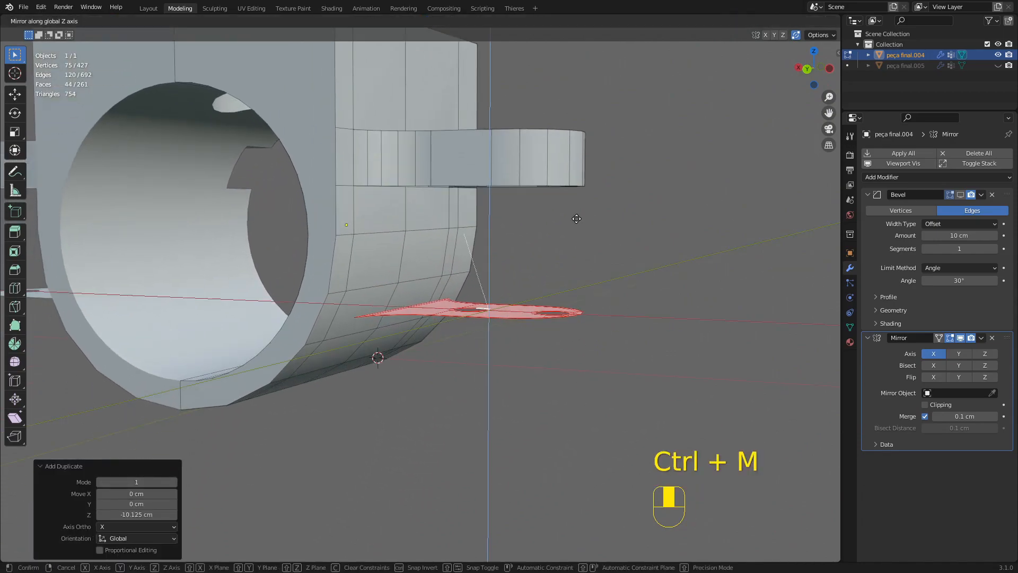
key("Escape")
middle_click_drag(593, 284, 500, 345)
key("F5")
key("shift+n")
Try to raise the duplicated faces along Z onto the open underside of the flange.
key("1")
key("g")
key("z")
left_click(582, 195)
scroll(500, 345, "up", 4)
middle_click_drag(533, 377, 509, 90)
middle_click_drag(407, 253, 347, 293)
Try to move stray vertices at the inner hole's underside rim onto their neighbouring vertices.
left_click(312, 286)
key("g")
left_click(314, 285)
key("g")
left_click(365, 290)
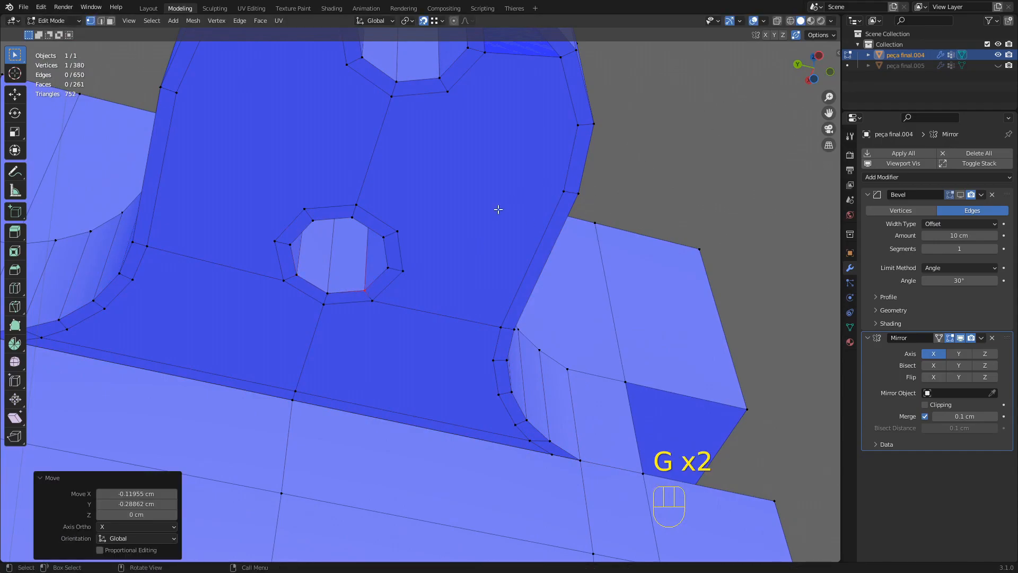
Inspect the overlapping faces beside the outer hole and undo the vertex moves and the raising of the duplicated faces.
scroll(520, 135, "down", 2)
scroll(527, 232, "up", 2)
middle_click_drag(520, 135, 529, 208, "shift")
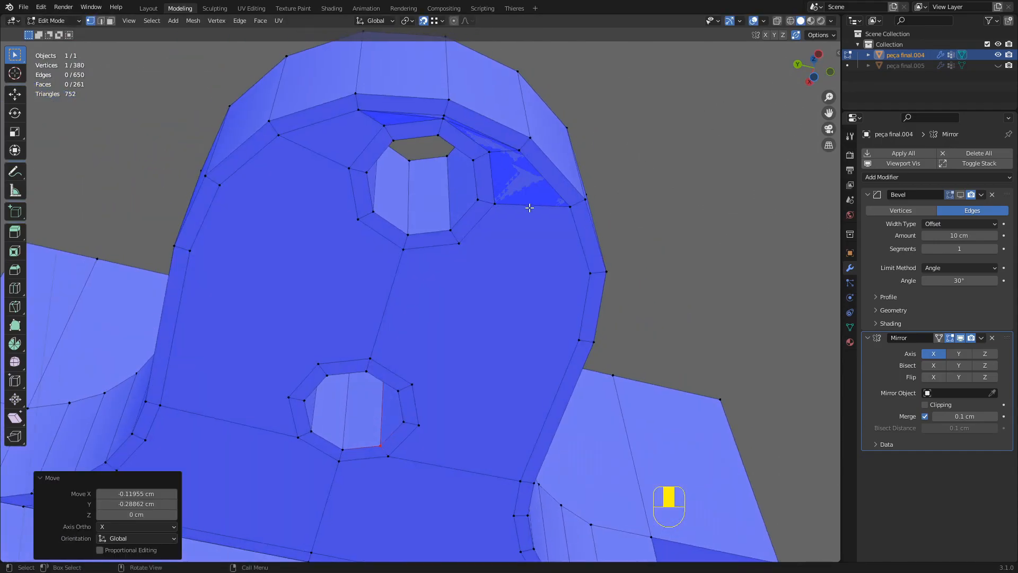
key("3")
left_click(510, 161)
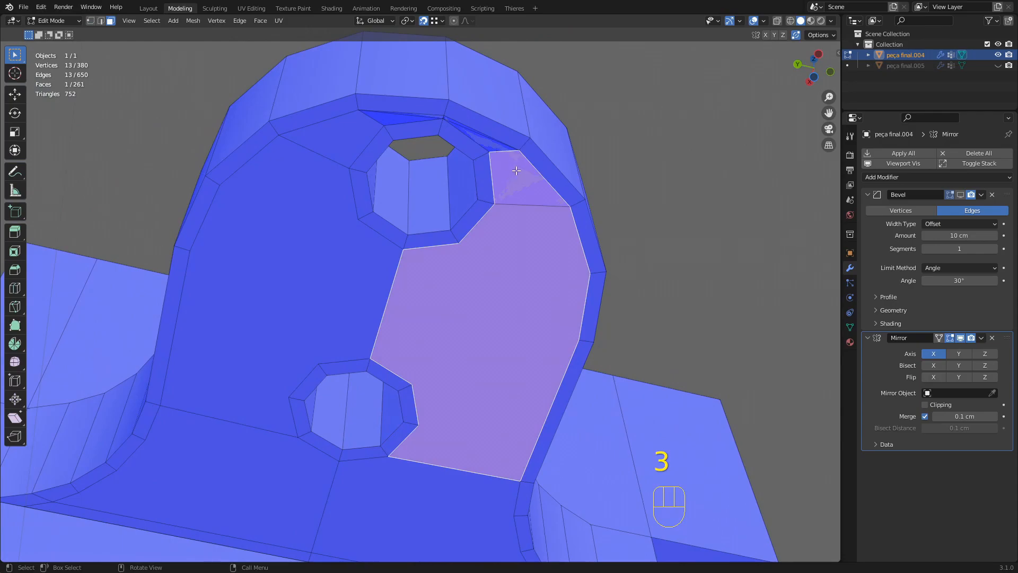
key("ctrl+z")
key("ctrl+z")
key("ctrl+z")
key("ctrl+z")
key("ctrl+z")
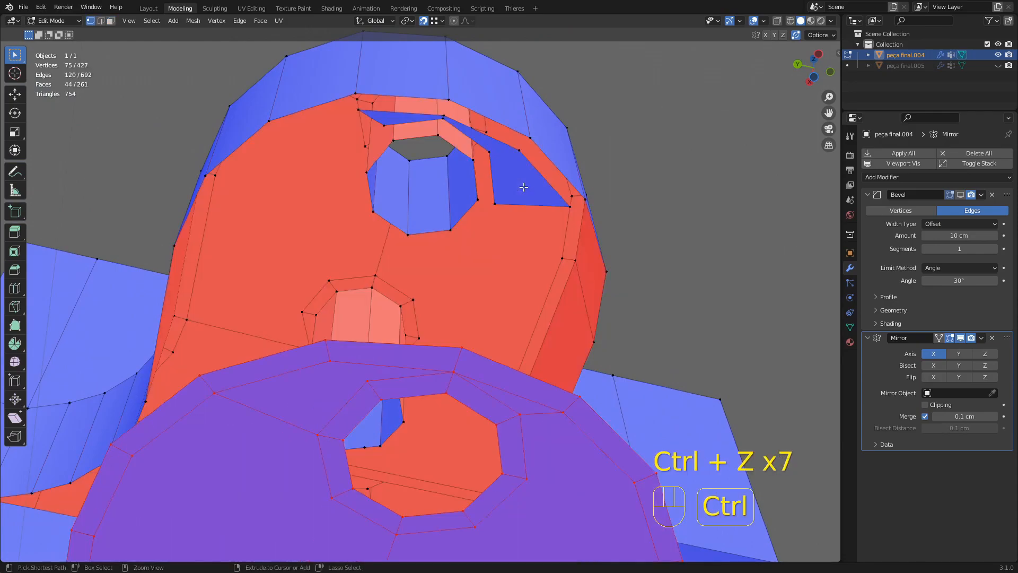
Delete the two leftover underside faces beside the flange's outer hole.
key("3")
left_click(473, 143)
left_click(403, 119, "shift")
middle_click_drag(403, 118, 644, 219)
key("x")
left_click(444, 157)
Select the duplicated flange faces and move them up 7.1246 cm along Z onto the open underside.
left_click(577, 285)
key("l")
key("g")
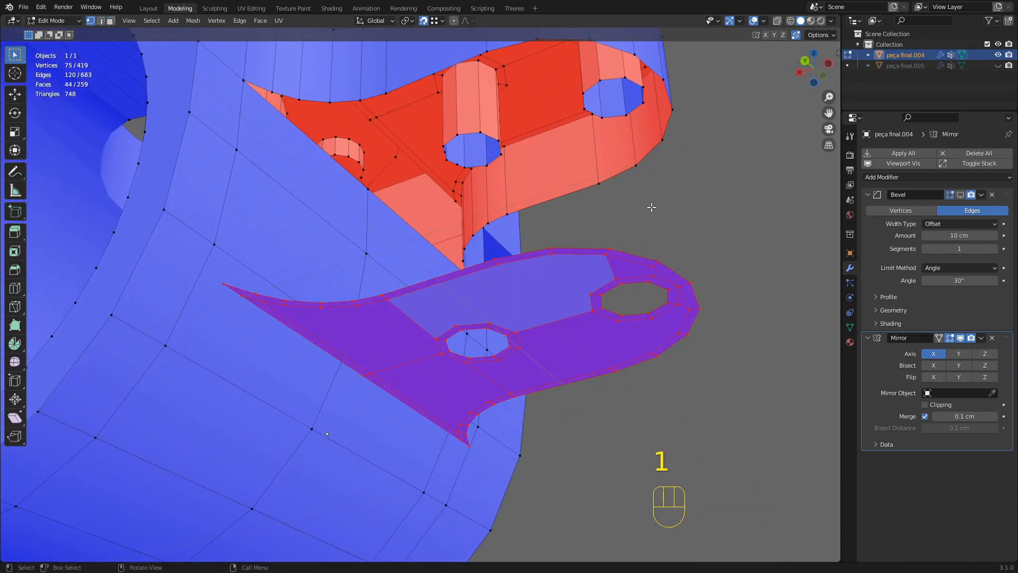
key("z")
left_click(637, 162)
middle_click_drag(637, 162, 526, 254, "shift")
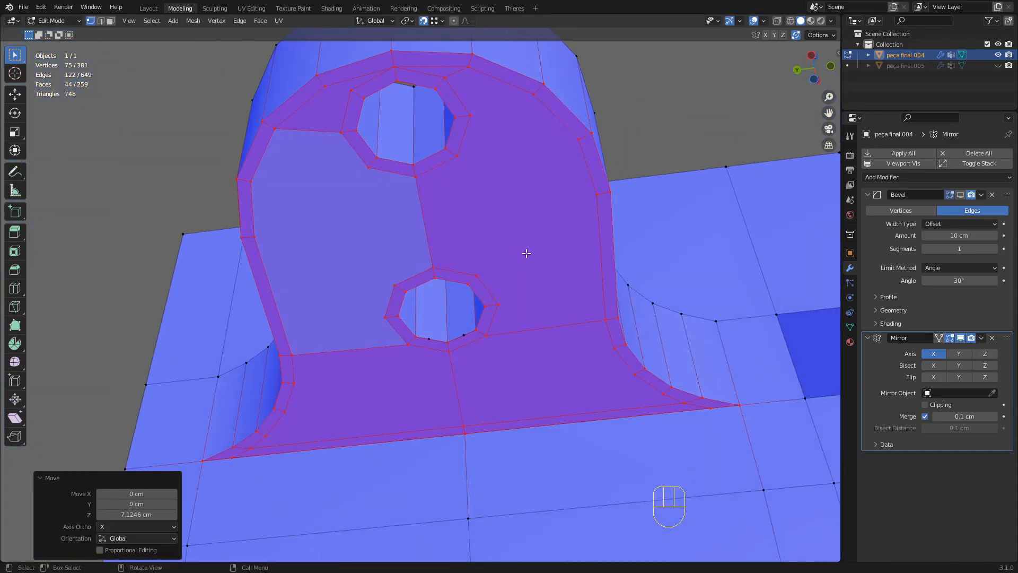
scroll(526, 254, "down", 5)
key("g")
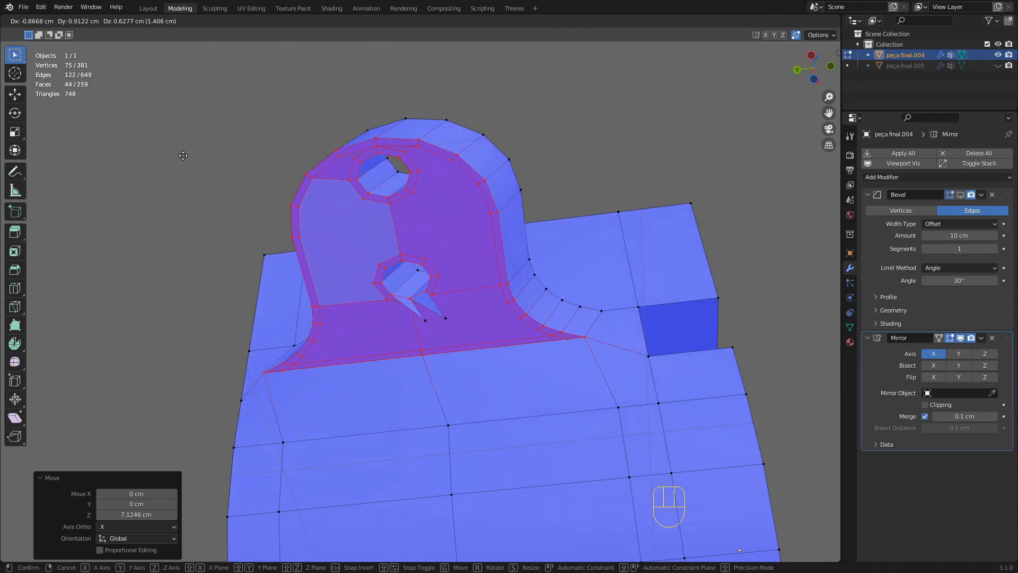
key("Escape")
Move the two stray vertices at the inner hole's underside rim onto the neighbouring rim vertices to merge them.
scroll(424, 295, "up", 2)
middle_click_drag(446, 296, 454, 304)
left_click(428, 333)
key("g")
left_click(418, 331)
left_click(456, 333)
key("g")
left_click(470, 329)
scroll(458, 335, "up", 3)
left_click(462, 352)
key("Escape")
key("g")
key("Escape")
key("g")
key("Escape")
Turn off the face orientation display.
key("F5")
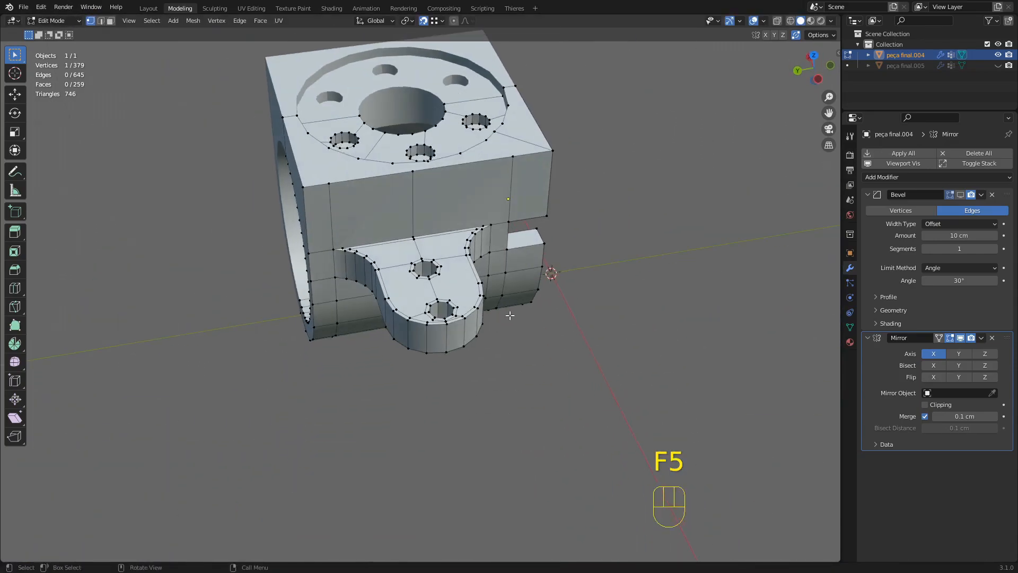
scroll(525, 271, "up", 2)
middle_click_drag(557, 254, 505, 242)
middle_click_drag(504, 234, 480, 239, "shift")
scroll(488, 251, "up", 1)
In Object Mode, remove the Bevel modifier and add a Subdivision Surface modifier with viewport level 3.
key("Tab")
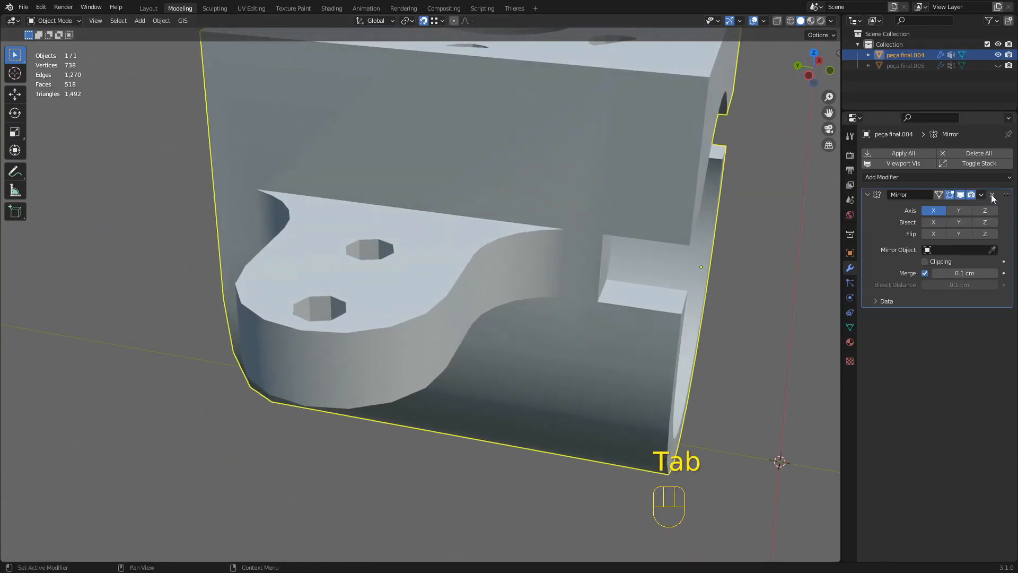
left_click(988, 178)
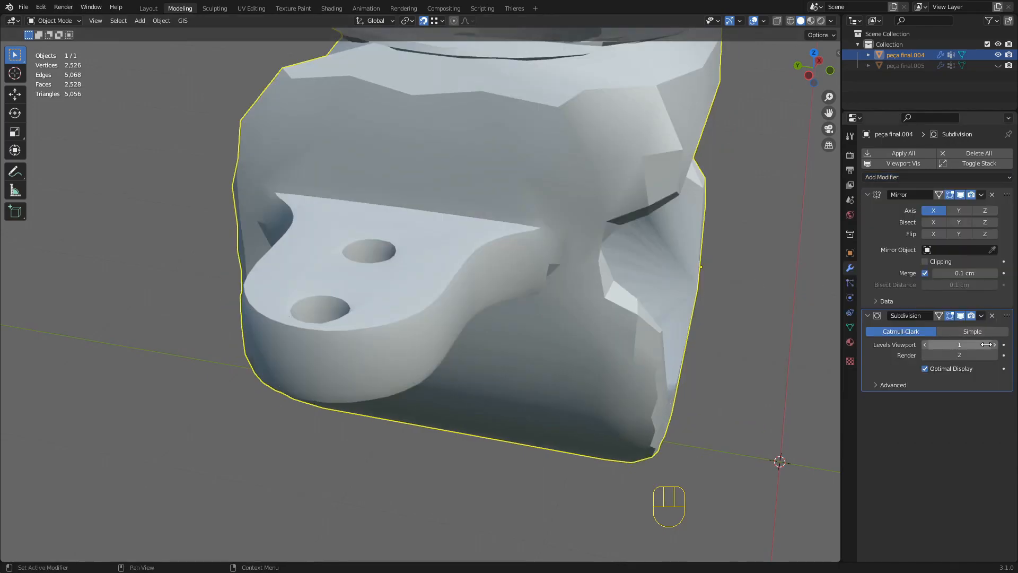
left_click(992, 344)
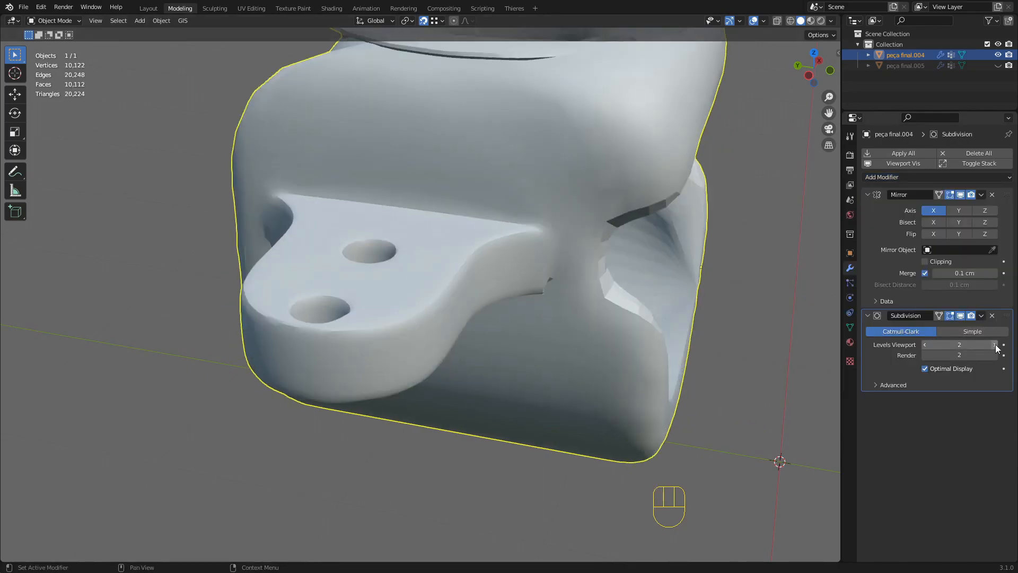
left_click(993, 345)
Examine the subdivided part from several sides, checking the bore, the flange edges and the flange-to-wall corners.
scroll(634, 332, "up", 4)
scroll(520, 310, "down", 5)
middle_click_drag(577, 257, 620, 292, "shift")
middle_click_drag(620, 291, 552, 288)
middle_click_drag(615, 255, 530, 201, "shift")
middle_click_drag(530, 202, 572, 291)
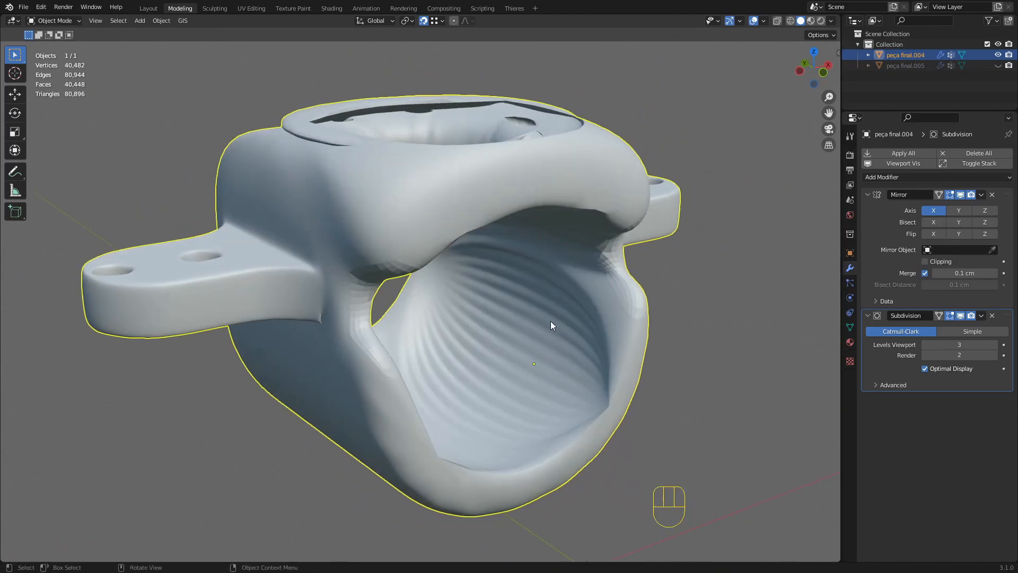
middle_click_drag(423, 325, 570, 303)
scroll(507, 279, "up", 3)
middle_click_drag(344, 360, 485, 334)
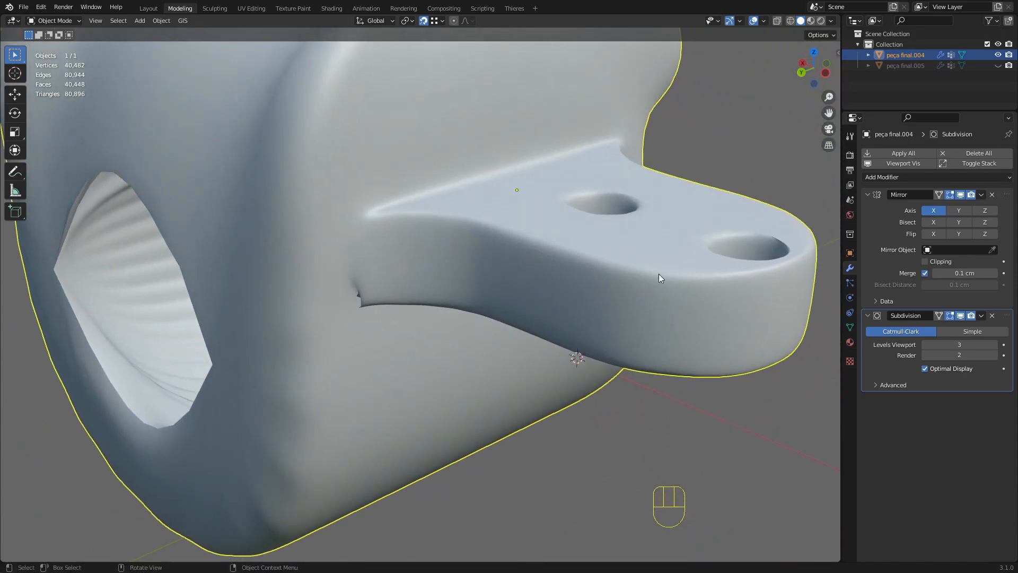
middle_click_drag(659, 274, 572, 292)
Disable the Subdivision modifier's viewport display and return to editing the mesh around the flange holes.
left_click(961, 316)
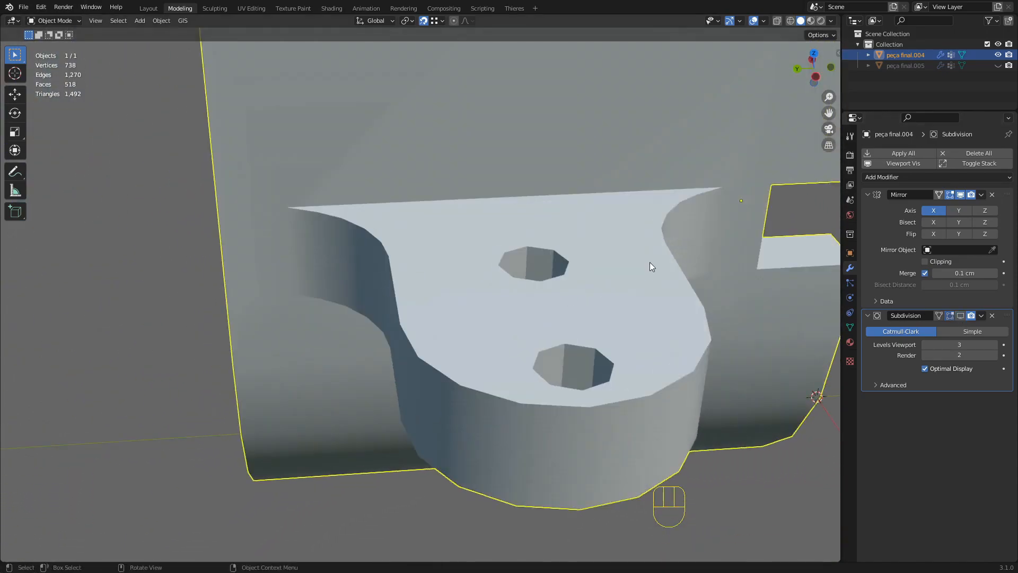
key("Tab")
scroll(517, 238, "up", 3)
scroll(517, 239, "up", 1)
Add a centred loop cut around the inside wall of each of the two flange holes.
key("ctrl+r")
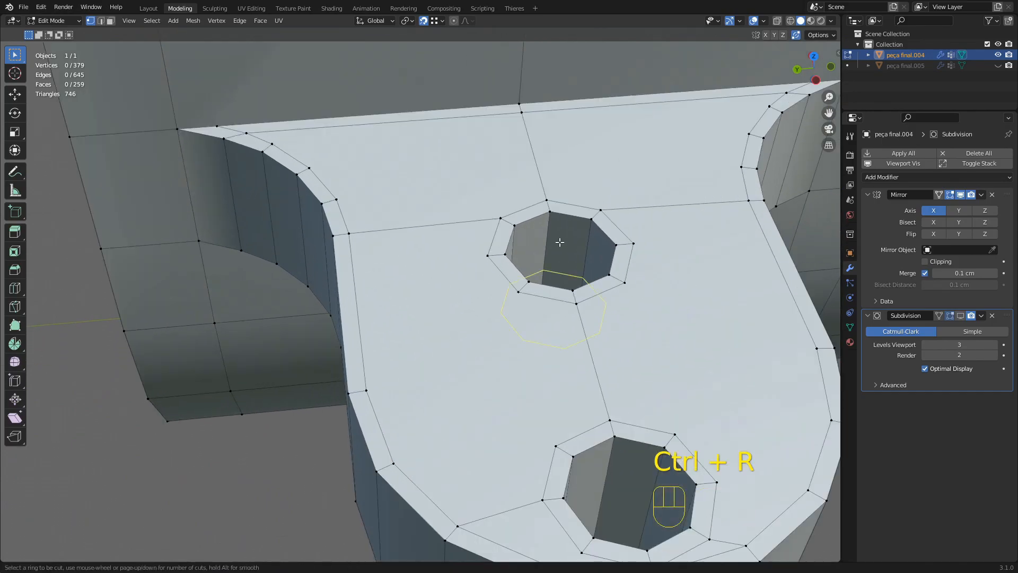
left_click(560, 242)
key("Escape")
middle_click_drag(559, 242, 609, 298)
key("ctrl+r")
left_click(470, 228)
key("Escape")
Bevel the new edge loops inside both flange holes with a width of about 1.08 cm.
key("2")
key("ctrl+b")
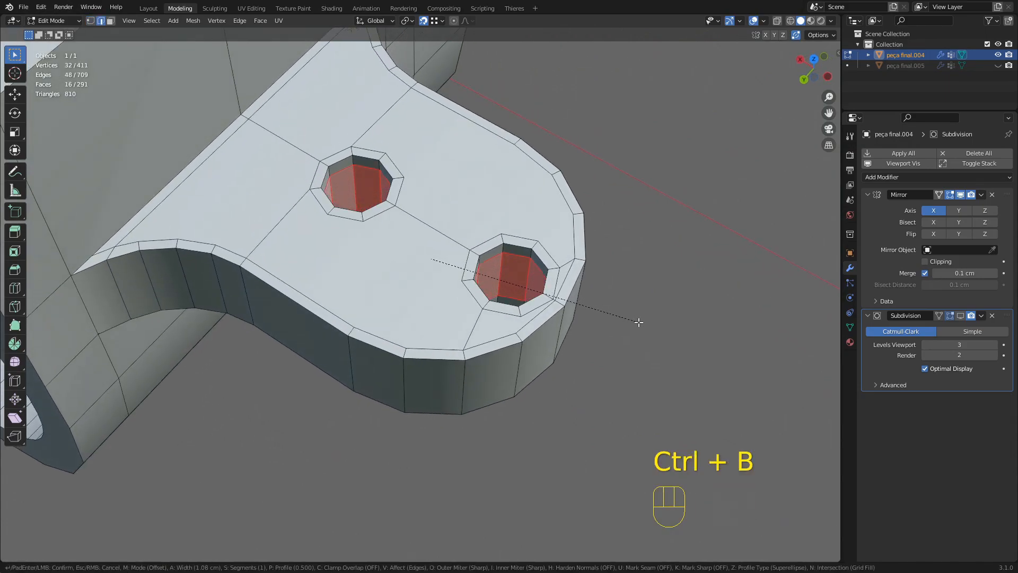
left_click(638, 321)
Examine the face loops inside and around both flange holes by selecting them, and clear the selection.
scroll(500, 269, "up", 5)
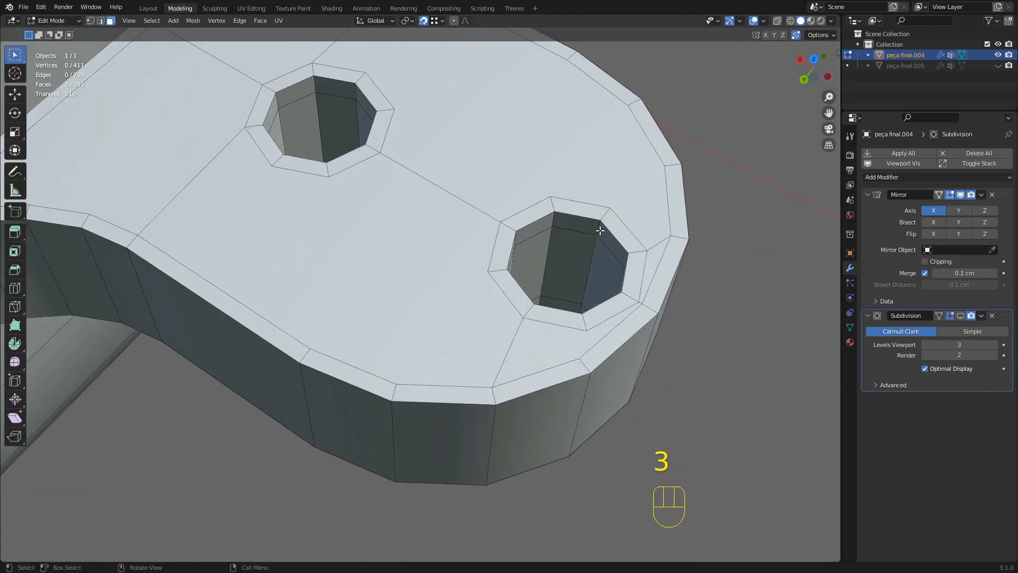
left_click(573, 276, "alt+shift")
left_click(542, 301, "alt+shift")
left_click(362, 98, "alt+shift")
middle_click_drag(351, 100, 370, 144)
key("alt+a")
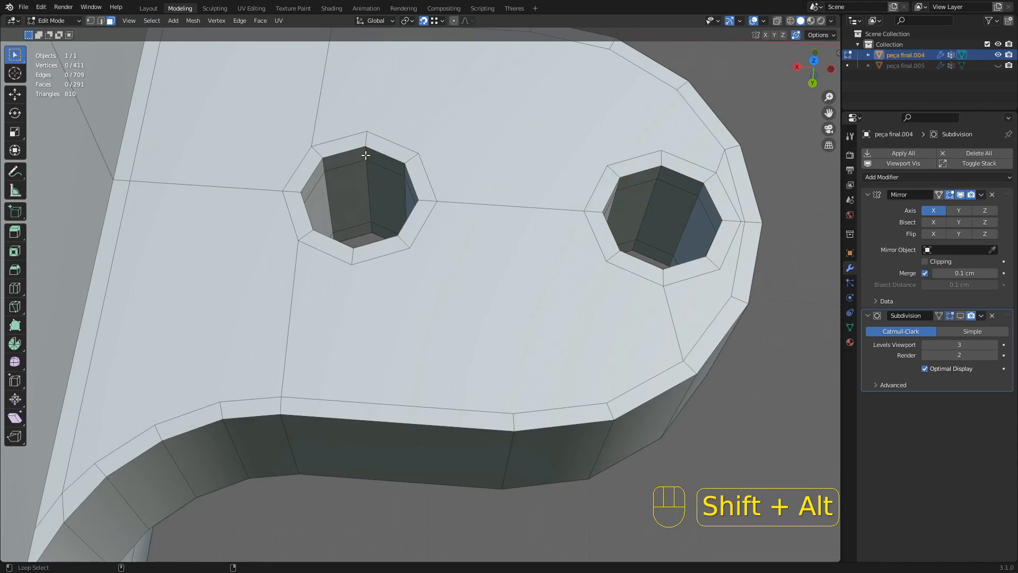
left_click(661, 174, "alt+shift")
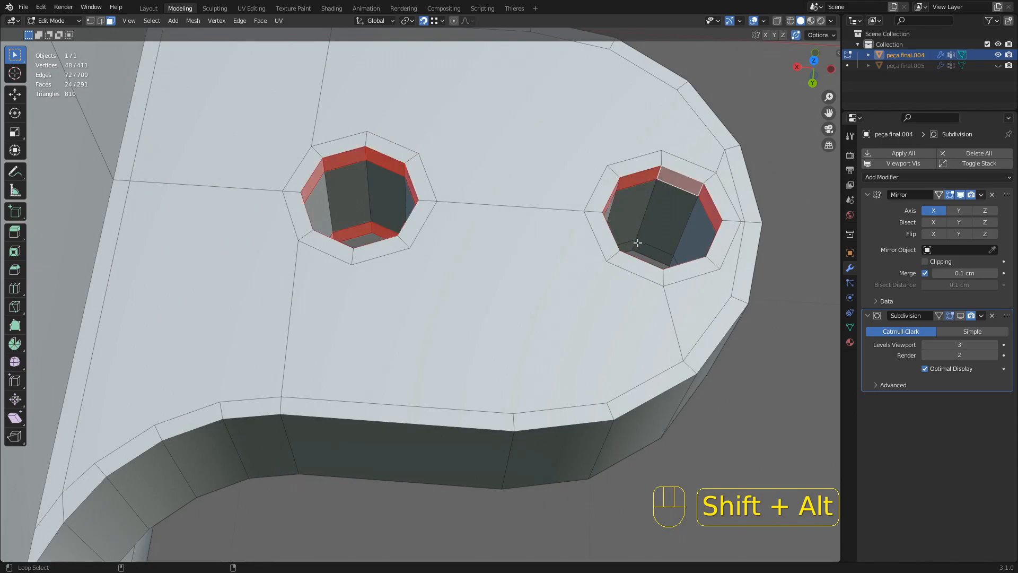
left_click(637, 243, "alt+shift")
left_click(658, 166, "alt+shift")
left_click(416, 158, "alt+shift")
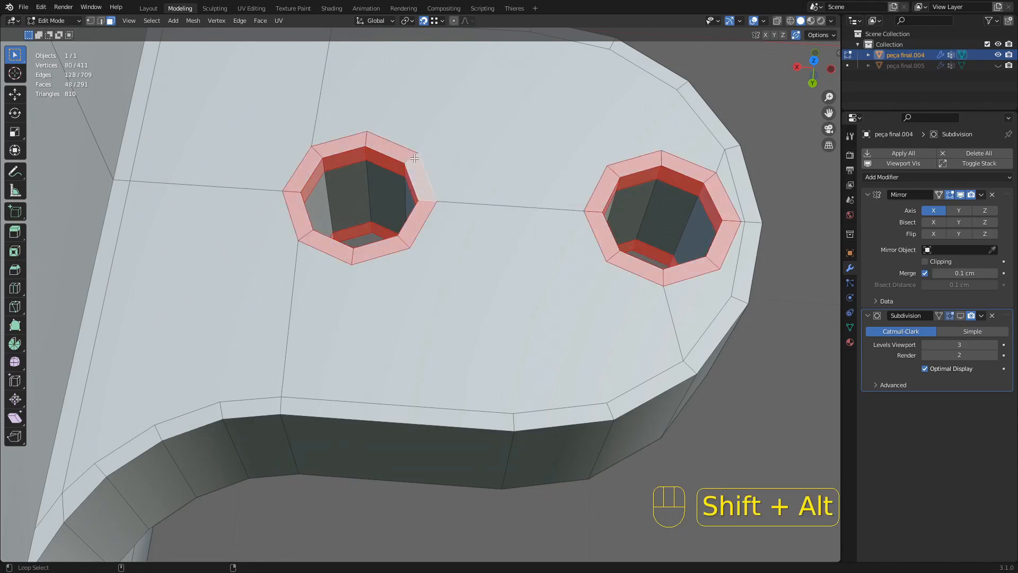
scroll(424, 162, "down", 5)
middle_click_drag(519, 259, 554, 240)
scroll(415, 305, "up", 1)
key("alt+a")
Knife-cut a closed rectangle on the side wall just outside the flange's base, keeping its segments vertical and horizontal.
middle_click_drag(634, 282, 434, 234)
scroll(377, 255, "up", 1)
middle_click_drag(377, 255, 381, 223, "shift")
scroll(488, 232, "down", 2)
mouse_move(403, 212)
middle_mouse_down("shift")
mouse_move(432, 247)
mouse_move(451, 214)
mouse_move(449, 178)
mouse_move(403, 217)
middle_mouse_up("shift")
scroll(442, 260, "down", 3)
scroll(449, 178, "up", 3)
mouse_move(403, 217)
middle_mouse_down()
mouse_move(396, 199)
mouse_move(385, 200)
mouse_move(409, 217)
middle_mouse_up()
key("k")
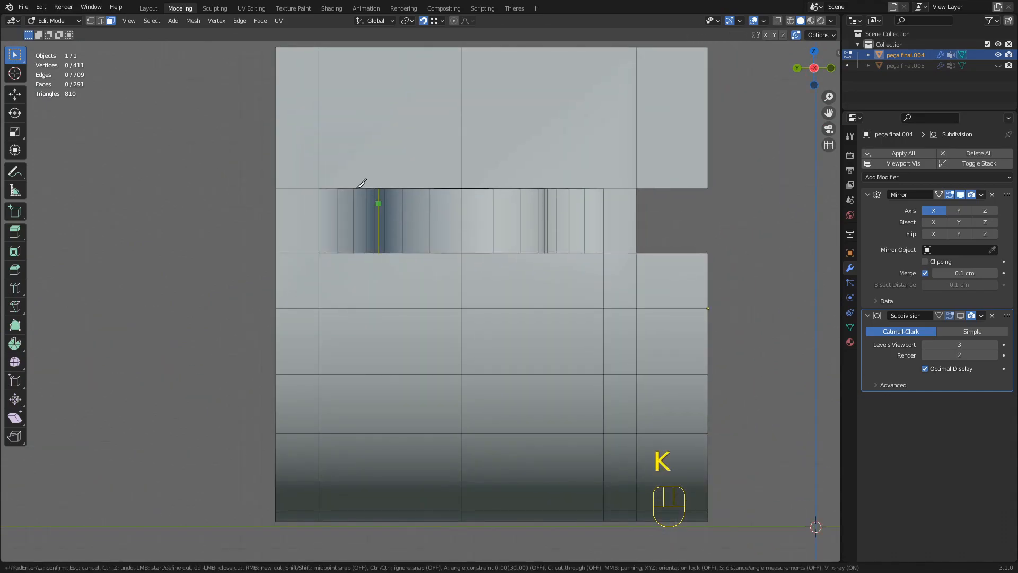
scroll(316, 169, "up", 2)
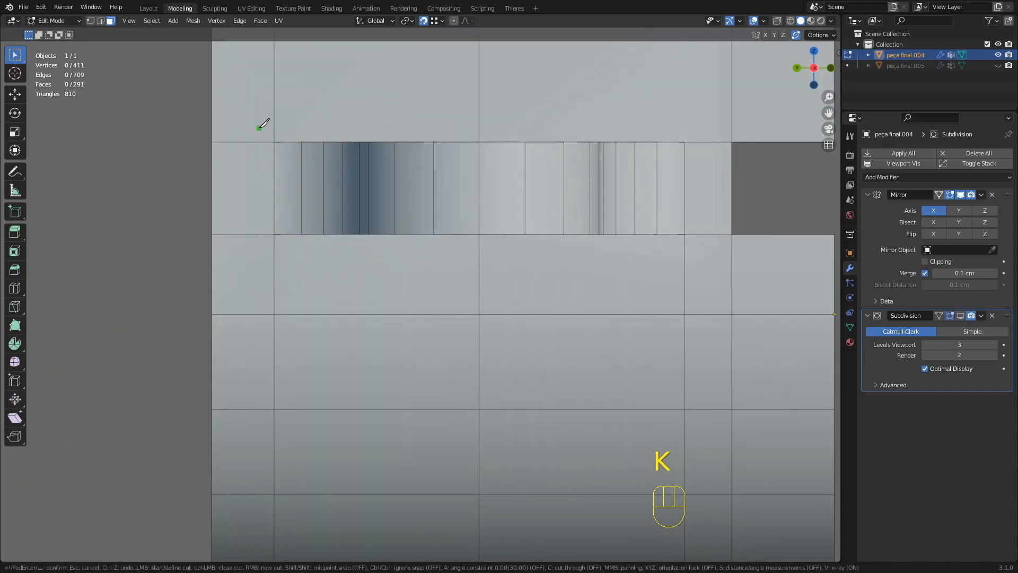
middle_click_drag(300, 168, 600, 168)
middle_click_drag(282, 216, 421, 202)
middle_click_drag(300, 176, 335, 212)
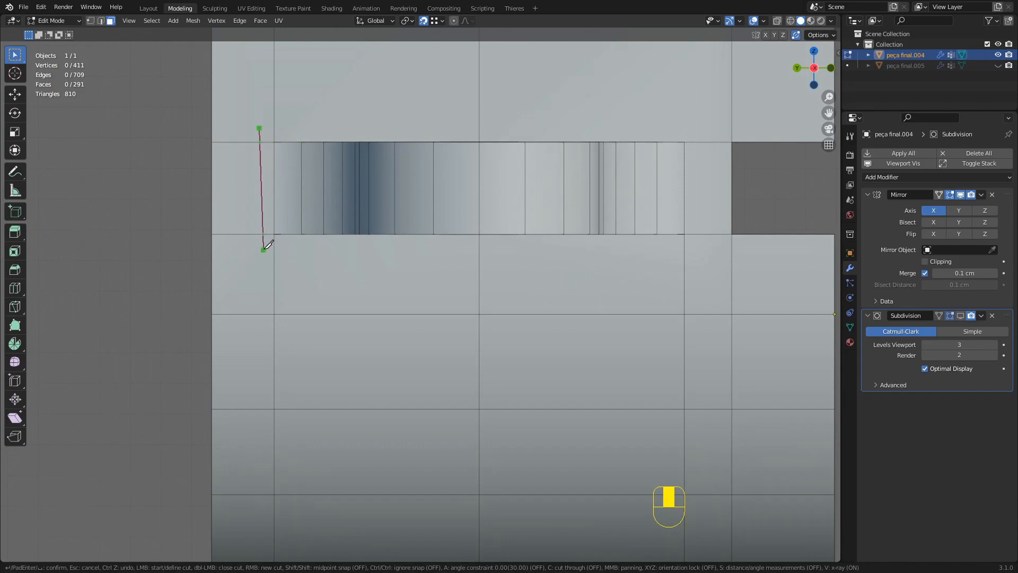
key("z")
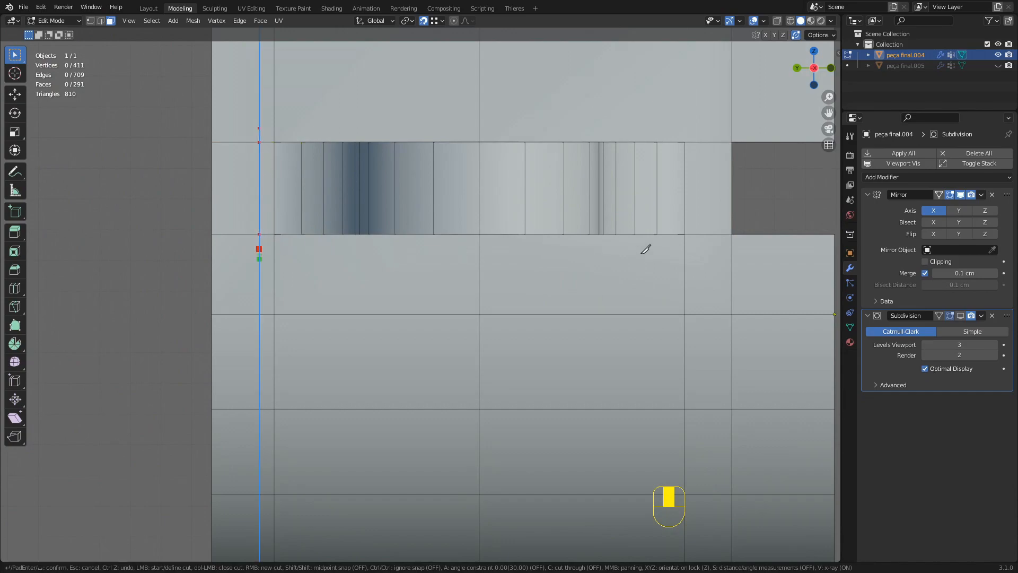
key("y")
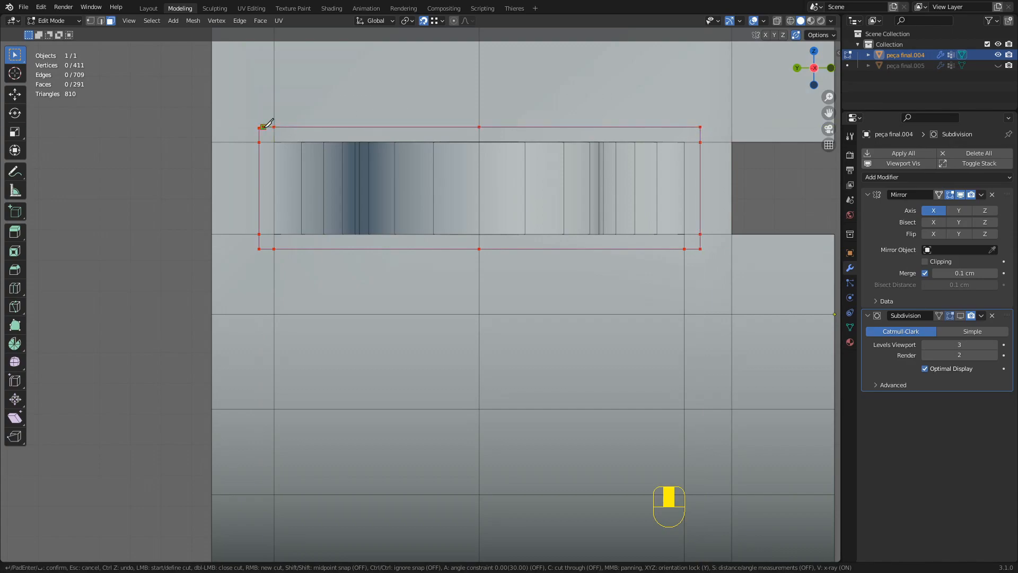
key("Return")
Subdivide the slanted edge above the rectangle's upper corner and snap its new midpoint onto the wall's upper outer corner.
middle_click_drag(267, 124, 340, 268)
key("1")
key("g")
left_click(339, 273)
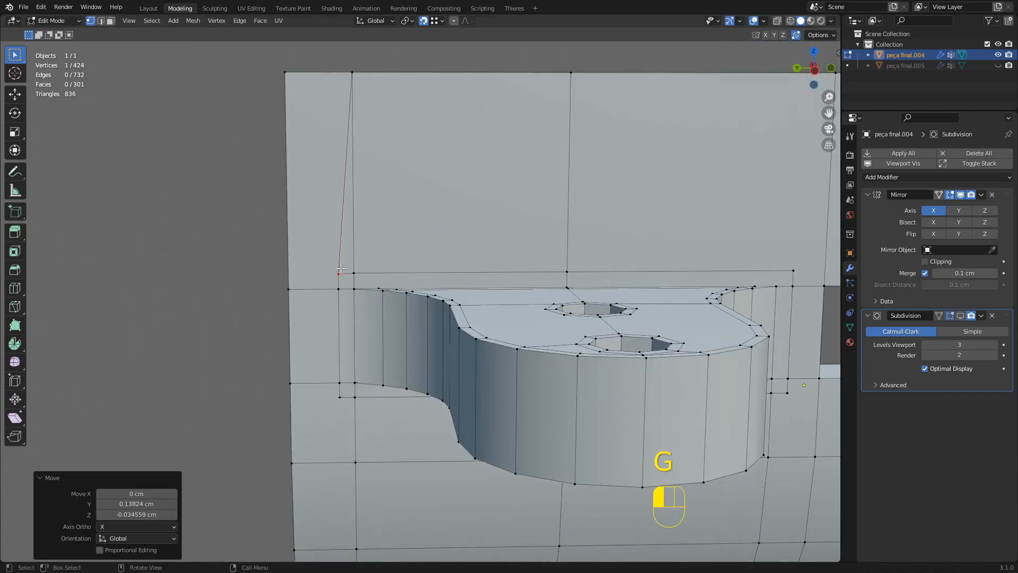
key("2")
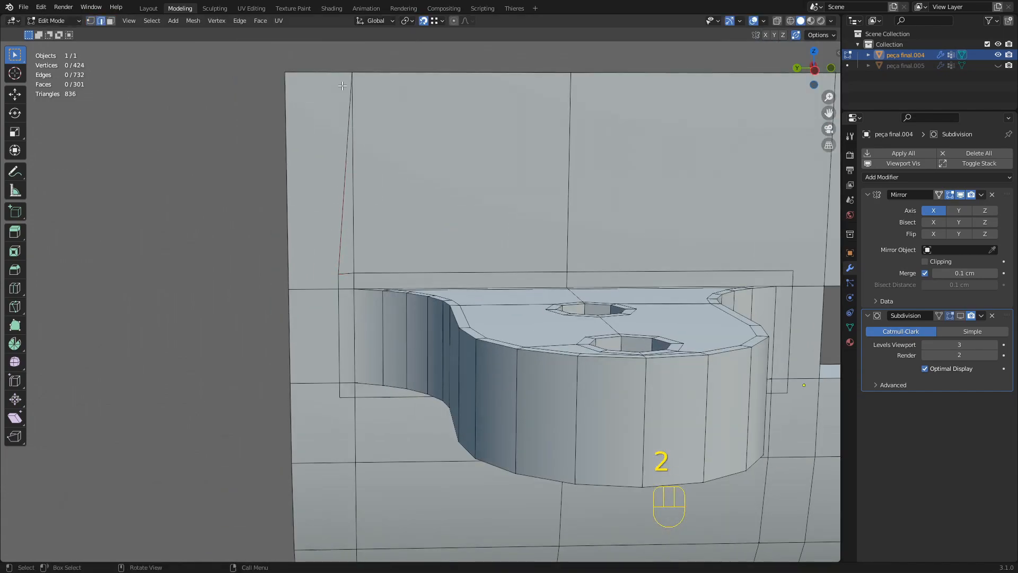
key("1")
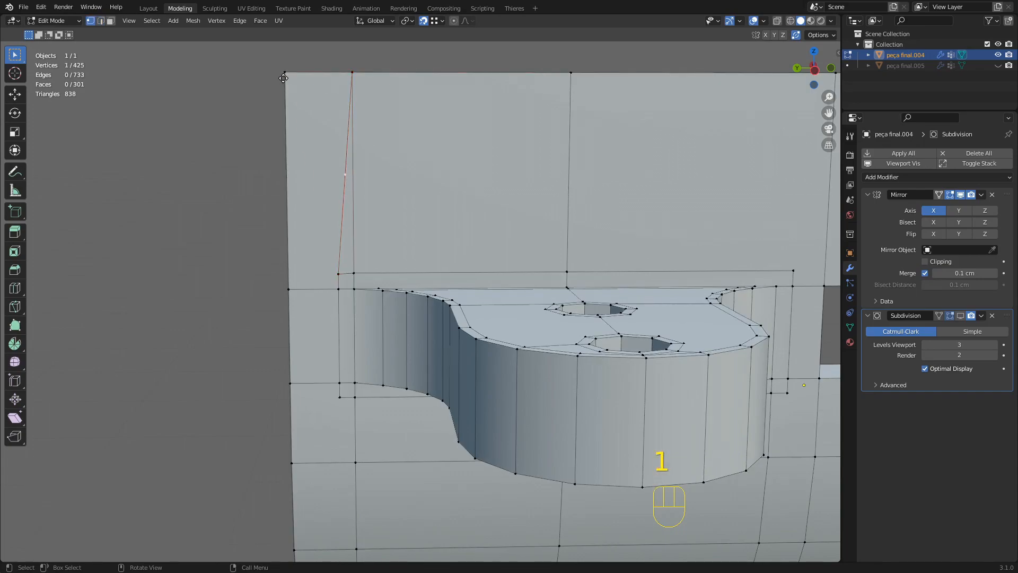
key("g")
left_click(285, 74)
Select the four vertices on the rectangle's upper edge and flatten them by scaling to 0 along Z.
middle_click_drag(285, 74, 349, 249)
key("z")
left_click(332, 253)
left_click(333, 261)
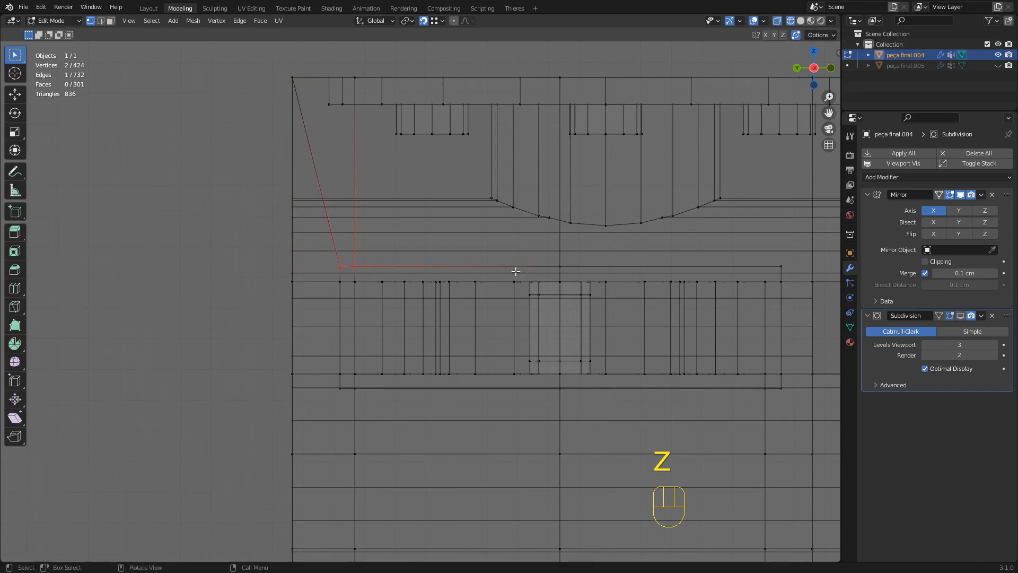
key("z")
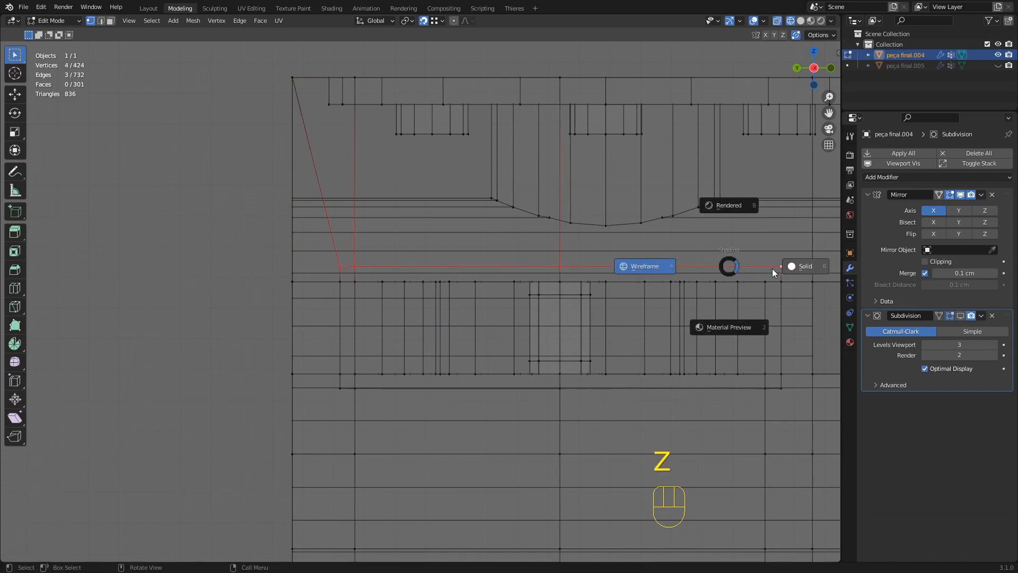
left_click(792, 267)
key("s")
key("z")
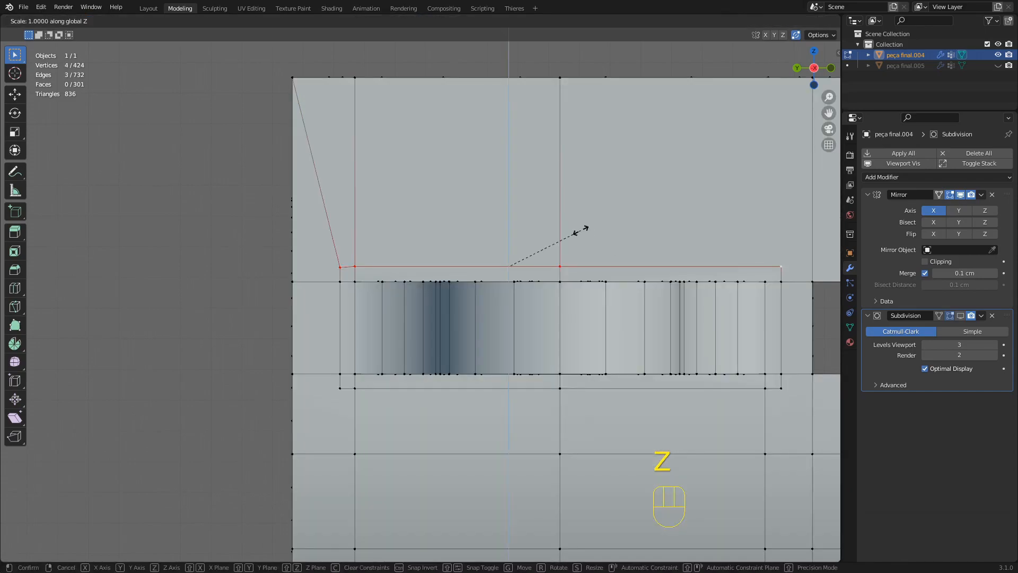
key("0")
key("Return")
middle_click_drag(578, 230, 583, 251)
Subdivide the support edge beneath the flange and move the new vertex about -2.66 cm along Y towards the fillet's end.
left_click(735, 295)
scroll(551, 292, "up", 3)
middle_click_drag(493, 285, 451, 292)
middle_click_drag(451, 291, 430, 295)
scroll(440, 294, "up", 2)
middle_click_drag(522, 286, 493, 279, "shift")
middle_click_drag(493, 278, 493, 253)
scroll(509, 294, "up", 4)
key("2")
left_click(371, 260)
right_click(371, 259)
left_click(371, 261)
key("1")
left_click(328, 257)
key("g")
key("y")
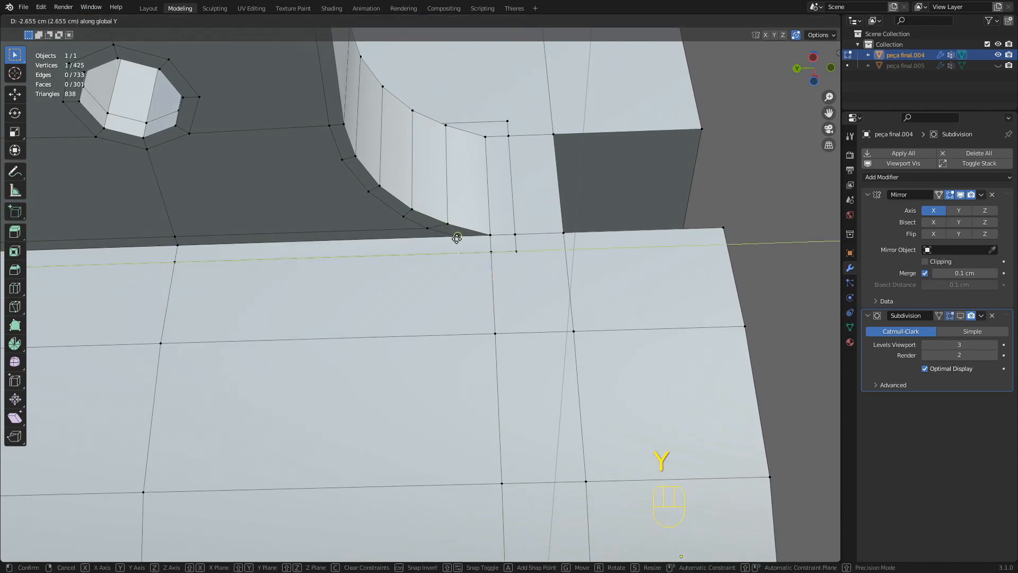
left_click(457, 237)
Subdivide the support edge above the flange and move the new vertex -2.3923 cm along Y, near the fillet's end.
middle_click_drag(495, 200, 476, 284)
key("2")
left_click(456, 206)
right_click(451, 205)
left_click(450, 205)
key("1")
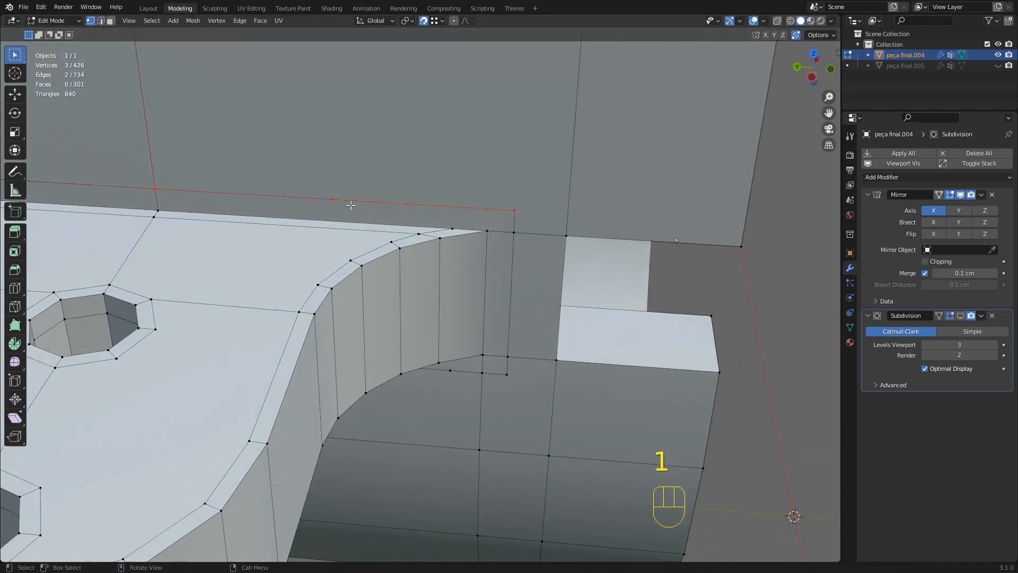
left_click(333, 199)
key("g")
key("y")
left_click(452, 214)
Connect the new vertex above the flange to the adjacent flange vertex, and try the same connection beneath the flange.
left_click_drag(441, 203, 458, 237)
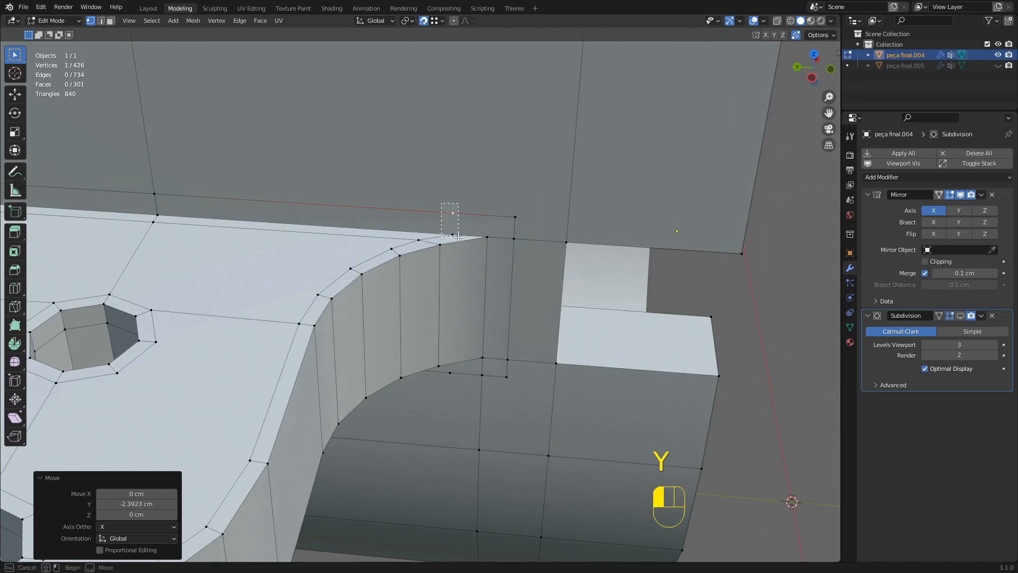
key("j")
middle_click_drag(458, 237, 436, 275)
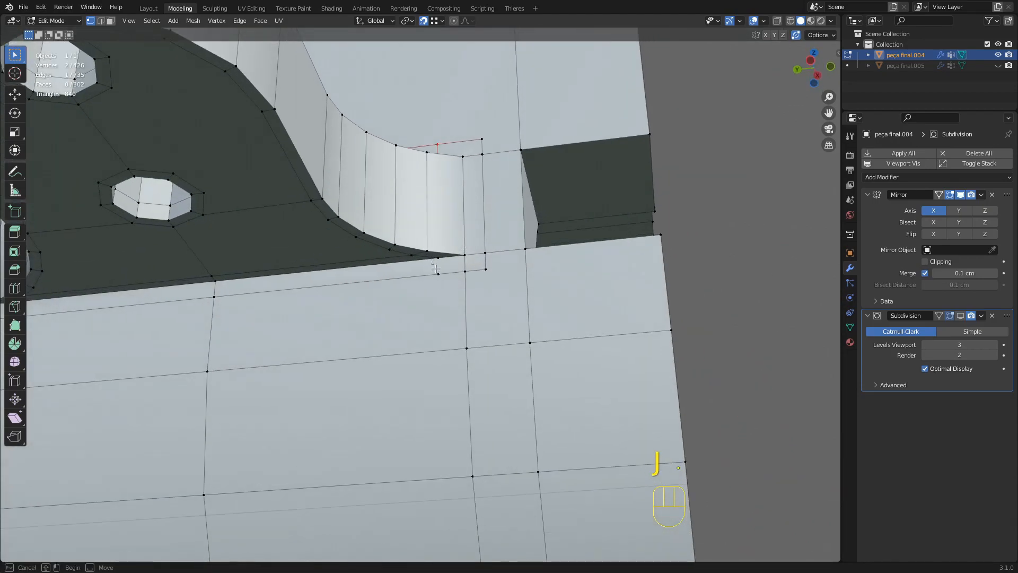
key("j")
key("j")
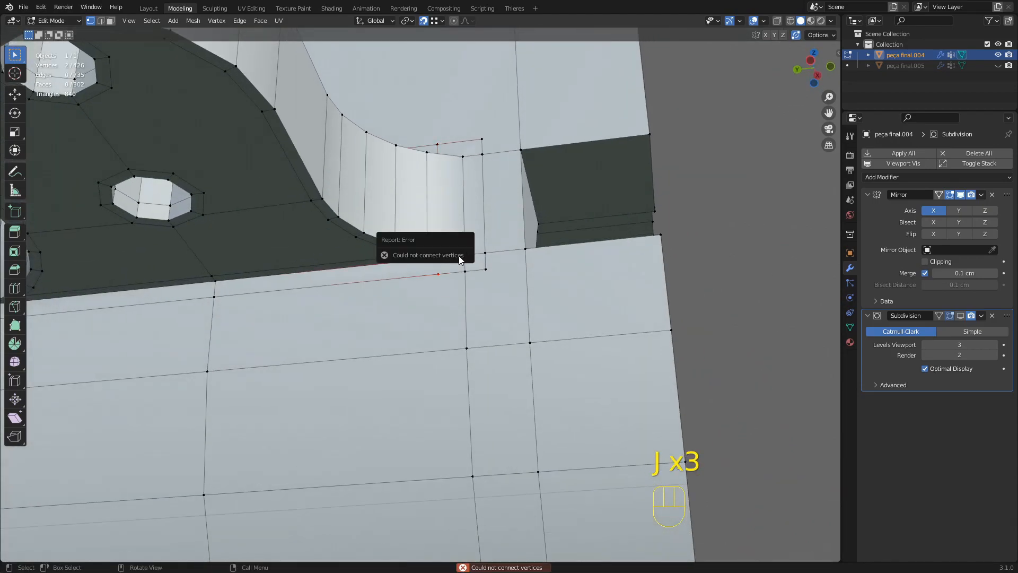
Check the vertices beneath the flange's fillet and delete the narrow face between the flange and the support edge.
scroll(455, 261, "up", 1)
middle_click_drag(449, 259, 403, 244)
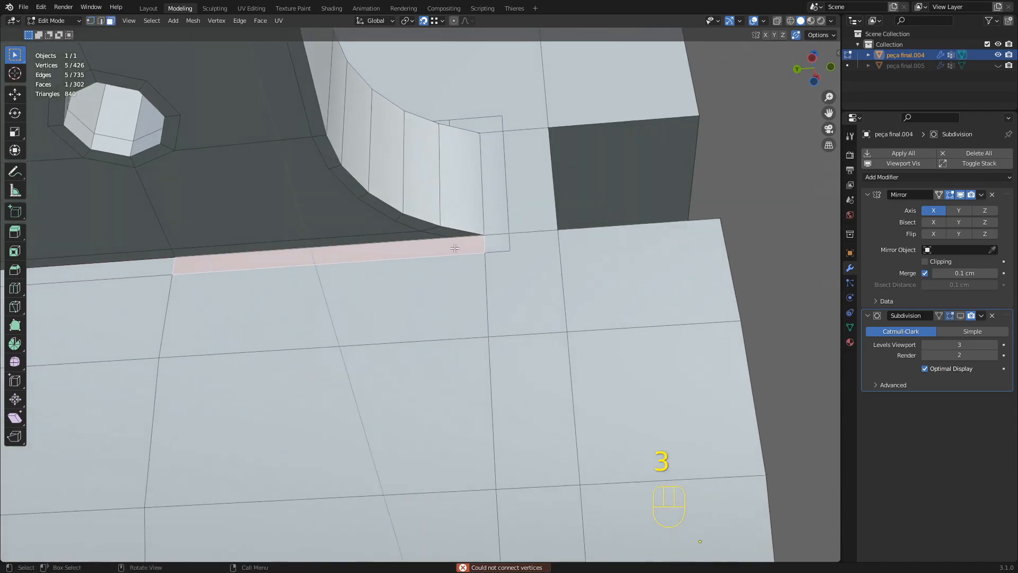
key("1")
left_click(449, 239)
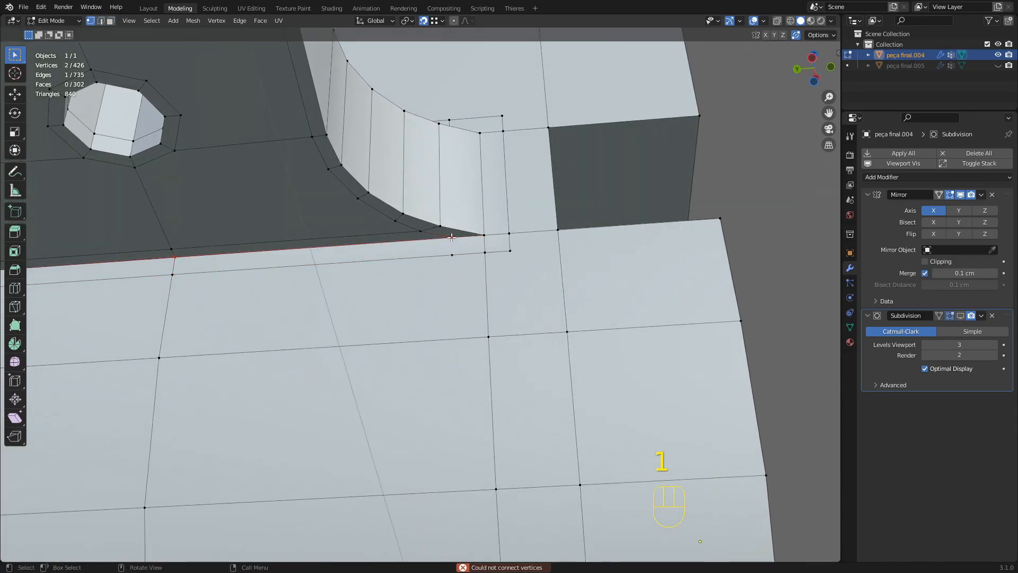
key("g")
key("Escape")
key("3")
left_click(480, 246)
key("x")
left_click(480, 246)
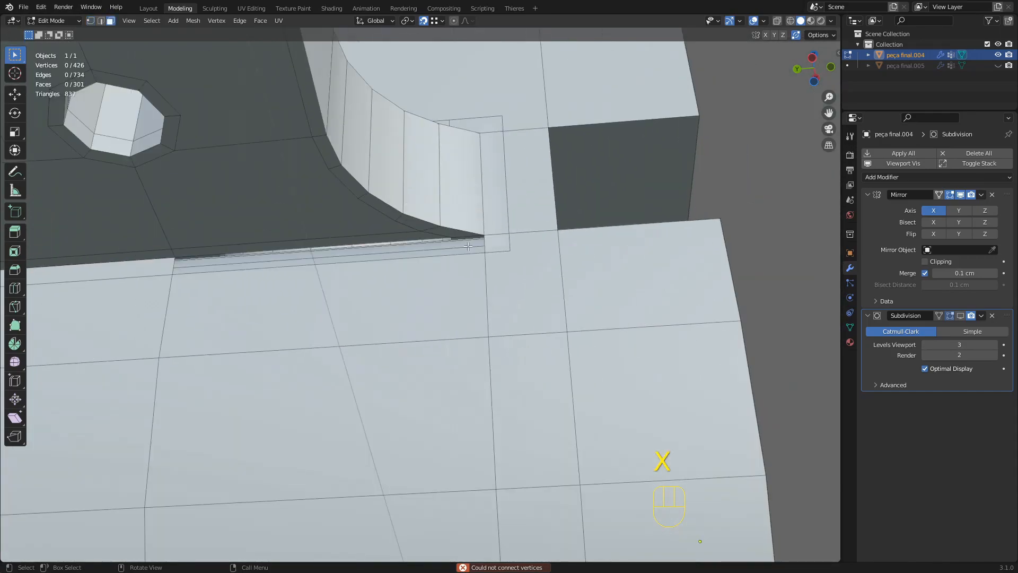
Add a loop cut down the cylindrical wall near the fillet's end and connect it to the new vertex beneath the flange.
middle_click_drag(481, 246, 459, 223)
key("2")
middle_click_drag(378, 224, 385, 238)
key("ctrl+r")
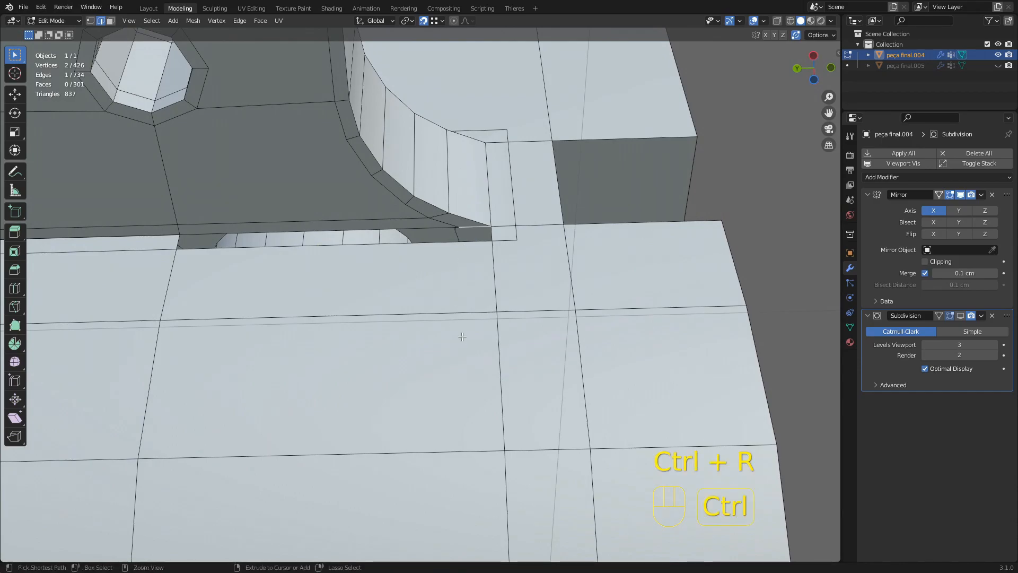
key("ctrl+r")
left_click(462, 341)
left_click(459, 226)
key("1")
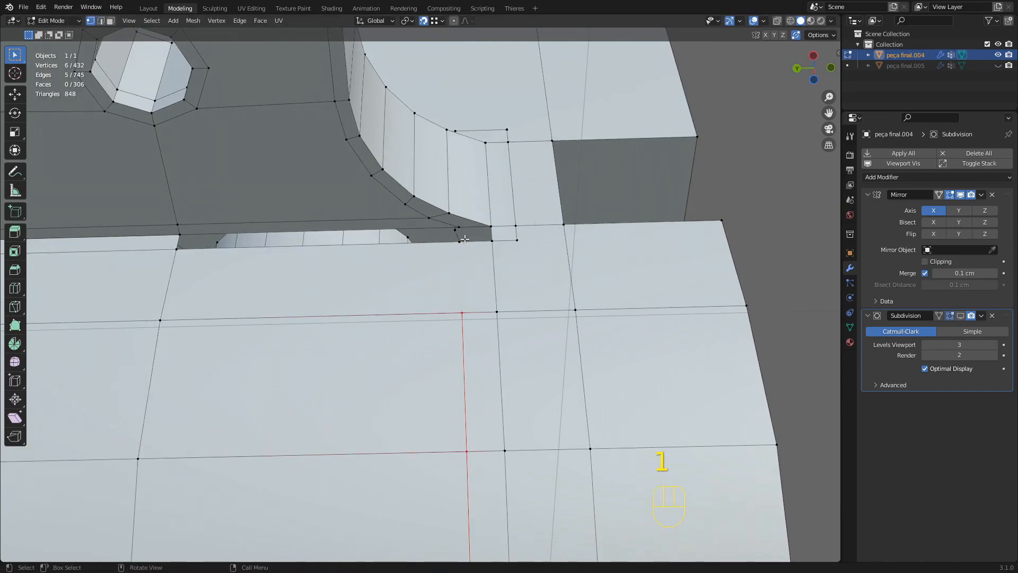
middle_click_drag(459, 227, 468, 218)
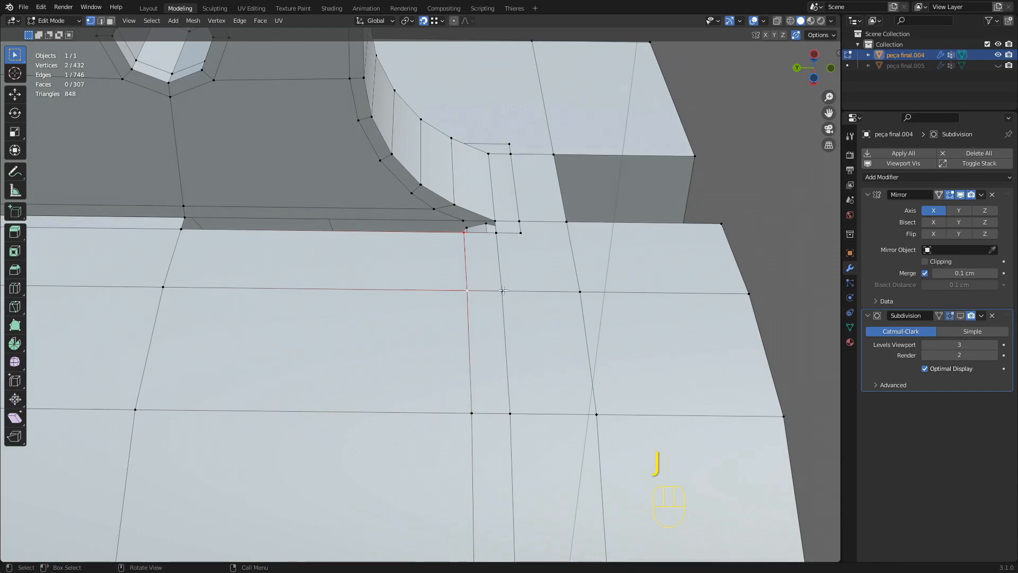
Fill the opening between the flange's underside and the support edge with new faces.
middle_click_drag(492, 290, 480, 260)
key("2")
key("f")
left_click(416, 239, "shift")
key("f")
scroll(444, 234, "down", 4)
left_click(632, 312)
Snap the inner support vertex beneath the fillet onto the rectangle's lower outer corner, moving it -0.52493 cm along Y.
key("1")
middle_click_drag(530, 292, 502, 225)
scroll(502, 226, "up", 2)
middle_click_drag(475, 186, 471, 216)
key("g")
left_click(449, 160)
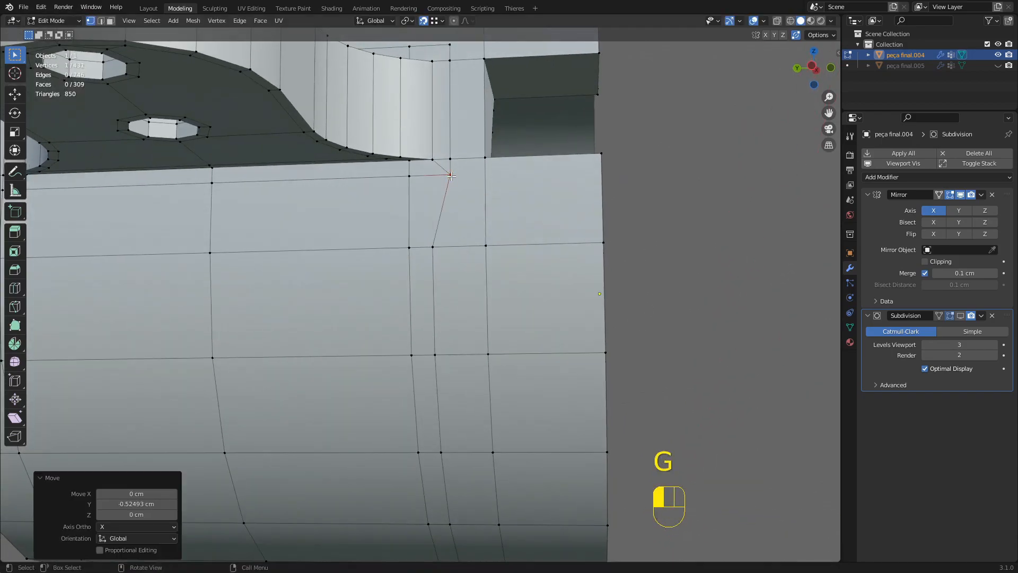
mouse_move(450, 159)
middle_mouse_down()
mouse_move(448, 239)
mouse_move(448, 147)
middle_mouse_up()
Snap the redundant column of vertices down the cylindrical wall onto the neighbouring column.
key("g")
left_click(436, 229)
left_click(433, 214)
key("g")
left_click(479, 223)
middle_click_drag(476, 237, 493, 200)
scroll(491, 207, "down", 3)
middle_click_drag(476, 275, 446, 247)
left_click_drag(450, 472, 451, 471)
key("g")
left_click(465, 457)
left_click(562, 245)
Reposition the support vertex at the flange-to-wall corner by reworking the adjoining edge and moving its vertex.
mouse_move(561, 246)
middle_mouse_down()
mouse_move(632, 222)
mouse_move(572, 252)
middle_mouse_up()
middle_click_drag(570, 247, 541, 326, "shift")
scroll(493, 244, "up", 2)
middle_click_drag(493, 244, 468, 237)
key("2")
left_click(459, 197)
key("d")
key("1")
left_click(455, 127)
key("g")
key("y")
key("x")
left_click(429, 199)
Snap the remaining extra vertices at this flange-to-wall corner onto their neighbours.
middle_click_drag(429, 199, 446, 187)
key("g")
left_click(450, 228)
left_click(439, 161)
key("g")
left_click(438, 178)
scroll(556, 244, "down", 3)
left_click(677, 302)
Merge the extra support vertices at the flange's opposite lower corner into the rectangle's outer corner by snapping.
middle_click_drag(342, 289, 569, 217)
scroll(458, 248, "up", 1)
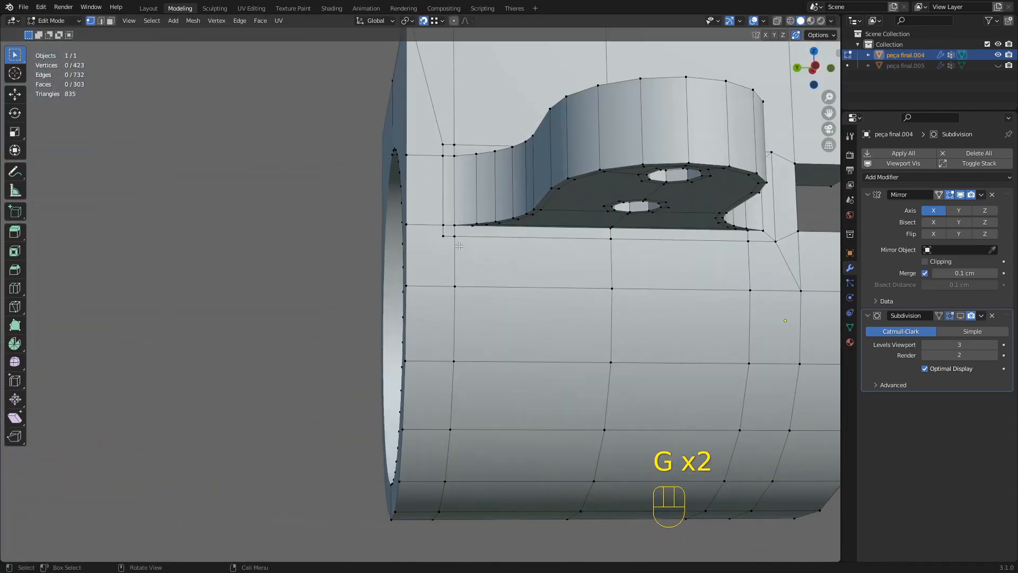
scroll(454, 239, "up", 2)
key("g")
left_click(442, 155)
key("g")
left_click(444, 160)
Move the column of cylinder-wall vertices nearest the bore's open end about 0.48 cm along Y, in line with the flange's corner support vertex.
scroll(436, 186, "down", 1)
scroll(436, 187, "down", 5)
middle_click_drag(436, 187, 435, 224)
left_click_drag(465, 465, 464, 466)
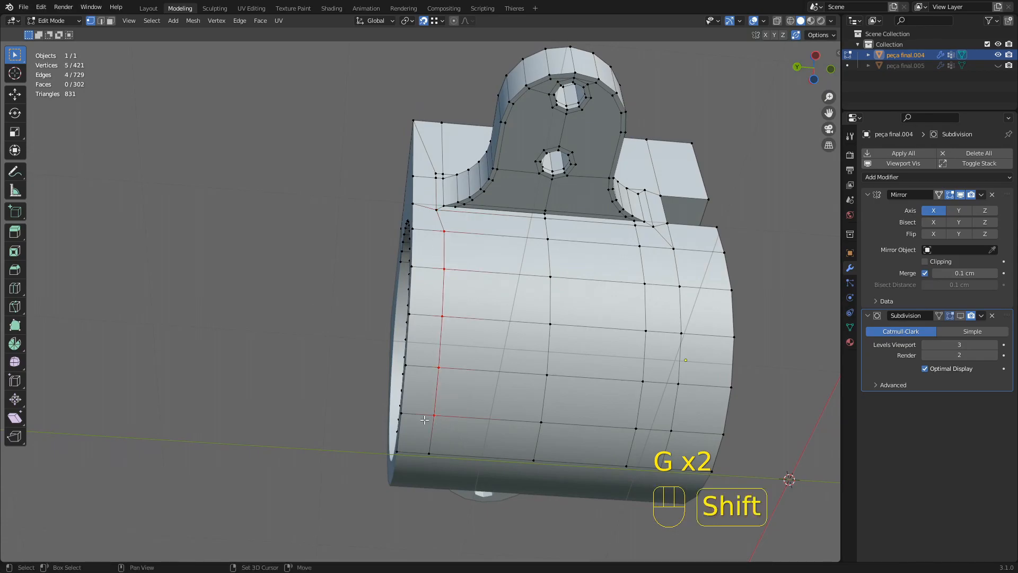
key("g")
key("y")
left_click(439, 212)
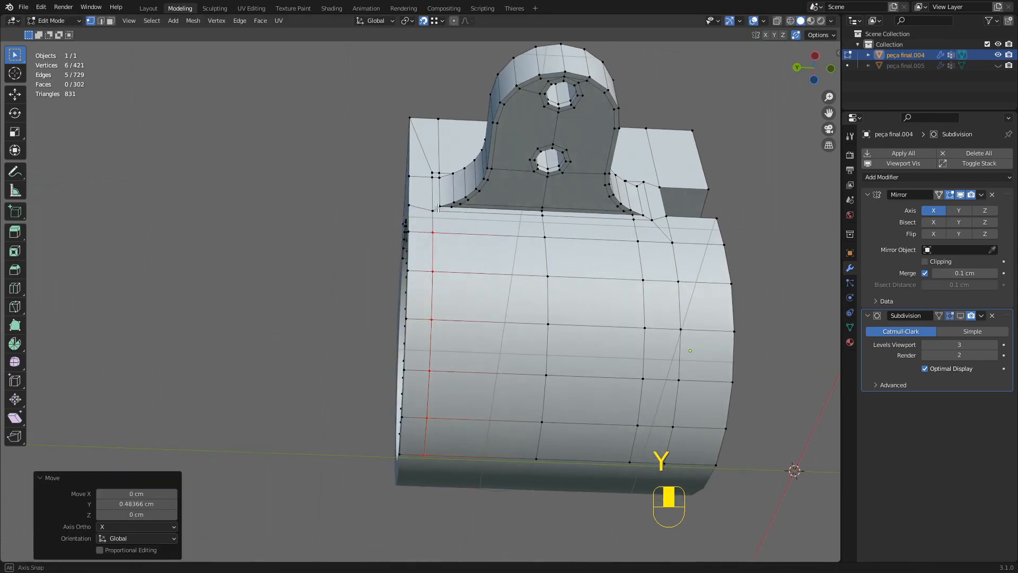
Add a loop cut with factor 0.652 down the cylindrical wall and snap its end vertex at the flange corner onto the neighbouring vertex.
scroll(456, 207, "up", 4)
key("ctrl+r")
left_click(518, 180)
left_click(459, 176)
scroll(466, 168, "up", 2)
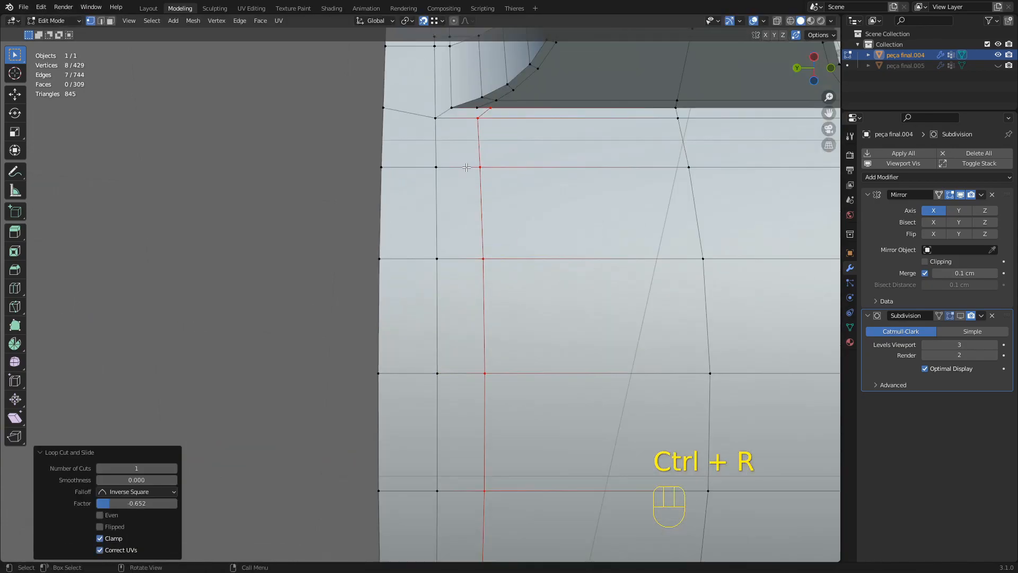
left_click(493, 108)
key("g")
left_click(479, 109)
Lower the vertex on the block's bore-side end edge about 0.47 cm along Z, beside the flange's lower corner.
scroll(490, 186, "down", 3)
middle_click_drag(371, 211, 432, 249)
left_click(482, 247)
key("g")
key("z")
left_click(498, 258)
middle_click_drag(497, 258, 434, 250)
scroll(421, 247, "up", 3)
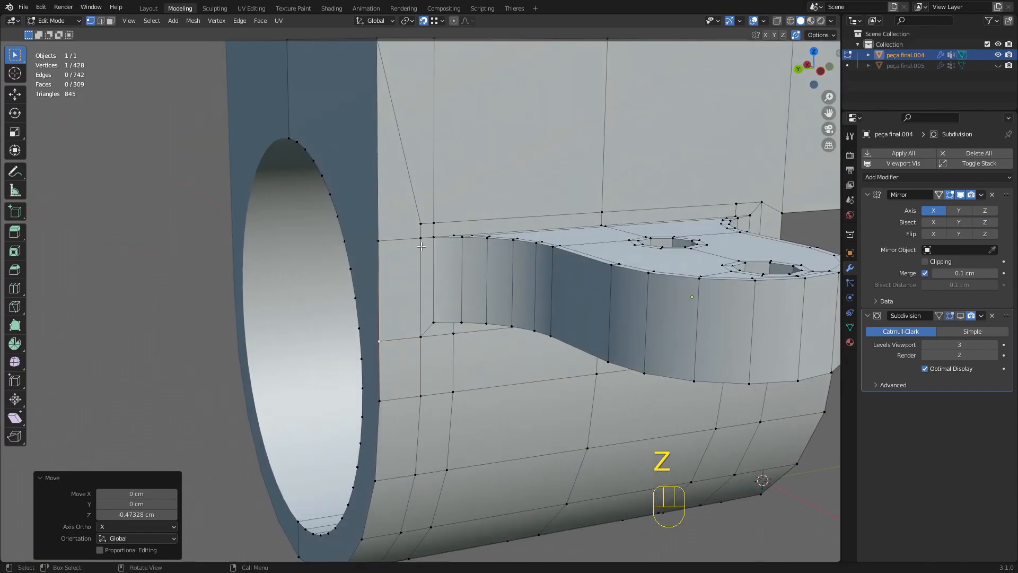
Snap the redundant vertices around the flange's upper corner onto the outer corner support vertex.
left_click(417, 237)
left_click(377, 242, "shift")
key("g")
left_click(417, 223)
left_click(434, 221)
key("g")
left_click(418, 223)
middle_click_drag(418, 223, 388, 237)
Snap the leftover vertices along the bore-side end edge up onto the block's top corner.
key("g")
left_click(347, 109)
left_click(395, 256)
key("g")
left_click(394, 72)
middle_click_drag(393, 72, 422, 182)
middle_click_drag(426, 239, 428, 275)
Subdivide the block's top edge, slide the new vertex along Y over the flange corner, and connect it down to the flange's support edge.
key("2")
left_click(413, 128)
key("d")
key("1")
left_click(462, 106)
key("g")
key("y")
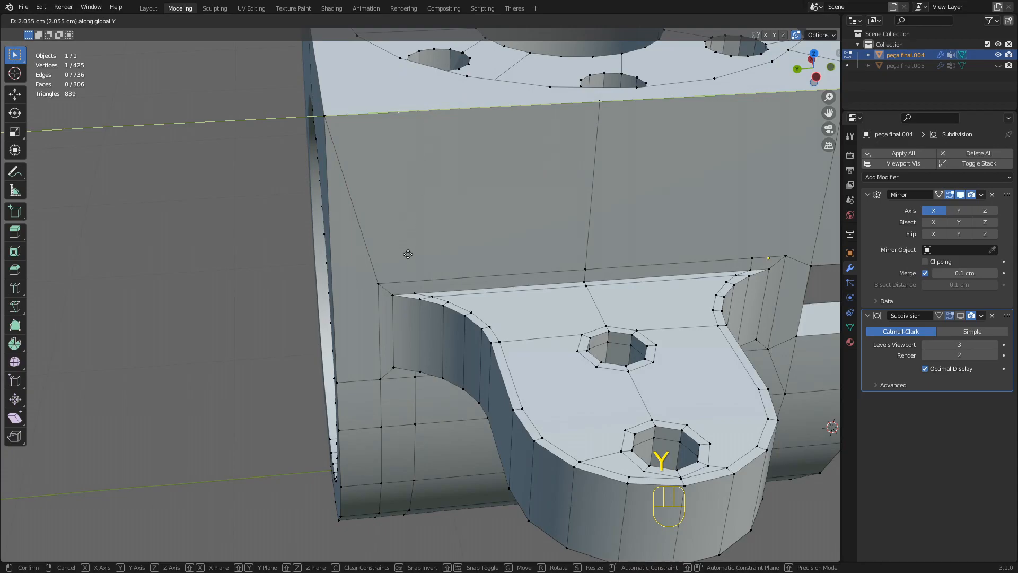
left_click(415, 284)
left_click(415, 287)
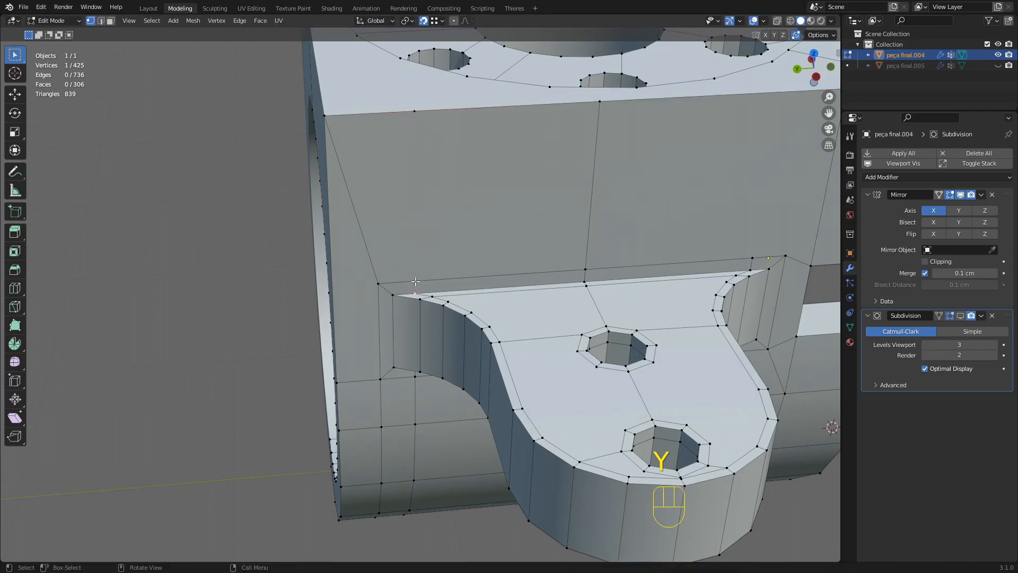
middle_click_drag(453, 202, 436, 211)
left_click(168, 269)
Add a centred loop cut around the flange's side wall.
scroll(435, 324, "down", 2)
middle_click_drag(440, 328, 515, 248)
scroll(444, 259, "up", 2)
key("ctrl+r")
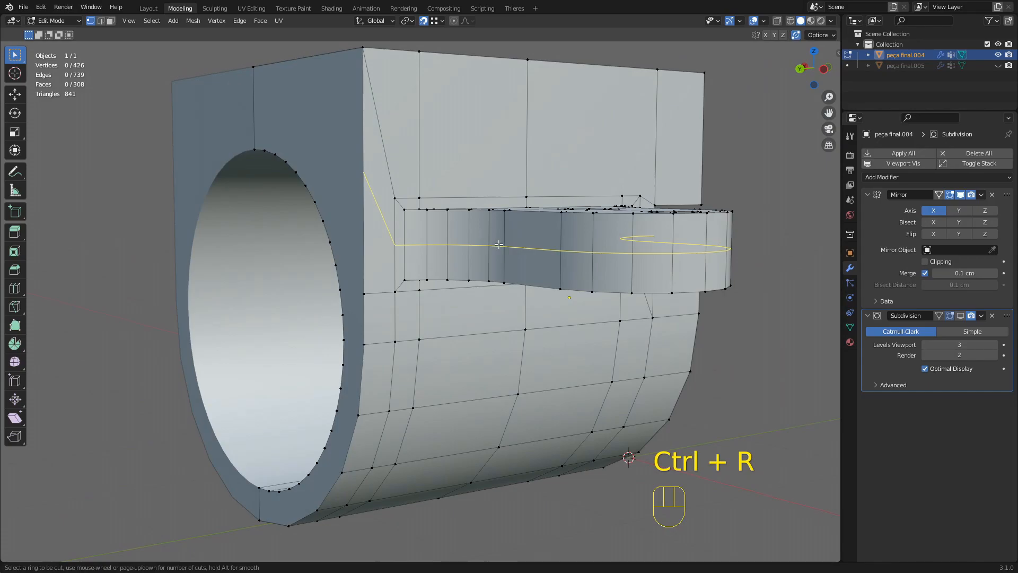
left_click(499, 244)
key("Escape")
Remove the loop's stray end edges beyond both flange corners with Limited Dissolve.
key("2")
left_click(385, 221)
key("x")
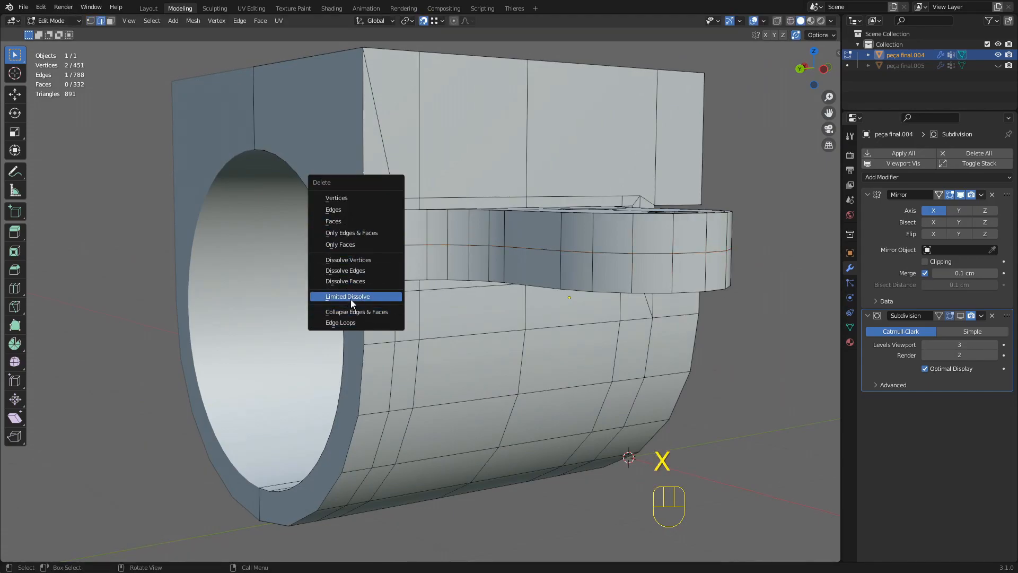
left_click(351, 296)
middle_click_drag(521, 239, 521, 239)
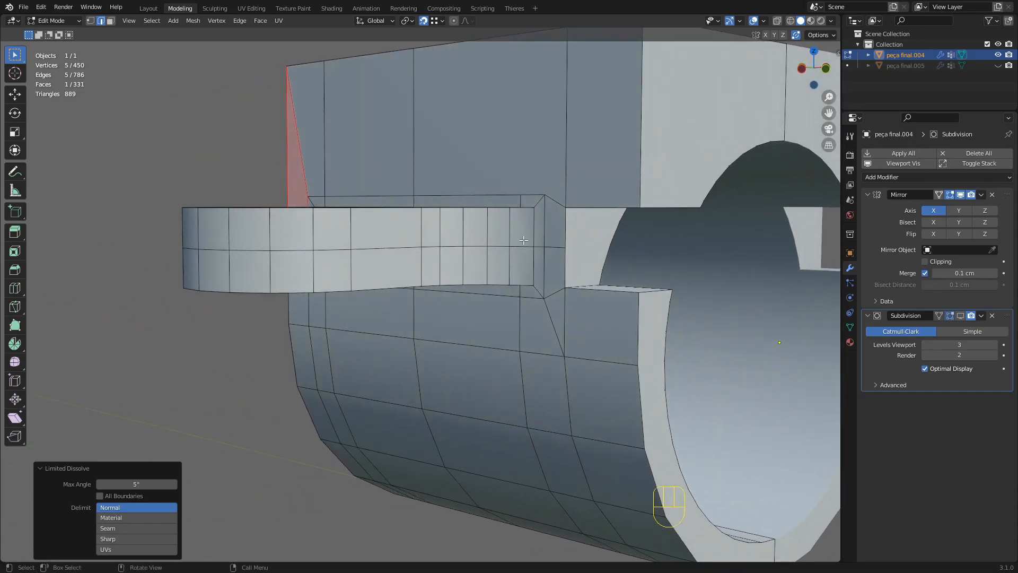
left_click(551, 244)
key("x")
left_click(552, 243)
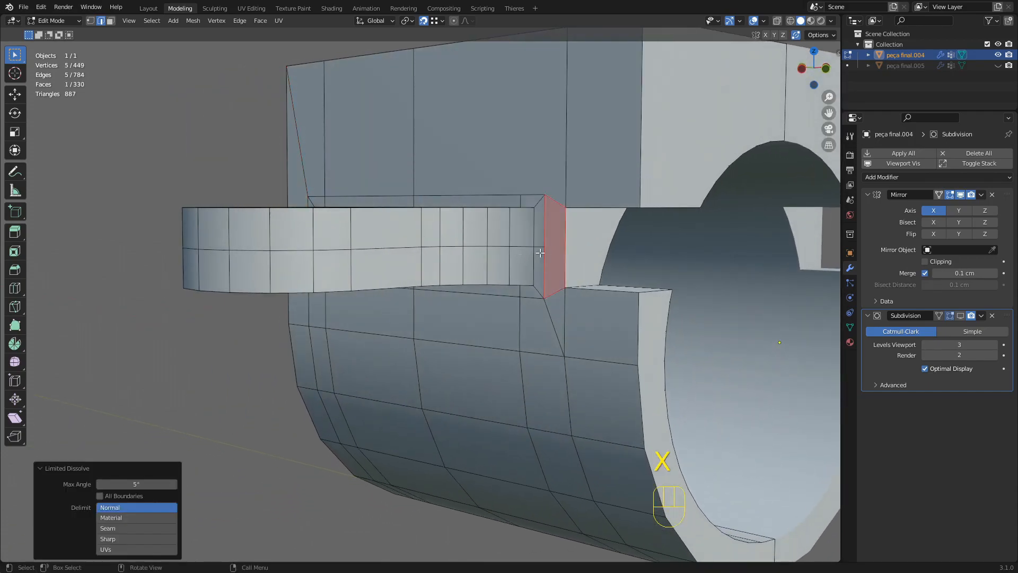
Bevel the flange's middle edge loop into two support loops near the upper and lower rims.
left_click(521, 247, "alt+shift")
middle_click_drag(522, 245, 475, 228)
scroll(476, 228, "up", 2)
key("ctrl+b")
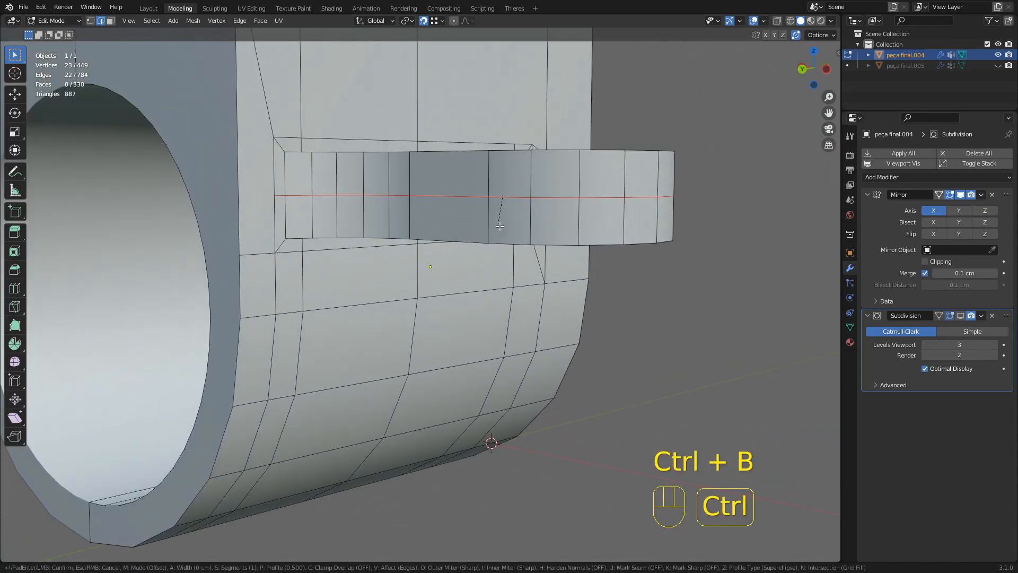
left_click(564, 228)
Check the flow of the narrow face loops around the flange by selecting them.
middle_click_drag(565, 227, 534, 274)
key("3")
left_click(533, 233, "alt+shift")
left_click(531, 262, "alt+shift")
left_click(539, 299, "alt+shift")
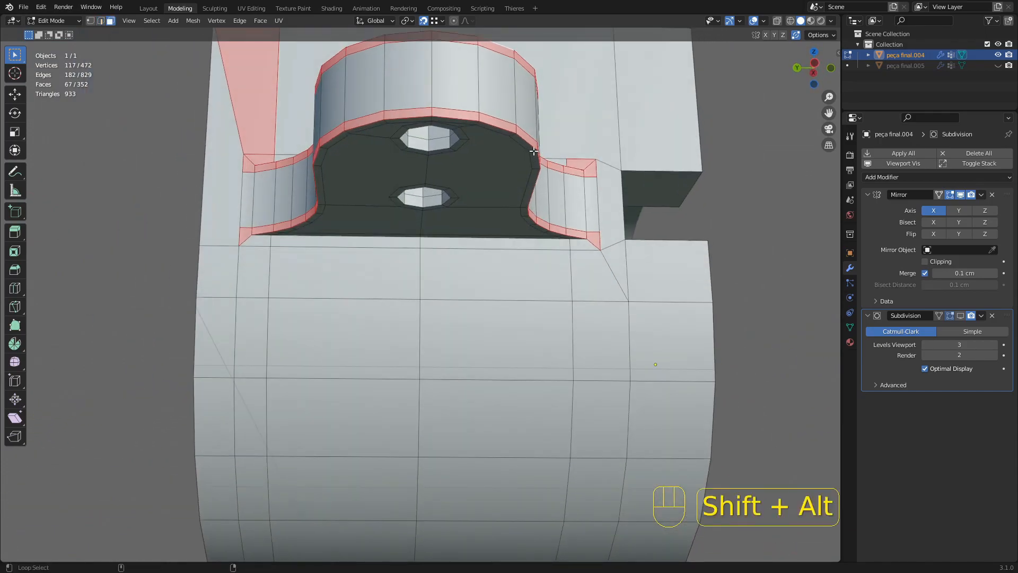
left_click(534, 151, "alt+shift")
middle_click_drag(534, 152, 667, 266)
left_click(761, 281)
Subdivide the block's bore-side vertical edge and lower the new vertex about 1.89 cm along Z to the flange's upper support loop.
middle_click_drag(560, 234, 536, 299)
scroll(515, 297, "down", 2)
mouse_move(536, 299)
middle_mouse_down("shift")
mouse_move(509, 276)
mouse_move(535, 305)
middle_mouse_up("shift")
scroll(403, 234, "up", 2)
key("2")
middle_click_drag(385, 233, 440, 229)
key("d")
key("1")
scroll(395, 185, "up", 1)
scroll(442, 229, "up", 1)
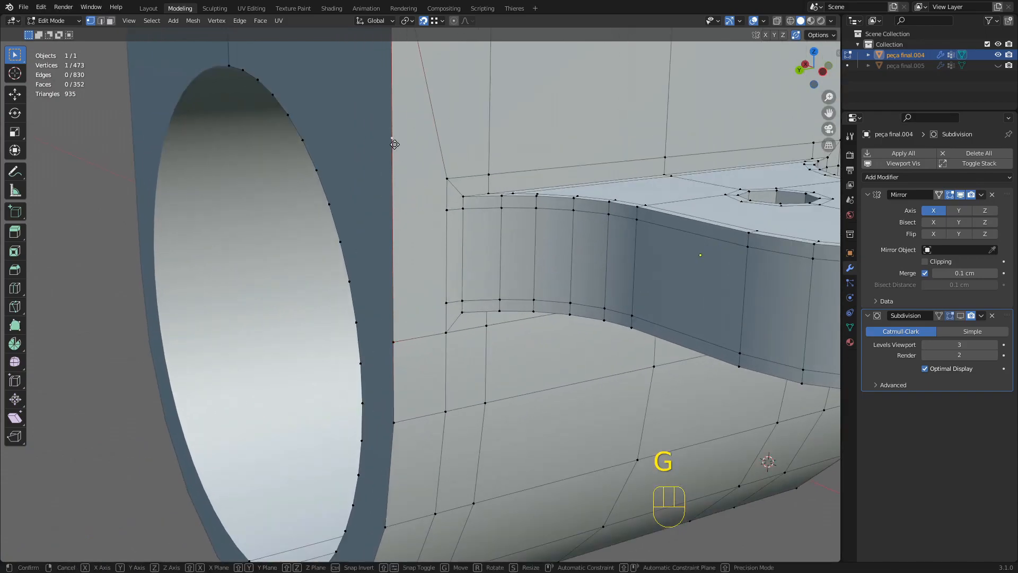
key("z")
left_click(442, 209)
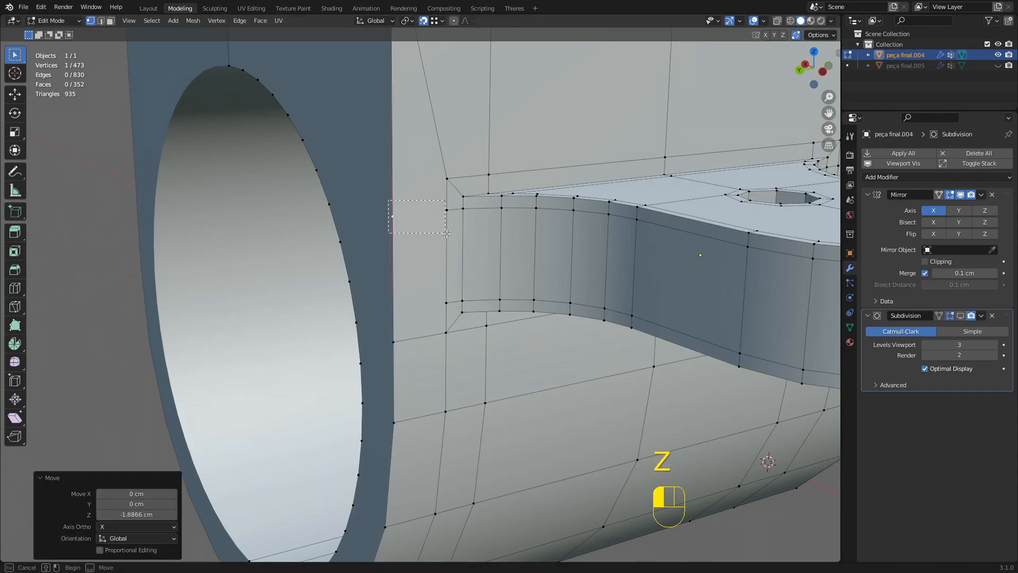
Connect the new end-edge vertex to the end of the flange's upper support loop.
left_click_drag(445, 232, 450, 234)
key("j")
scroll(445, 248, "down", 2)
middle_click_drag(445, 248, 441, 270)
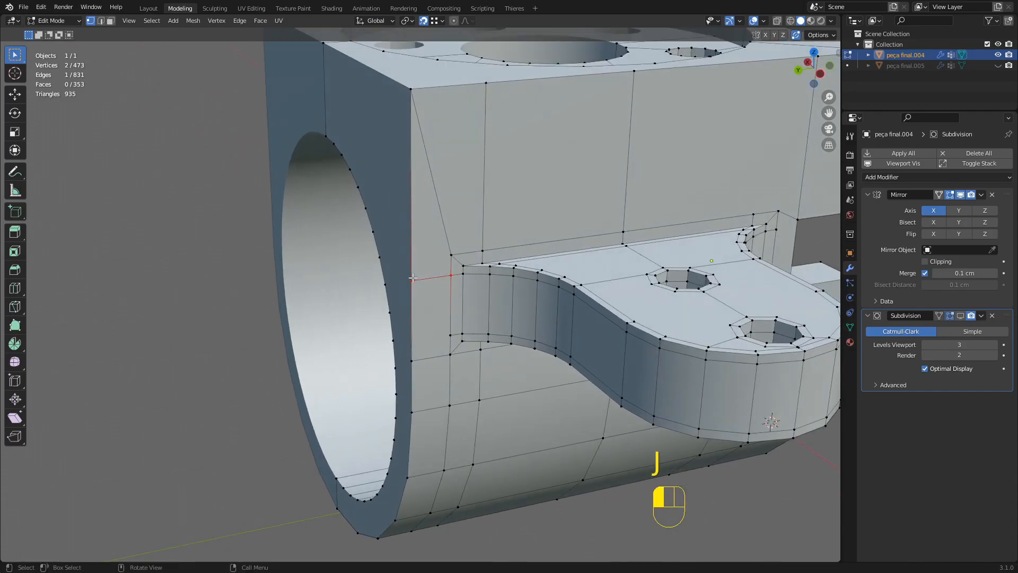
key("g")
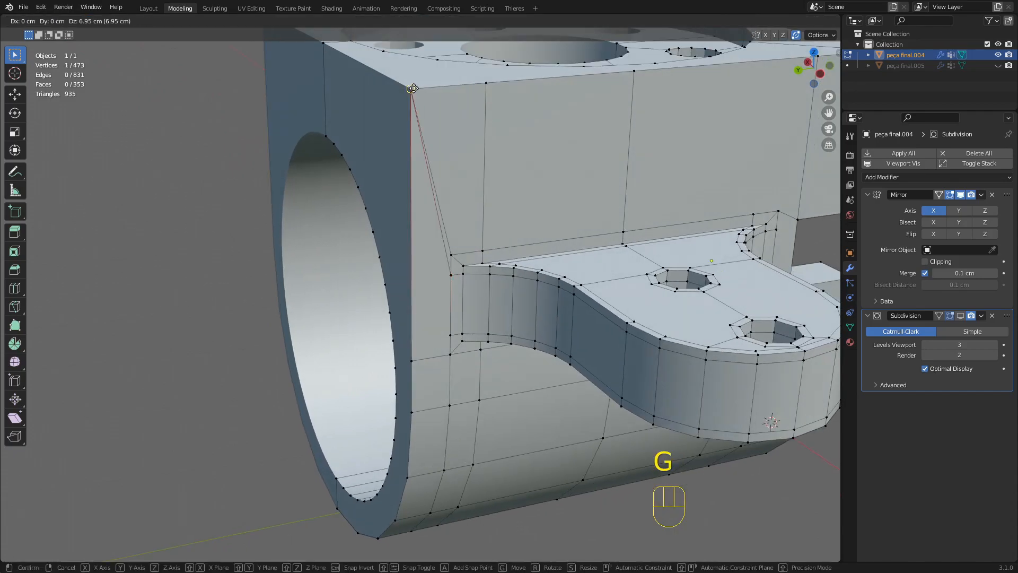
key("Escape")
middle_click_drag(452, 266, 455, 266)
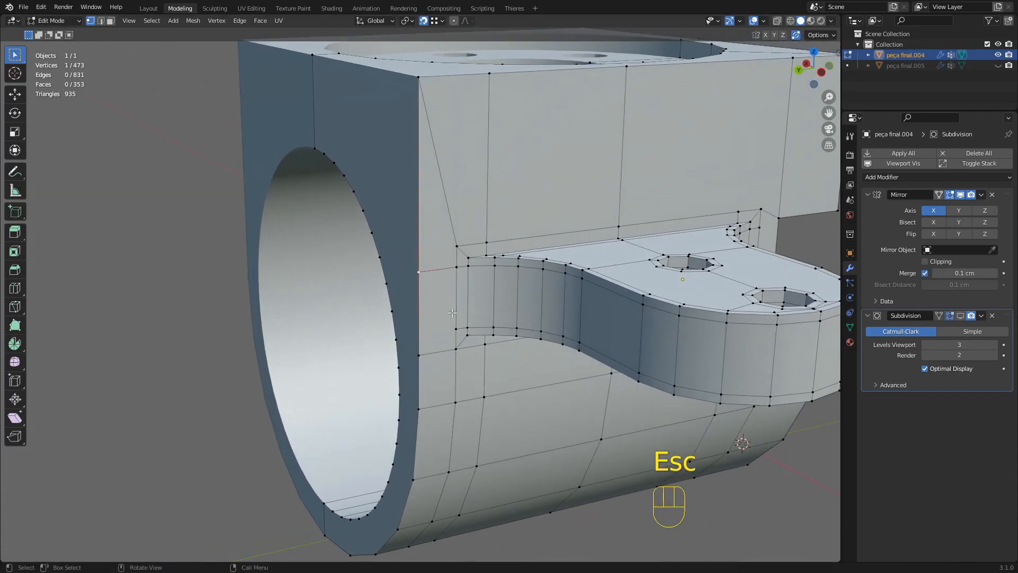
Subdivide the end edge again, align the new vertex in Z with the flange's lower support loop, and connect it to that loop.
middle_click_drag(452, 310, 478, 241, "shift")
scroll(477, 241, "up", 1)
key("2")
left_click(445, 235)
key("d")
key("1")
key("g")
key("z")
left_click(486, 260)
left_click(486, 260)
key("h")
key("ctrl+z")
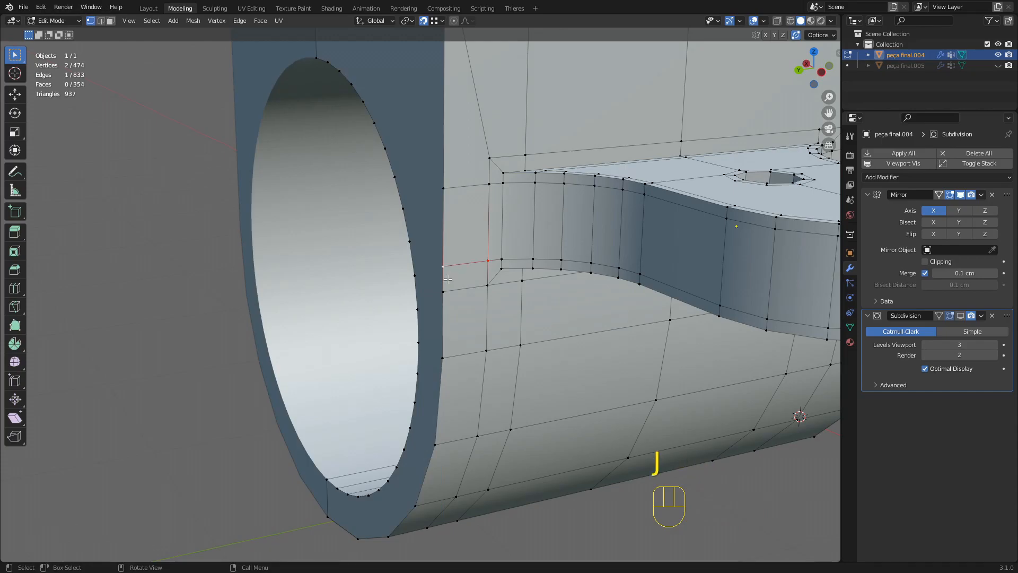
Subdivide the vertical edge beside the recess on the opposite end of the flange.
scroll(448, 279, "down", 2)
left_click(591, 498)
middle_click_drag(591, 419, 519, 365)
middle_click_drag(519, 366, 411, 366, "shift")
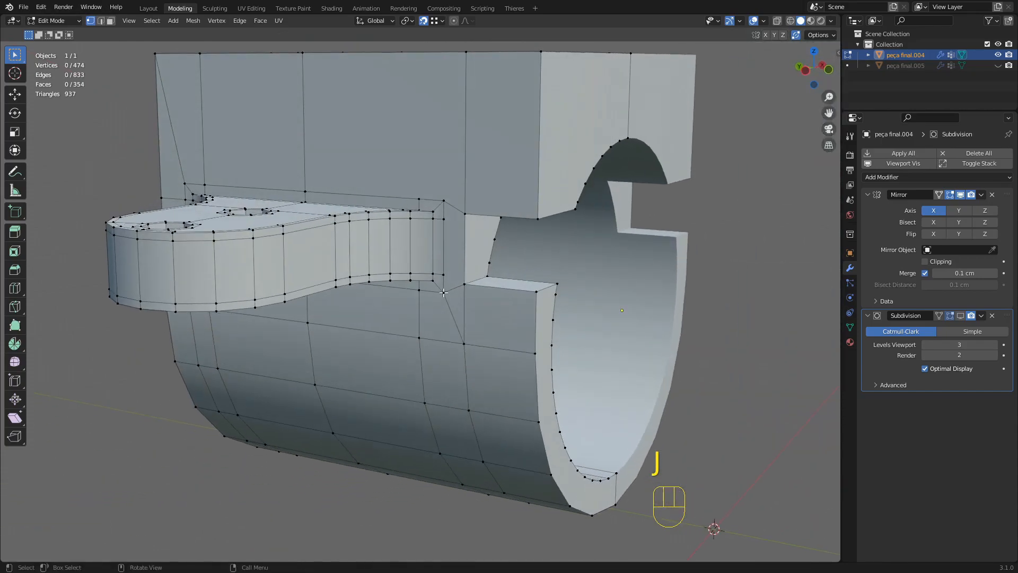
scroll(440, 300, "up", 3)
key("2")
key("d")
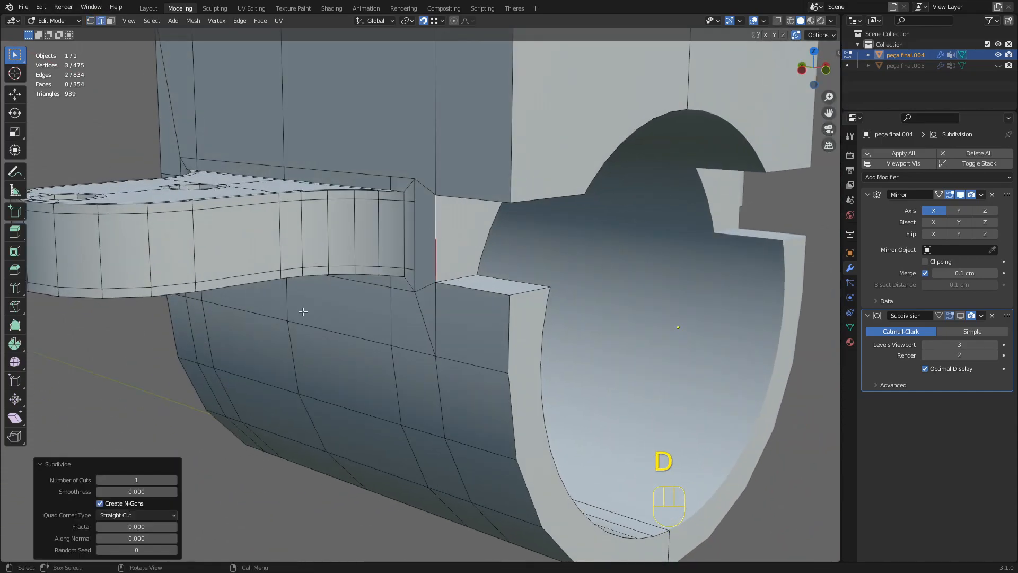
key("1")
Move the recess edge's two new vertices along Z, level with the flange's upper and lower support loops.
scroll(440, 185, "up", 3)
left_click(441, 184)
key("g")
key("z")
left_click(430, 188)
left_click(441, 218)
key("g")
key("z")
left_click(409, 252)
Connect the recess edge's vertices to the ends of the flange's lower and upper support loops.
left_click_drag(403, 248, 457, 265)
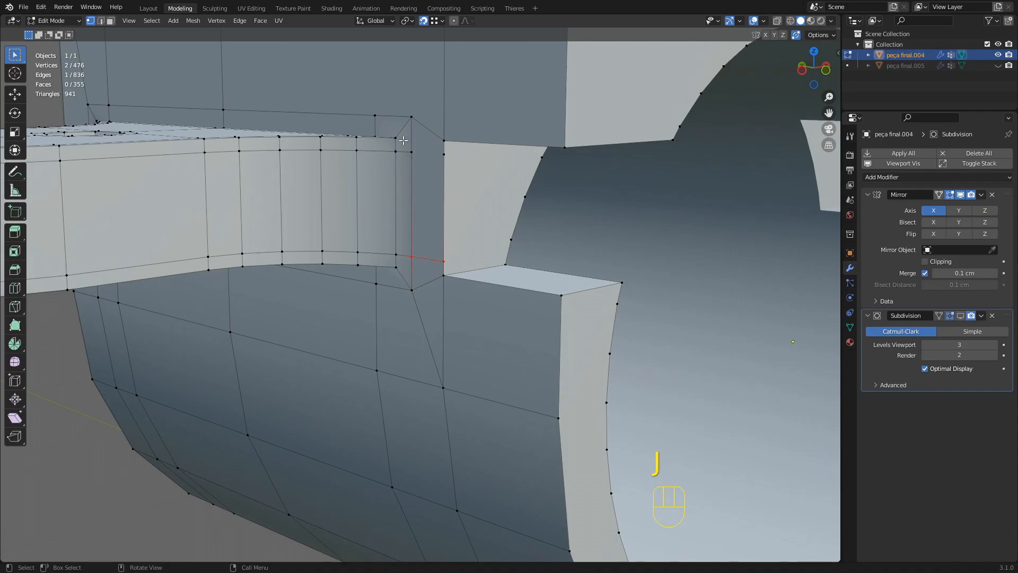
left_click(444, 140, "shift")
key("j")
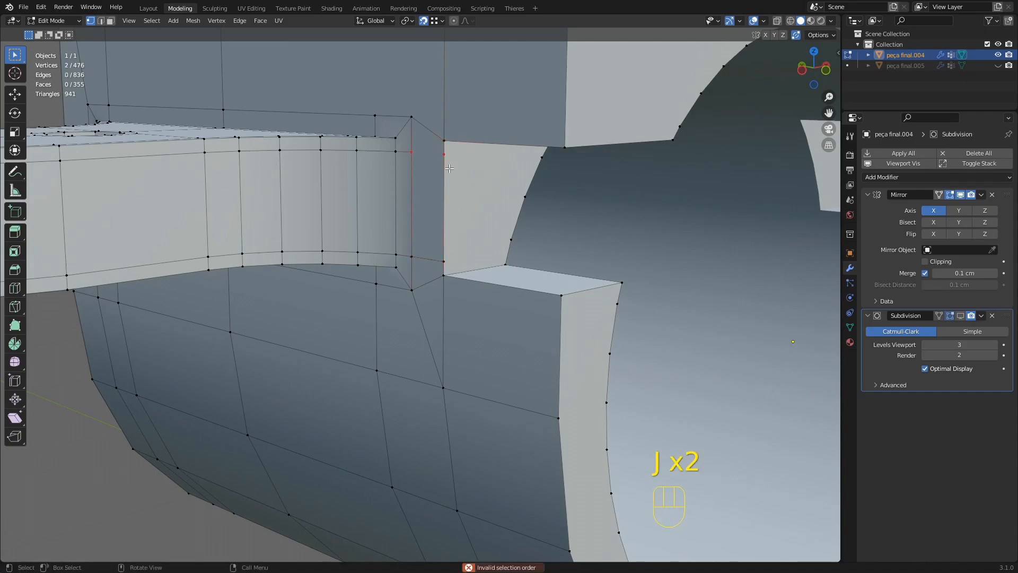
Inspect the part in Object Mode and examine the flange and recess from several distances.
key("Tab")
scroll(440, 204, "down", 3)
key("Tab")
middle_click_drag(432, 217, 414, 278)
scroll(472, 220, "down", 2)
scroll(470, 264, "up", 2)
scroll(411, 276, "up", 2)
key("Tab")
key("Tab")
scroll(434, 239, "down", 4)
scroll(459, 276, "down", 5)
scroll(414, 278, "up", 3)
Select the recess's side face between the flange wall and the large bore.
key("3")
left_click(436, 233)
middle_click_drag(493, 239, 466, 224)
scroll(465, 224, "up", 2)
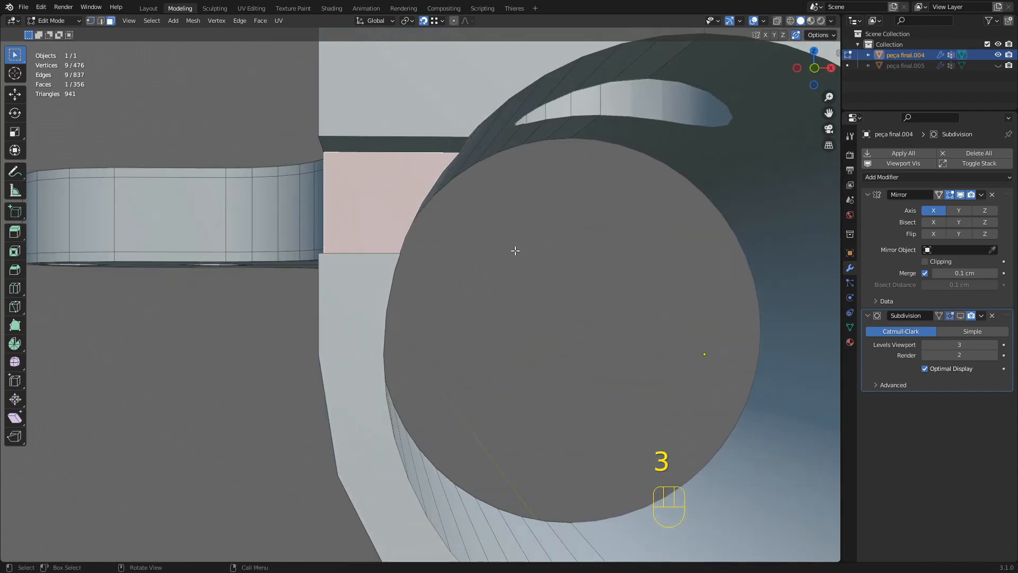
middle_click_drag(561, 275, 556, 269)
Try to inset the recess's side face by about 0.32 cm.
key("i")
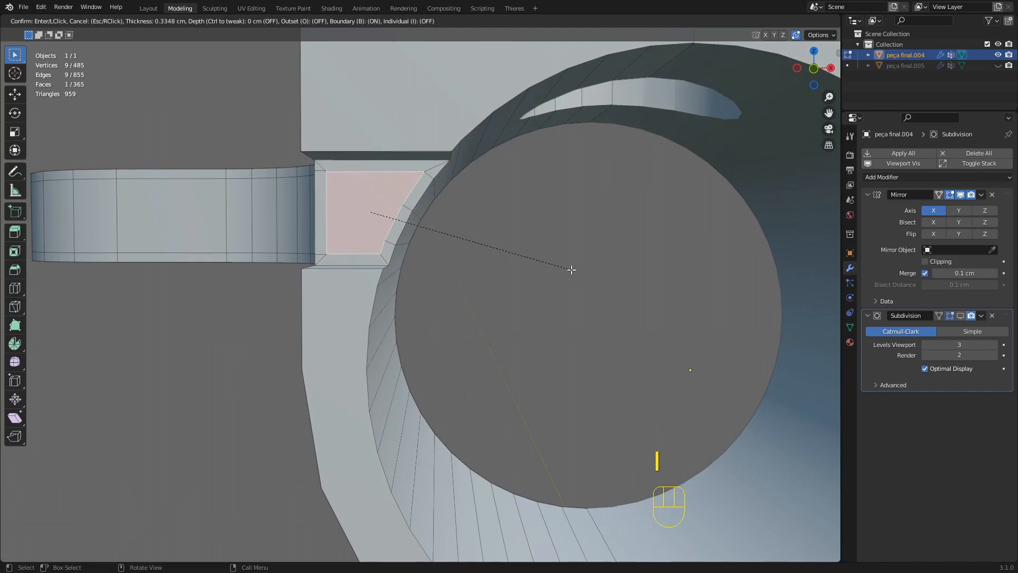
left_click(571, 269)
scroll(498, 279, "up", 6)
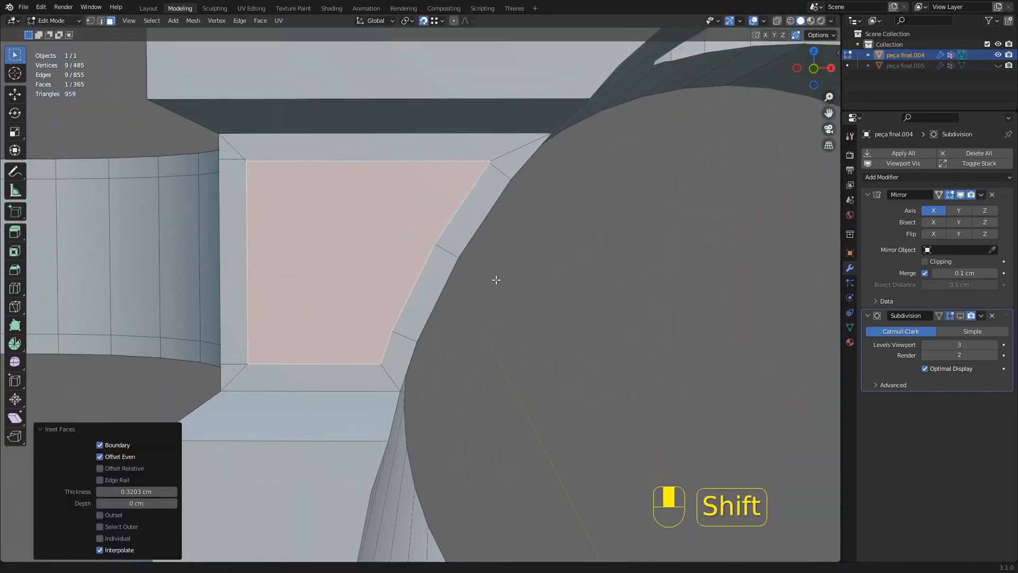
key("ctrl+z")
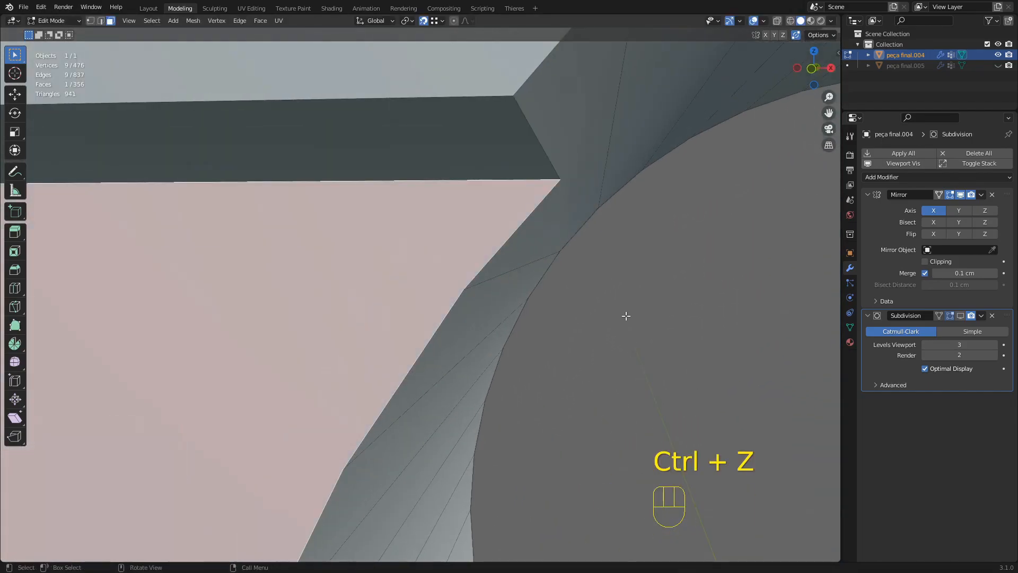
Inset the recess's side face and merge the two nearly coincident inset vertices at its upper corner.
key("i")
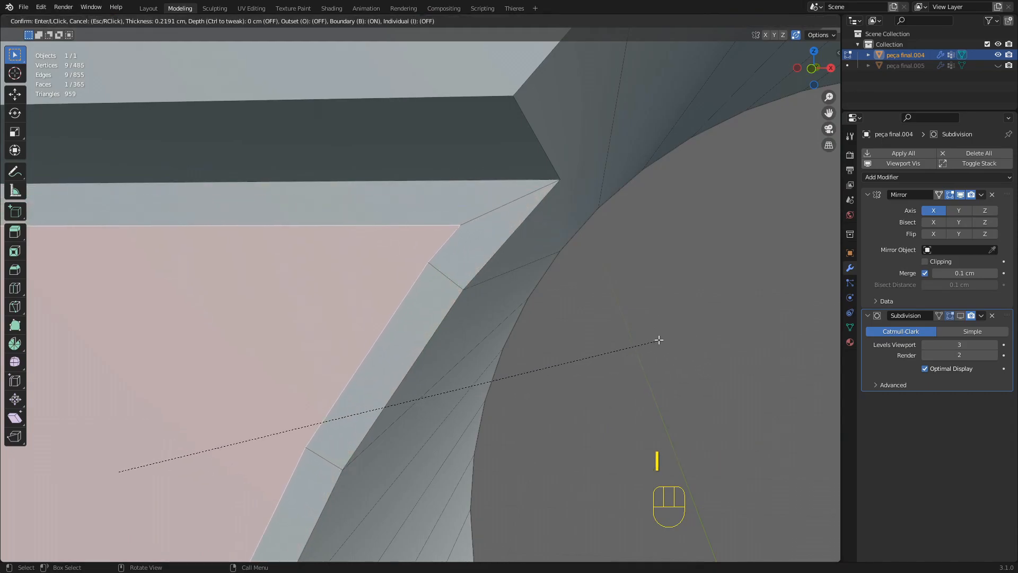
left_click(620, 340)
key("1")
left_click(410, 248)
key("g")
left_click(415, 240)
Move the lower edge of the recess's inset down about 0.01 cm along Z.
scroll(415, 240, "down", 5)
middle_click_drag(334, 419, 463, 265, "shift")
scroll(463, 266, "up", 4)
left_click(486, 250)
key("g")
key("Escape")
middle_click_drag(274, 252, 410, 268)
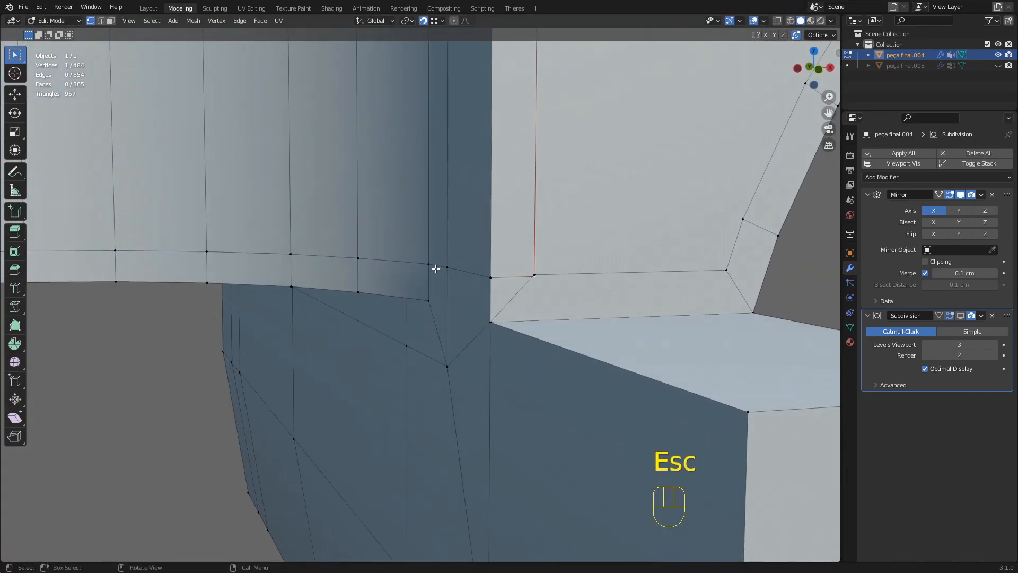
key("1")
key("g")
key("z")
key("Escape")
left_click(540, 270, "shift")
key("g")
key("z")
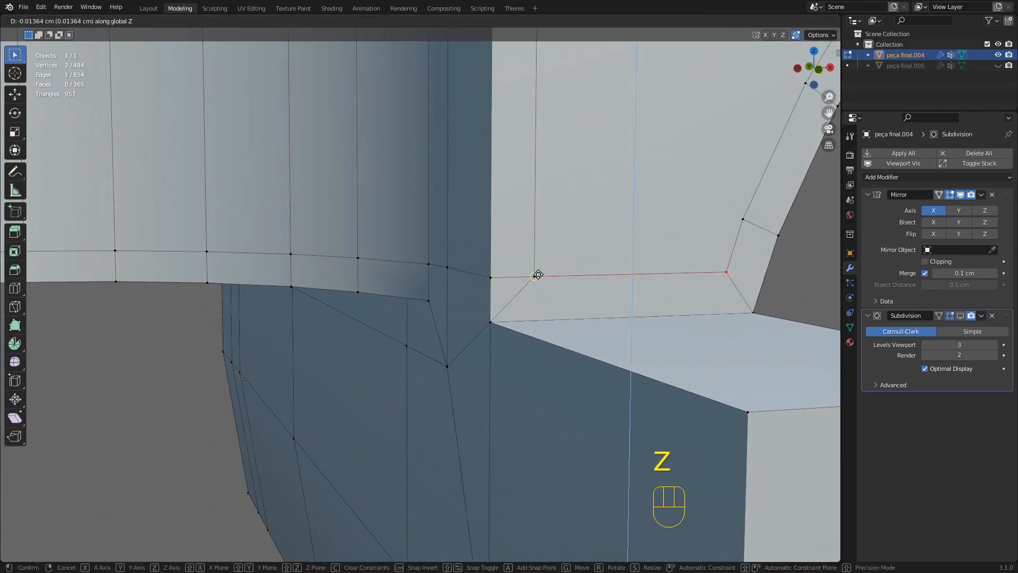
left_click(539, 273)
Undo the latest edge edits around the flange's lower support loop.
scroll(538, 273, "down", 3)
middle_click_drag(542, 281, 512, 232)
key("2")
middle_click_drag(459, 267, 436, 198)
scroll(446, 283, "down", 6)
middle_click_drag(446, 283, 496, 237)
scroll(499, 238, "up", 3)
key("ctrl+z")
key("ctrl+z")
middle_click_drag(457, 196, 469, 202)
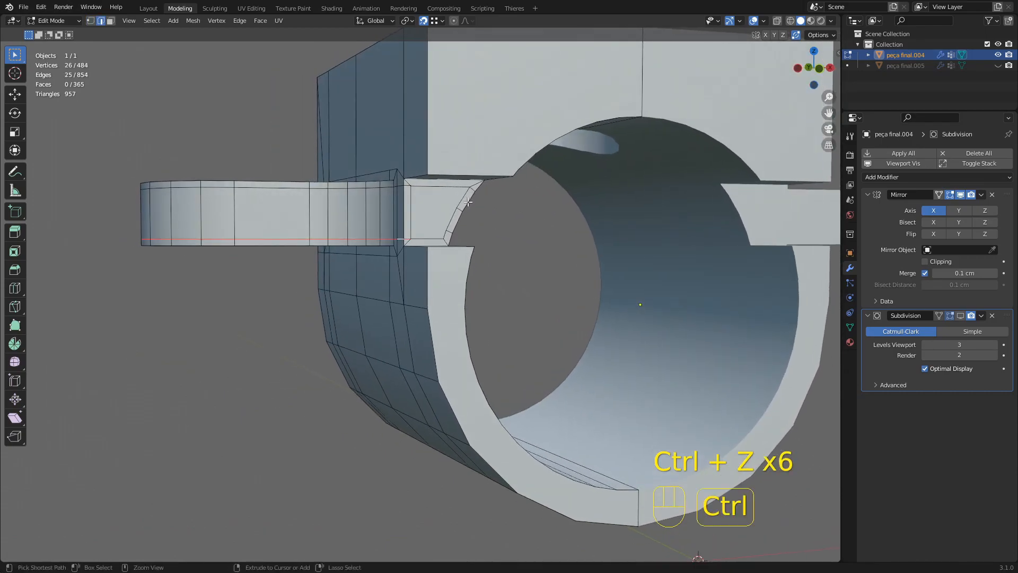
Inspect the whole part from the front in Object Mode and Edit Mode.
scroll(507, 251, "down", 5)
key("3")
left_click(465, 262)
middle_click_drag(464, 262, 525, 236)
key("Tab")
key("Tab")
key("Tab")
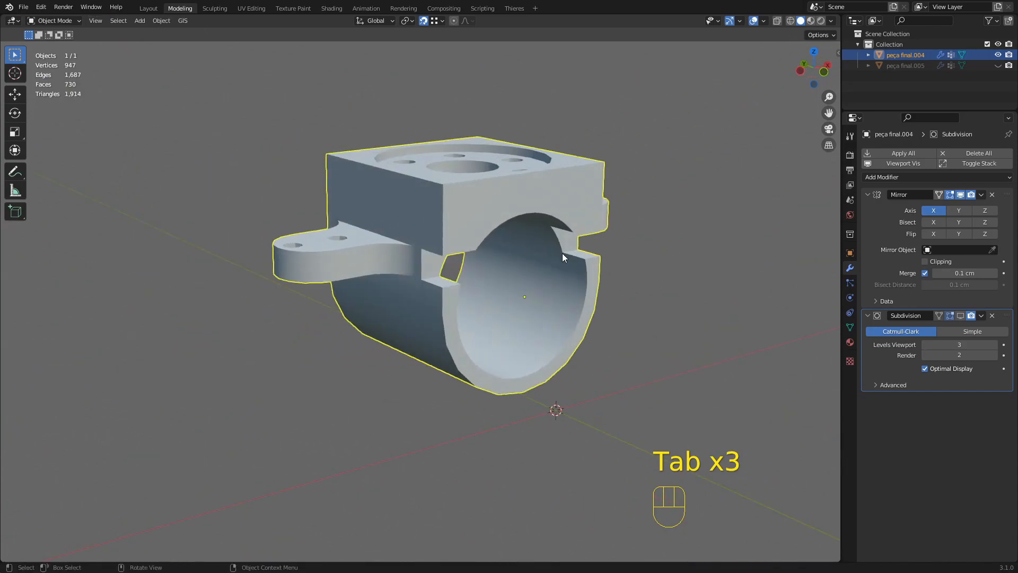
Remove the Subdivision modifier and apply the Mirror modifier to the part.
scroll(587, 214, "up", 1)
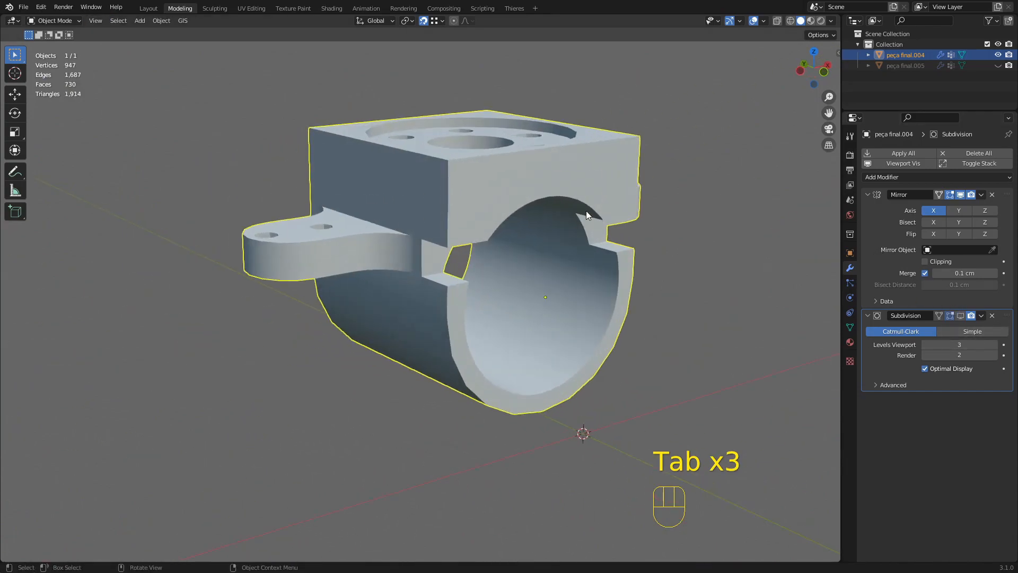
left_click(992, 315)
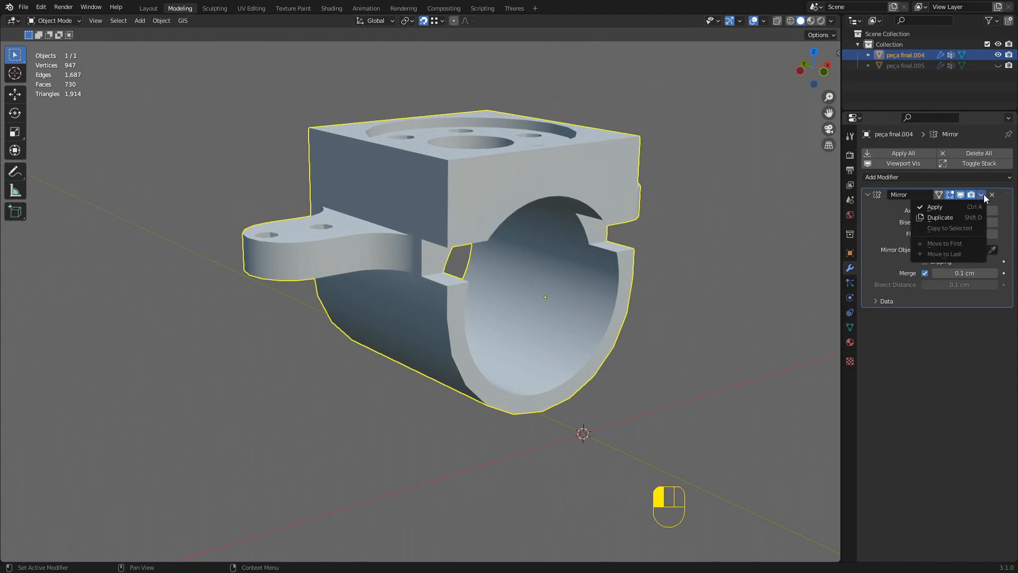
left_click(956, 205)
Select the block's two front faces and both halves of the lower shell's front rim face.
key("Tab")
middle_click_drag(616, 160, 551, 165)
key("3")
left_click(583, 180)
left_click(488, 183, "shift")
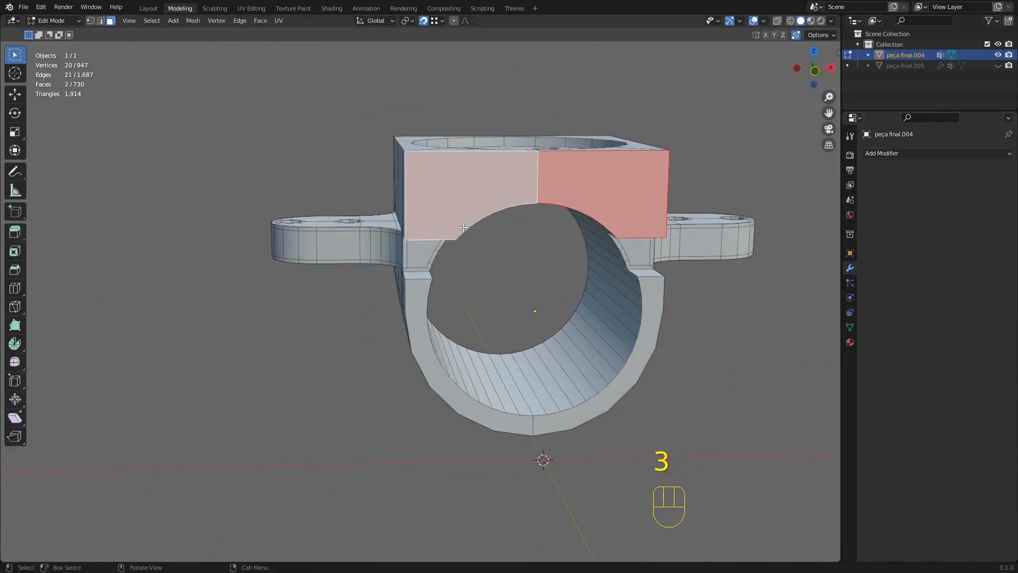
middle_click_drag(461, 212, 491, 172)
left_click(430, 257, "shift")
middle_click_drag(685, 336, 665, 326)
left_click(653, 275, "shift")
Add the two rear end faces to the selection and inset all six end faces by about 0.37 cm.
scroll(652, 273, "down", 3)
middle_click_drag(646, 249, 420, 268)
scroll(414, 254, "up", 2)
left_click(352, 193, "shift")
left_click(425, 191, "shift")
middle_click_drag(435, 194, 409, 154)
scroll(456, 195, "up", 1)
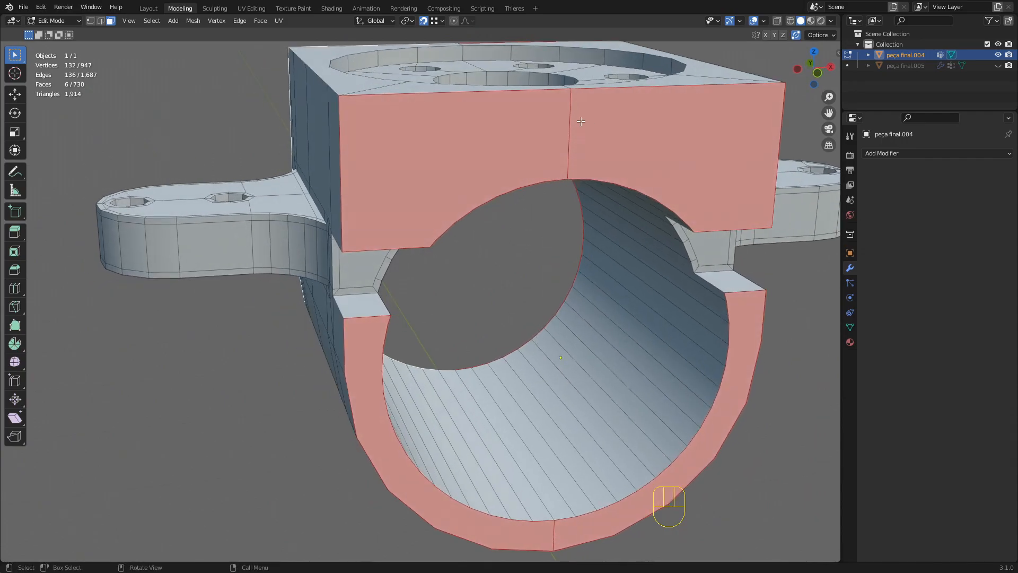
key("i")
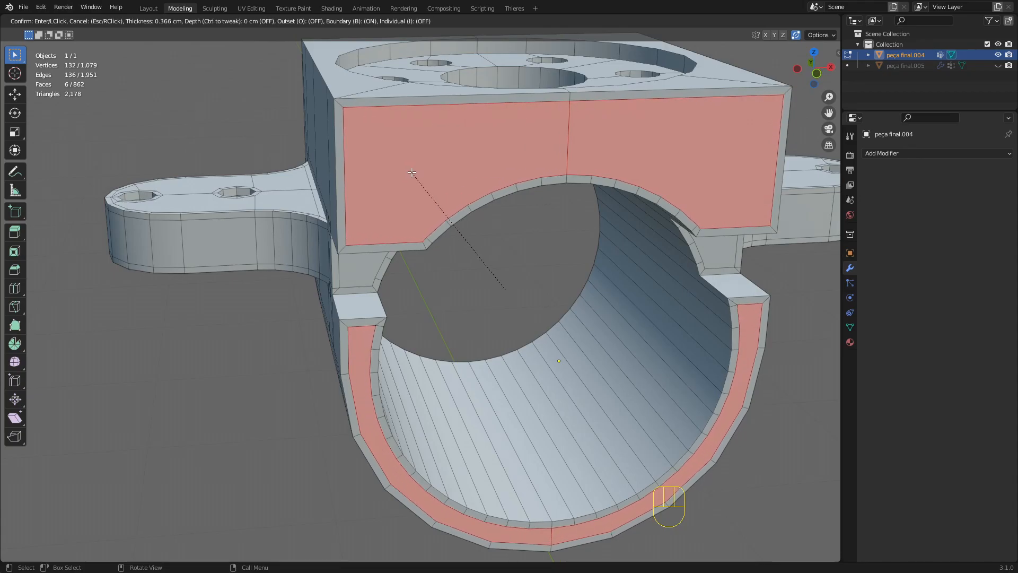
left_click(414, 173)
scroll(414, 173, "down", 3)
middle_click_drag(415, 174, 370, 154)
left_click(682, 403)
Try to delete the vertices of the part's right half in a wireframe front view.
middle_click_drag(683, 404, 502, 285)
scroll(523, 269, "down", 3)
key("z")
left_click(429, 284)
key("1")
middle_click_drag(604, 455, 582, 339, "alt")
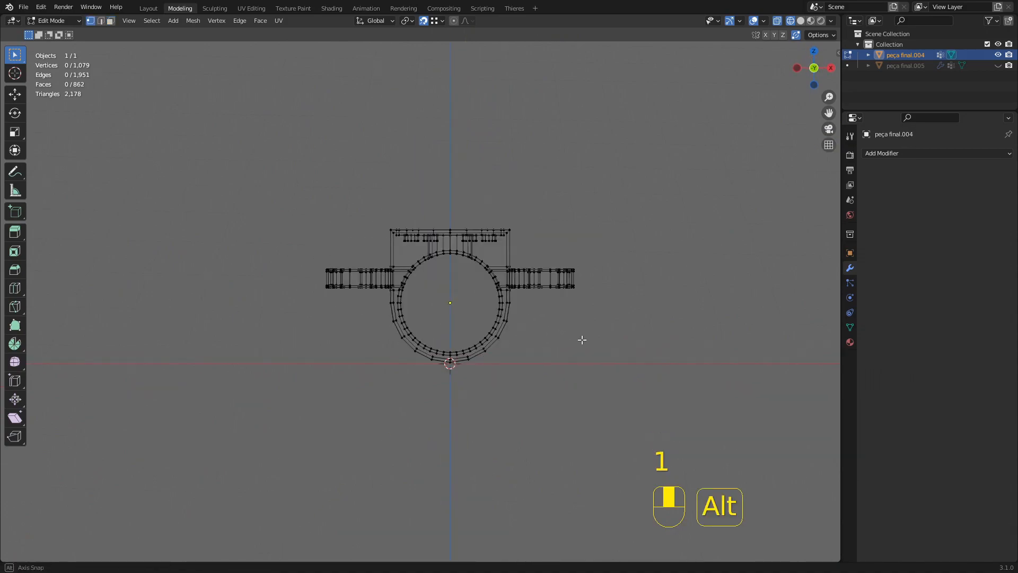
left_click_drag(454, 173, 453, 172)
key("x")
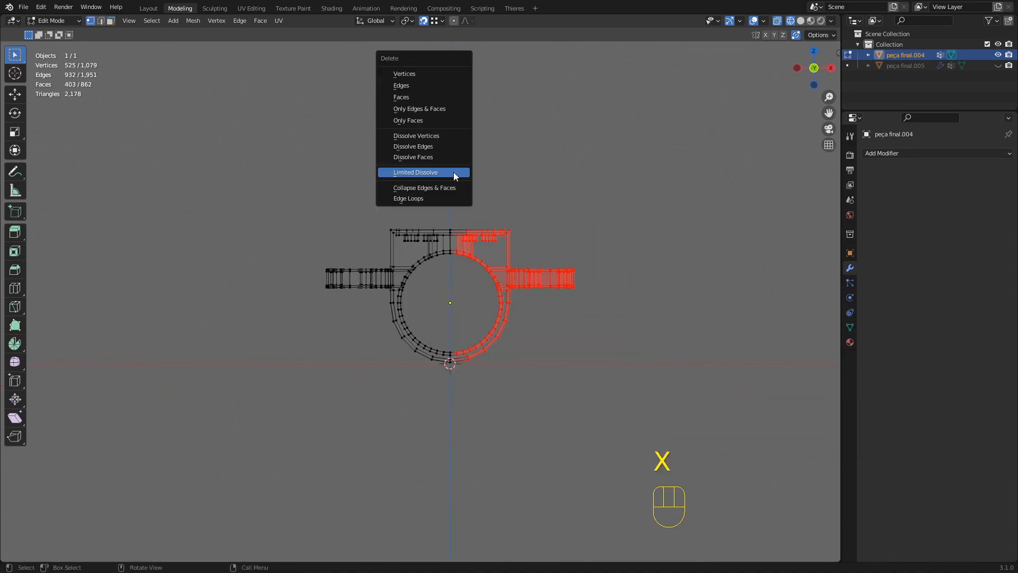
left_click(420, 76)
Undo the deletion of the part's right half and restore the full mesh.
key("z")
middle_click_drag(565, 208, 585, 254)
scroll(477, 253, "up", 1)
middle_click_drag(472, 233, 460, 240)
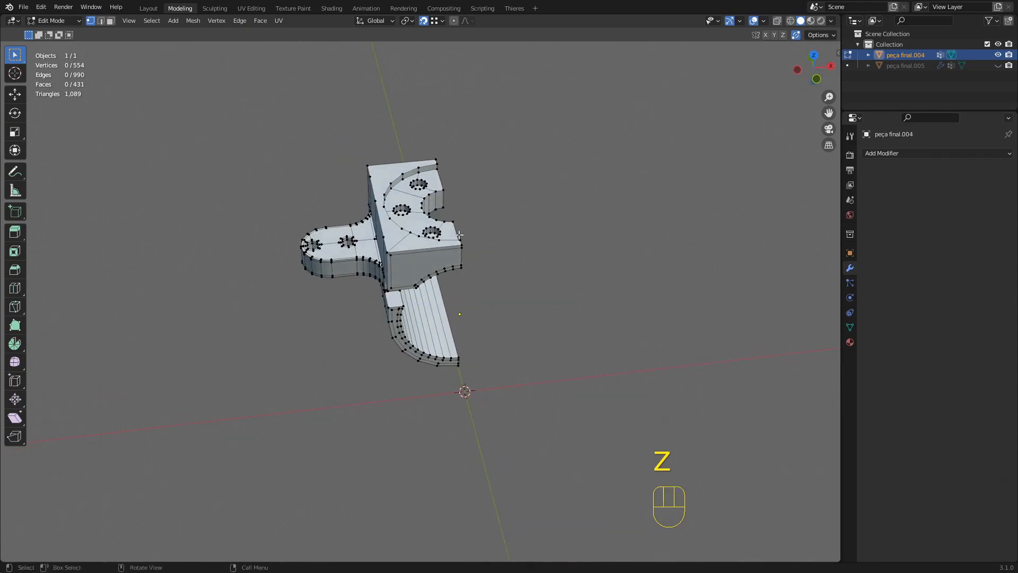
key("ctrl+z")
middle_click_drag(490, 180, 480, 218)
key("ctrl+z")
Select the ten floor faces of the circular recess around the bolt holes and central bore.
scroll(498, 180, "up", 3)
middle_click_drag(519, 147, 499, 222, "shift")
key("3")
left_click(440, 194)
left_click(480, 187, "shift")
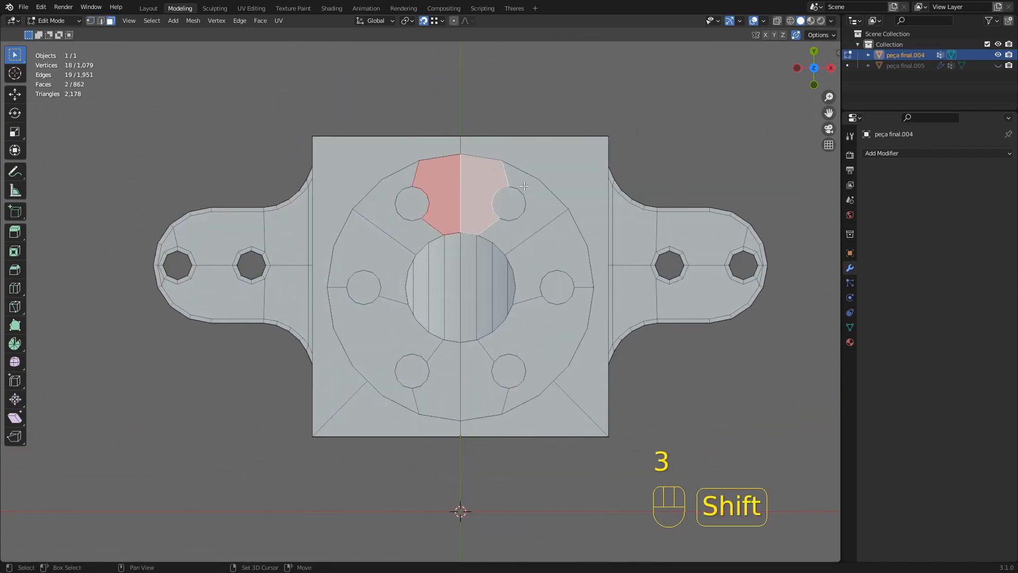
left_click(536, 226, "shift")
left_click(537, 253, "shift")
left_click(549, 329, "shift")
left_click(470, 373, "shift")
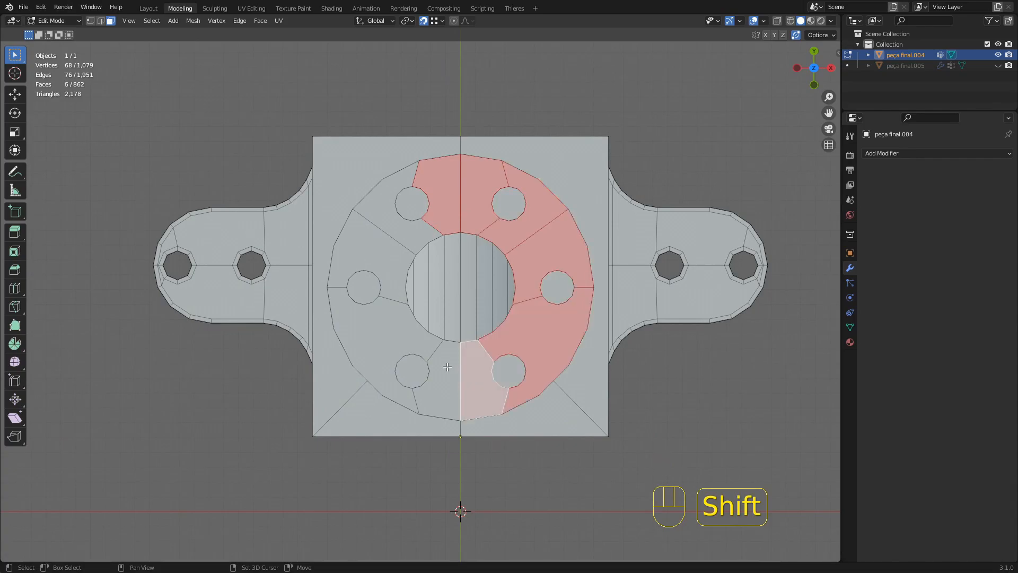
left_click(447, 368, "shift")
left_click(390, 314, "shift")
left_click(402, 247, "shift")
left_click(392, 215, "shift")
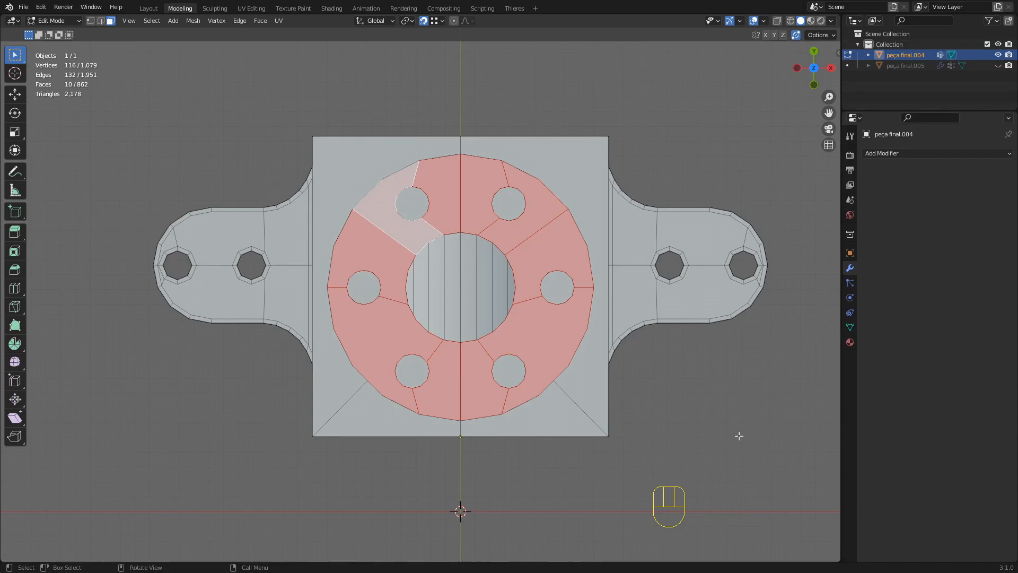
Inset the circular recess's floor faces by about 0.43 cm to add support loops around the rims.
key("i")
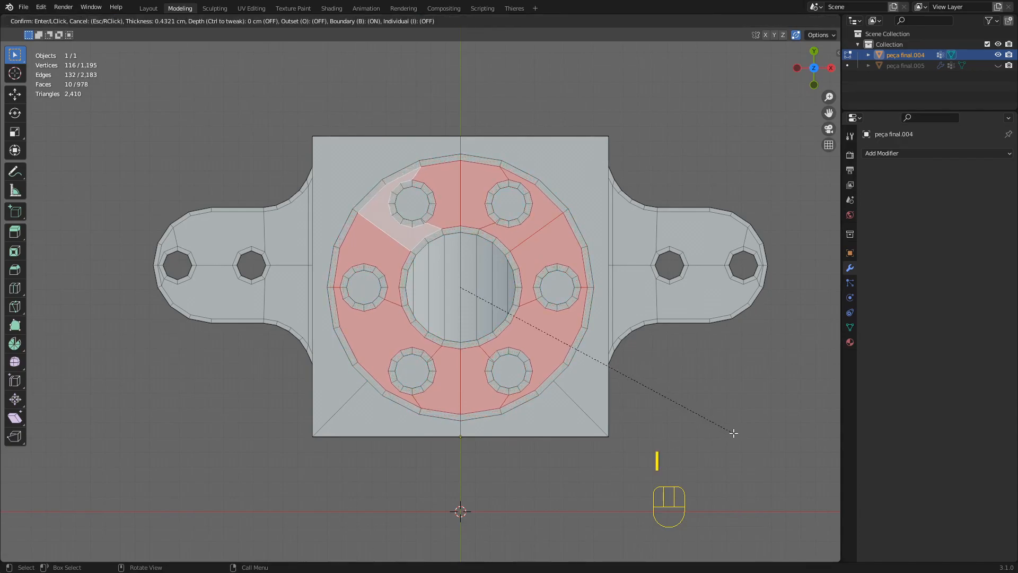
left_click(734, 432)
left_click(729, 431)
Select the four top faces surrounding the circular recess and inset them by about 0.42 cm.
key("3")
left_click(585, 186)
left_click(345, 183, "shift")
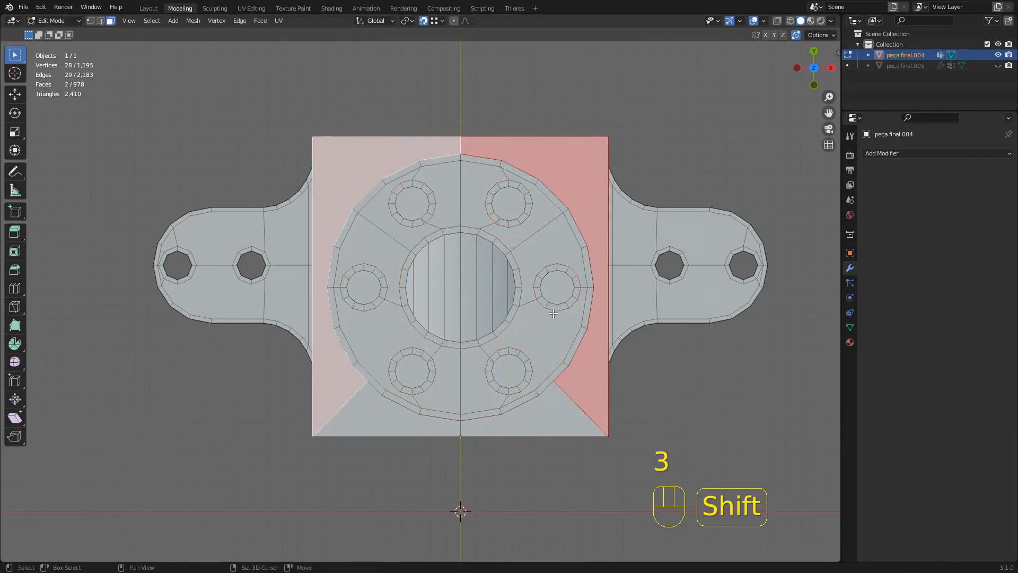
left_click(423, 430, "shift")
left_click(547, 431, "shift")
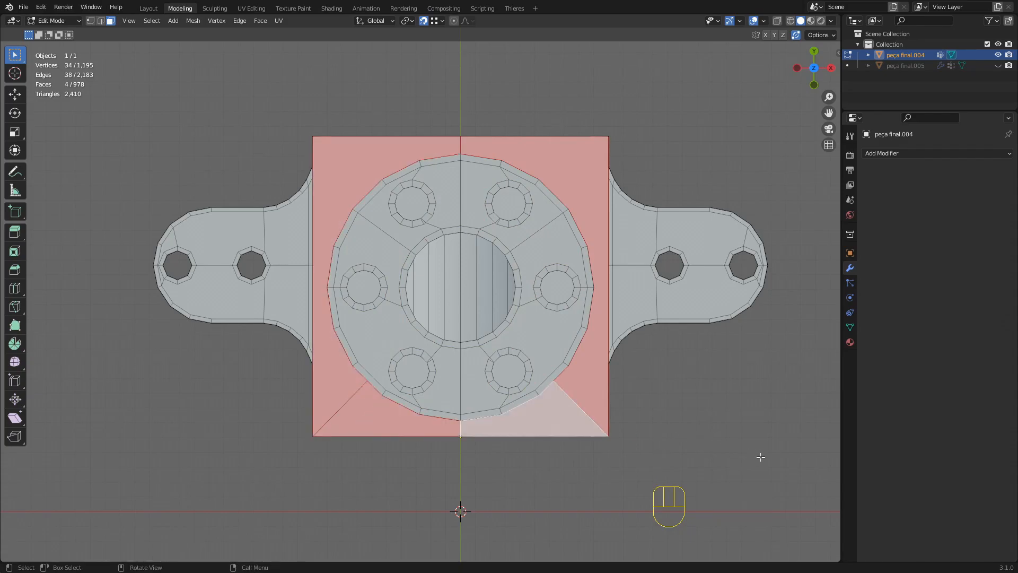
key("i")
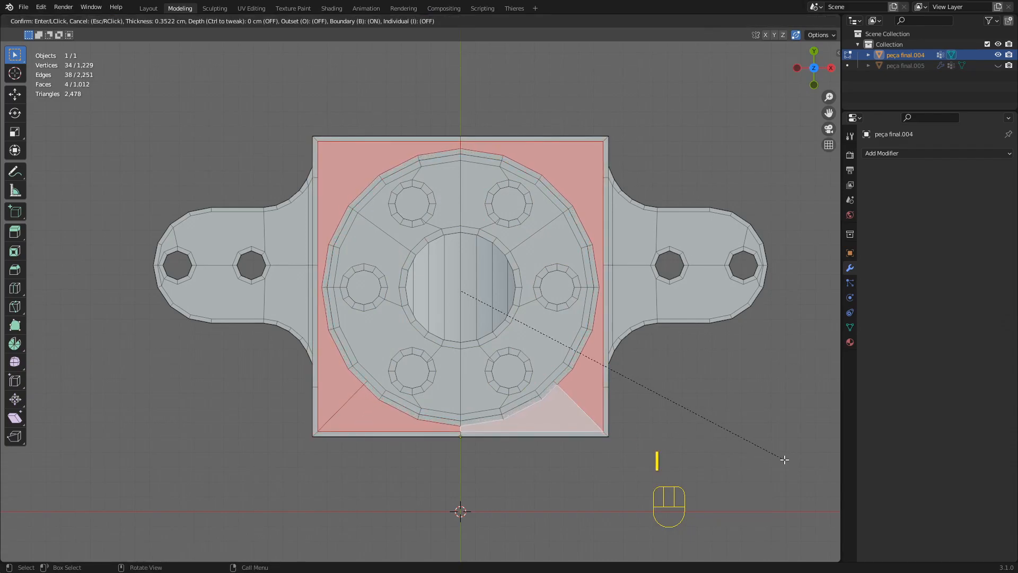
left_click(783, 459)
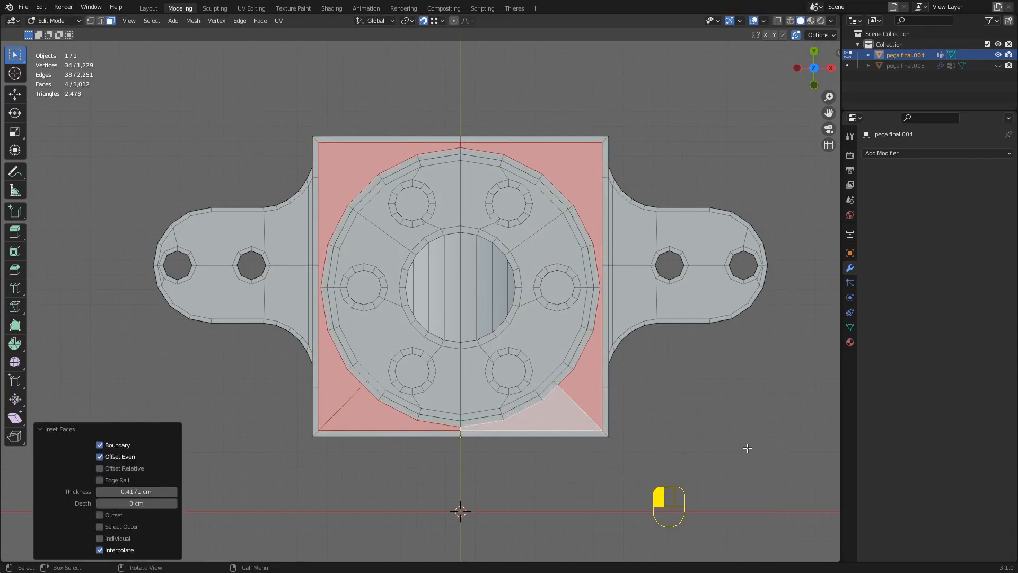
left_click(747, 448)
Try to delete the part's right half from the front using a face selection.
scroll(636, 361, "down", 3)
middle_click_drag(552, 318, 538, 195, "alt")
key("z")
left_click(506, 252)
left_click_drag(674, 480, 463, 180)
left_click_drag(445, 143, 445, 143)
key("x")
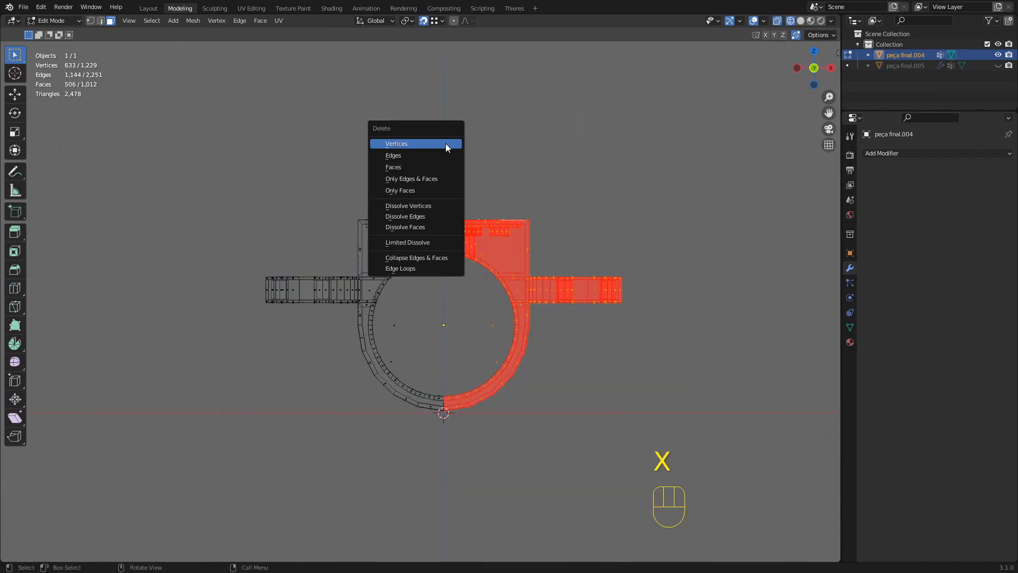
left_click(419, 143)
Undo the face-based deletion of the right half.
key("z")
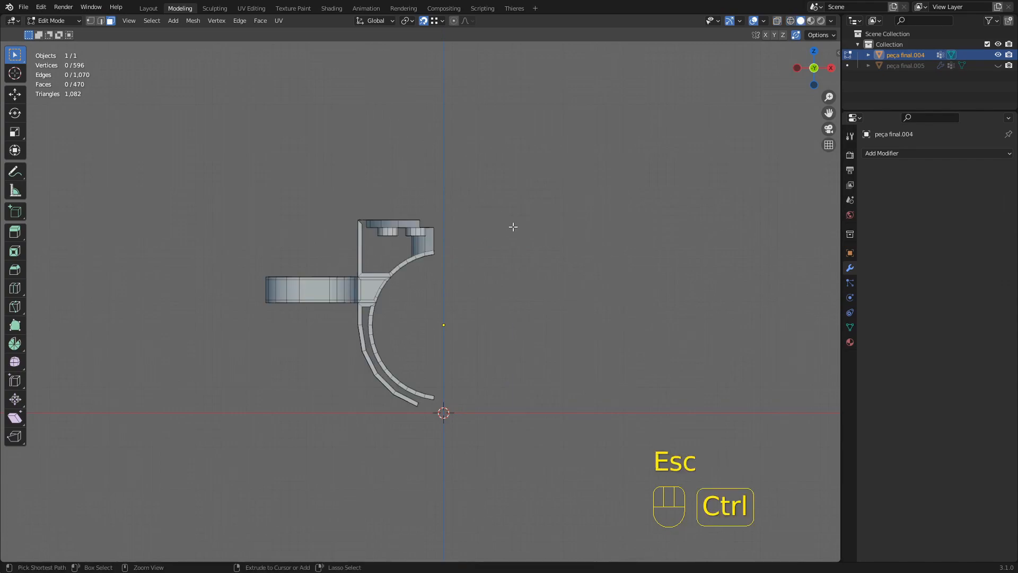
key("ctrl+z")
key("ctrl+z")
Delete the right half's vertices in wireframe front view, keeping the centre line.
key("z")
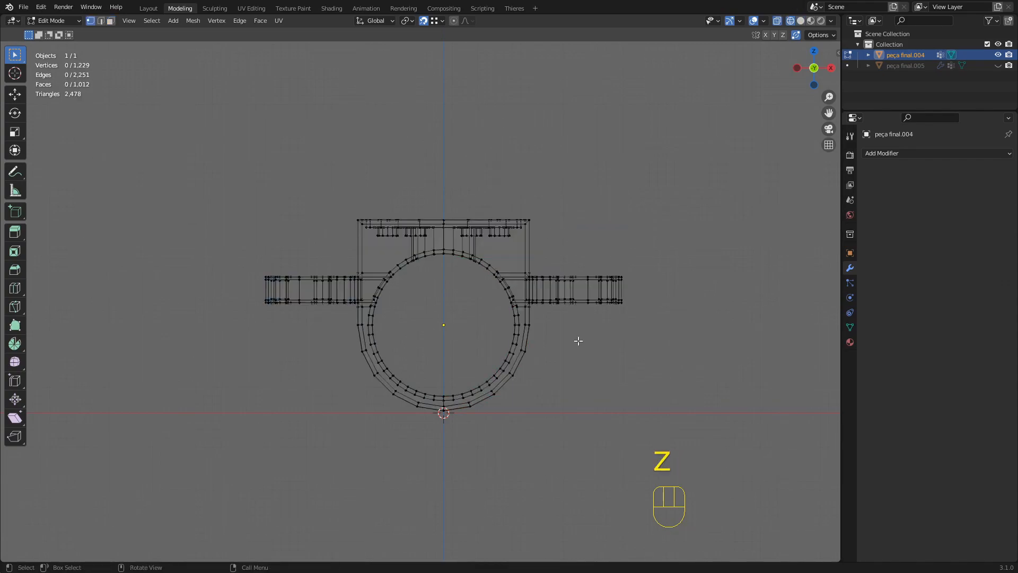
left_click_drag(628, 379, 446, 154)
key("x")
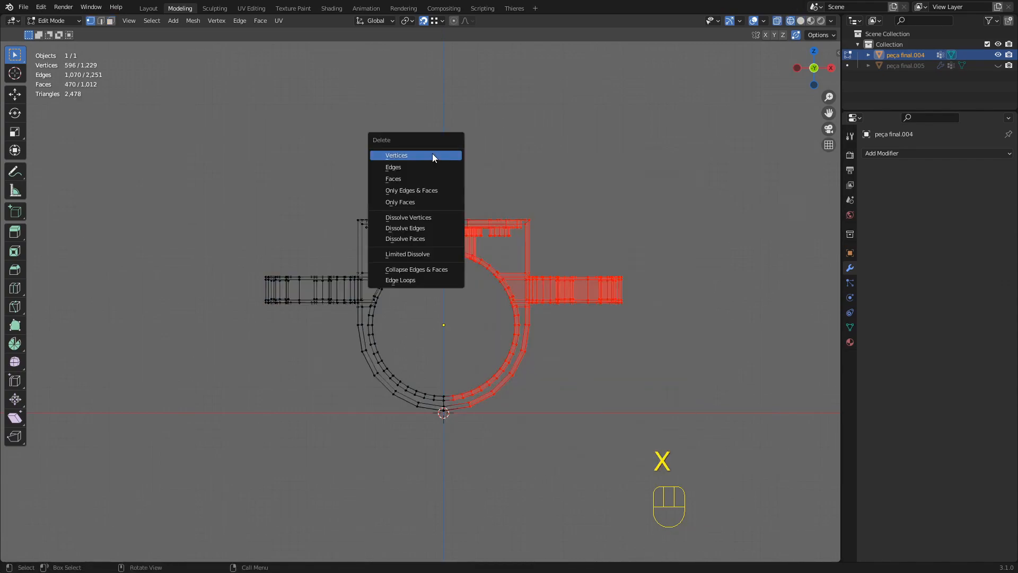
left_click(432, 154)
key("z")
Add a Mirror modifier to the remaining half in Object Mode.
middle_click_drag(461, 218, 527, 286)
key("Tab")
left_click(896, 154)
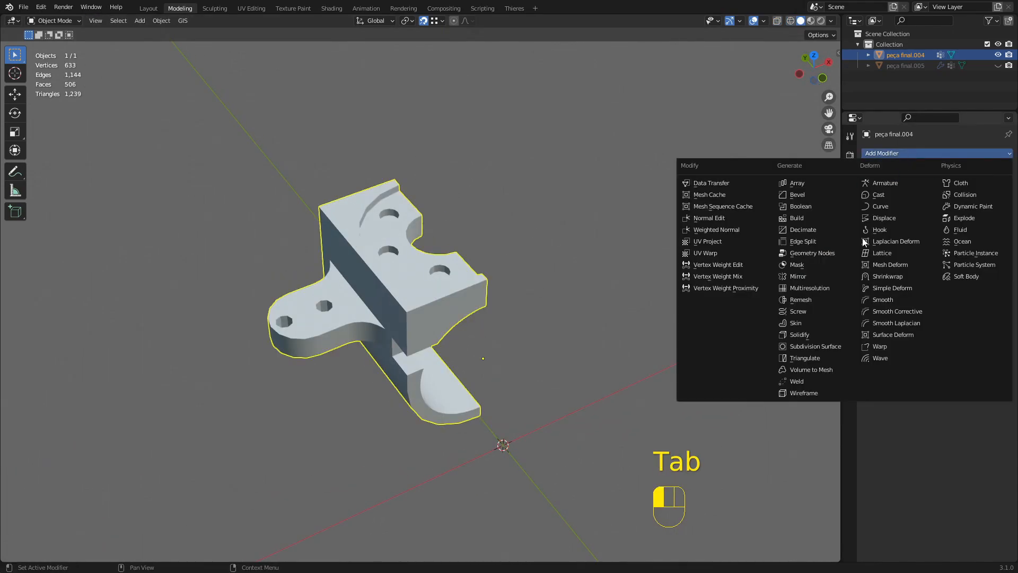
left_click(806, 276)
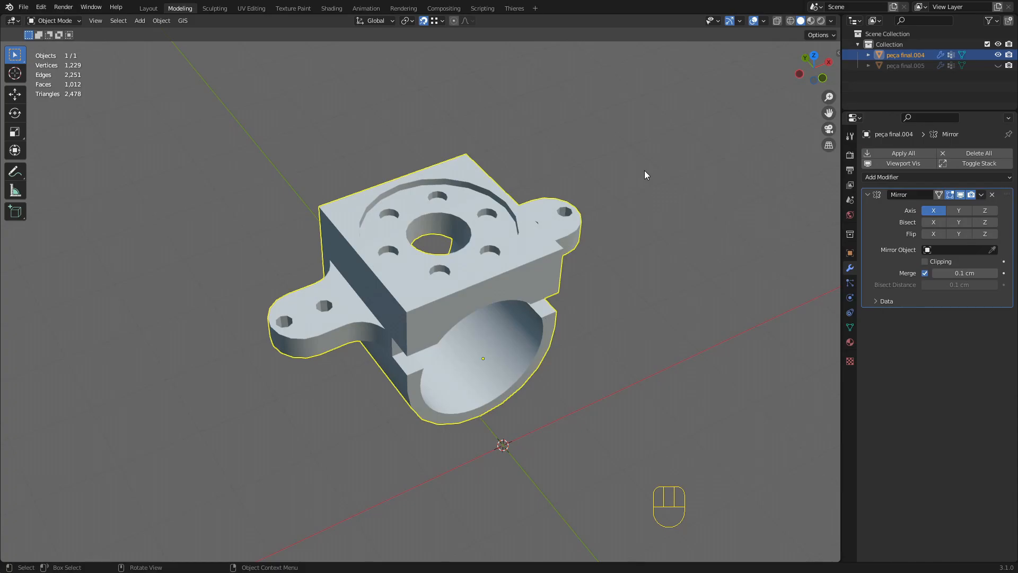
Examine the new support loops around the central bore, bolt holes and recess rim in Edit Mode.
key("Tab")
scroll(656, 264, "up", 5)
middle_click_drag(476, 298, 444, 296)
scroll(444, 296, "up", 4)
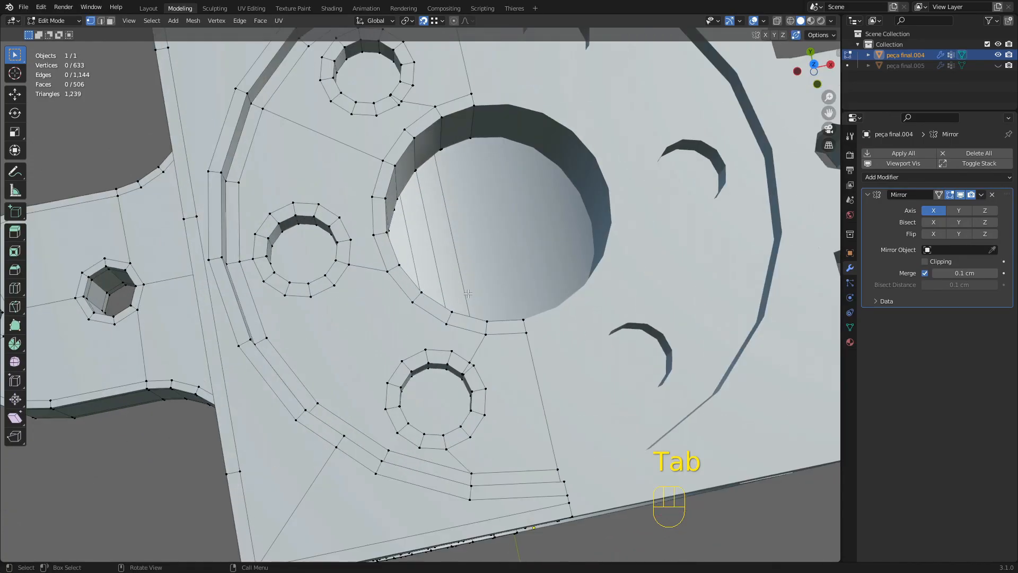
scroll(444, 296, "down", 4)
middle_click_drag(522, 174, 450, 195)
scroll(450, 195, "up", 5)
middle_click_drag(466, 148, 490, 319, "shift")
Merge stray vertices of the recess floor's new support loops by snapping them onto neighbouring vertices.
middle_click_drag(490, 319, 357, 296)
scroll(443, 319, "up", 3)
middle_click_drag(357, 207, 357, 360, "shift")
middle_click_drag(357, 361, 342, 366)
scroll(366, 239, "up", 3)
left_click(361, 231)
key("g")
left_click(355, 174)
key("g")
left_click(370, 173)
Merge stray vertices beside the bolt holes on the recess floor by snapping them onto neighbouring rim vertices.
scroll(447, 264, "down", 5)
middle_click_drag(447, 265, 463, 265)
middle_click_drag(597, 266, 570, 302)
middle_click_drag(570, 302, 485, 246, "shift")
middle_click_drag(729, 506, 692, 360, "shift")
middle_click_drag(592, 247, 512, 254)
scroll(512, 254, "up", 2)
left_click(474, 242)
key("g")
left_click(484, 241)
scroll(484, 241, "up", 3)
left_click(521, 249)
key("g")
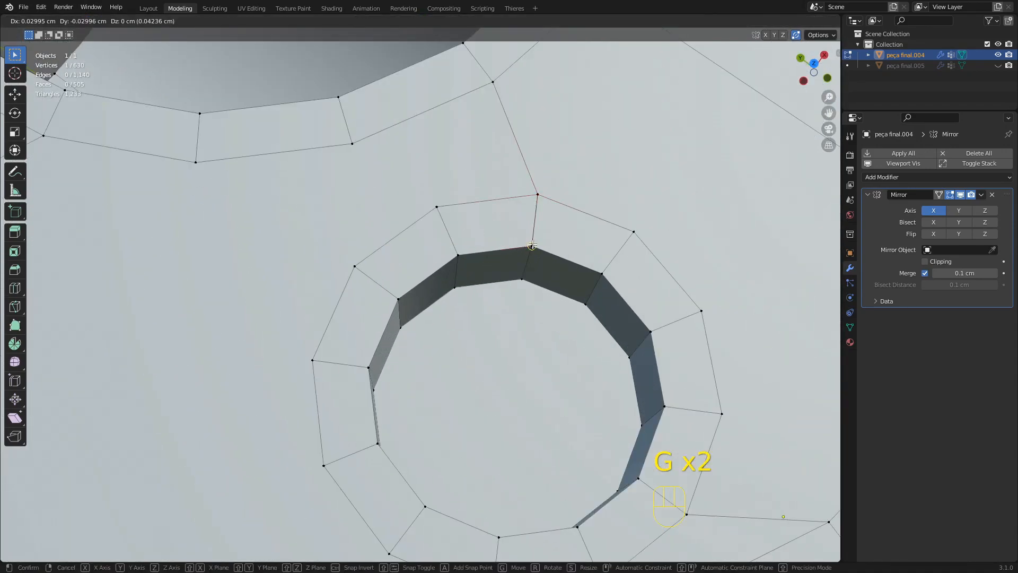
left_click(531, 247)
Subdivide the block side's top edge at the front corner and align the new vertex along Y with the top support loop's corner.
scroll(531, 249, "down", 5)
mouse_move(526, 295)
middle_mouse_down()
mouse_move(427, 272)
mouse_move(604, 286)
mouse_move(538, 296)
mouse_move(530, 281)
middle_mouse_up()
scroll(428, 273, "down", 4)
middle_click_drag(530, 281, 323, 256, "shift")
scroll(466, 182, "down", 2)
middle_click_drag(466, 183, 432, 260)
middle_click_drag(432, 260, 328, 244)
middle_click_drag(381, 244, 436, 255, "shift")
scroll(424, 212, "up", 4)
key("2")
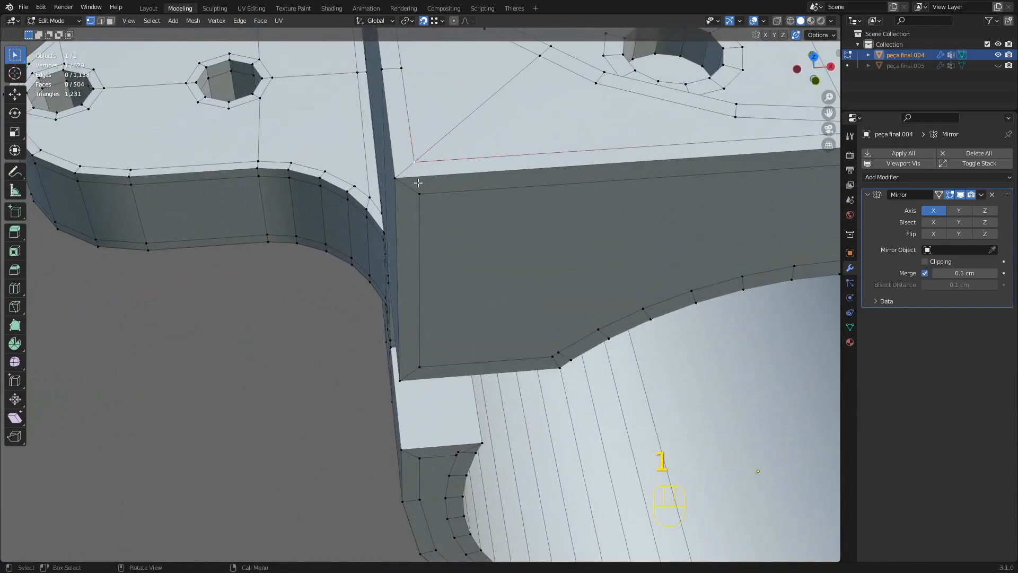
scroll(411, 201, "up", 3)
key("1")
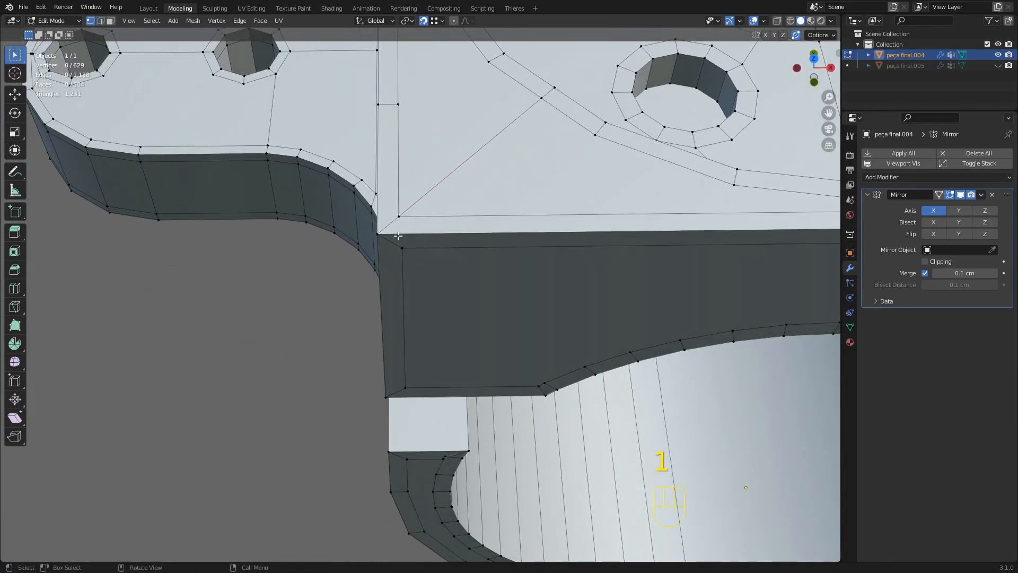
middle_click_drag(452, 291, 529, 274)
key("d")
key("1")
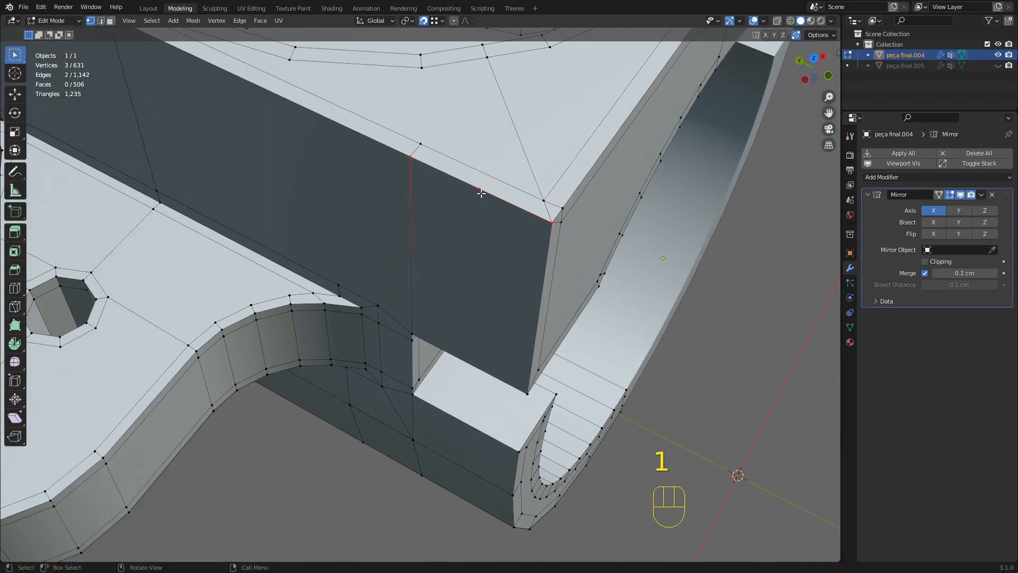
left_click(482, 193)
key("g")
key("y")
left_click(546, 203)
Subdivide the short diagonal at the top face's corner and snap its midpoint onto the new vertex on the top edge.
key("2")
left_click(548, 211)
key("d")
key("1")
left_click(550, 213)
key("g")
left_click(540, 217)
Subdivide the block's vertical corner edge and align its new vertex along Z with the end face's upper support loop.
middle_click_drag(546, 231, 494, 214)
key("2")
left_click(464, 206)
key("d")
key("1")
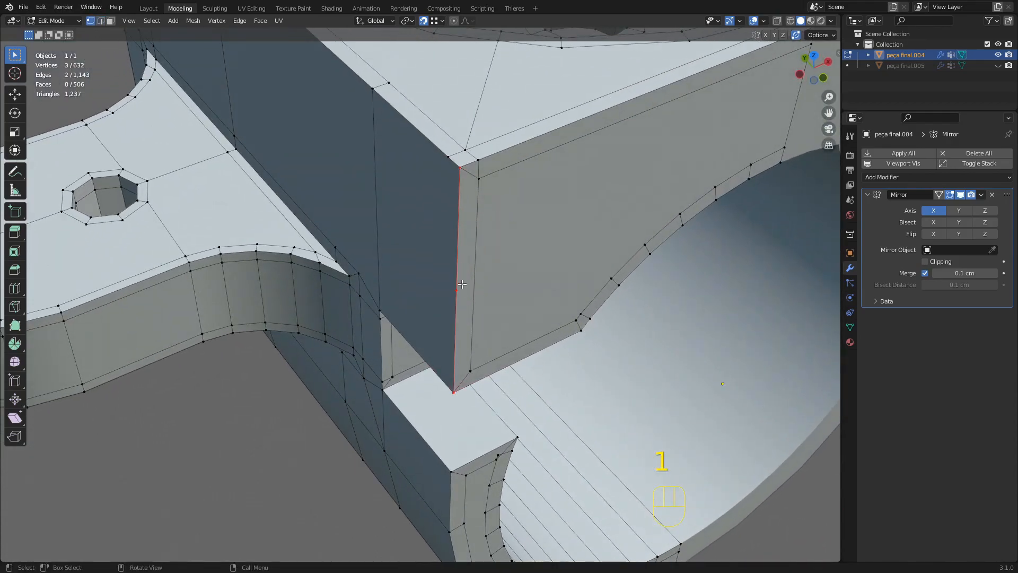
left_click(460, 288)
key("g")
key("z")
left_click(476, 184)
Subdivide the end face's short upper corner diagonal and snap its midpoint onto the new vertex on the vertical edge.
key("2")
left_click(466, 183)
key("d")
key("1")
left_click(466, 175)
key("g")
left_click(461, 186)
scroll(467, 188, "down", 2)
middle_click_drag(476, 191, 497, 193)
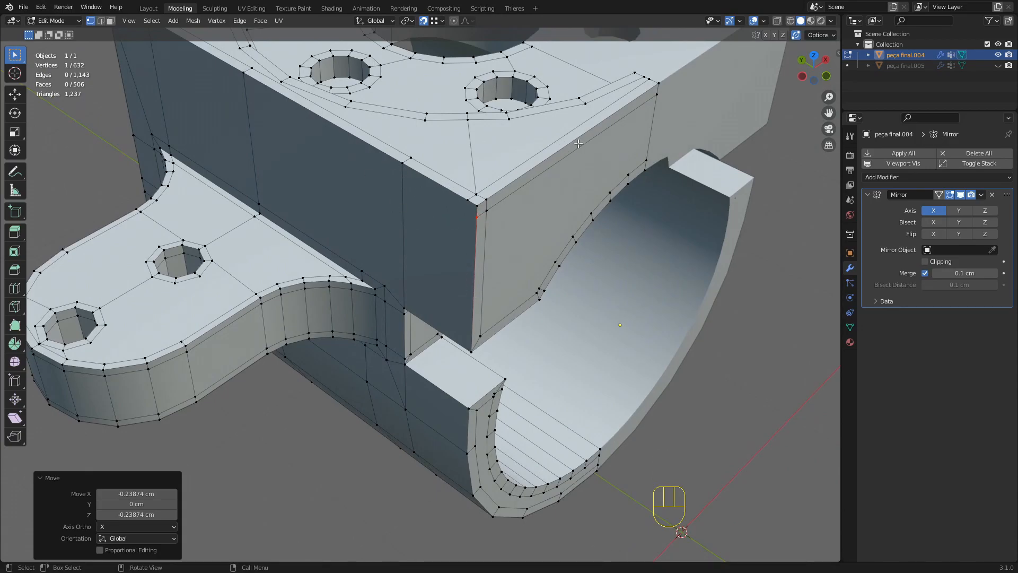
Try to inset the small ledge's top face together with the facing underside of the block.
scroll(492, 283, "down", 2)
middle_click_drag(509, 289, 501, 189)
scroll(439, 247, "up", 4)
key("2")
middle_click_drag(507, 235, 331, 425)
key("3")
left_click(455, 223)
left_click(406, 364, "shift")
key("i")
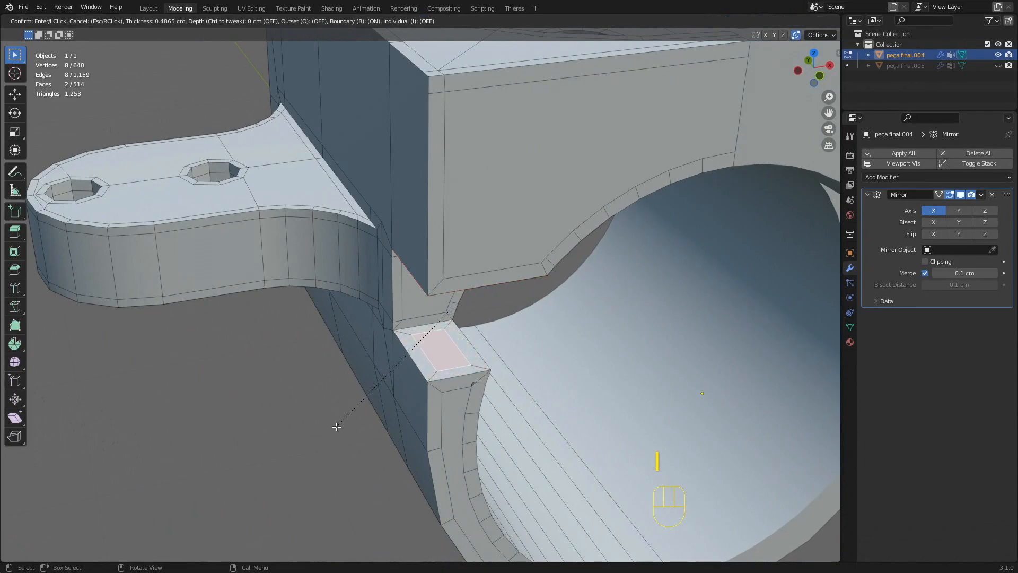
left_click(336, 426)
left_click(336, 426)
middle_click_drag(336, 427, 412, 304)
key("ctrl+z")
Subdivide the front and back edges of the small ledge's top face with 2 cuts.
key("2")
left_click(411, 372, "shift")
key("d")
key("1")
key("ctrl+z")
key("ctrl+z")
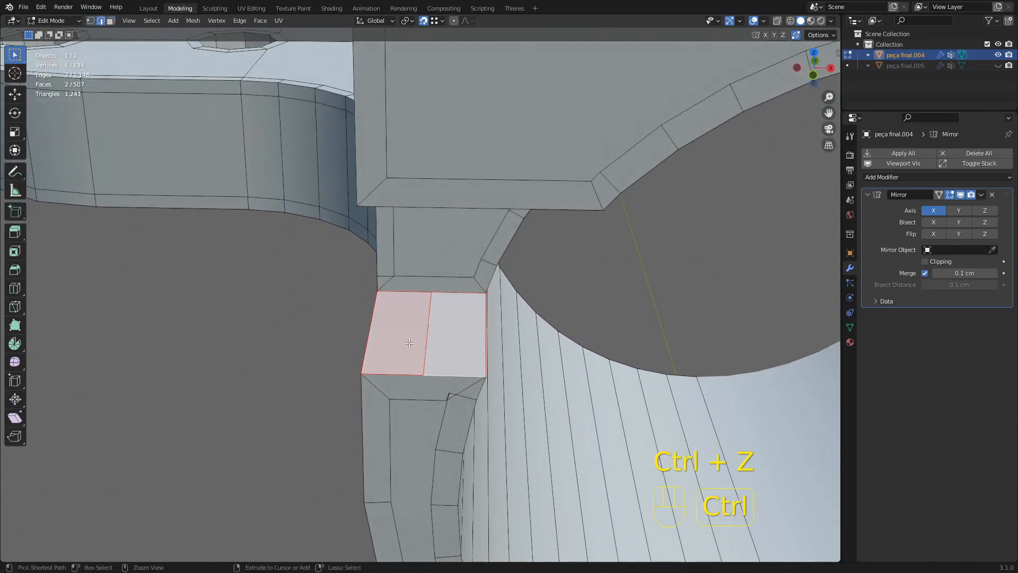
key("d")
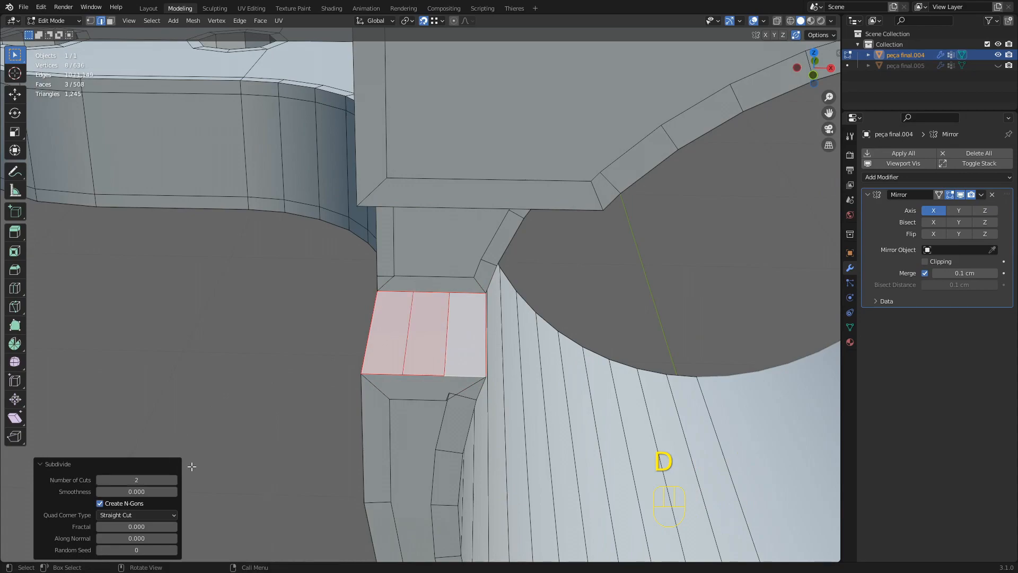
left_click(175, 480)
Slide the ledge top's two dividing edges outward, close to its outer and inner borders.
key("1")
left_click(432, 334)
key("2")
left_click(409, 329)
key("1")
key("g")
key("g")
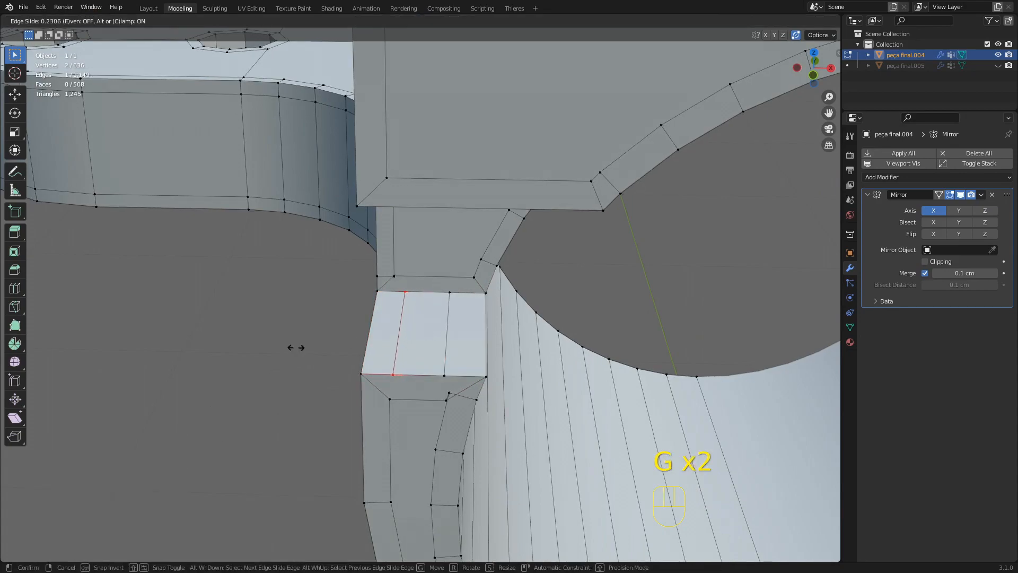
left_click(292, 348)
key("2")
left_click(449, 318)
key("1")
key("g")
key("g")
left_click(274, 334)
key("alt+a")
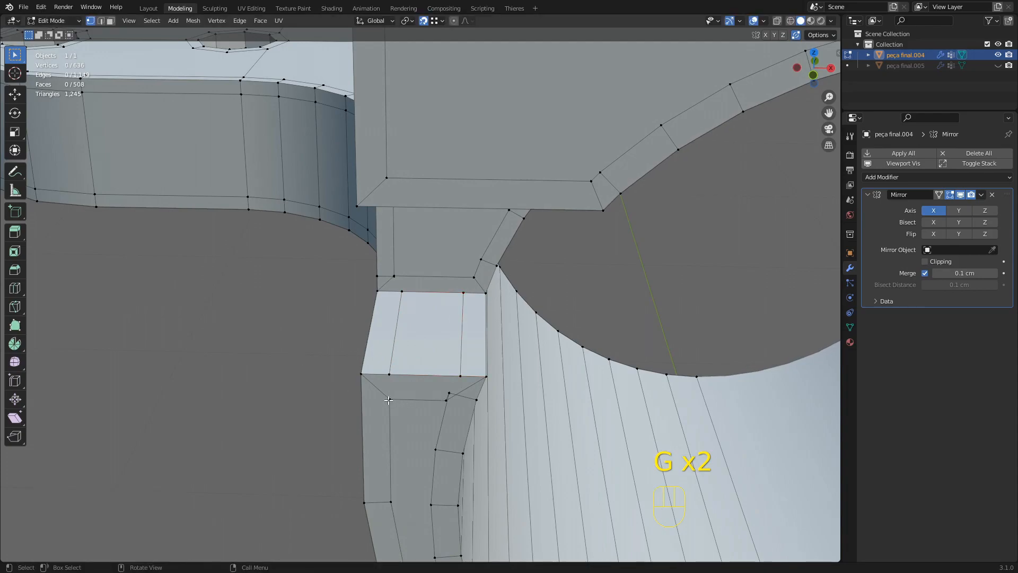
Snap the upper vertices of the ledge's end-face support loop onto the front ends of the ledge top's dividing edges.
key("g")
left_click(390, 376)
left_click(443, 399)
key("g")
left_click(446, 396)
key("g")
left_click(455, 384)
middle_click_drag(464, 388, 394, 335)
Subdivide the upright edges below the ledge and slide the new horizontal loop up close to the ledge's top.
key("2")
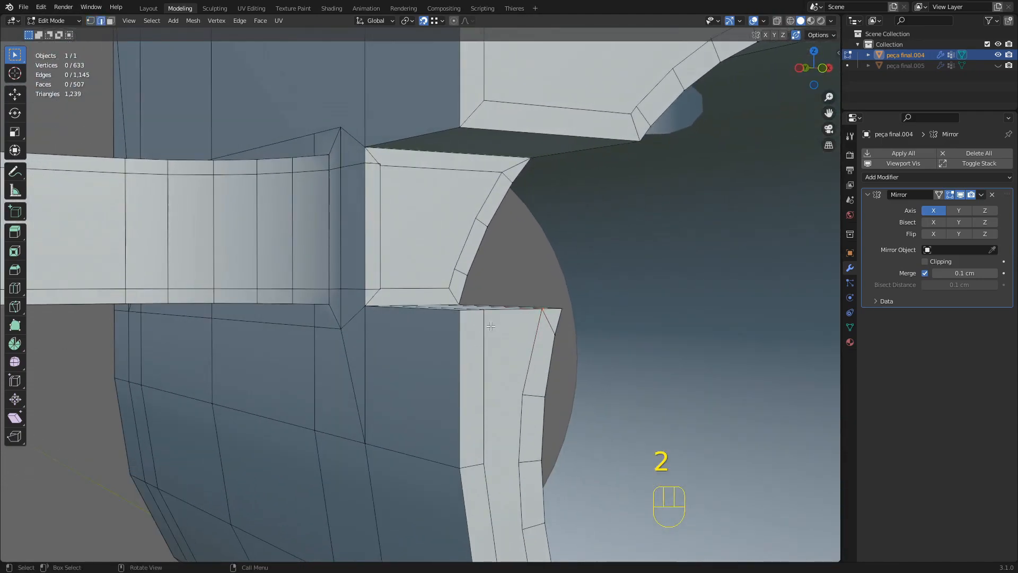
key("d")
key("1")
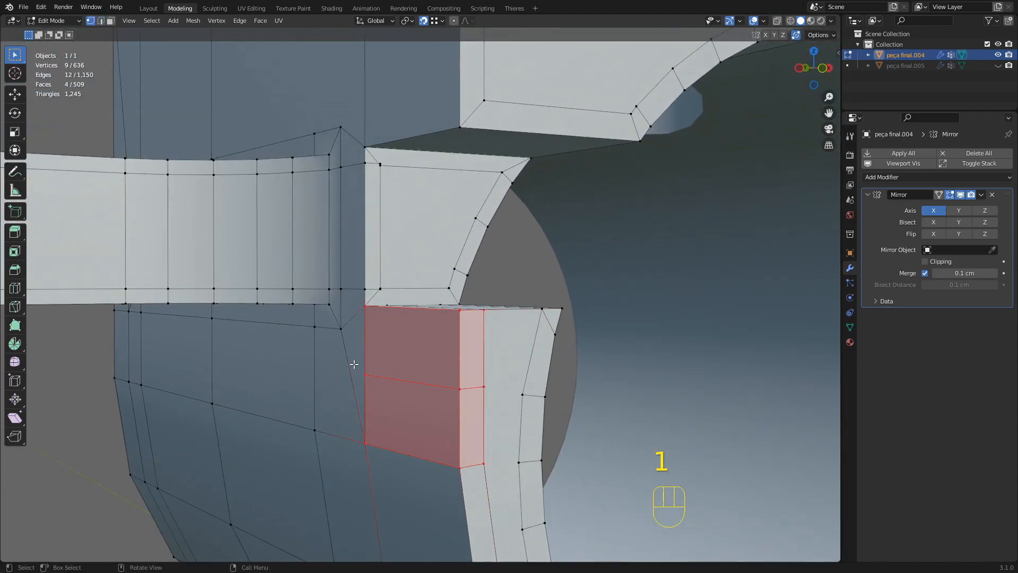
left_click_drag(490, 393, 484, 399)
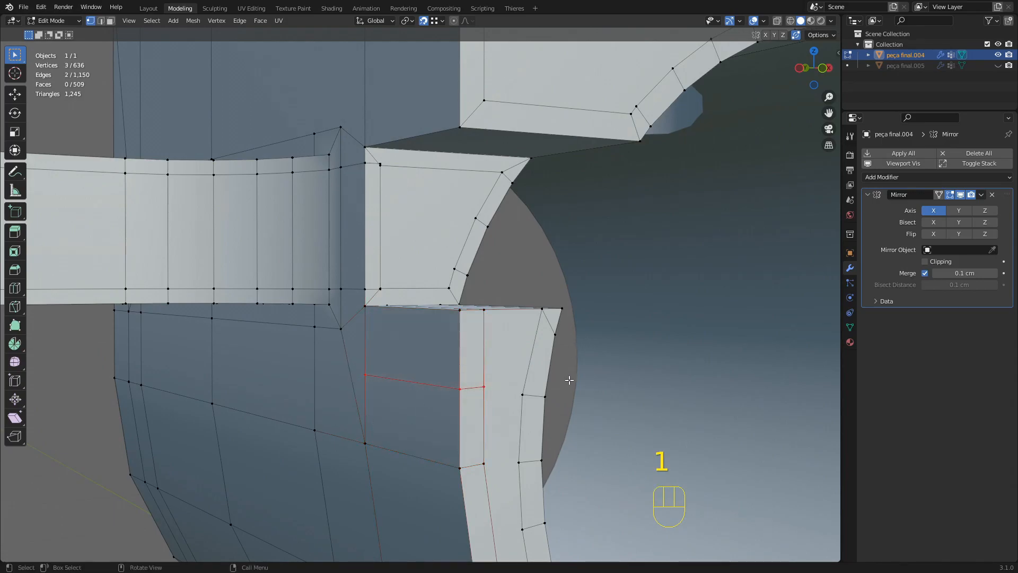
key("g")
key("g")
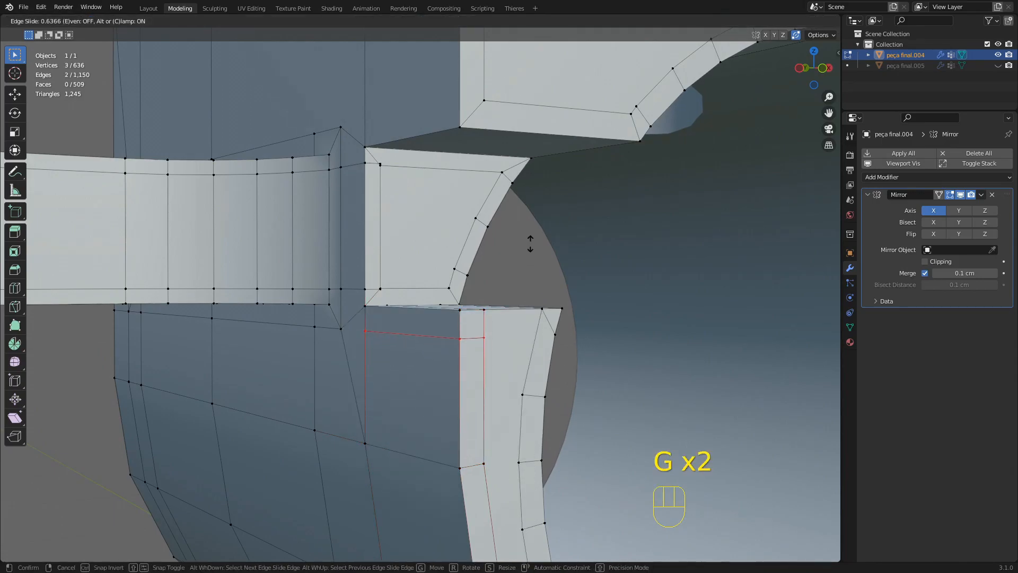
left_click(341, 325)
middle_click_drag(341, 325, 464, 316)
Connect the new horizontal loop across the ledge's end face to the bore rim and remove the old diagonal with Limited Dissolve.
left_click(427, 339)
key("j")
key("2")
key("x")
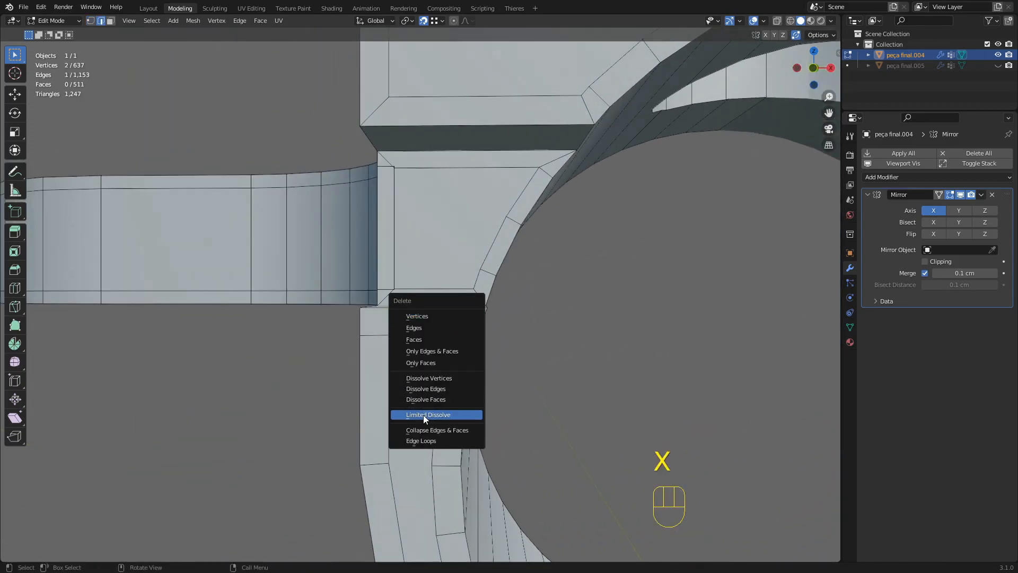
left_click(424, 415)
middle_click_drag(425, 415, 491, 270)
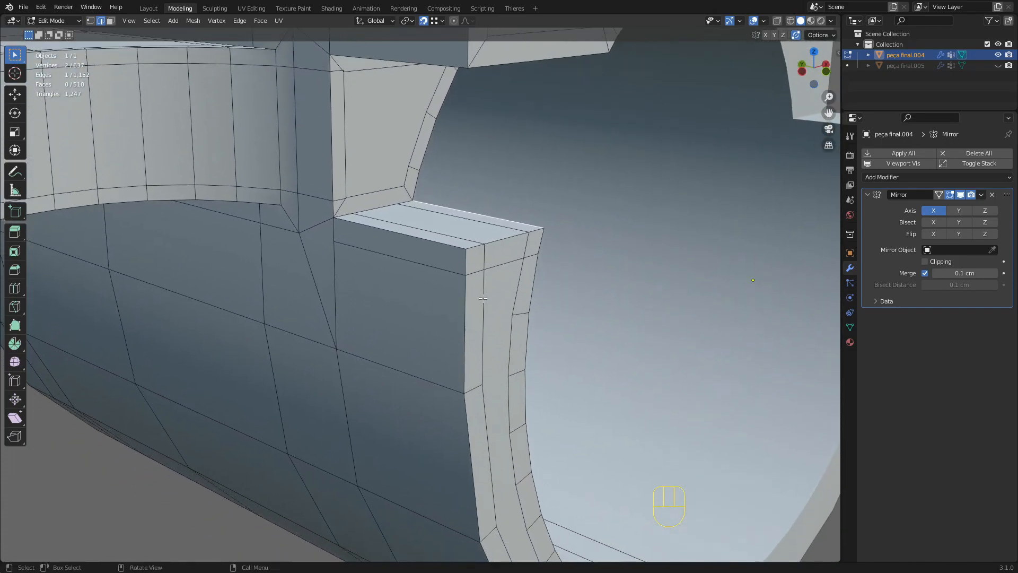
Reroute the recessed wall's lower outer corner onto the ledge's support edge and remove its diagonal with Limited Dissolve.
middle_click_drag(424, 313, 483, 290)
middle_click_drag(366, 302, 409, 227)
key("1")
key("g")
key("Escape")
key("g")
left_click(414, 233)
left_click(423, 251, "shift")
key("2")
key("x")
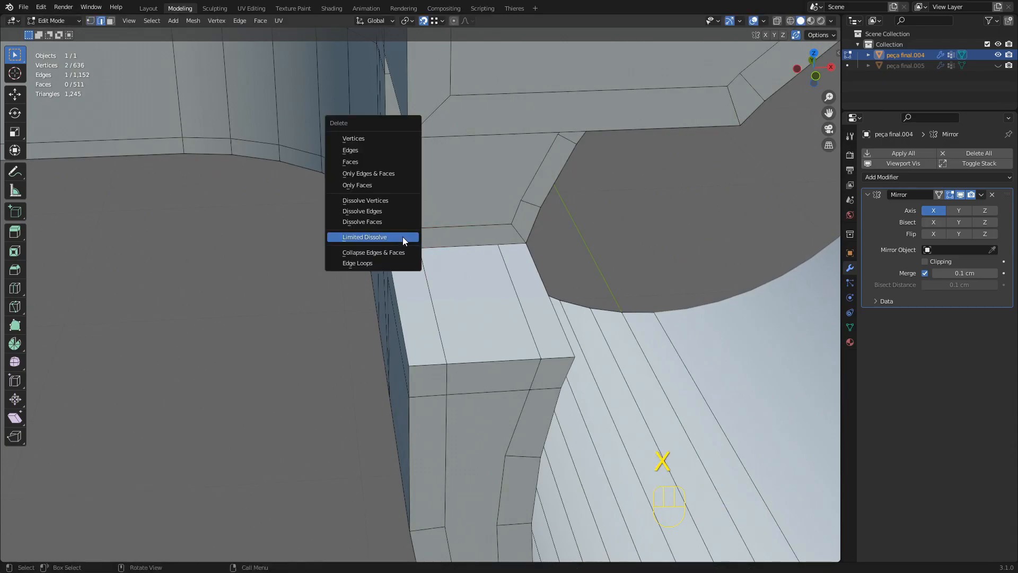
left_click(402, 236)
middle_click_drag(402, 236, 489, 329)
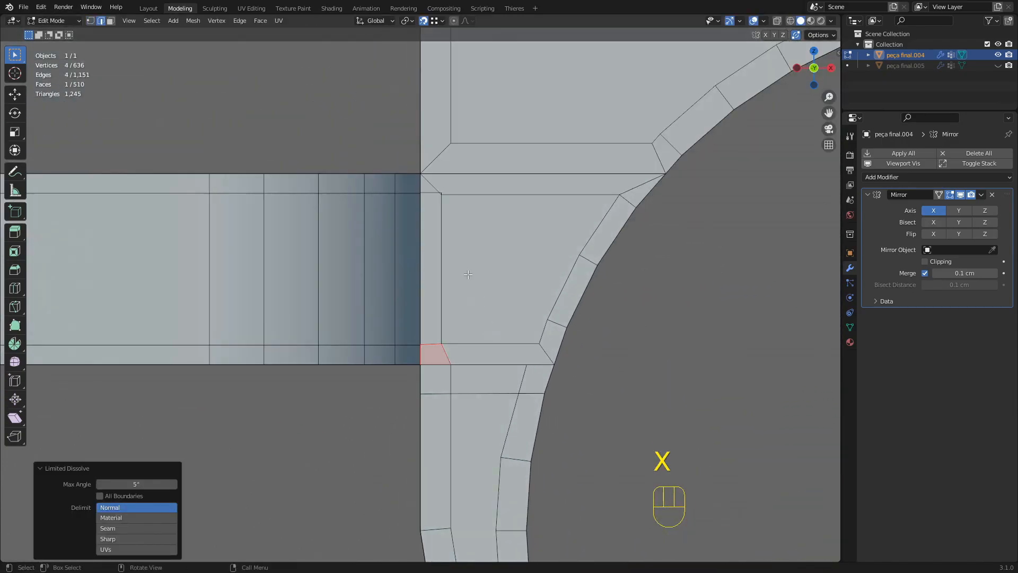
Align the recessed wall's vertical support edge along X with the ledge's support edge and level its lower vertex along Z.
key("1")
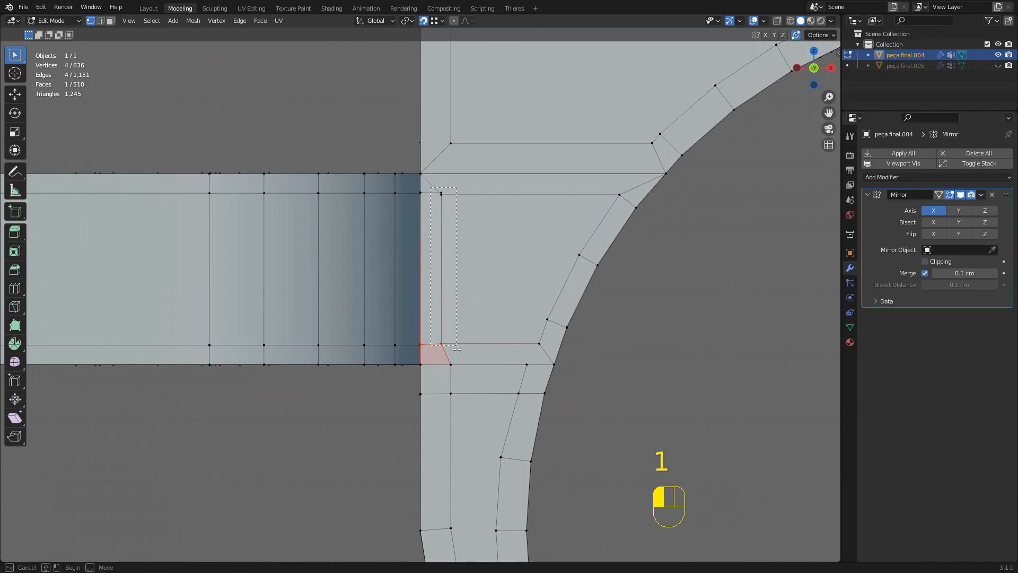
key("g")
left_click_drag(457, 349, 457, 350)
key("y")
key("x")
left_click(458, 356)
key("g")
key("z")
left_click(430, 347)
middle_click_drag(422, 270, 464, 272)
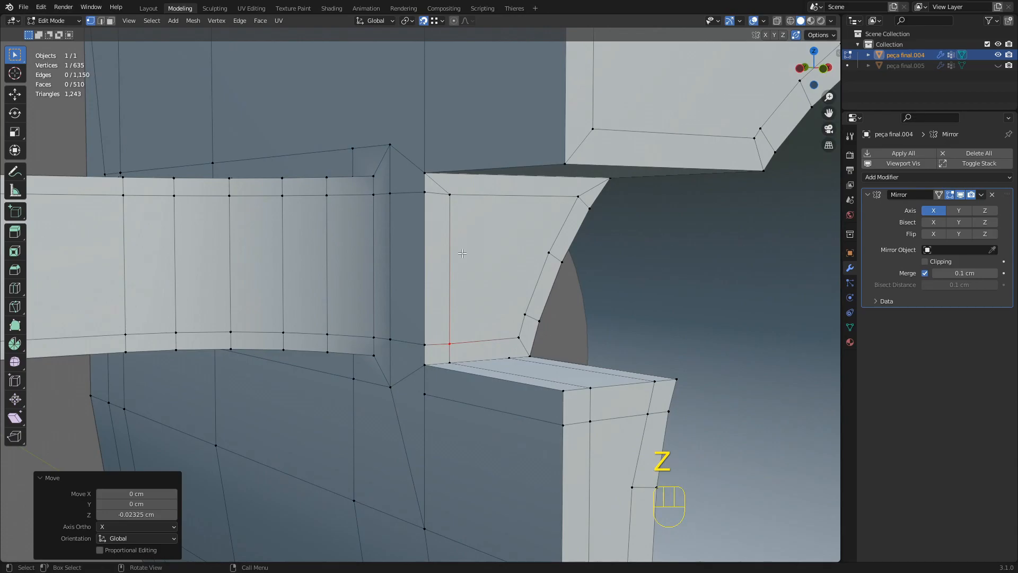
left_click(450, 194)
key("g")
key("Escape")
middle_click_drag(450, 195, 429, 164)
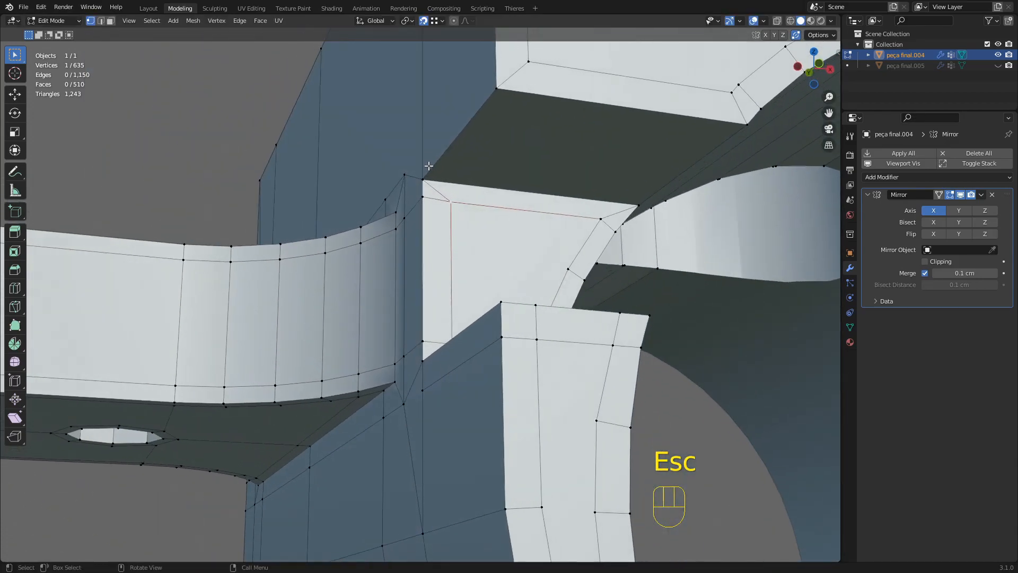
Subdivide the two long edges of the recess's dark underside face with two cuts to add two cross edges.
key("2")
left_click(523, 98)
left_click(494, 188, "shift")
middle_click_drag(495, 188, 512, 199)
key("d")
left_click(172, 479)
key("1")
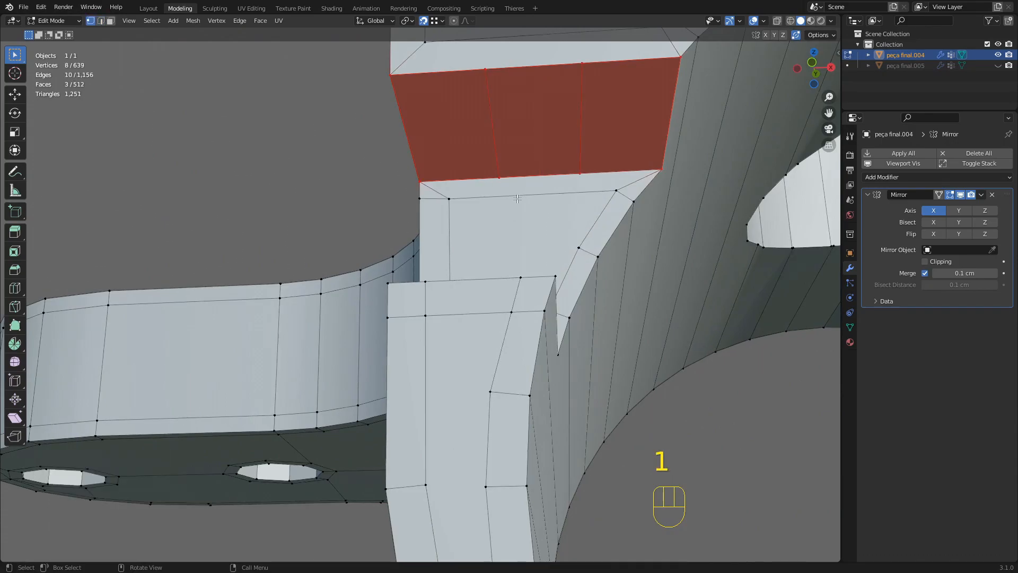
Slide the underside face's cross edge nearest the outer wall into line with the recessed wall's vertical support edge.
key("2")
left_click(494, 130)
middle_click_drag(491, 137, 510, 135)
key("1")
key("g")
key("g")
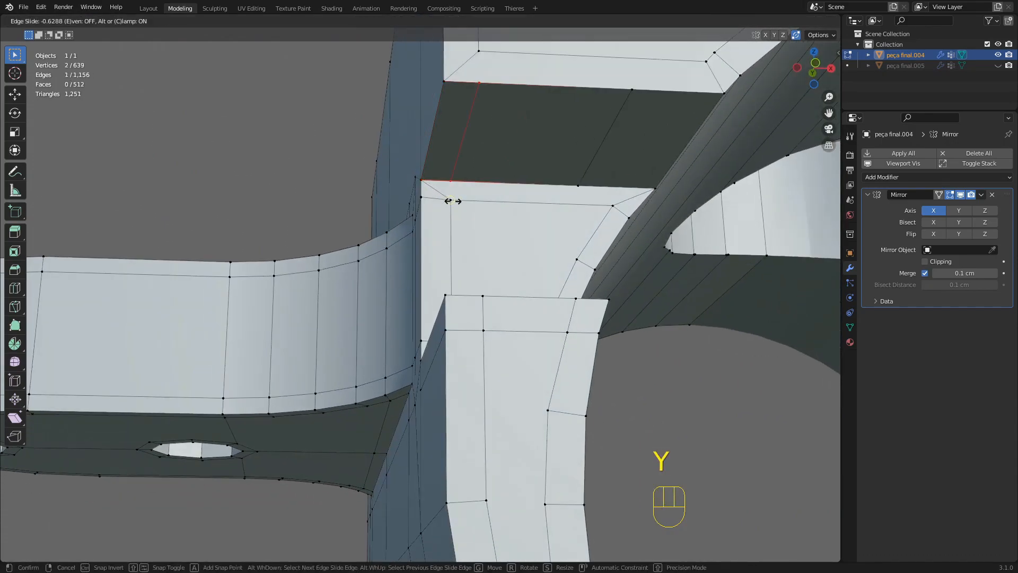
left_click(455, 201)
Slide the underside face's other cross edge close to the large bore's rim as a support edge.
middle_click_drag(588, 183, 467, 162)
key("2")
left_click(585, 166)
key("grave")
scroll(535, 207, "down", 3)
scroll(516, 181, "down", 5)
scroll(472, 276, "up", 4)
key("1")
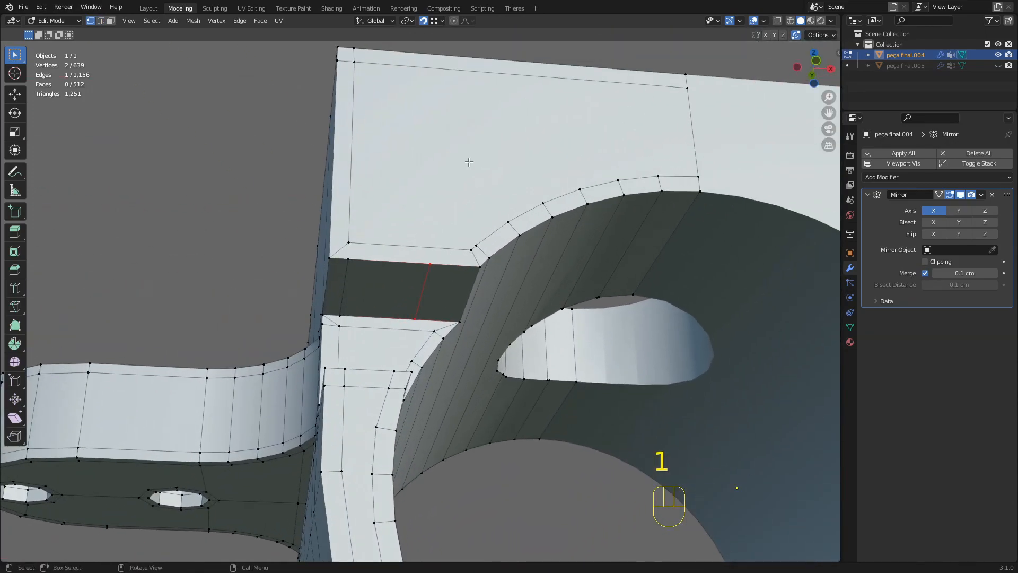
key("g")
key("g")
left_click(508, 153)
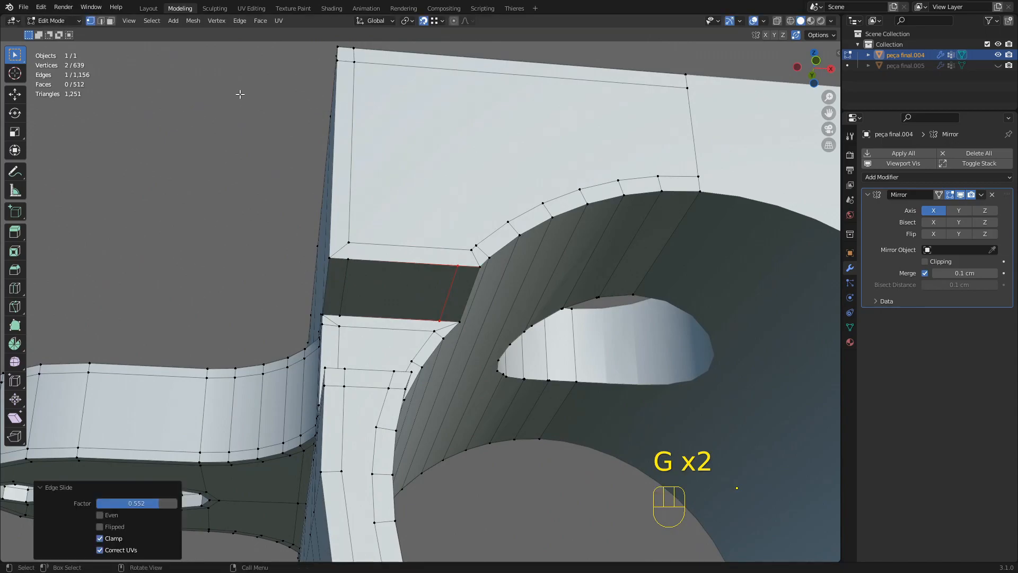
Save the project as aula.blend in the Vídeos de Dicas folder.
left_click(23, 8)
left_click(53, 92)
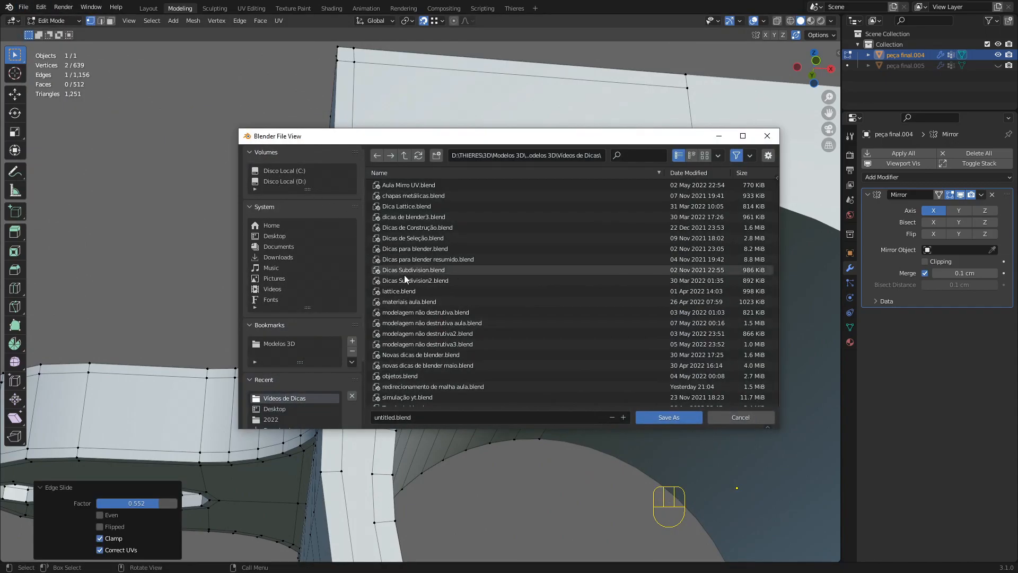
left_click(422, 417)
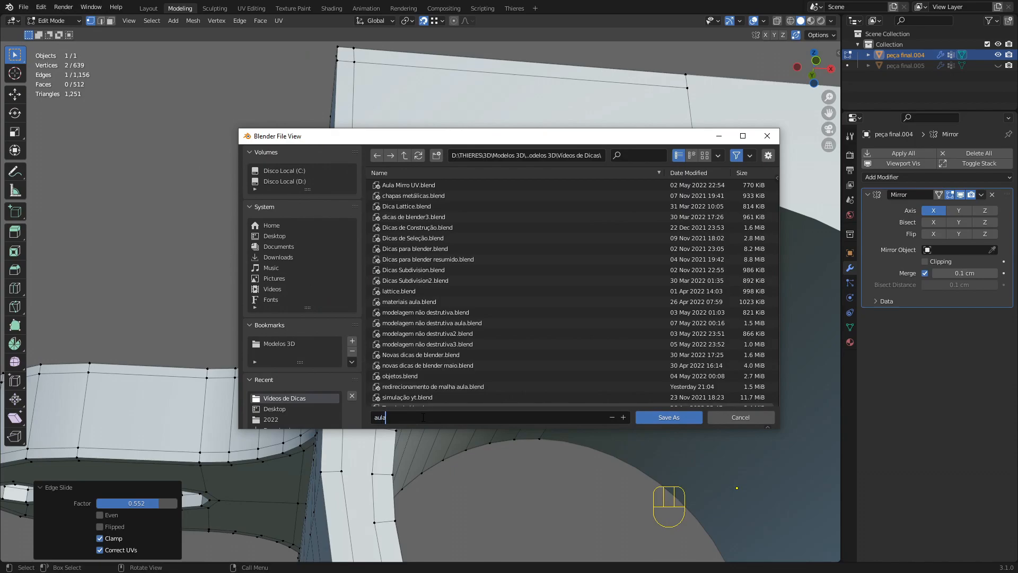
left_click(669, 417)
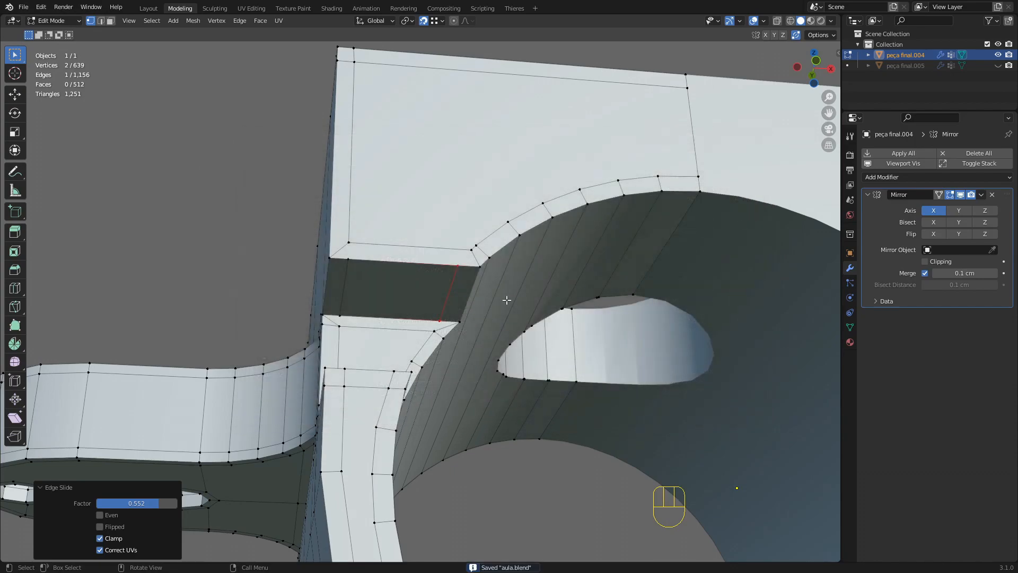
Slide the selected edge of the notch face closer to the bore opening.
scroll(486, 290, "up", 5)
key("g")
key("g")
key("Escape")
key("g")
key("g")
left_click(151, 226)
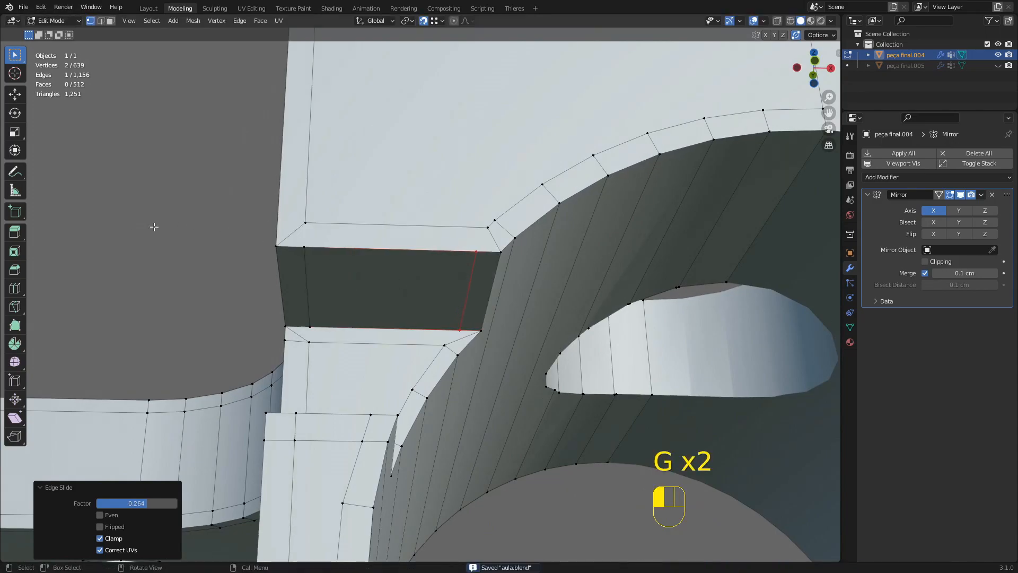
Subdivide the short diagonal edge at the notch's lower inner corner and snap the new vertex onto the end of the neighbouring support edge.
key("2")
key("1")
left_click(463, 336)
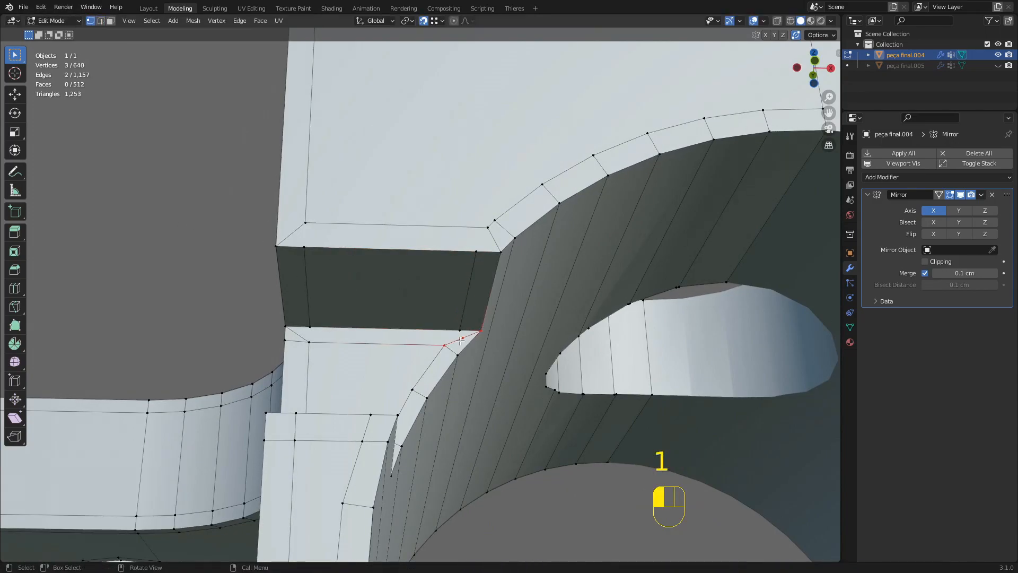
key("g")
left_click(459, 330)
Subdivide the short diagonal edge at the notch's lower outer corner and snap the new vertex onto the adjacent support edge.
scroll(413, 329, "down", 2)
middle_click_drag(374, 331, 401, 325, "shift")
scroll(400, 325, "up", 2)
key("2")
left_click(343, 331)
key("d")
key("1")
left_click(334, 330)
key("g")
left_click(344, 325)
Subdivide the long edge above the notch, slide the new vertex close to the bore, and connect it to the support edge inside the notch.
middle_click_drag(339, 348, 308, 329)
key("2")
left_click(475, 243)
key("d")
key("1")
key("g")
key("g")
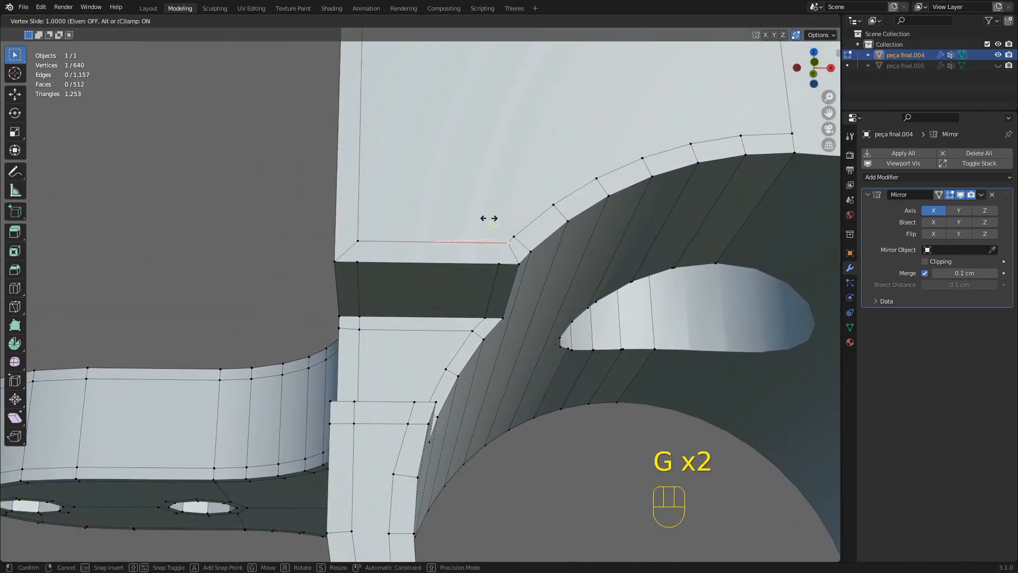
left_click(452, 200)
key("g")
key("g")
left_click(242, 188)
left_click(498, 260, "shift")
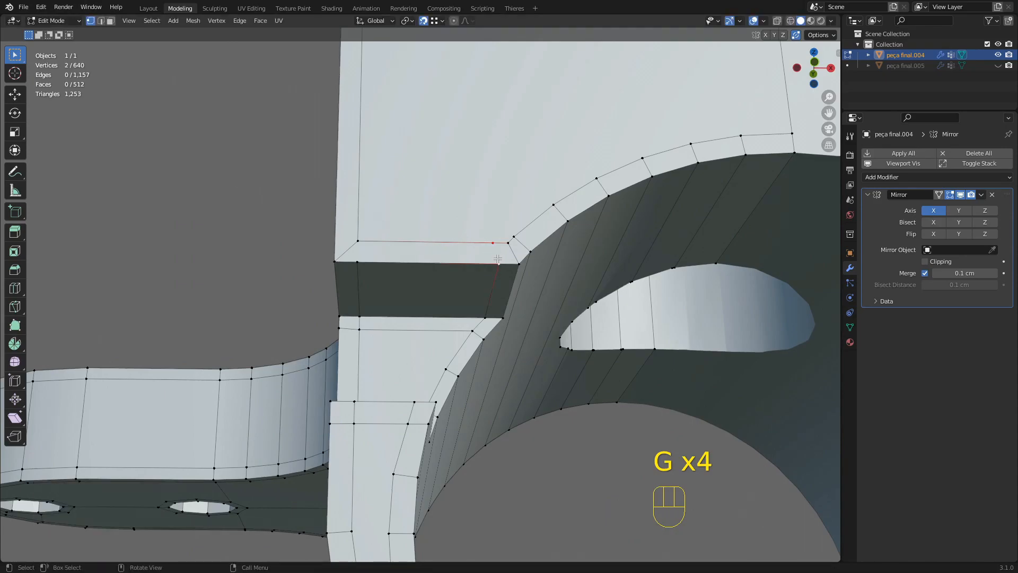
Subdivide the block's vertical outer corner edge above the notch and lower the new vertex along Z to the support line.
middle_click_drag(438, 255, 429, 257)
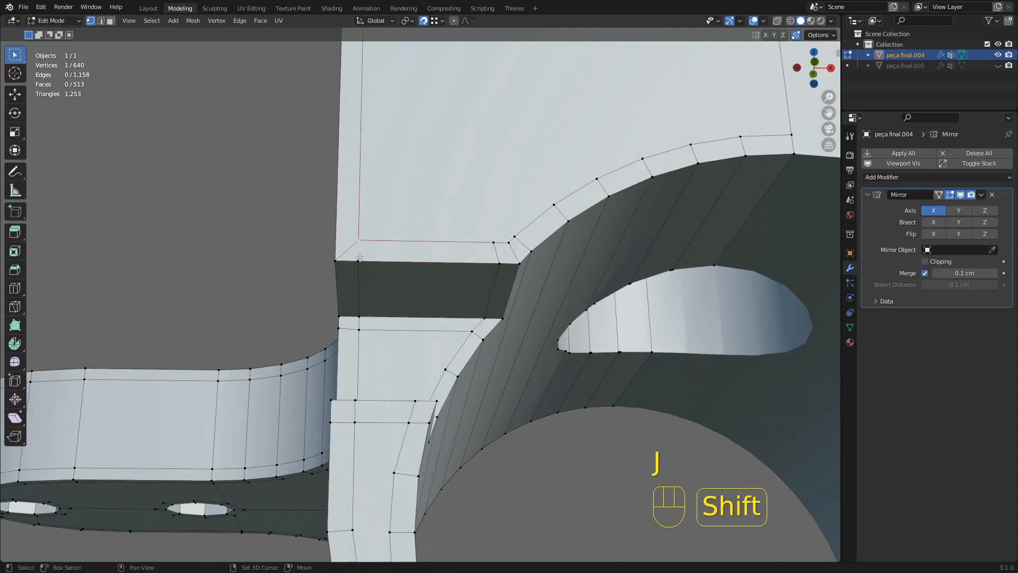
middle_click_drag(355, 235, 422, 294)
key("2")
key("1")
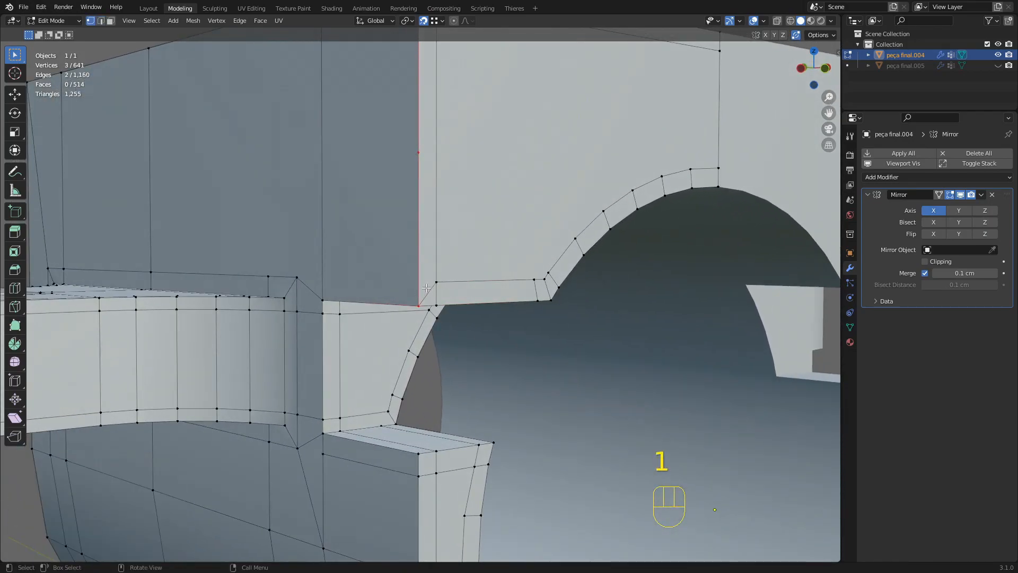
key("g")
key("z")
left_click(417, 282)
left_click(417, 282, "shift")
Apply a Limited Dissolve to the extra edge at the notch's upper outer corner.
middle_click_drag(395, 280, 604, 287)
key("2")
key("x")
left_click(431, 277)
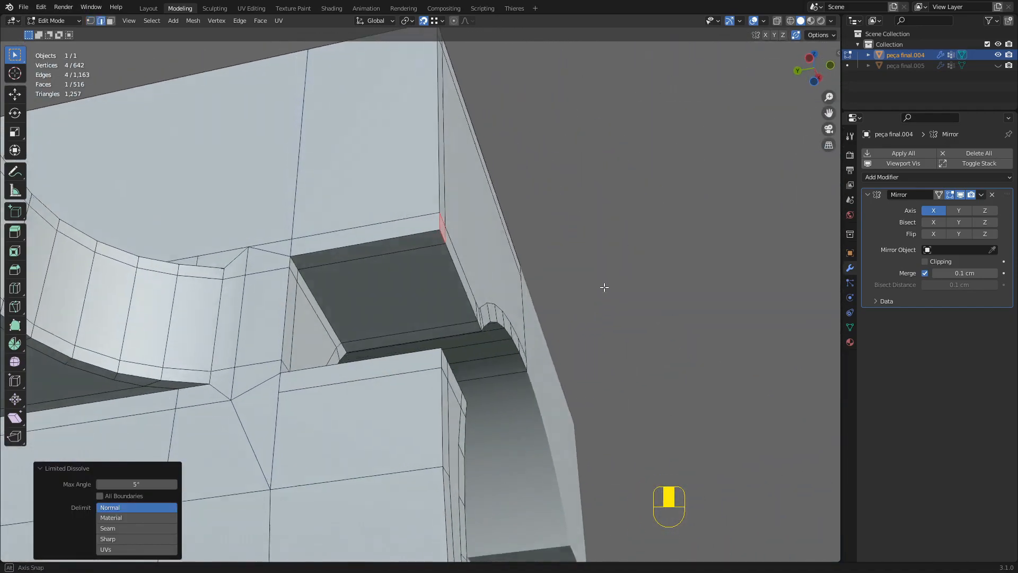
scroll(520, 288, "down", 7)
middle_click_drag(506, 366, 546, 284)
scroll(498, 253, "up", 2)
middle_click_drag(455, 210, 454, 340, "alt")
scroll(452, 341, "up", 2)
left_click(515, 369)
scroll(441, 291, "up", 2)
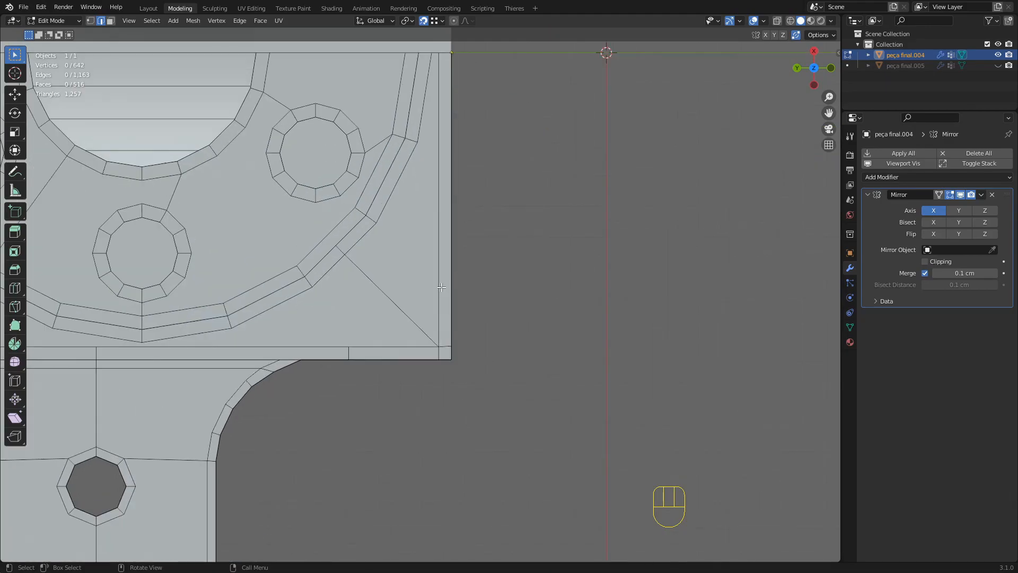
key("k")
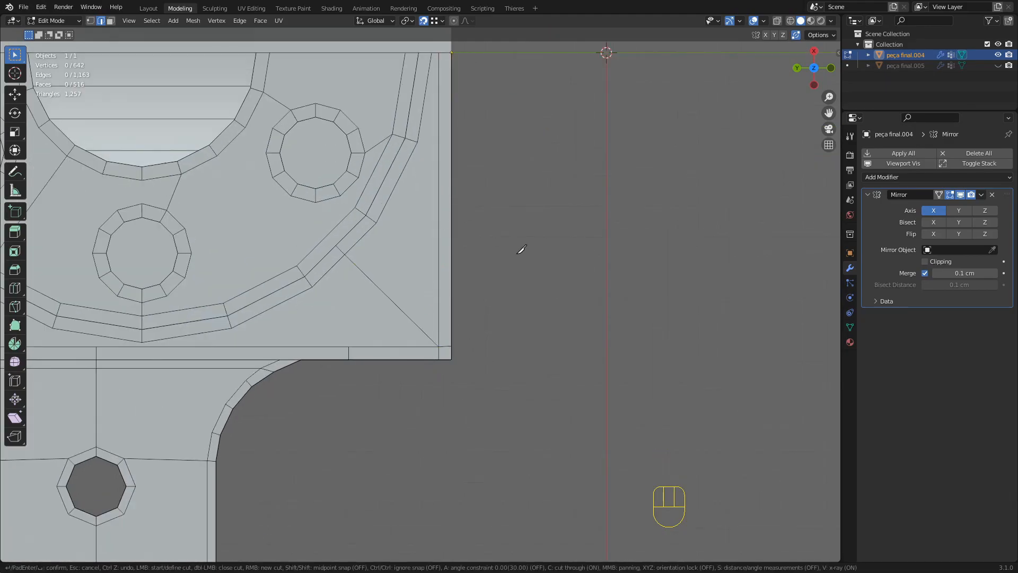
middle_click_drag(495, 171, 397, 294)
middle_click_drag(459, 314, 485, 284)
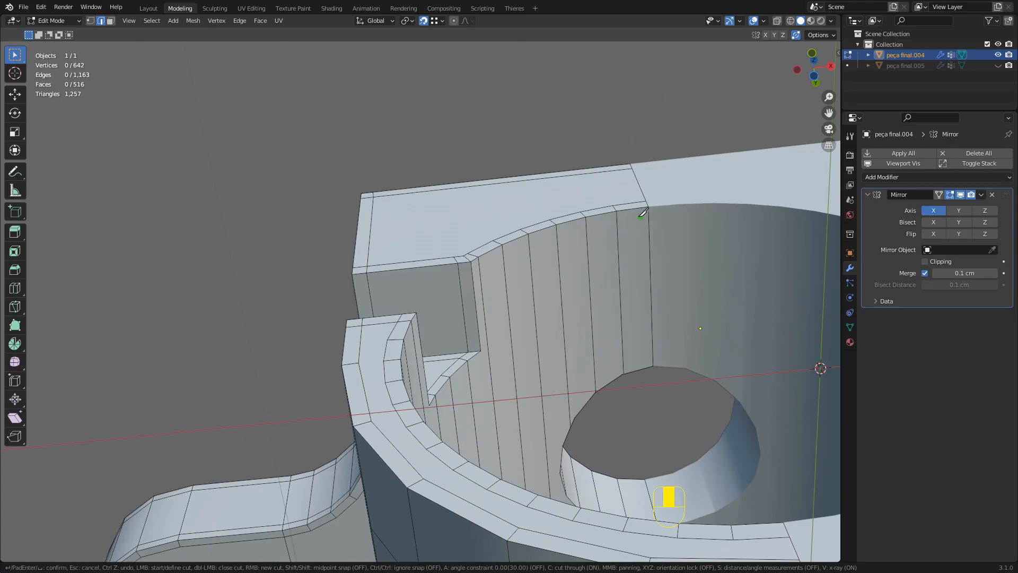
middle_click_drag(481, 268, 588, 399)
middle_click_drag(476, 343, 440, 354, "alt")
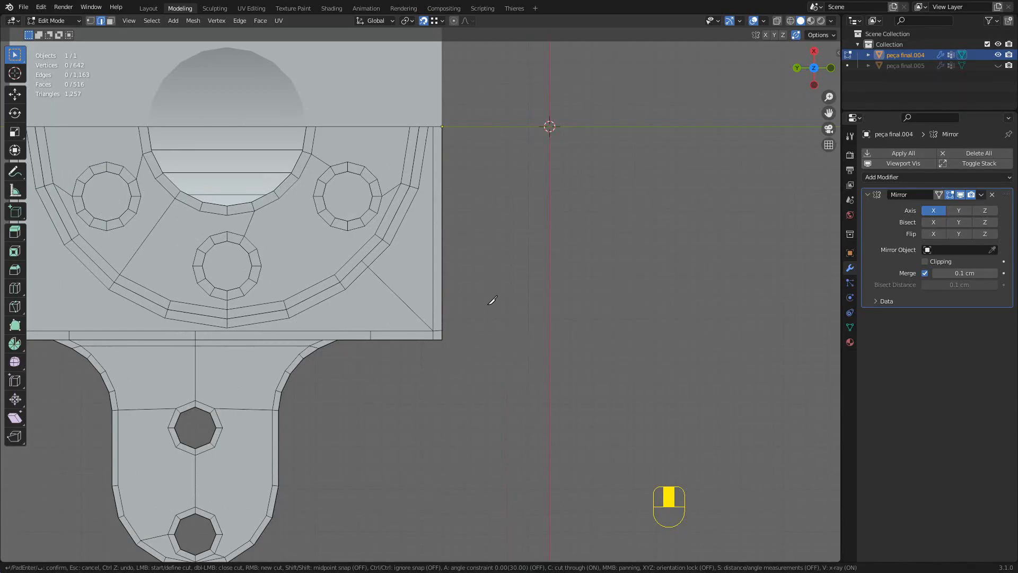
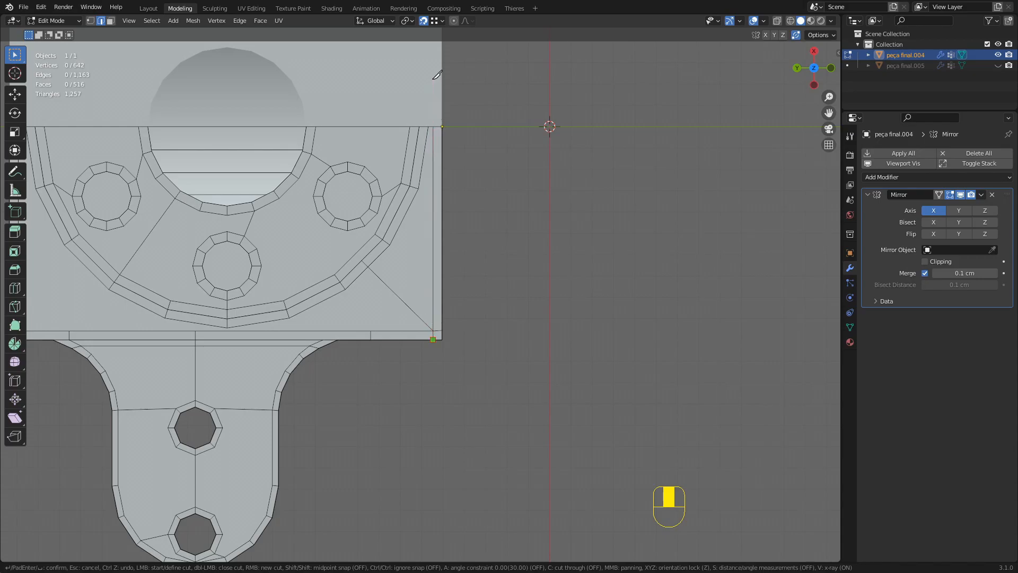
key("Escape")
Knife-cut a straight vertical line through the whole part in side view, just inside its notched end.
middle_click_drag(520, 264, 530, 291)
key("k")
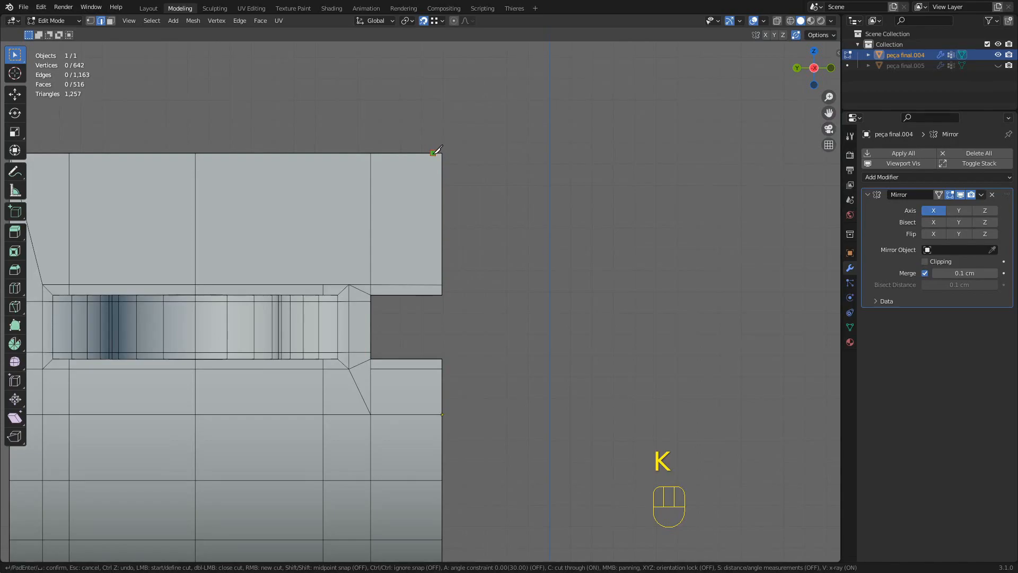
left_click(434, 153)
scroll(446, 222, "down", 4)
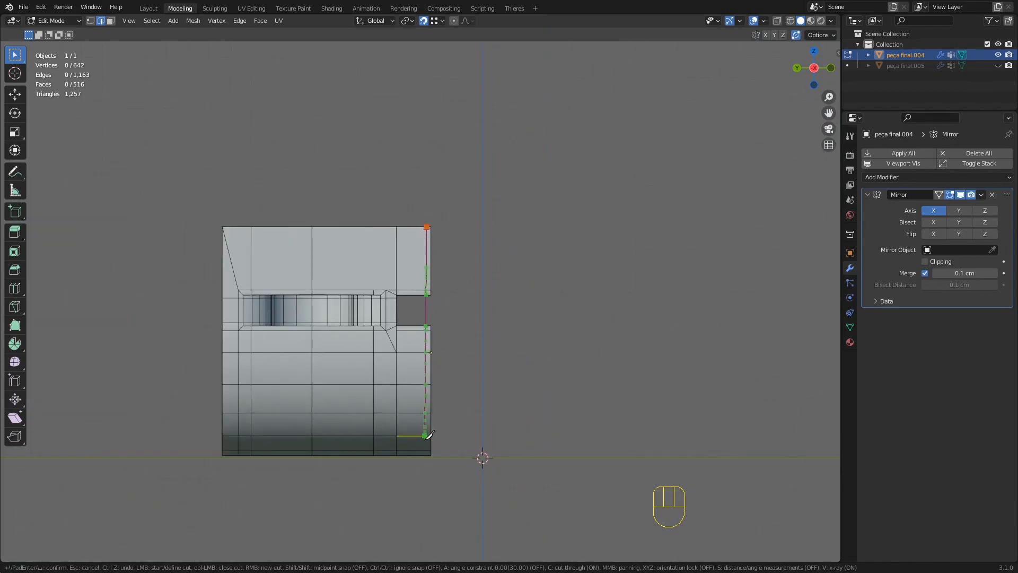
key("Return")
Examine the new cut around the block's end face, the notch and the bore opening.
middle_click_drag(515, 284, 323, 225)
scroll(488, 202, "up", 5)
scroll(488, 202, "up", 1)
middle_click_drag(540, 118, 617, 259)
left_click(620, 152)
middle_click_drag(619, 152, 562, 477)
middle_click_drag(562, 477, 520, 469, "shift")
middle_click_drag(520, 469, 440, 161, "shift")
middle_click_drag(501, 376, 493, 287, "shift")
scroll(494, 420, "down", 3)
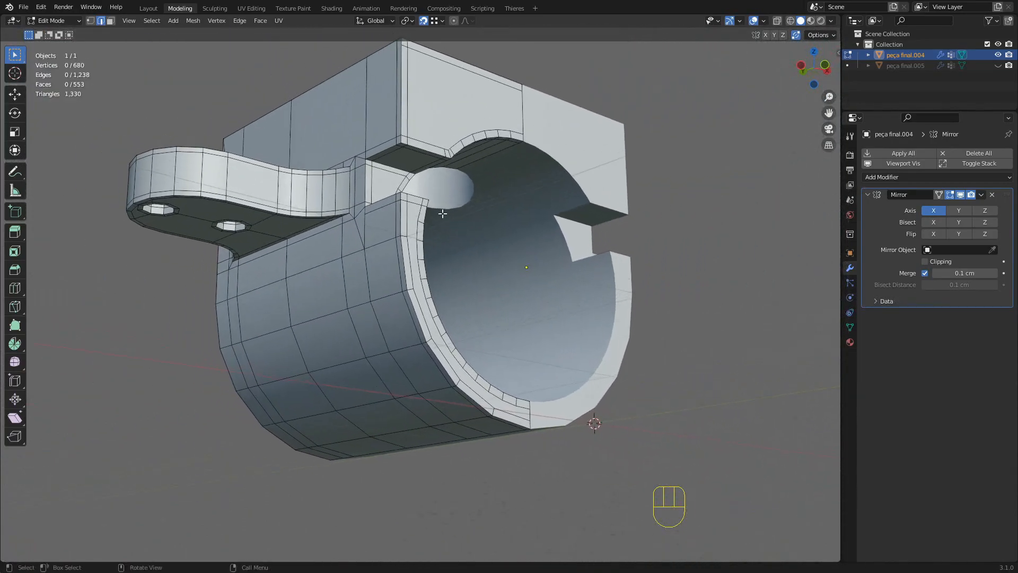
Dissolve the surplus edges left by the cut near the notch.
middle_click_drag(447, 216, 512, 239)
middle_click_drag(396, 210, 437, 195, "shift")
scroll(425, 259, "up", 4)
middle_click_drag(447, 153, 405, 202)
key("x")
left_click(397, 355)
Move the vertical edge above the notch about 0.43 cm along Y, away from the notch.
middle_click_drag(398, 354, 413, 217)
key("1")
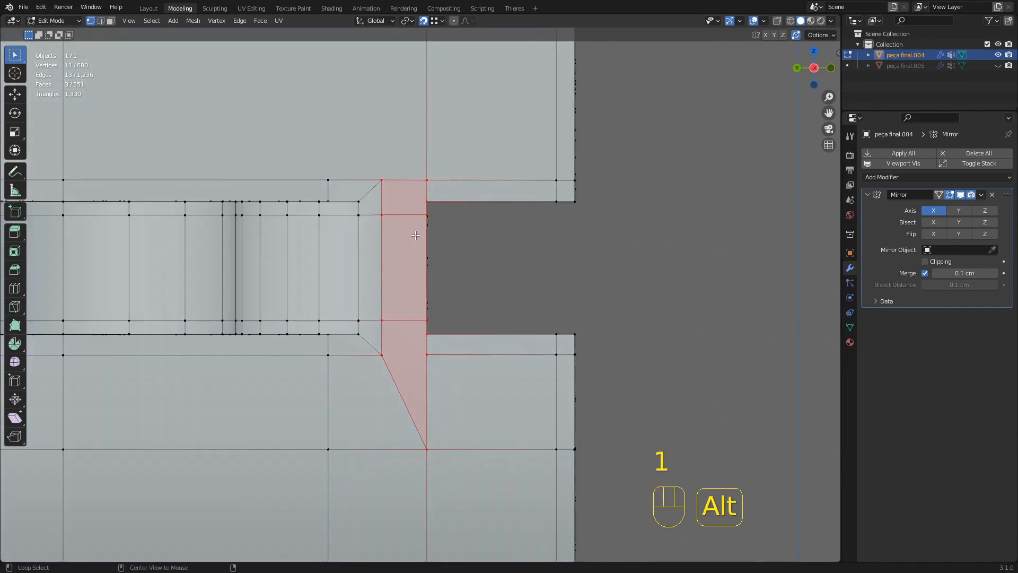
scroll(416, 210, "up", 1)
scroll(433, 79, "down", 2)
middle_click_drag(434, 72, 440, 176, "shift")
scroll(441, 176, "down", 1)
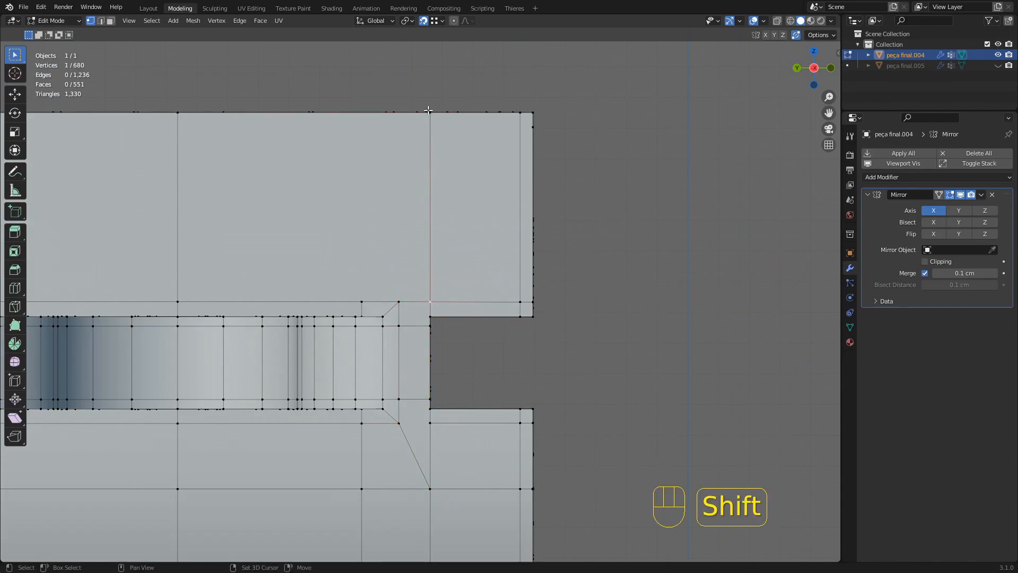
key("g")
key("y")
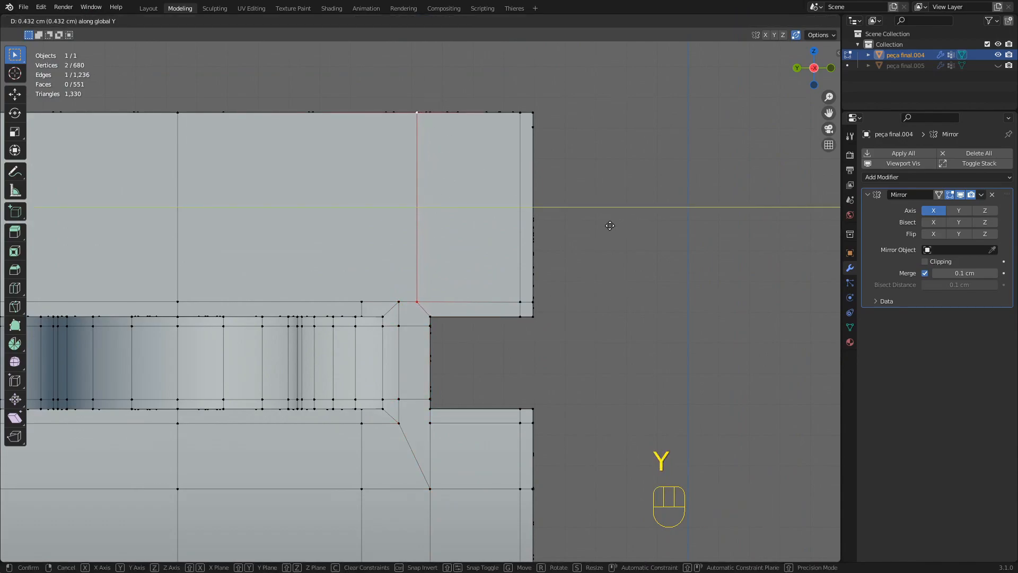
left_click(610, 226)
Select the vertex column below the notch through the mesh and move it along Y to line up with the edge above.
middle_click_drag(444, 438, 435, 268, "shift")
left_click(432, 309)
scroll(427, 315, "down", 4)
key("z")
left_click_drag(428, 291, 445, 463)
key("z")
scroll(469, 255, "up", 3)
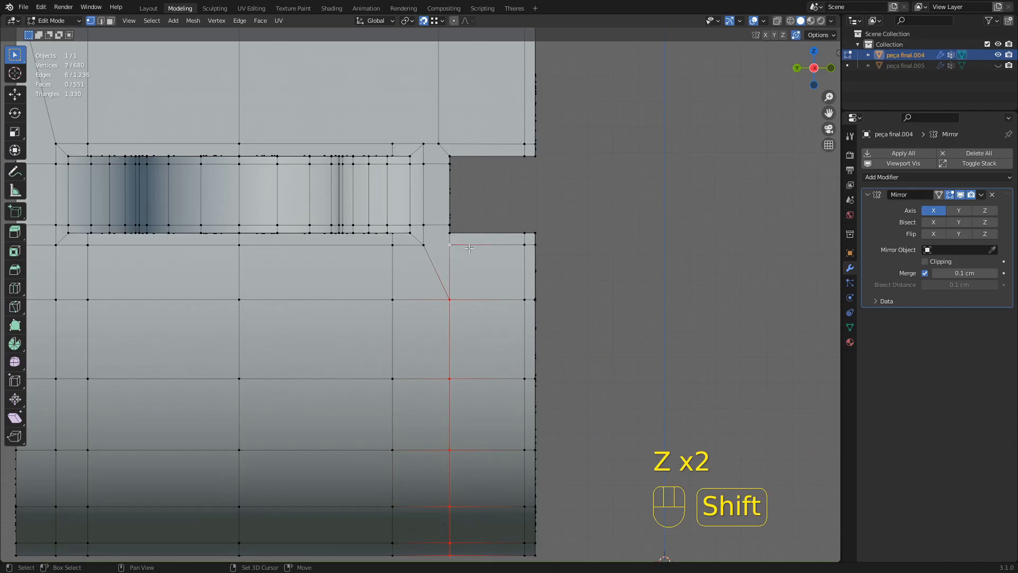
key("g")
key("y")
left_click(439, 143)
Connect the shifted vertex above the notch to the one below it, across the side face beside the tab.
left_click(439, 142)
mouse_move(429, 209)
middle_mouse_down()
mouse_move(422, 242)
mouse_move(438, 190)
middle_mouse_up()
middle_click_drag(423, 136, 424, 133)
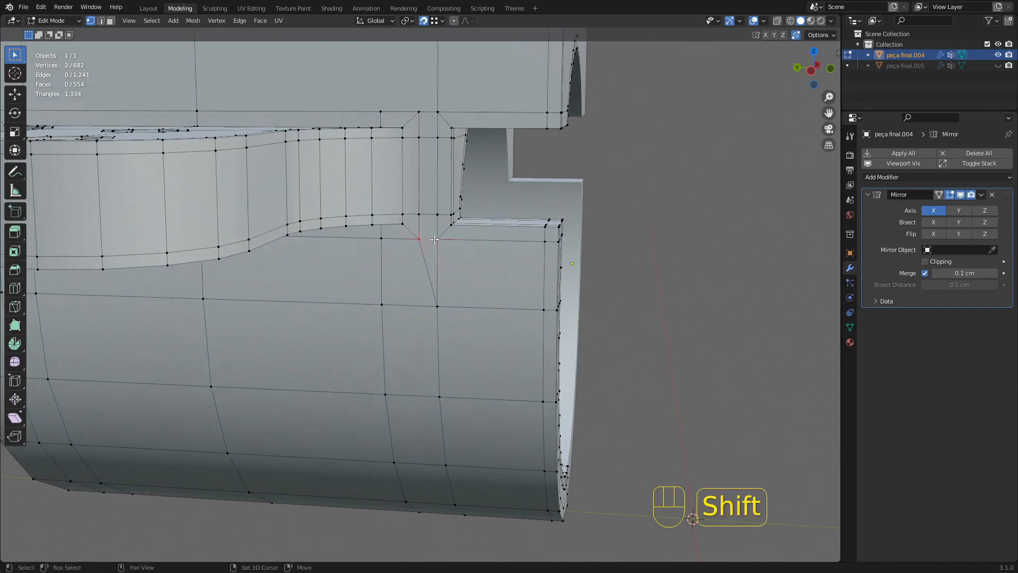
left_click(428, 336)
Move the vertex column beside the tab about 0.59 cm along Y, merging it into the neighbouring corner vertices.
mouse_move(430, 297)
middle_mouse_down()
mouse_move(435, 276)
mouse_move(438, 297)
middle_mouse_up()
scroll(446, 237, "down", 3)
mouse_move(435, 209)
middle_mouse_down()
mouse_move(431, 247)
mouse_move(431, 190)
middle_mouse_up()
left_click_drag(430, 185, 442, 258, "shift")
left_click(441, 161, "shift")
middle_click_drag(441, 161, 439, 210)
middle_click_drag(439, 210, 423, 244, "shift")
scroll(423, 200, "up", 2)
key("g")
key("y")
left_click(412, 200)
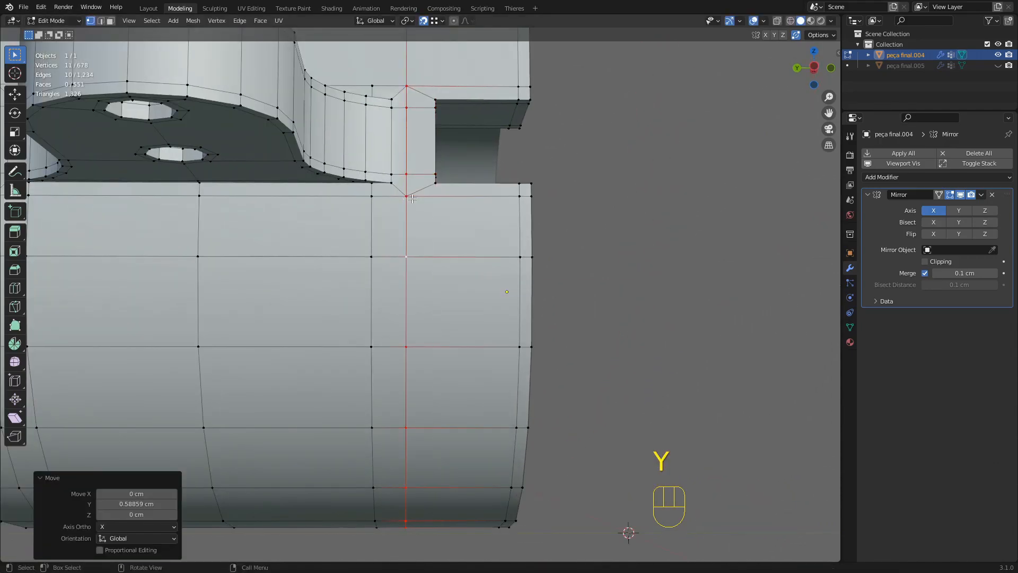
left_click(575, 270)
Select the full vertical loop between the tab and the notch and move it about -0.18 cm along Y.
scroll(576, 269, "down", 1)
key("2")
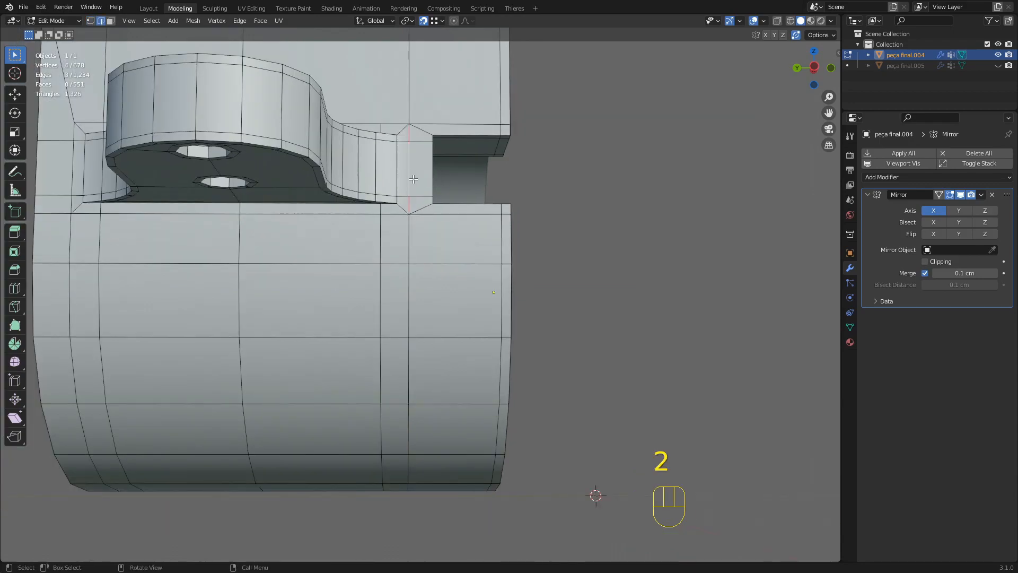
scroll(417, 182, "down", 4)
middle_click_drag(418, 182, 413, 157)
key("1")
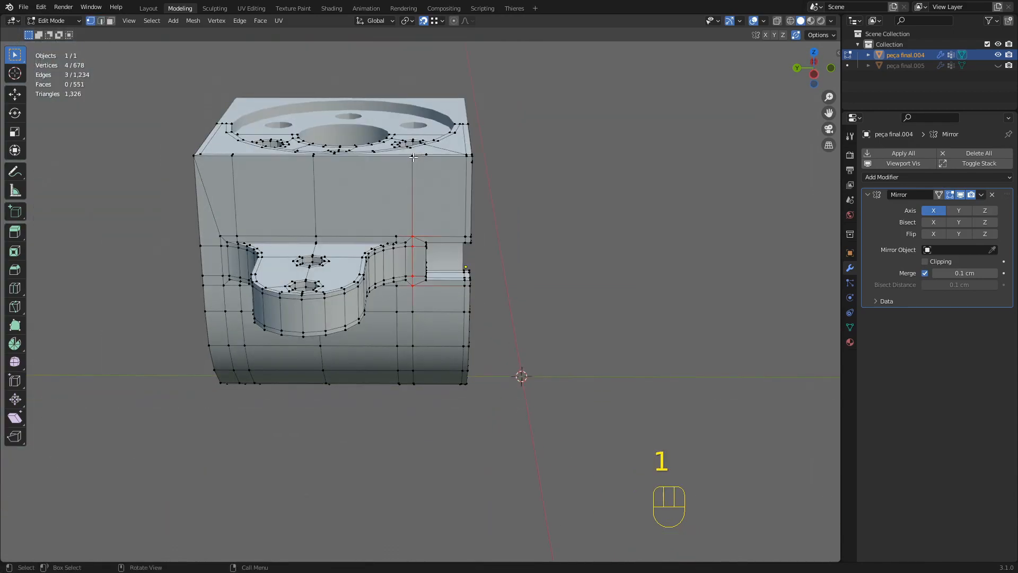
middle_click_drag(417, 331, 469, 253)
scroll(462, 238, "up", 4)
middle_click_drag(446, 186, 434, 337, "shift")
scroll(435, 337, "up", 2)
key("g")
key("y")
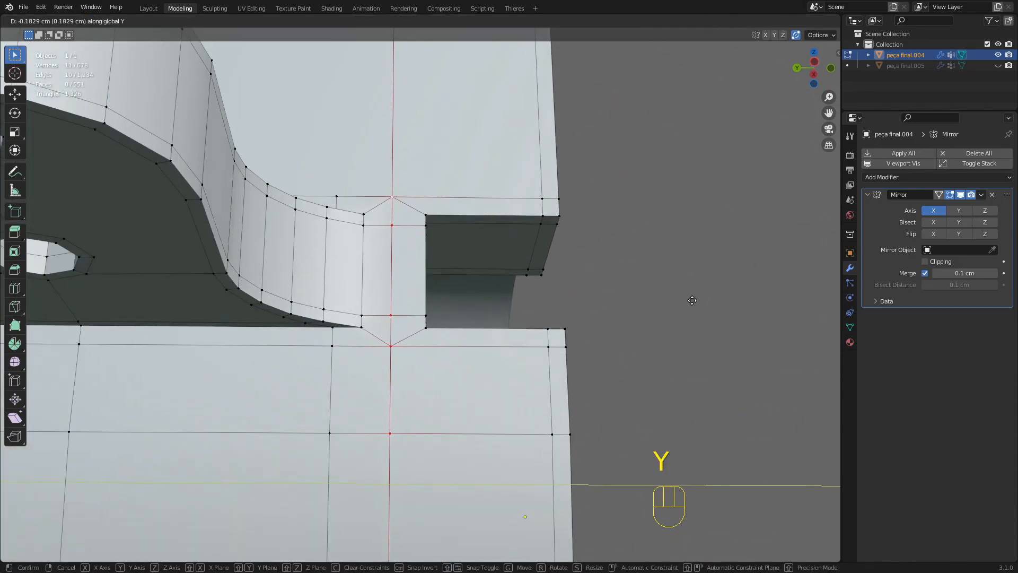
left_click(692, 293)
left_click(691, 267)
Move the stray vertex on the block's top rim about 0.8 cm along Y to align with the vertical loop.
scroll(637, 267, "down", 3)
middle_click_drag(530, 259, 429, 259)
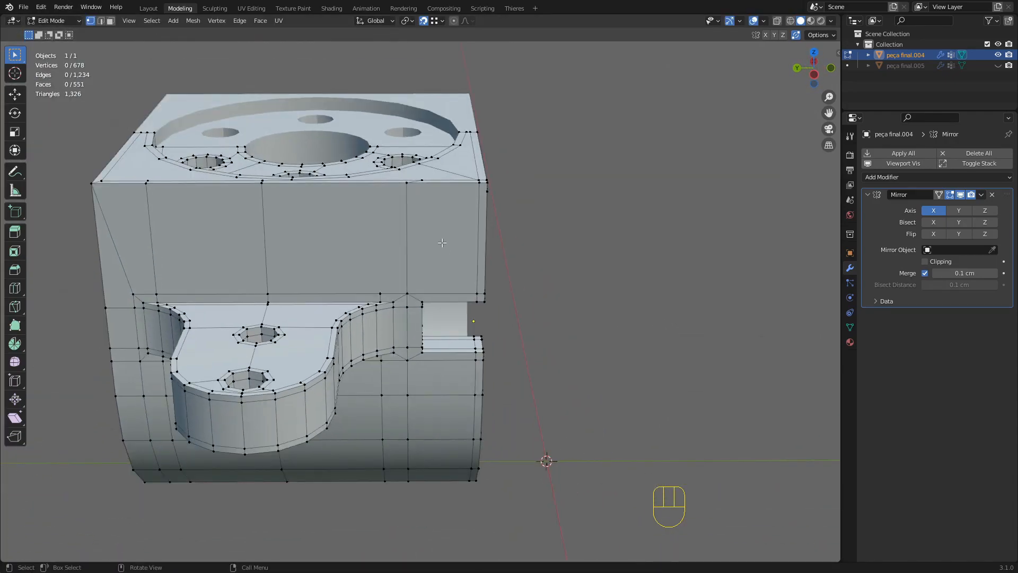
scroll(426, 254, "up", 3)
key("g")
key("y")
left_click(406, 240)
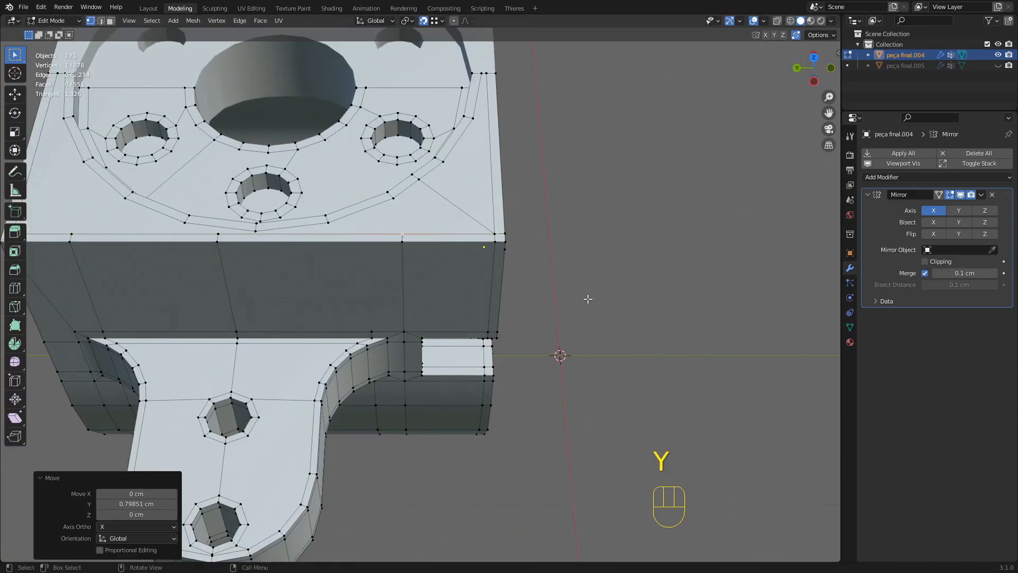
left_click(578, 296)
Return to Object Mode and add a Subdivision Surface modifier to the part.
scroll(521, 309, "down", 3)
key("Tab")
middle_click_drag(470, 334, 446, 257)
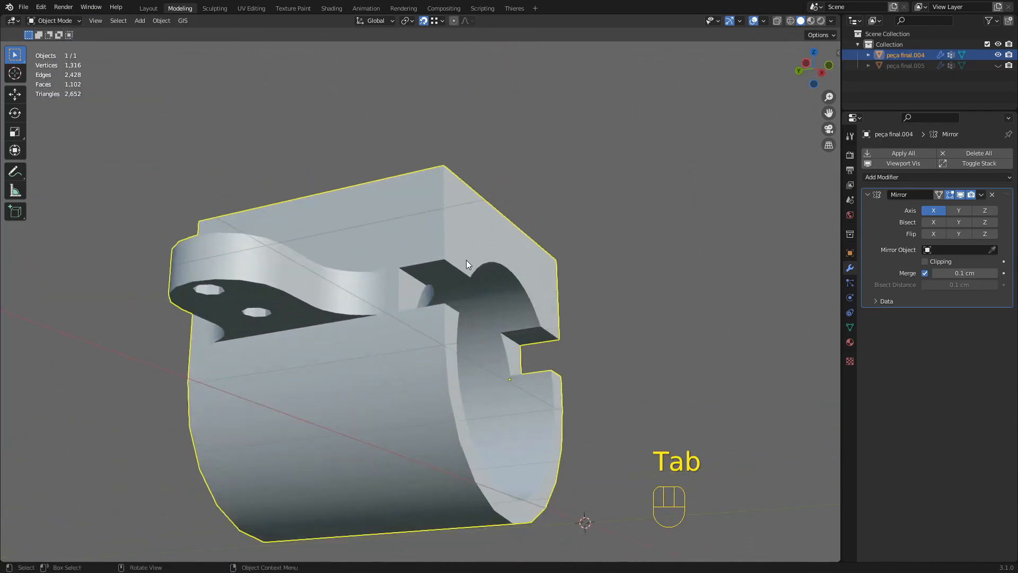
left_click(963, 177)
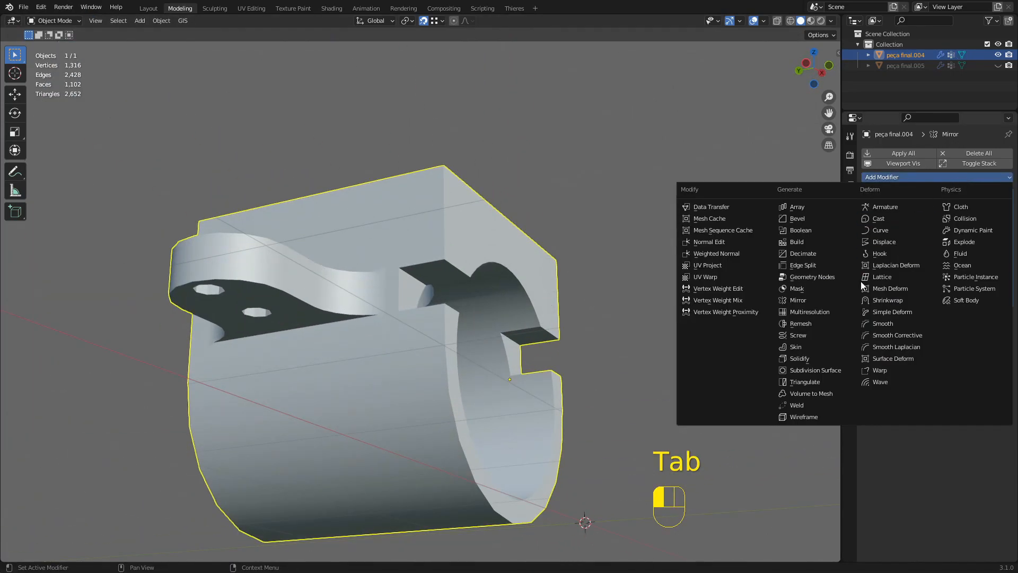
left_click(805, 369)
Set the Subdivision modifier's viewport levels to 3 and inspect the smoothed part from above.
middle_click_drag(542, 213, 1008, 341)
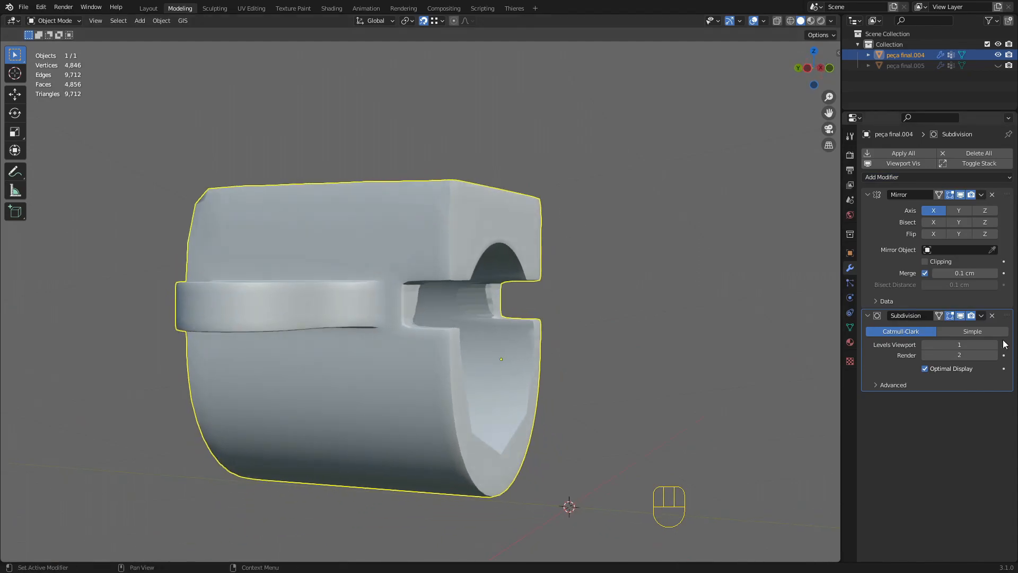
left_click(993, 345)
left_click(994, 345)
middle_click_drag(585, 288, 666, 214)
scroll(666, 214, "up", 3)
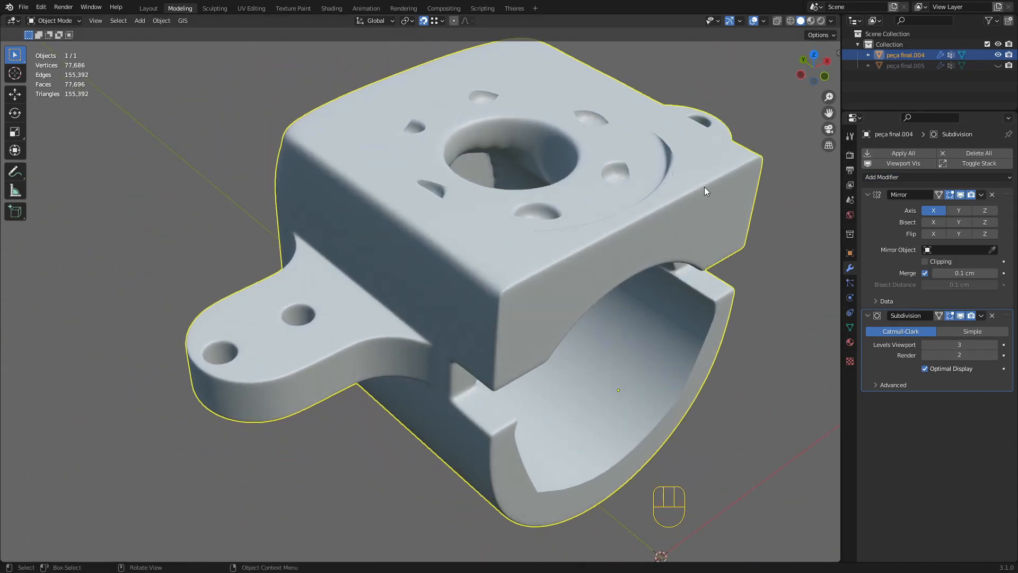
Turn off the Subdivision modifier's viewport display and return to editing the part's mesh.
scroll(393, 239, "down", 2)
middle_click_drag(390, 256, 945, 325)
left_click(961, 317)
middle_click_drag(609, 297, 569, 281)
key("Tab")
Connect the two vertices at the notch's lower inner corner with an edge.
middle_click_drag(486, 321, 512, 241)
scroll(477, 238, "up", 2)
mouse_move(450, 233)
middle_mouse_down()
mouse_move(461, 225)
mouse_move(448, 242)
middle_mouse_up()
middle_click_drag(448, 241, 451, 269, "shift")
middle_click_drag(450, 269, 411, 270)
scroll(447, 248, "down", 1)
middle_click_drag(466, 233, 472, 315)
middle_click_drag(472, 316, 415, 237, "shift")
scroll(453, 239, "up", 3)
scroll(457, 229, "up", 2)
middle_click_drag(414, 237, 518, 277)
scroll(481, 285, "up", 2)
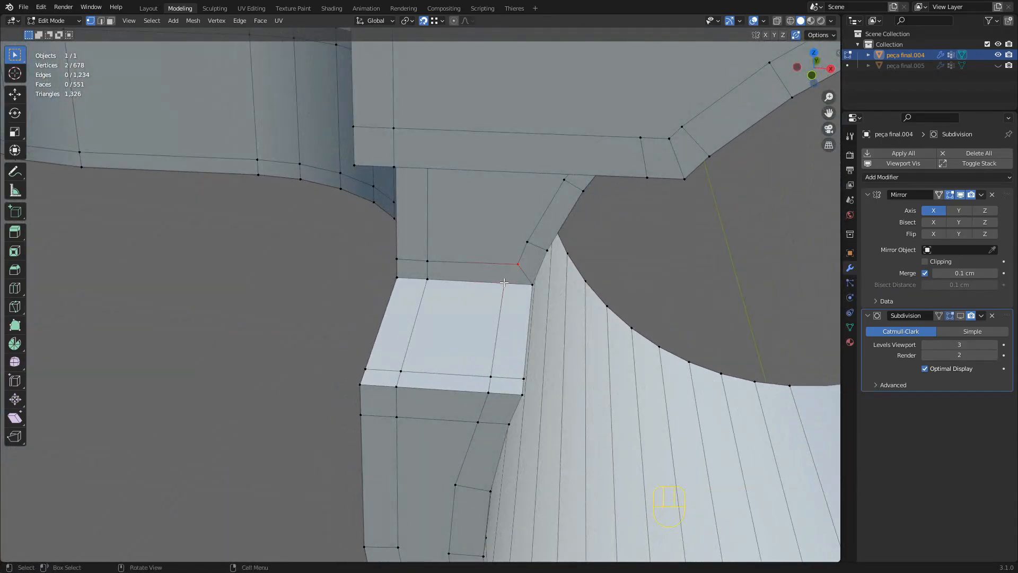
left_click(254, 296)
middle_click_drag(254, 297, 451, 243)
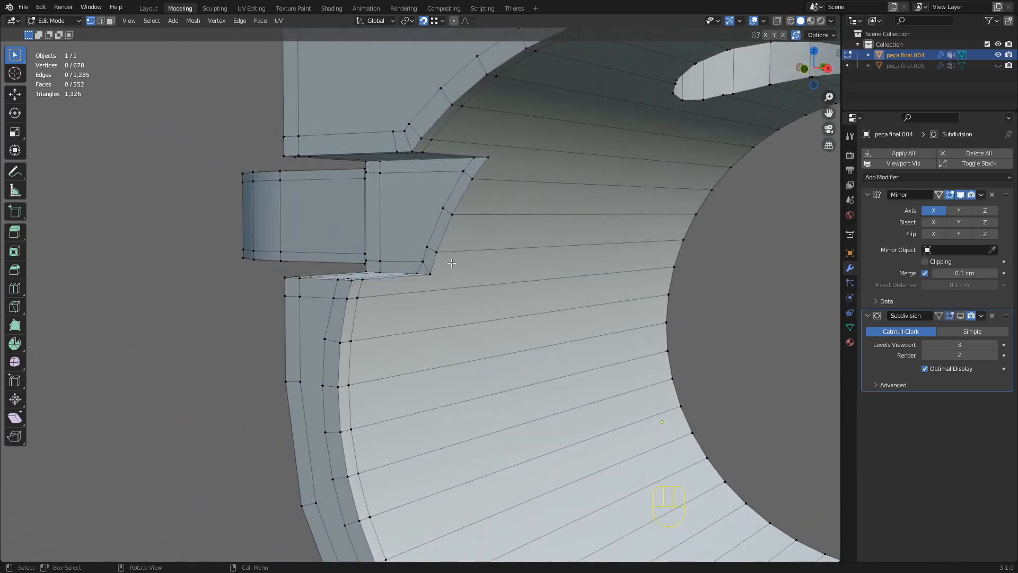
Knife-cut a vertical support line on the cylinder's inner surface just beside the notch, from the horizontal edge above it to the one below.
middle_click_drag(441, 301, 488, 190)
scroll(375, 247, "down", 2)
scroll(409, 252, "up", 3)
key("Tab")
key("Tab")
middle_click_drag(489, 190, 448, 208, "shift")
scroll(448, 208, "up", 1)
key("k")
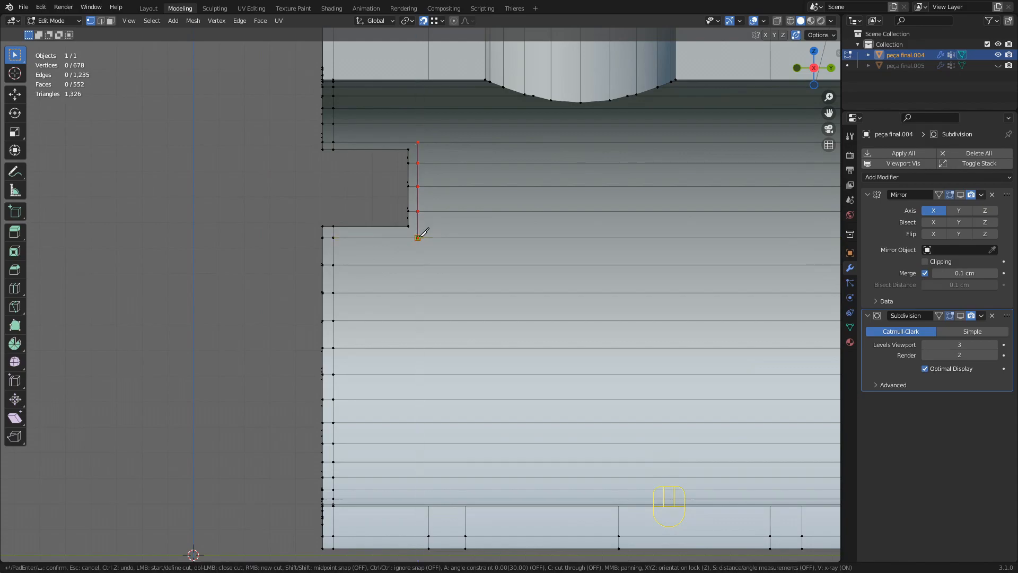
key("Return")
Join both ends of the new support line to the notch's upper and lower corners with diagonal edges.
middle_click_drag(336, 175, 397, 210)
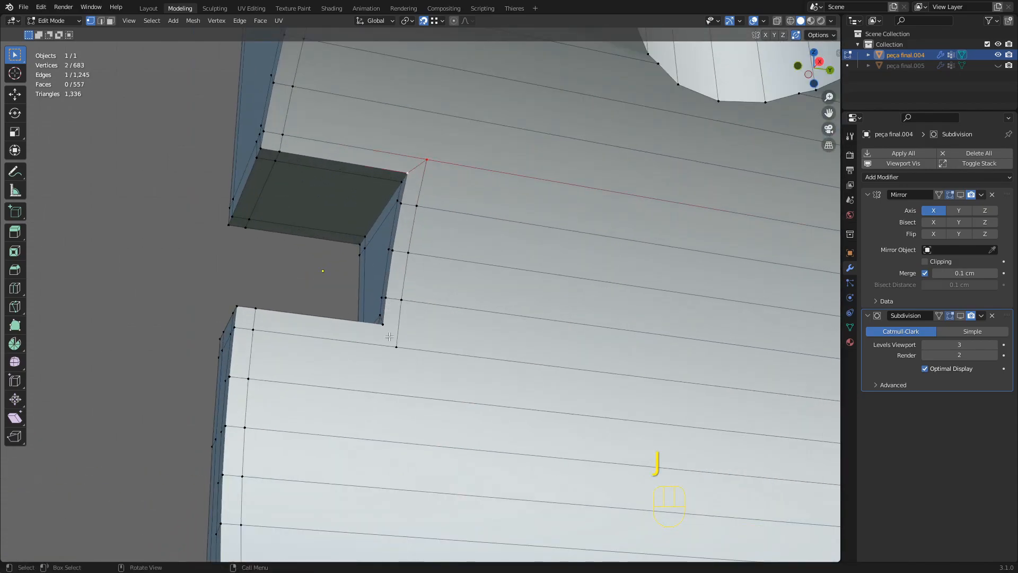
key("j")
middle_click_drag(399, 346, 414, 273)
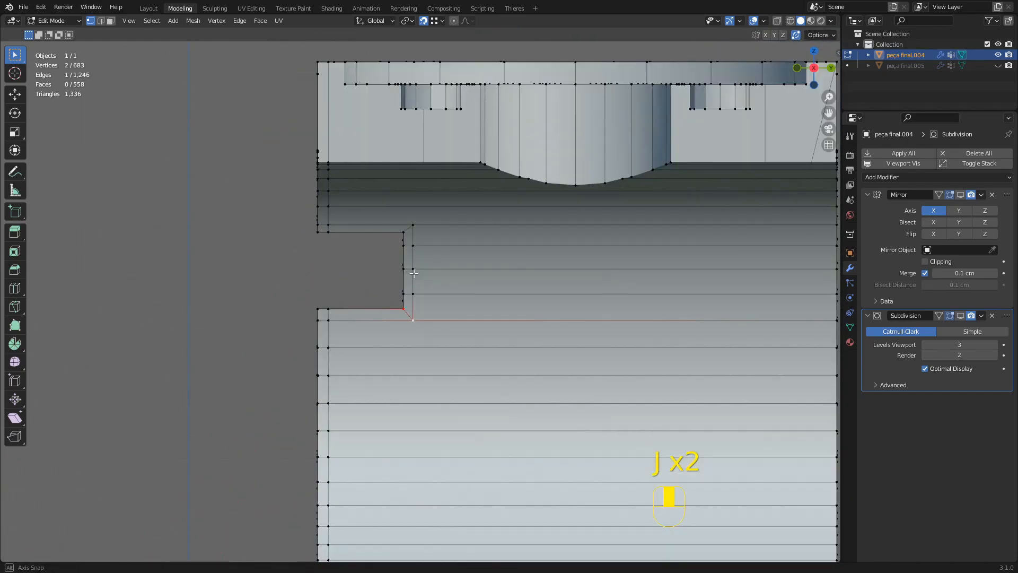
Extend the notch support line straight down along Z to the bottom of the cylinder's inner surface with the Knife tool.
middle_click_drag(422, 333, 419, 153, "shift")
key("k")
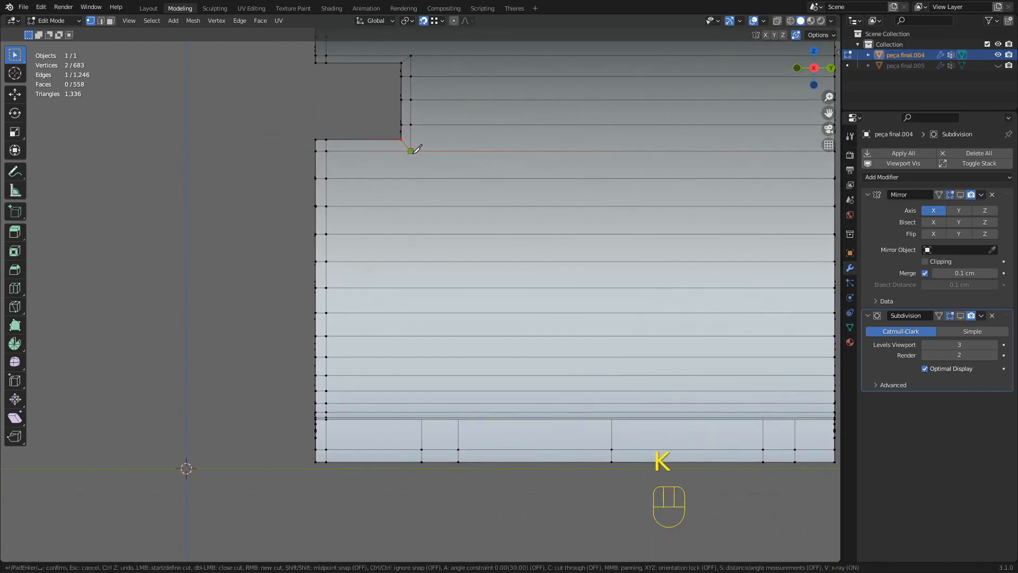
left_click(411, 151)
key("z")
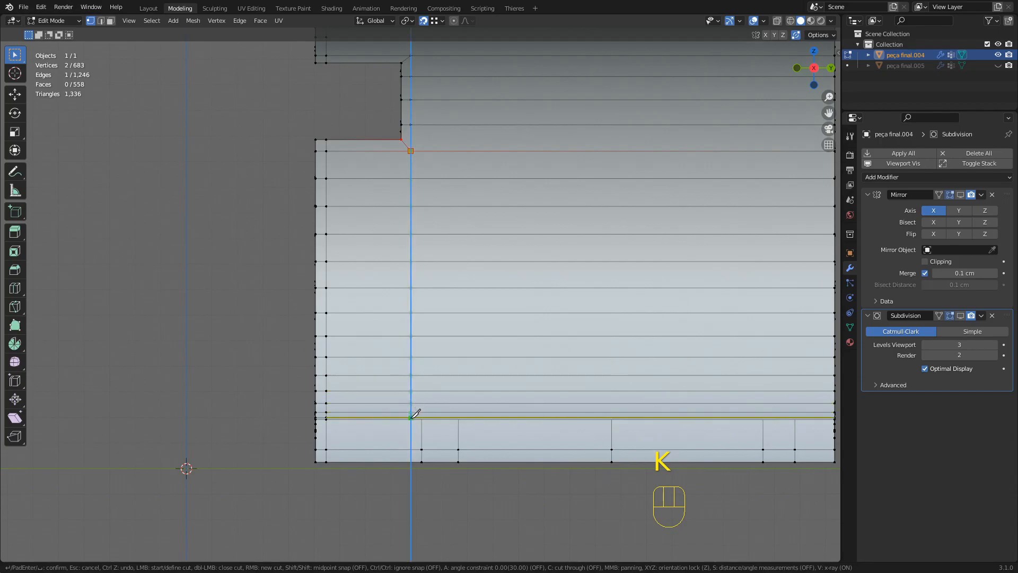
left_click(415, 417)
key("Return")
Extend the notch support line upward with the Knife tool to the top edge of the cylinder's inner surface.
middle_click_drag(429, 76, 444, 333, "shift")
key("k")
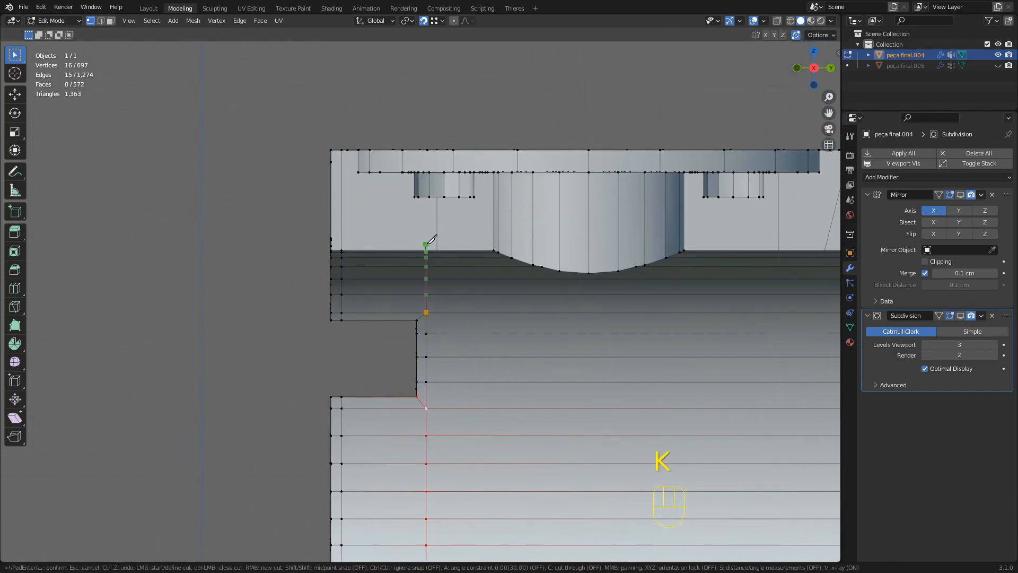
left_click(427, 248)
key("Return")
middle_click_drag(425, 257, 429, 263)
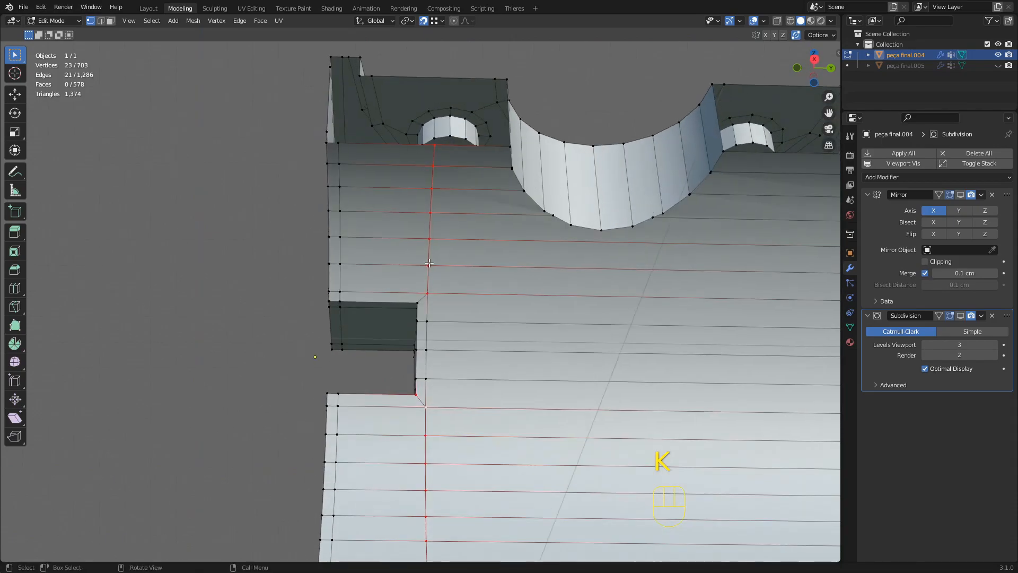
Check the row of inner-surface faces beside the notch by selecting them one after another in face mode.
middle_click_drag(241, 289, 473, 282)
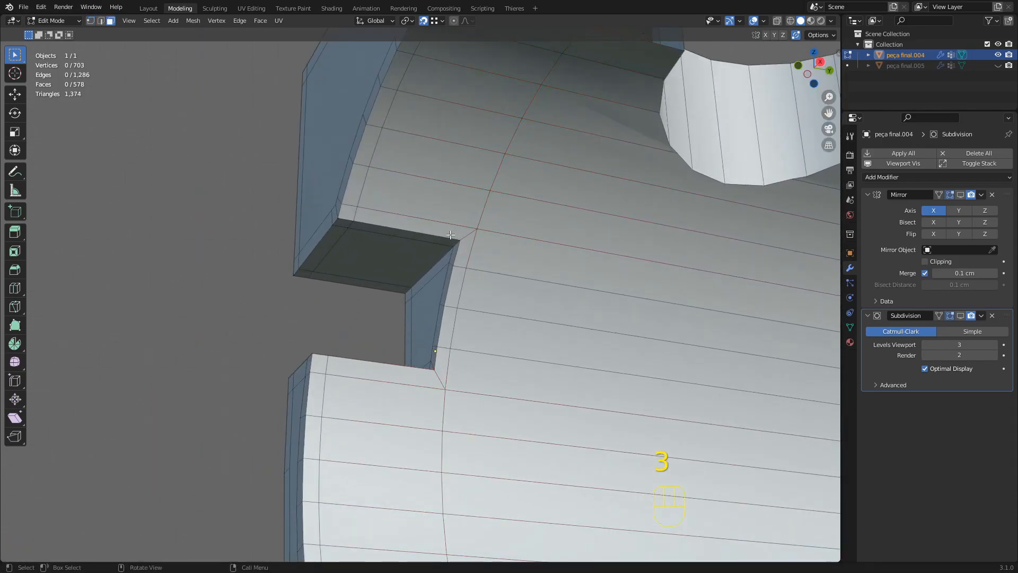
left_click(469, 241, "shift")
scroll(493, 263, "down", 3)
left_click(494, 272, "shift")
left_click(490, 294, "shift")
left_click(483, 330, "shift")
left_click(486, 367, "shift")
left_click(488, 384, "shift")
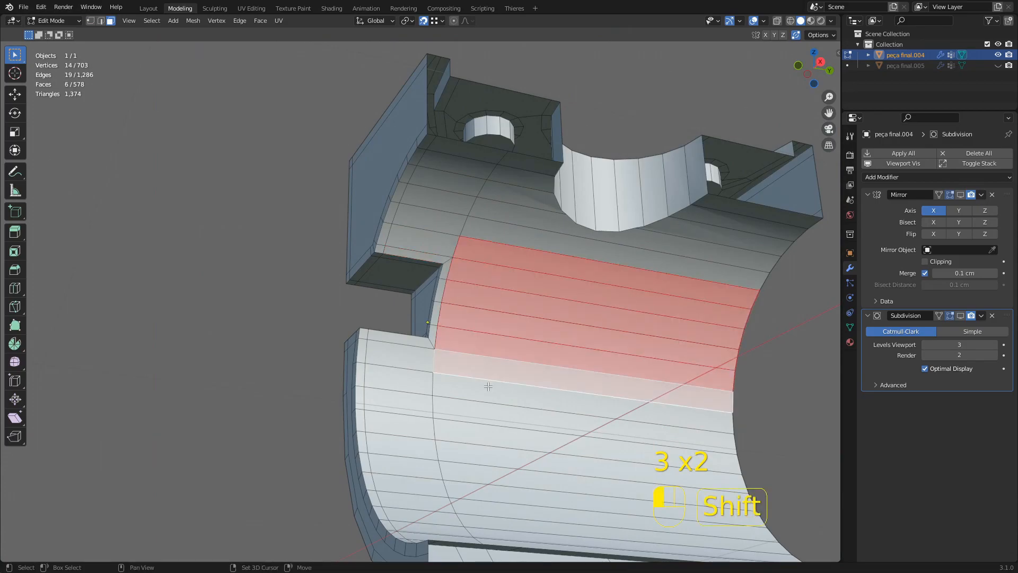
left_click(490, 404, "shift")
left_click(493, 424, "shift")
left_click(495, 442, "shift")
middle_click_drag(495, 442, 515, 290)
scroll(510, 269, "up", 2)
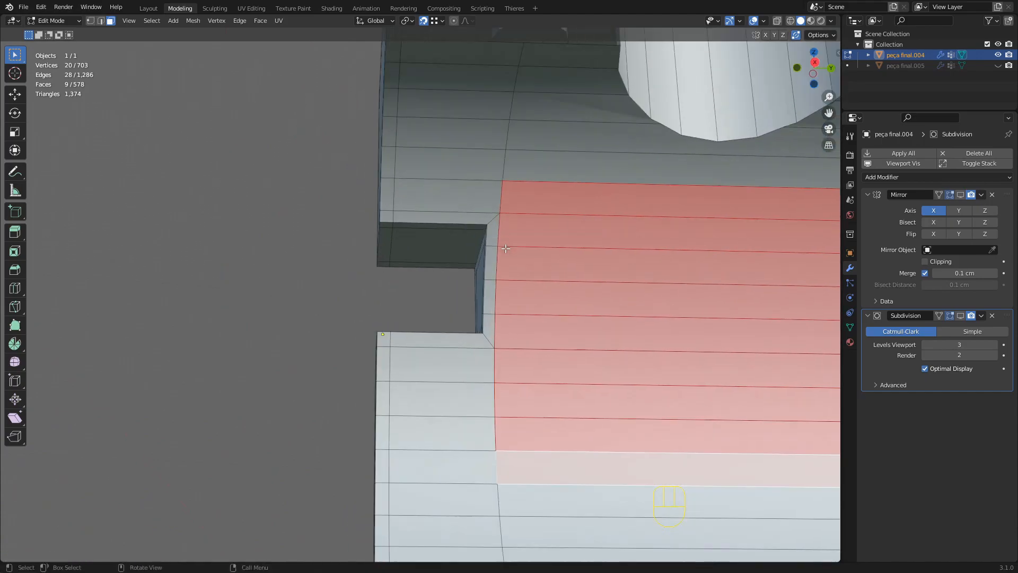
Check the narrow faces around the notch's upper inner corner by selecting them.
left_click(490, 221)
middle_click_drag(491, 256, 523, 240)
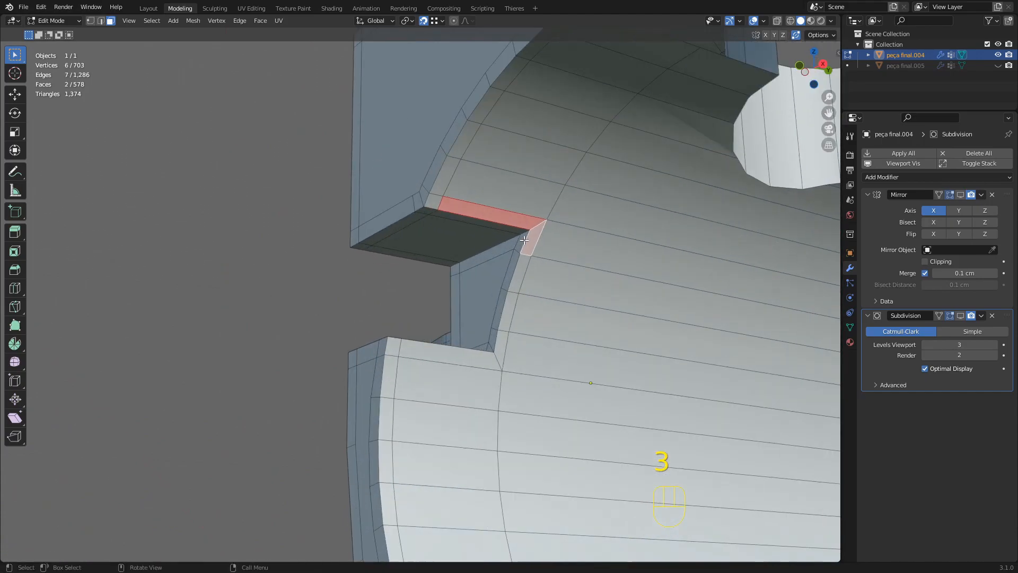
scroll(562, 211, "up", 2)
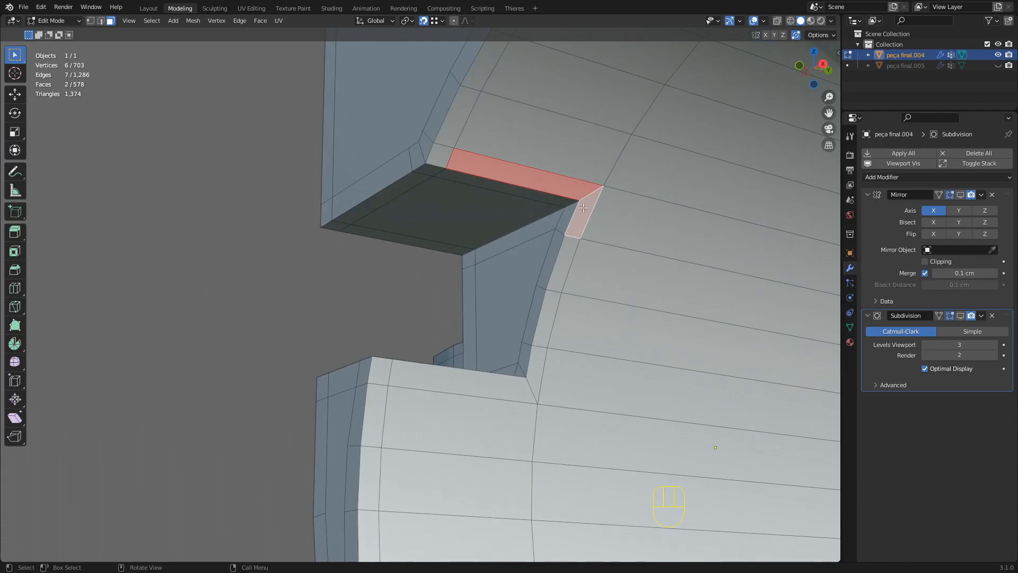
scroll(583, 194, "down", 2)
scroll(541, 240, "up", 2)
middle_click_drag(491, 236, 547, 329)
left_click(544, 216, "shift")
middle_click_drag(547, 328, 532, 302)
Select the short diagonal edge at the notch's lower inner corner and remove it with Limited Dissolve.
key("1")
mouse_move(485, 262)
middle_mouse_down()
mouse_move(447, 255)
mouse_move(492, 246)
middle_mouse_up()
key("2")
left_click(490, 247)
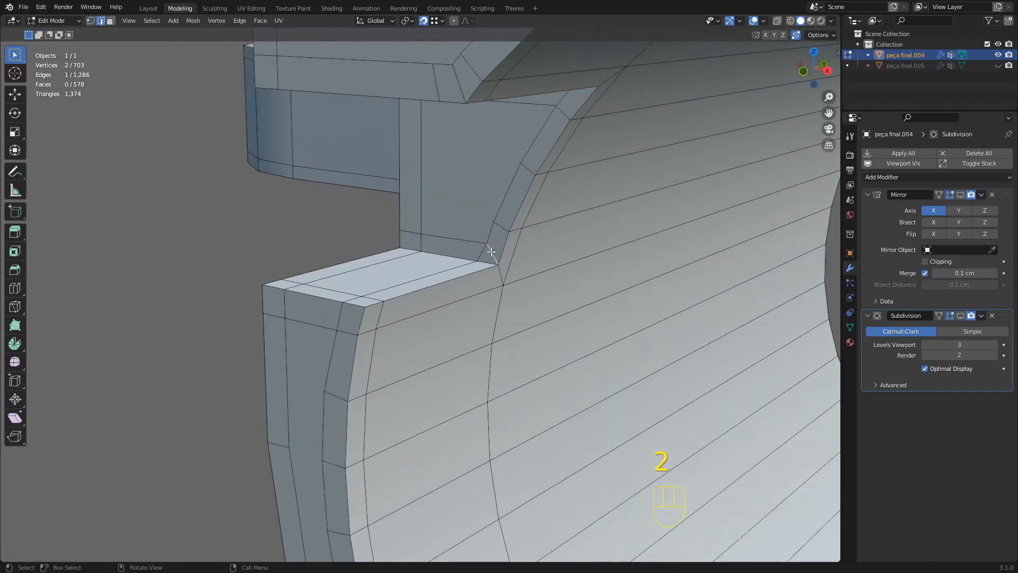
key("x")
left_click(492, 252)
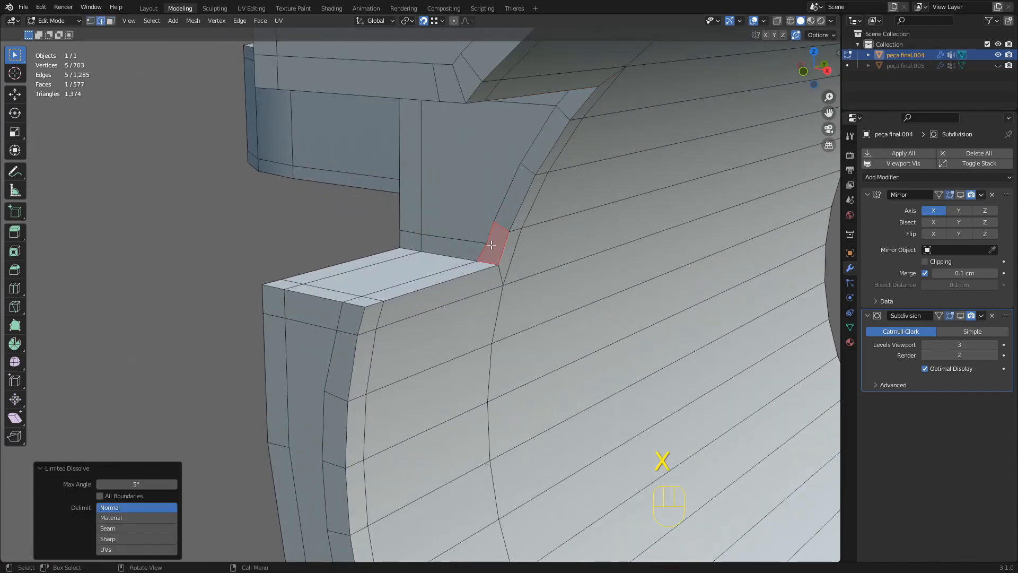
Merge the leftover vertex at the notch's lower inner corner into its neighbour and slide it along its edge.
key("1")
left_click(487, 244)
key("g")
left_click(493, 222)
key("g")
key("g")
left_click(251, 228)
left_click(310, 218)
Knife-cut with cut-through a vertical line from the notch's lower edge, near its inner corner, down to the part's base.
scroll(311, 220, "down", 2)
middle_click_drag(333, 239, 389, 268)
middle_click_drag(390, 268, 422, 208, "shift")
scroll(404, 216, "down", 4)
key("k")
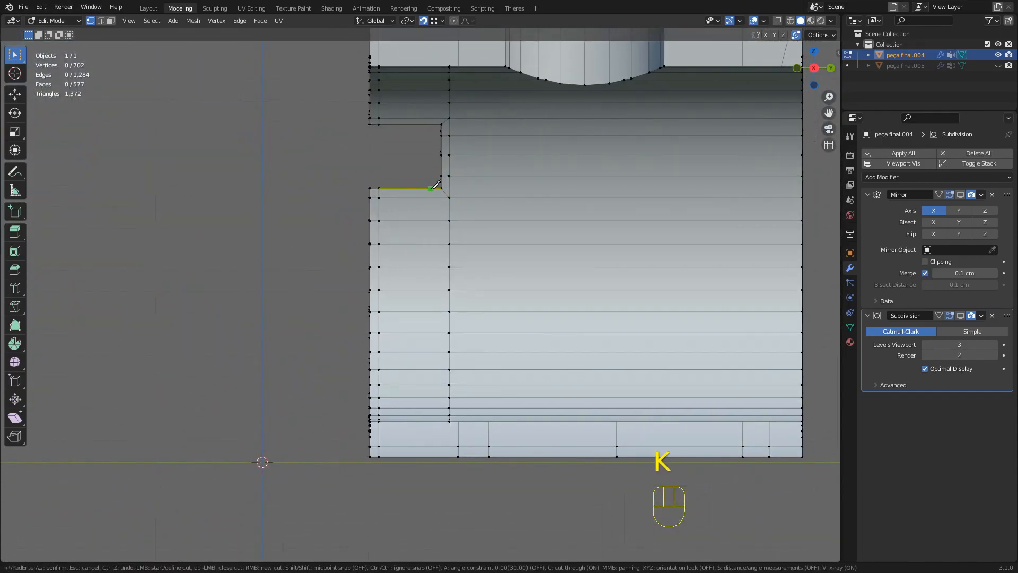
key("Return")
Check the faces along the notch's lower ledge and the surrounding outer wall after the cut.
middle_click_drag(282, 313, 434, 123)
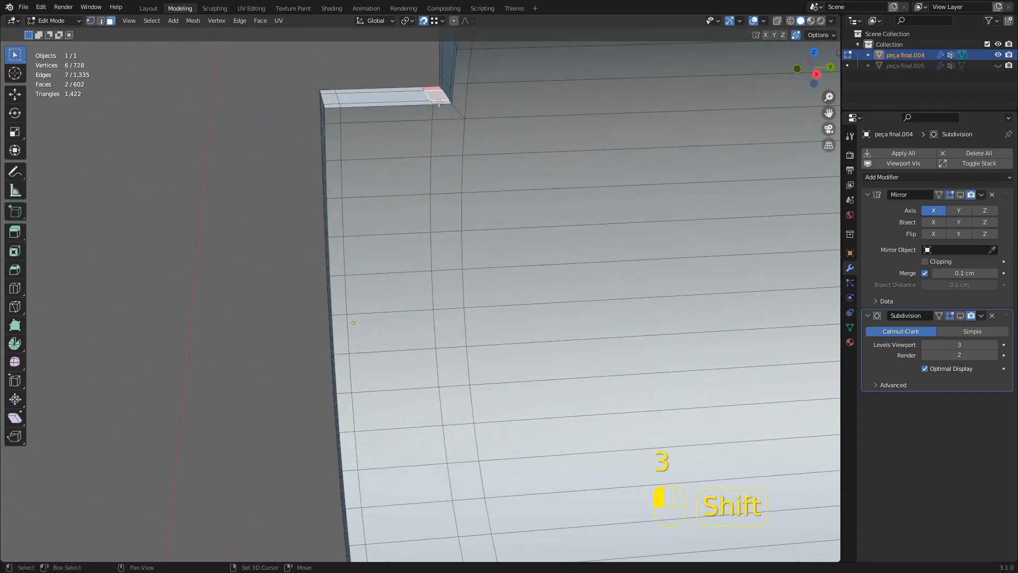
left_click(439, 102, "shift")
scroll(463, 214, "down", 4)
middle_click_drag(464, 211, 429, 137)
scroll(429, 138, "up", 5)
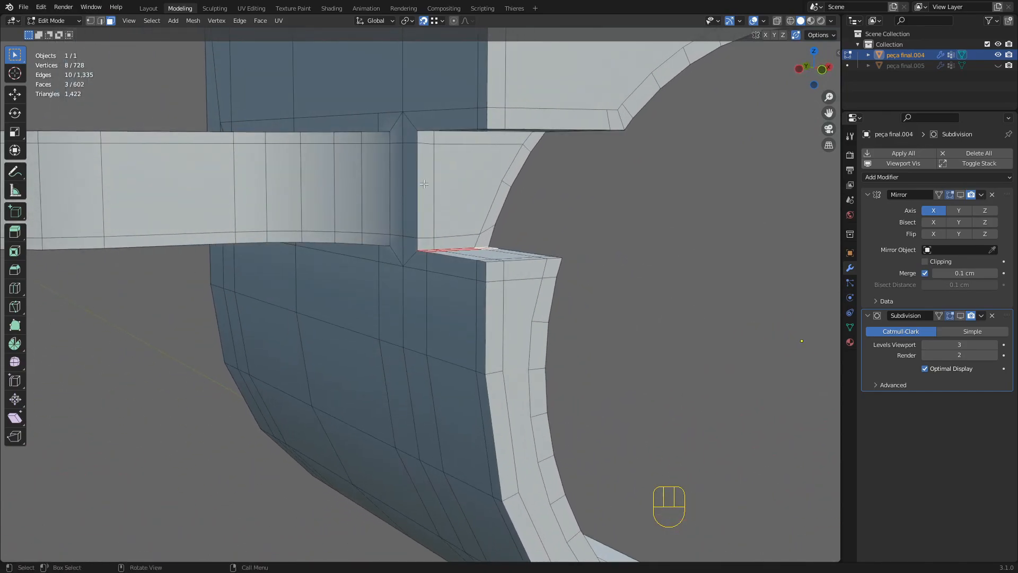
scroll(423, 184, "down", 2)
middle_click_drag(395, 189, 438, 182)
Select the edge ring of the block's top rim above the tab and subdivide it.
left_click(451, 143)
middle_click_drag(451, 143, 575, 237)
scroll(495, 212, "down", 3)
scroll(520, 239, "up", 1)
middle_click_drag(575, 236, 483, 244, "shift")
middle_click_drag(482, 244, 519, 265)
middle_click_drag(519, 265, 503, 299, "shift")
middle_click_drag(504, 300, 485, 275)
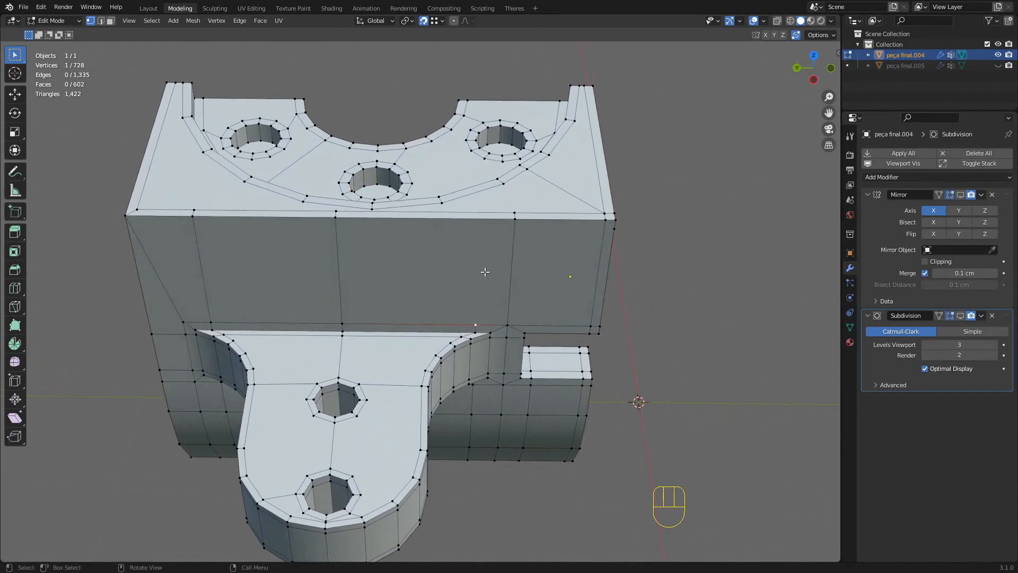
key("2")
left_click(475, 227, "ctrl+alt")
key("d")
key("1")
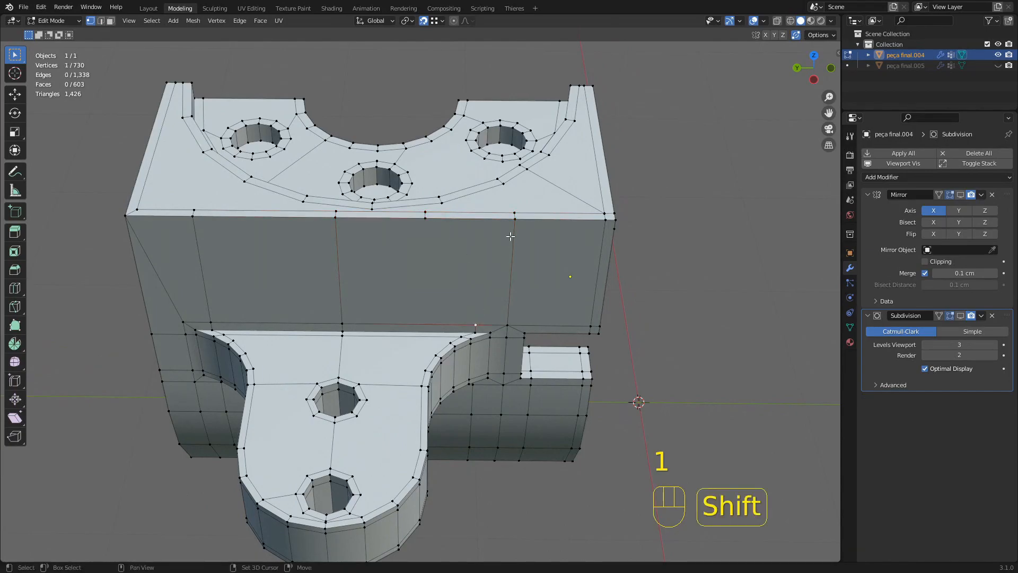
Knife-cut a horizontal support line along Y across the block's side, just below its top edge.
middle_click_drag(515, 225, 509, 265)
middle_click_drag(415, 200, 446, 206)
key("k")
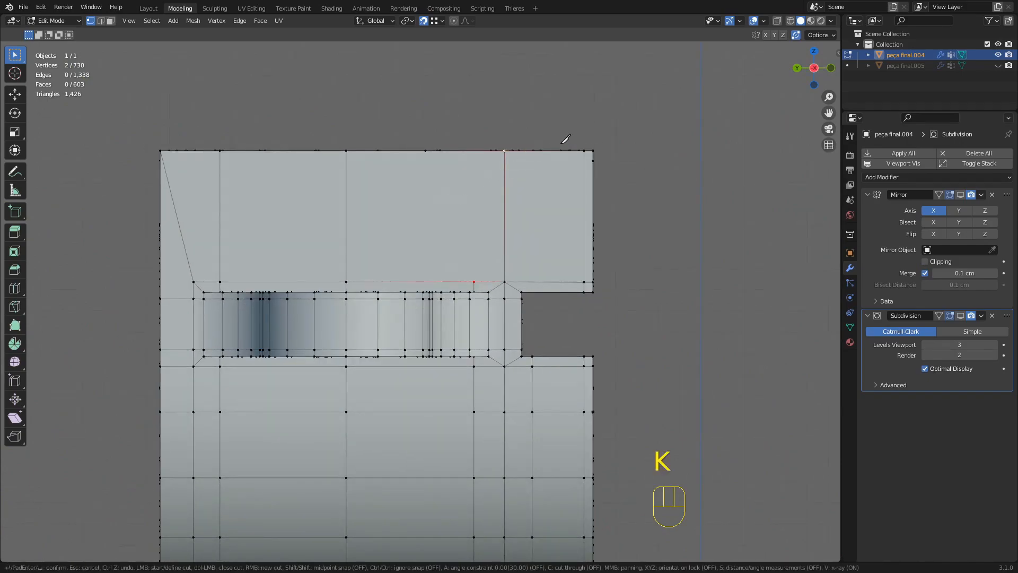
key("y")
key("Return")
Adjust the corner vertex below the block's top edge and connect it around the corner and across the end face.
middle_click_drag(624, 186, 314, 154)
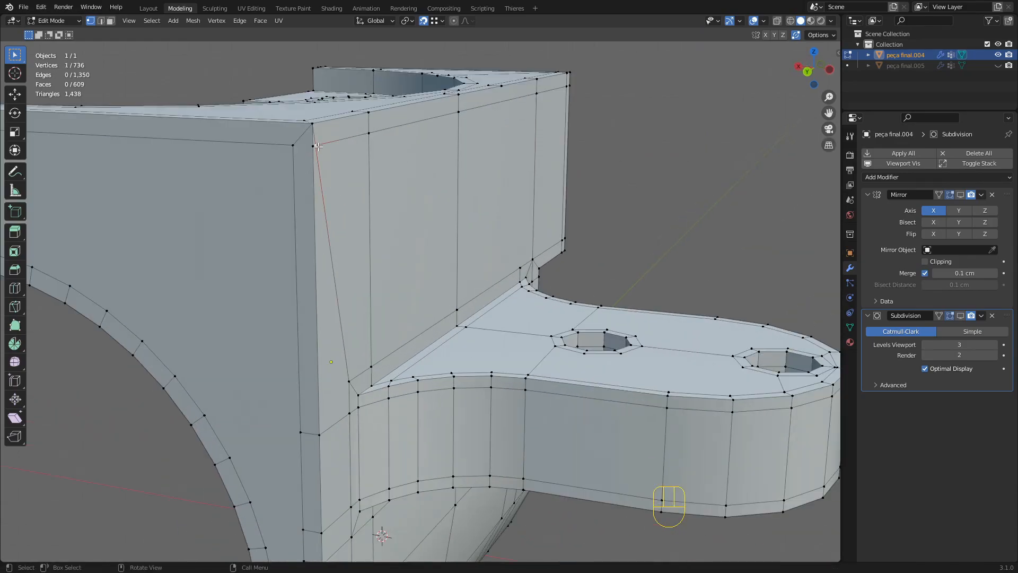
key("g")
left_click(332, 169)
left_click(296, 146, "shift")
key("j")
middle_click_drag(296, 146, 430, 300)
left_click(433, 275, "shift")
key("j")
Try to remove the extra edge on the block's end face with Limited Dissolve.
key("2")
key("x")
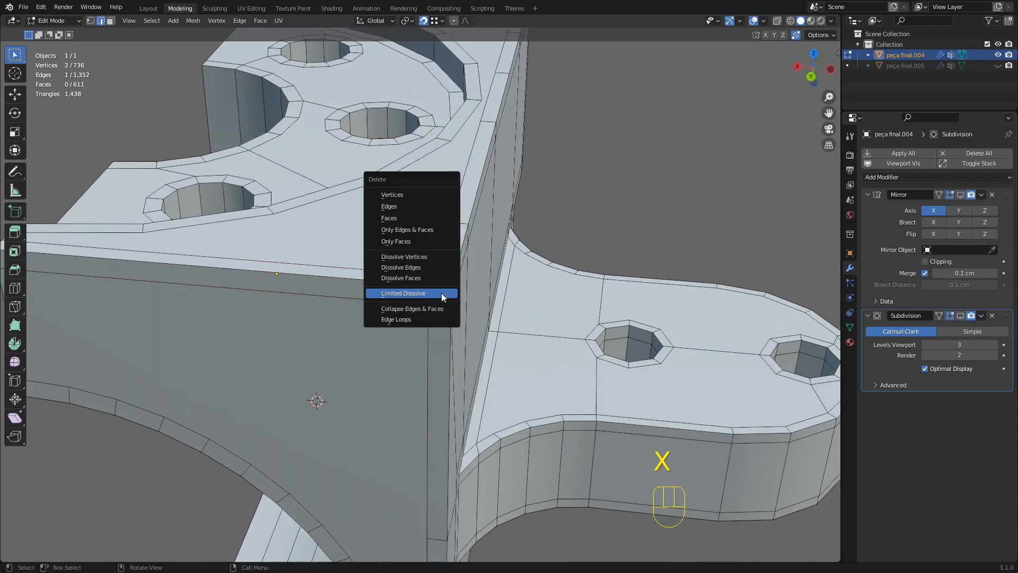
left_click(441, 292)
Try a vertical cut-through Knife cut across the whole part's height, close to the end opposite the notch.
middle_click_drag(442, 292, 542, 240)
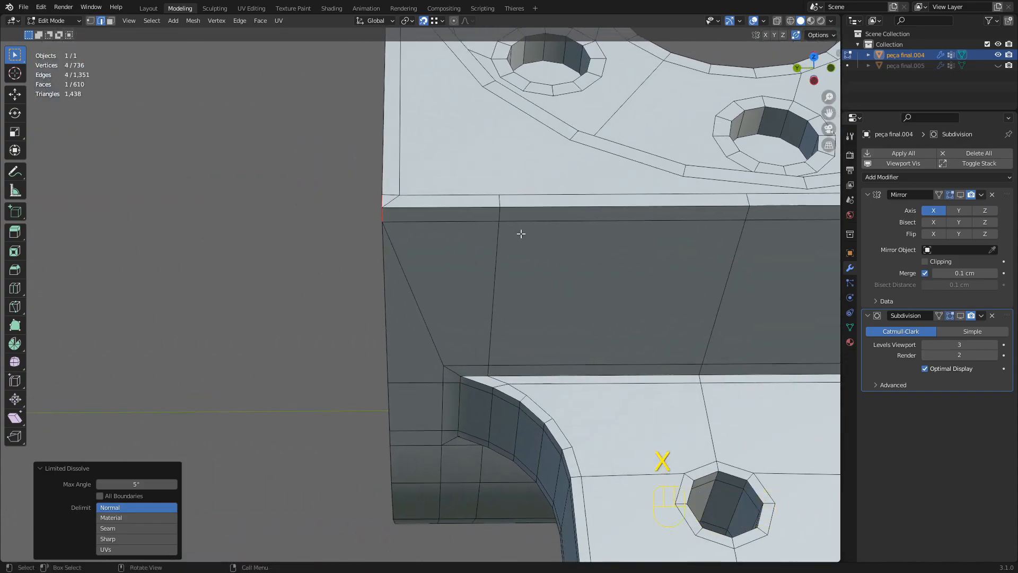
middle_click_drag(418, 274, 424, 207)
scroll(466, 221, "down", 3)
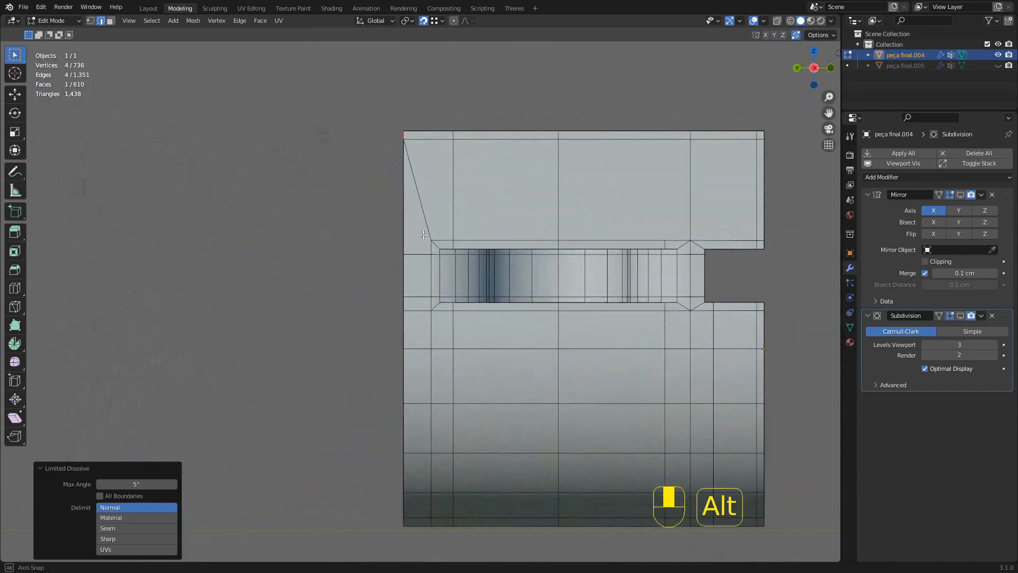
key("k")
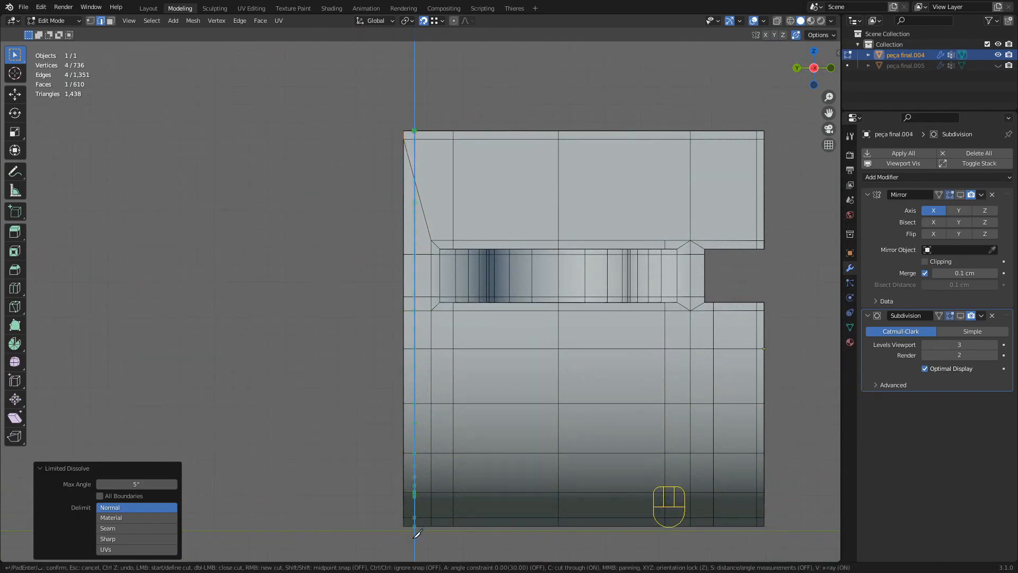
key("Return")
middle_click_drag(404, 296, 425, 238, "shift")
Inspect the cut in wireframe, undo it together with the last edge dissolve, and restore solid shading.
key("shift+z")
key("1")
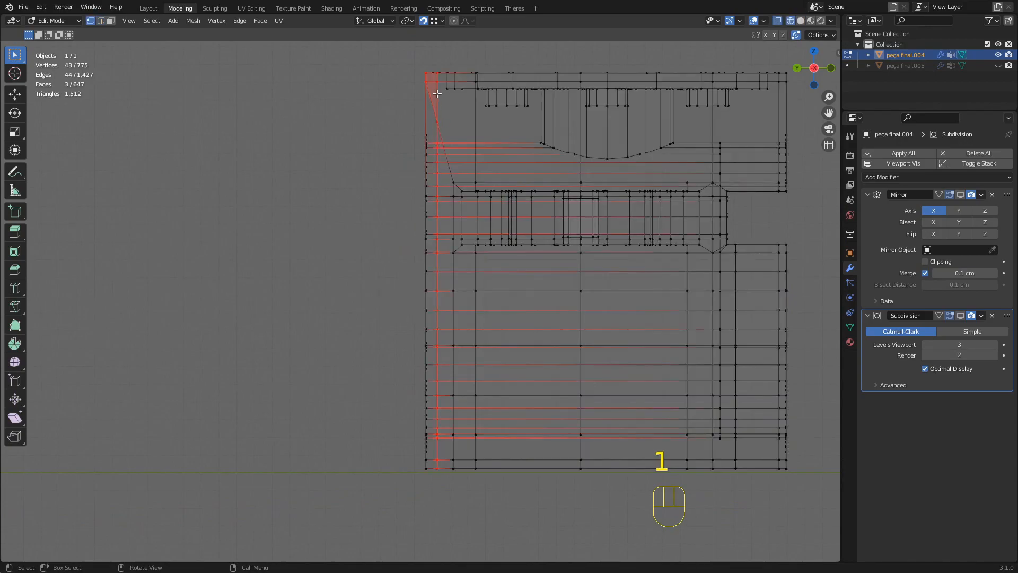
middle_click_drag(435, 60, 443, 186)
key("ctrl+z")
key("ctrl+z")
key("z")
left_click(493, 189)
Knife-cut a vertical support line along Z on the outer side only, close to the end opposite the notch.
mouse_move(493, 188)
middle_mouse_down()
mouse_move(484, 209)
mouse_move(479, 154)
middle_mouse_up()
key("k")
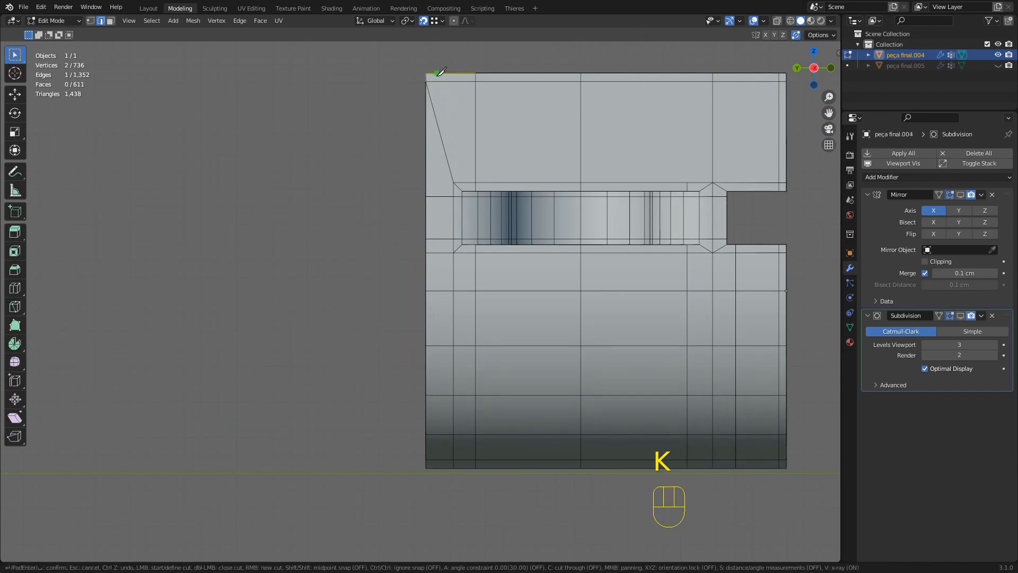
left_click(436, 72)
key("z")
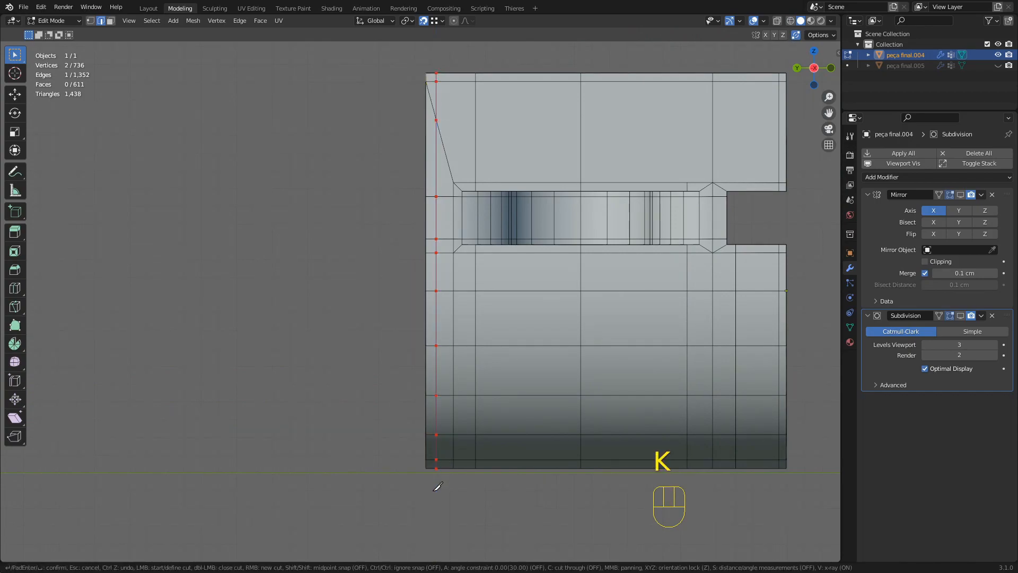
key("Return")
Snap the vertex where the cut crosses the diagonal edge up onto the horizontal support line and merge them.
key("1")
left_click(425, 134)
key("g")
left_click(437, 117)
middle_click_drag(436, 117, 427, 262)
left_click(584, 249)
key("k")
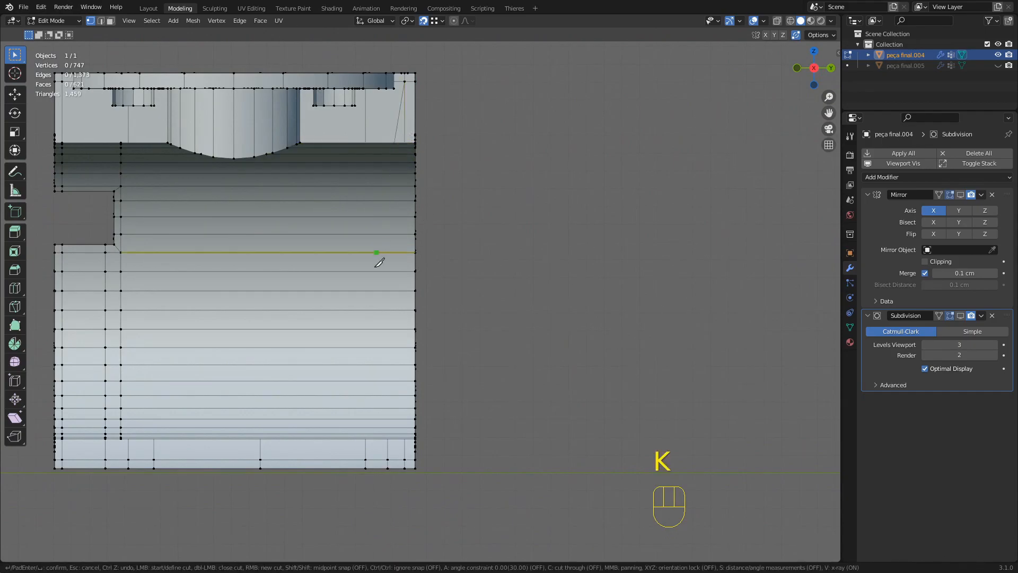
left_click(591, 339)
key("Escape")
Add a vertical loop cut to the cylinder's inner surface and slide it close to the end opposite the notch.
key("ctrl+r")
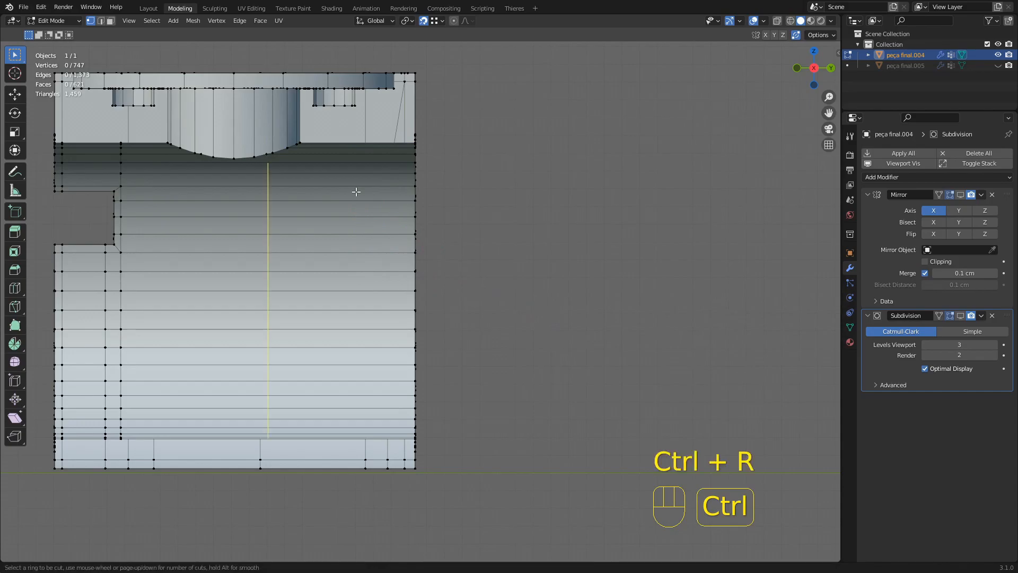
left_click(357, 194)
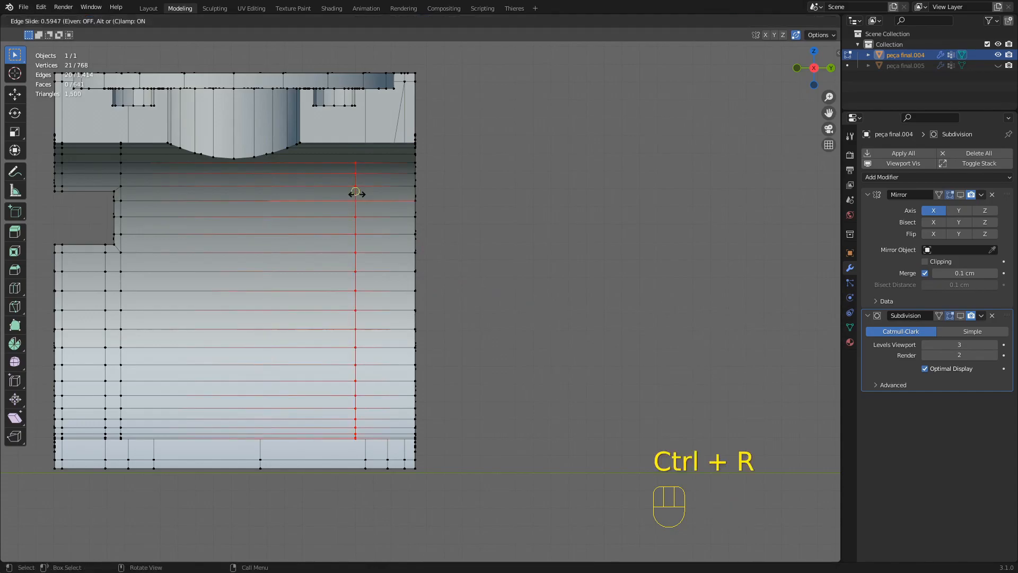
left_click(496, 203)
Subdivide the edge where the inner surface meets the block, above the new loop, and switch to vertex selection.
middle_click_drag(496, 202, 447, 262)
scroll(445, 261, "up", 2)
key("2")
left_click(392, 209)
key("d")
key("1")
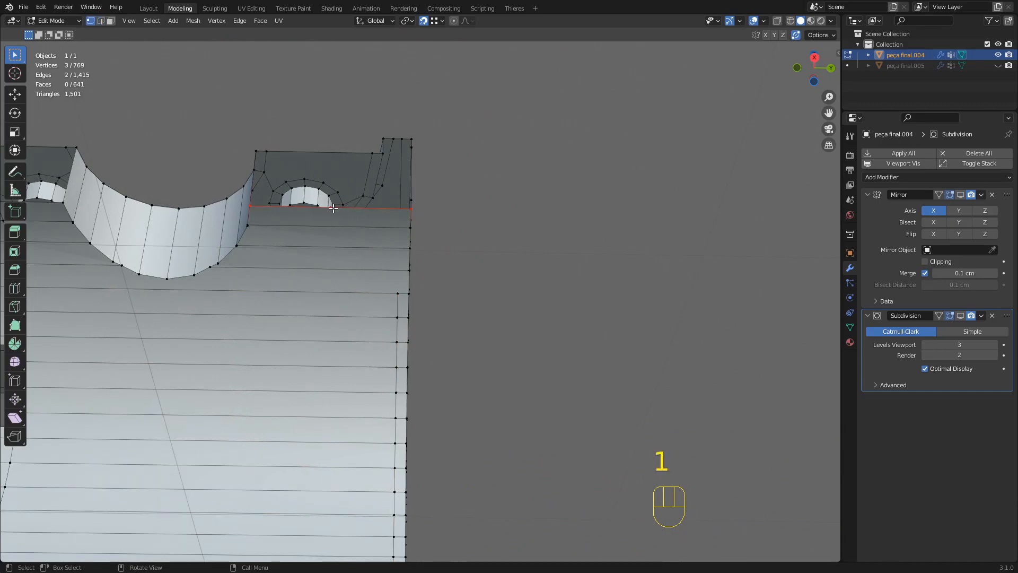
Move the subdivision vertex along Y in line with the inner support loop and connect it to the loop's upper end.
left_click(397, 293)
key("g")
key("y")
key("x")
key("y")
left_click(399, 290)
middle_click_drag(399, 291, 469, 213)
left_click(399, 282, "shift")
Connect the inner corner vertex of the block's side face diagonally to a support vertex on the arc.
scroll(542, 190, "up", 3)
scroll(498, 225, "down", 2)
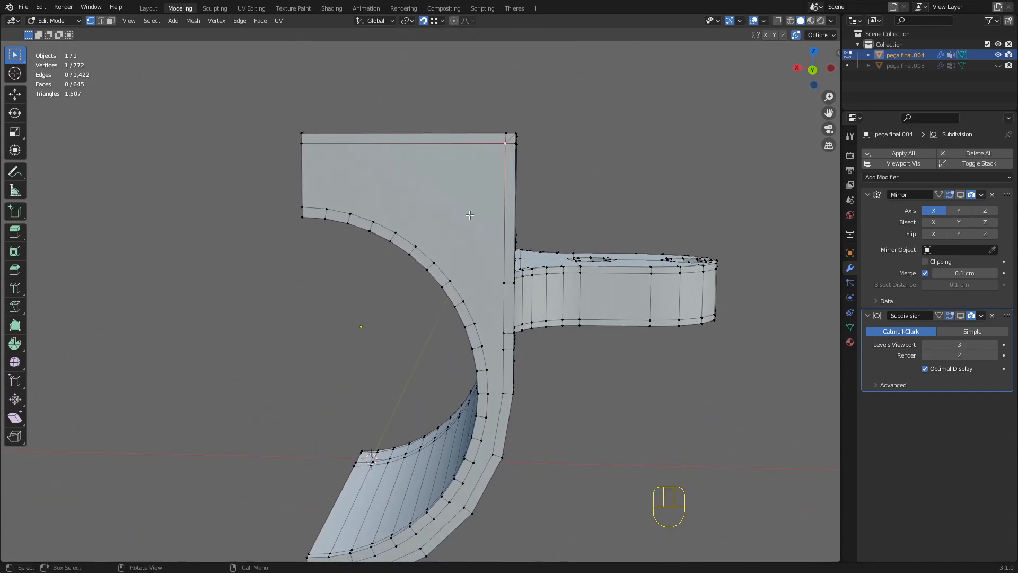
scroll(469, 213, "up", 2)
left_click(443, 248, "shift")
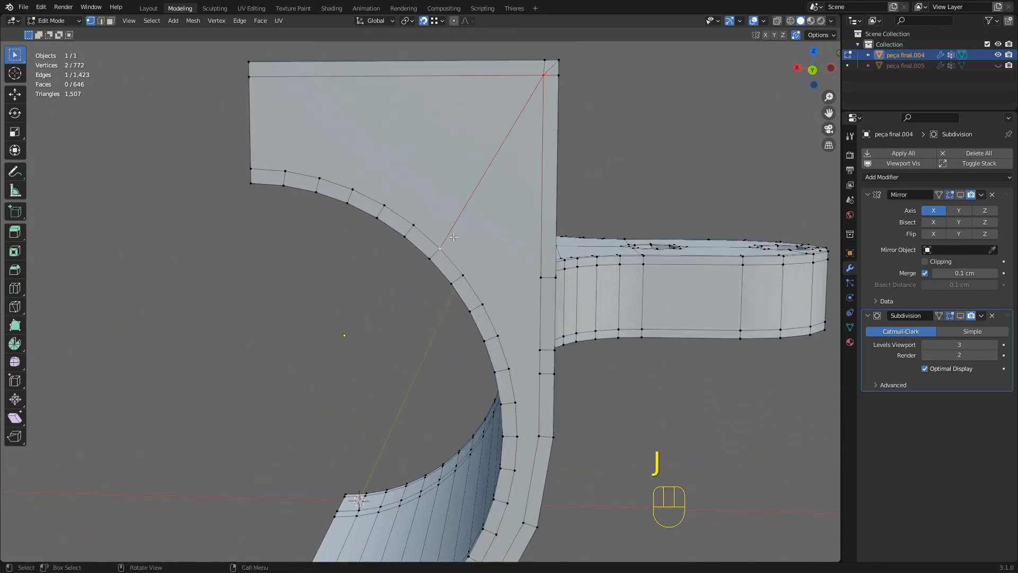
middle_click_drag(438, 158, 463, 165)
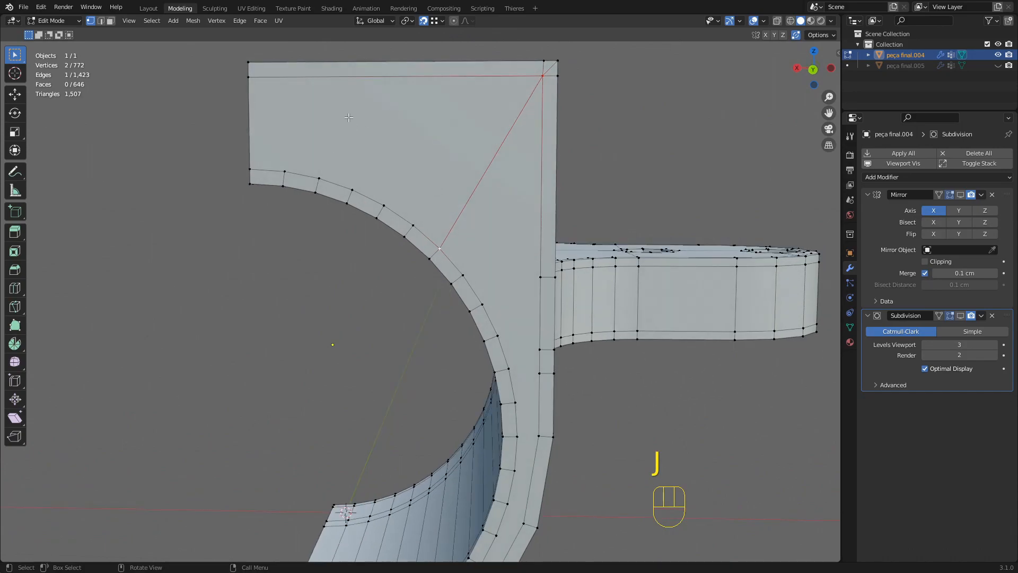
scroll(382, 163, "down", 2)
middle_click_drag(401, 186, 407, 222)
middle_click_drag(463, 271, 427, 239)
middle_click_drag(427, 238, 410, 159, "shift")
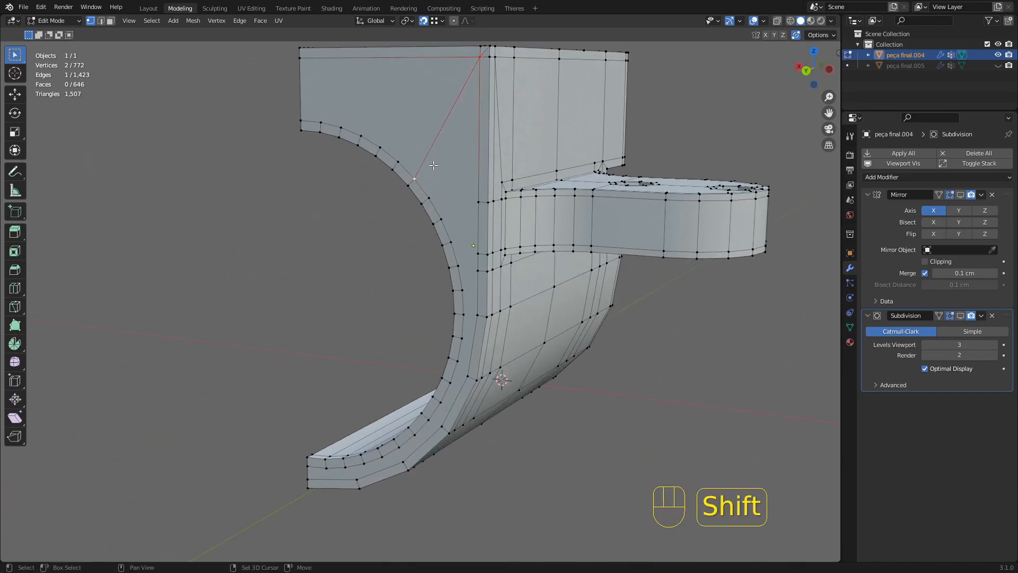
Connect the outer support line's vertices to the arc's support vertices along the curved part of the same end face.
middle_click_drag(445, 289, 470, 272)
scroll(472, 269, "up", 1)
left_click(467, 256, "shift")
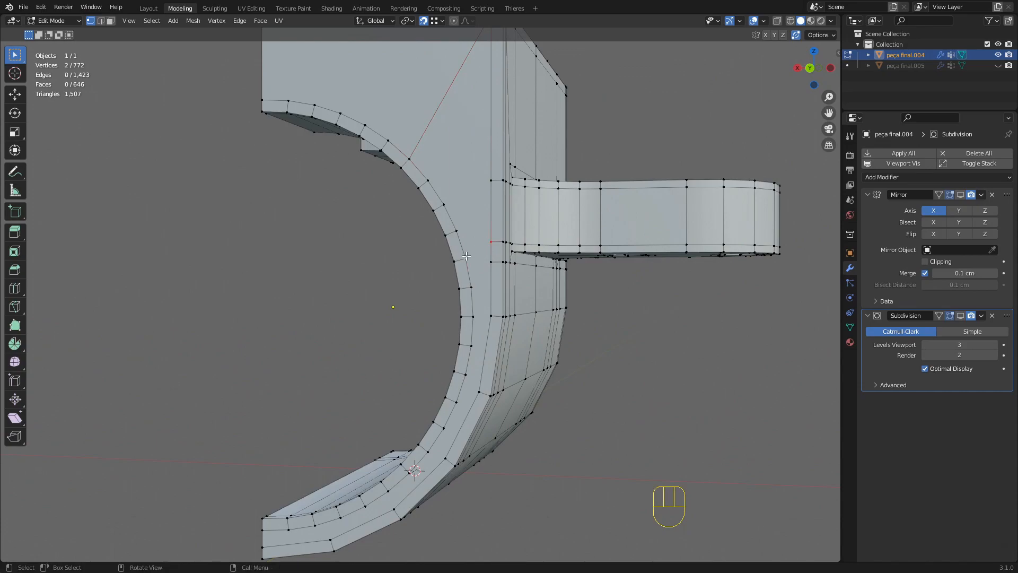
middle_click_drag(471, 336, 478, 284, "shift")
left_click(474, 278, "shift")
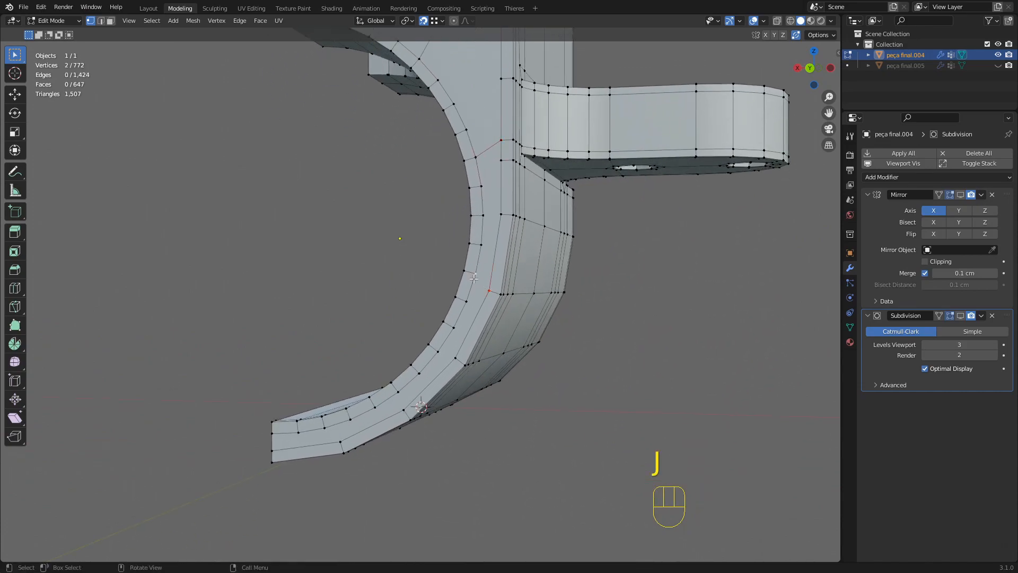
middle_click_drag(460, 372, 466, 322, "shift")
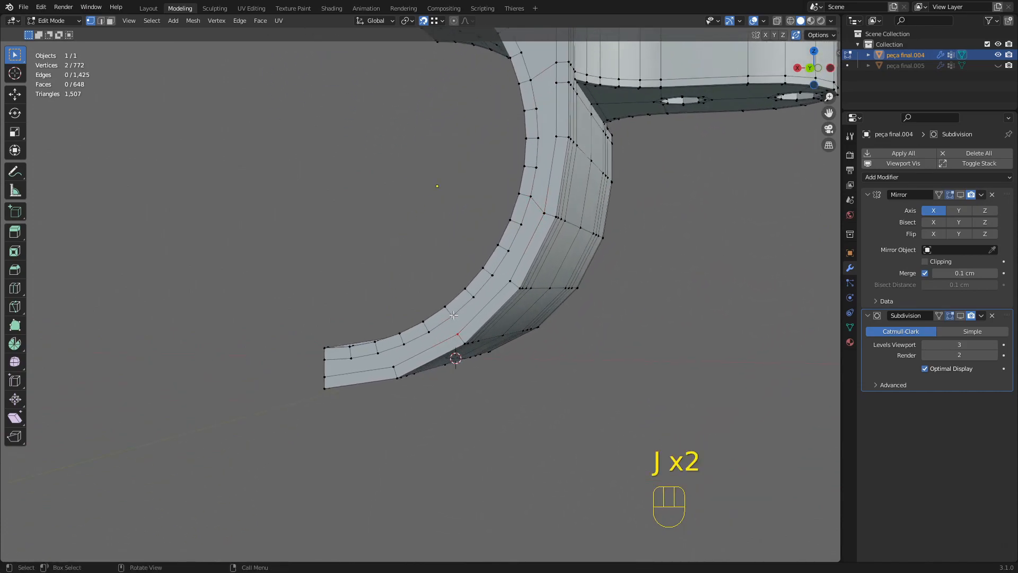
left_click(377, 351, "shift")
left_click(541, 456)
Connect one more pair of neighbouring vertices with an edge and clear the selection.
scroll(541, 456, "down", 2)
middle_click_drag(535, 255, 495, 297)
middle_click_drag(495, 297, 467, 347, "shift")
scroll(460, 322, "up", 1)
left_click(460, 323)
left_click(446, 322, "shift")
key("j")
left_click(577, 427)
scroll(552, 398, "down", 1)
middle_click_drag(512, 313, 505, 307)
middle_click_drag(475, 212, 439, 224)
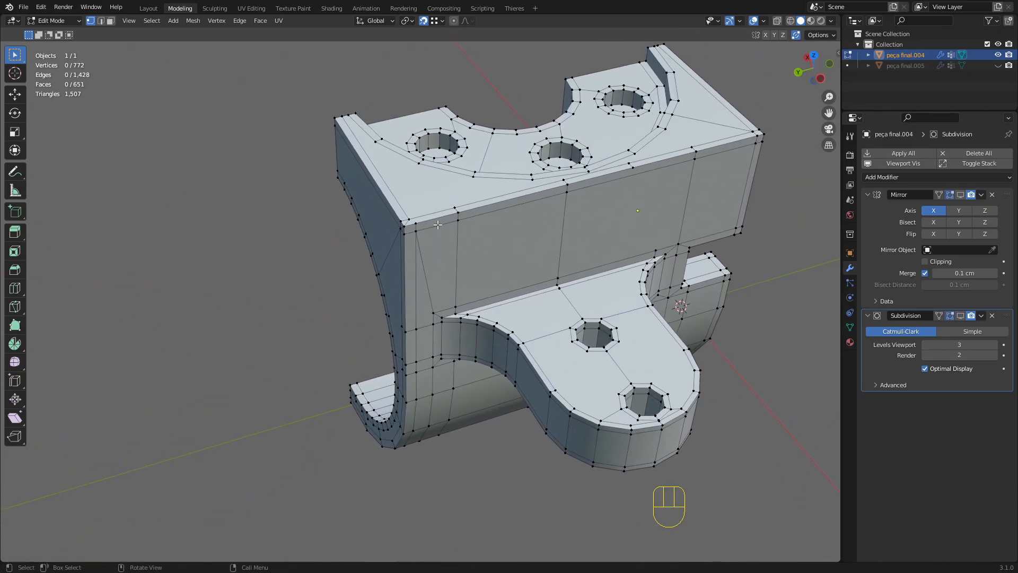
Dissolve the diagonal edge in the small corner square of the block's side face and return to vertex selection.
scroll(383, 290, "up", 4)
key("j")
scroll(369, 277, "up", 1)
middle_click_drag(366, 279, 434, 235)
key("2")
left_click(403, 251)
key("x")
left_click(403, 252)
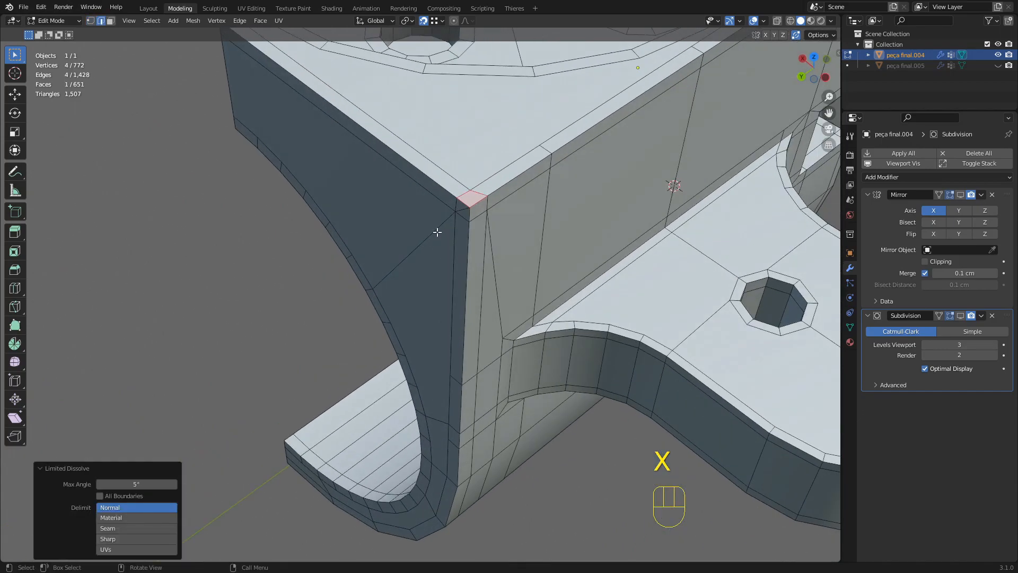
key("x")
left_click(460, 211)
scroll(403, 254, "down", 5)
key("1")
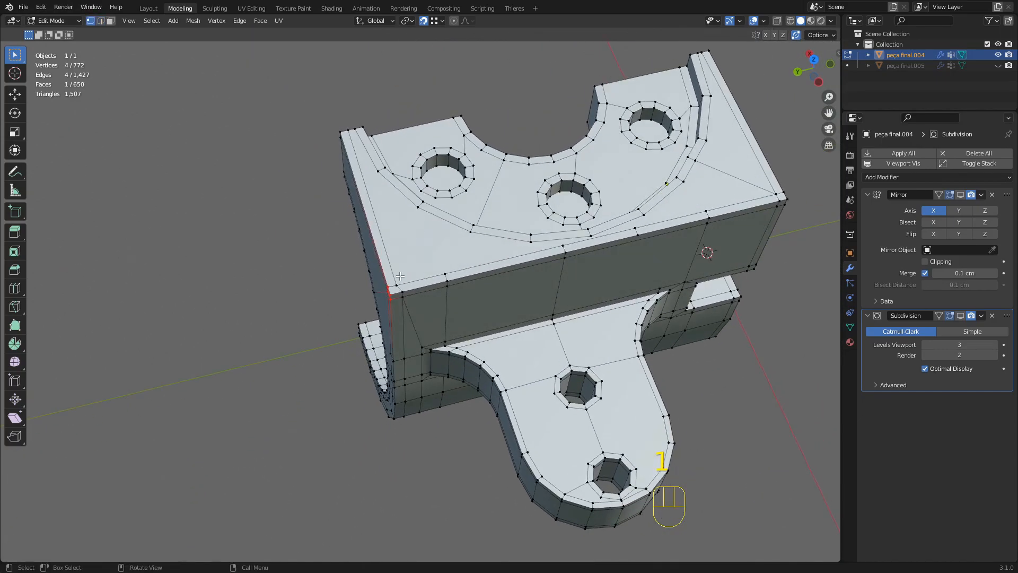
Move the end support line on the block's upper face along Y and clear the selection.
left_click(351, 132, "shift")
middle_click_drag(352, 132, 321, 168)
middle_click_drag(350, 308, 371, 340)
middle_click_drag(375, 340, 511, 212, "shift")
scroll(428, 278, "up", 3)
key("g")
key("y")
left_click(431, 277)
left_click(426, 279)
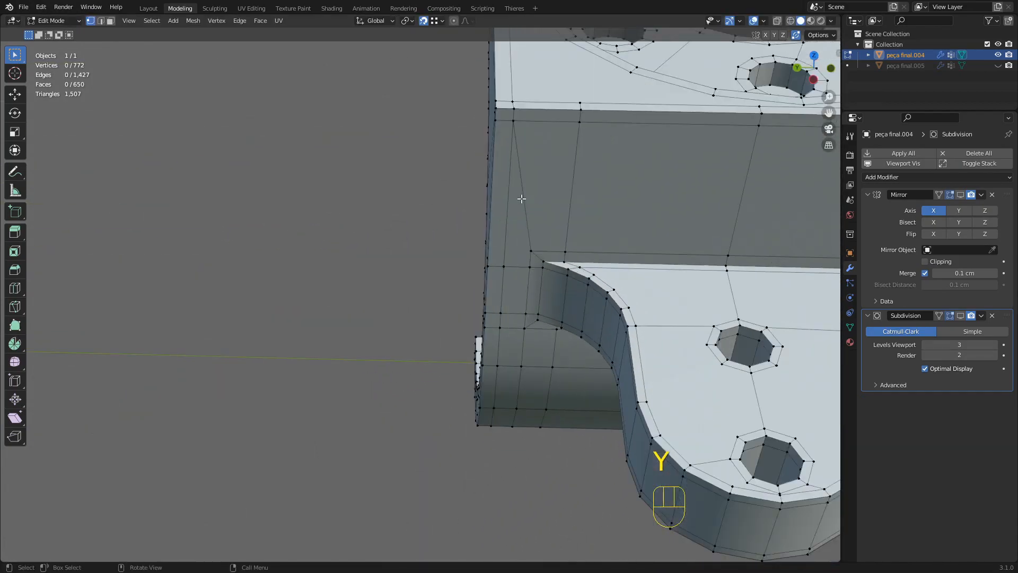
Select the vertical support line down the outer wall near the end and shift it along Y.
middle_click_drag(500, 274, 502, 57)
left_click_drag(511, 508, 512, 506, "shift")
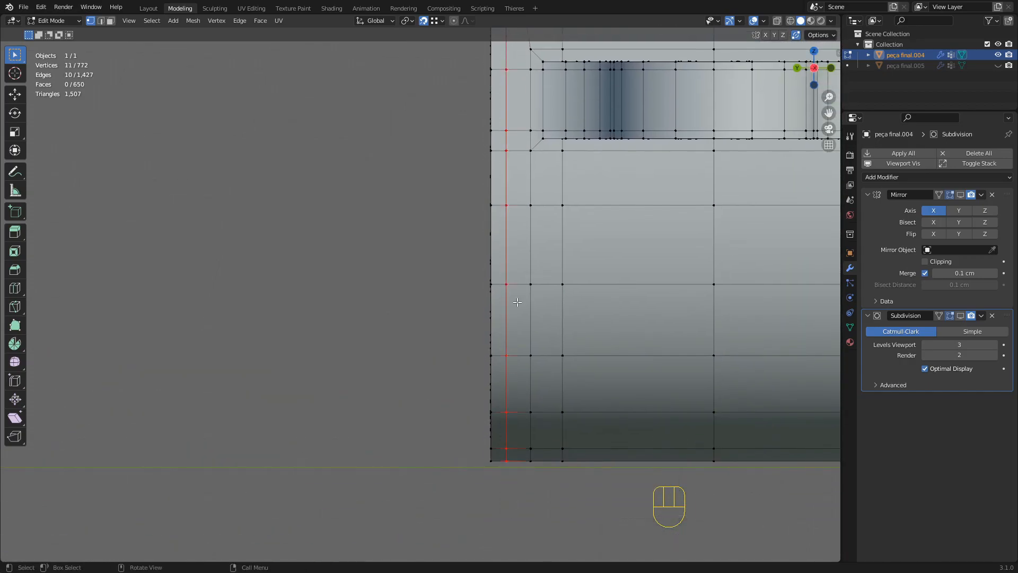
middle_click_drag(520, 234, 512, 494, "shift")
key("g")
key("y")
key("Escape")
middle_click_drag(520, 236, 509, 199)
key("g")
key("y")
left_click(507, 172)
Connect the inner corner vertex of the block's upper face diagonally to the support arc around the holes.
scroll(508, 173, "down", 3)
middle_click_drag(509, 199, 441, 206, "shift")
left_click(366, 225)
middle_click_drag(368, 225, 444, 175)
scroll(420, 256, "up", 2)
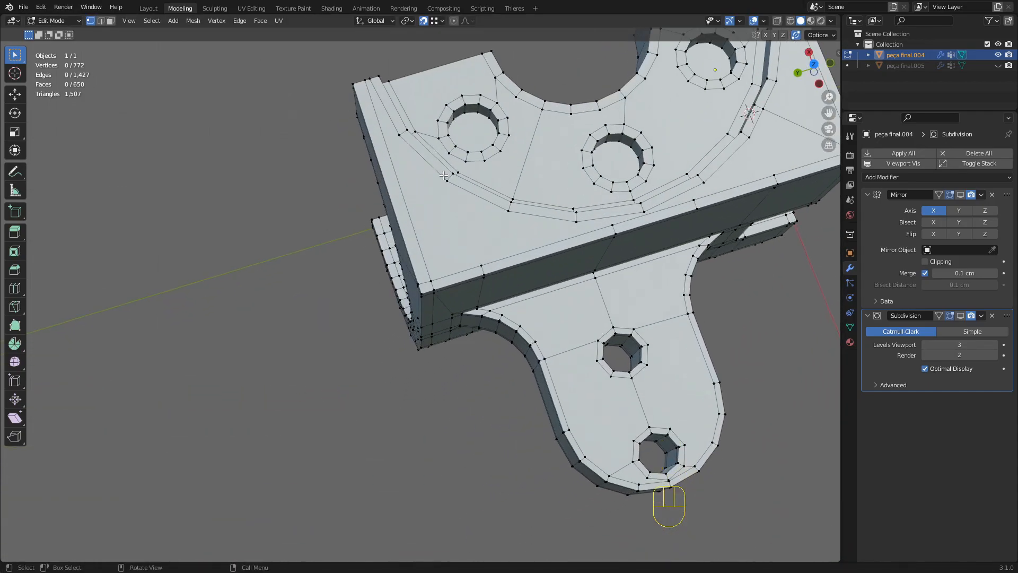
middle_click_drag(665, 175, 644, 182)
middle_click_drag(644, 183, 427, 171, "shift")
Move the central edge line of the outer wall -1.4933 cm along Y to align it with the arc's middle vertex.
middle_click_drag(440, 239, 381, 206)
key("g")
key("y")
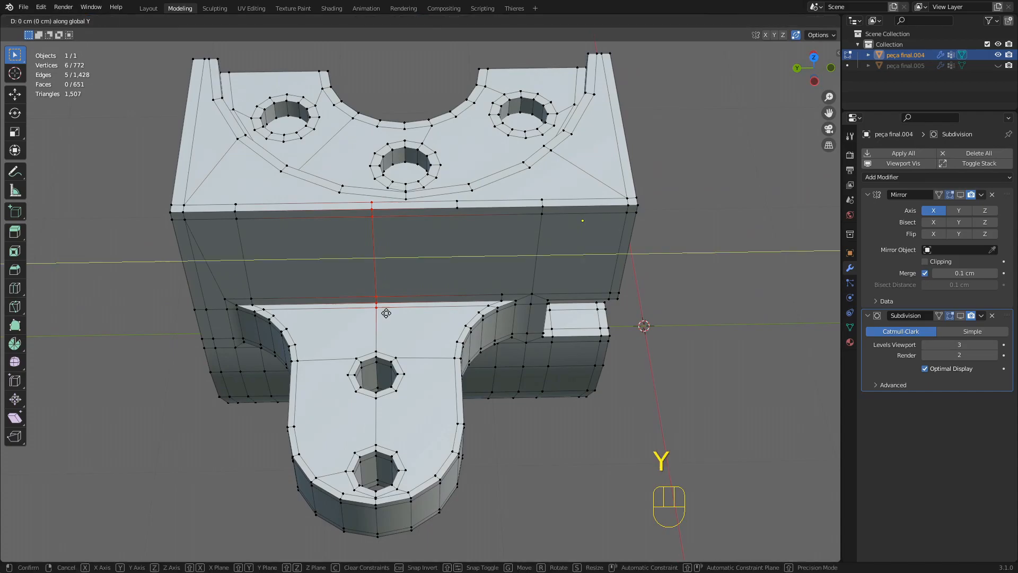
left_click(406, 201)
scroll(404, 220, "up", 3)
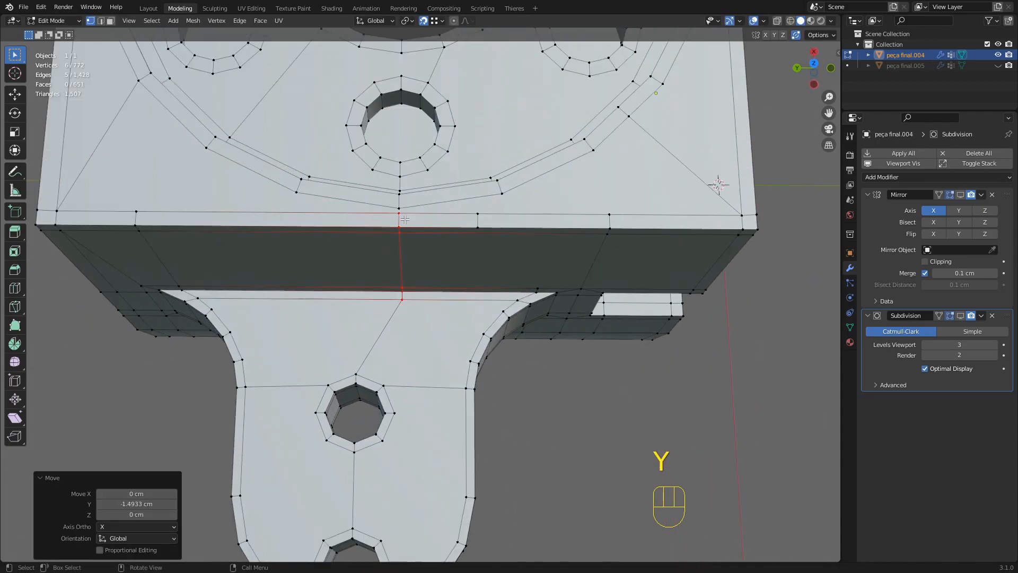
Connect the upper face's front support line to the arc's middle vertex and to the arc vertex nearer the notched end.
left_click(400, 211)
scroll(411, 241, "down", 3)
middle_click_drag(414, 242, 357, 260)
scroll(379, 270, "up", 2)
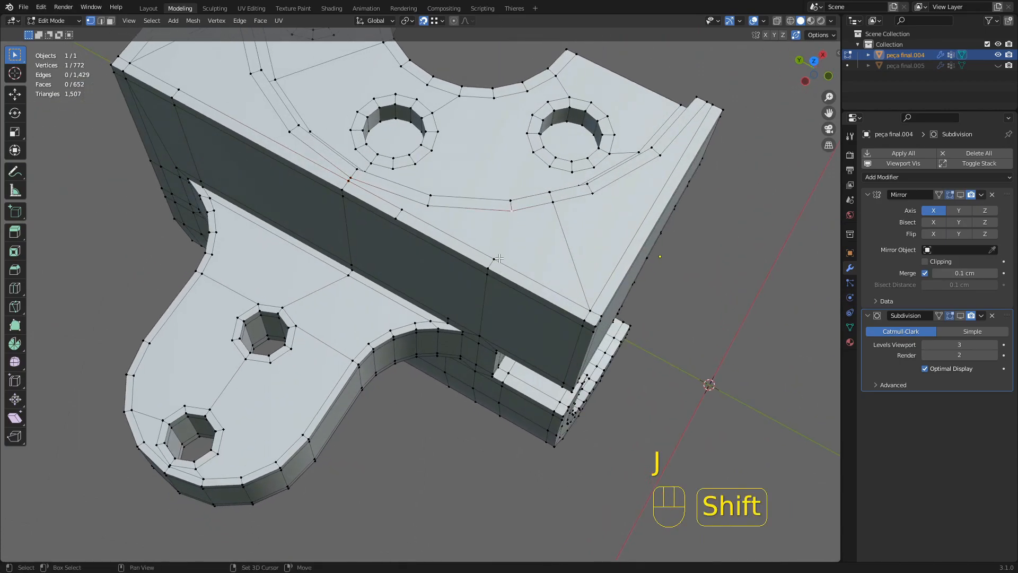
key("j")
middle_click_drag(499, 258, 486, 273)
Connect the outer wall's lower vertex beside the flange to the upper support vertex near the notched end.
left_click(450, 304)
left_click(483, 212, "shift")
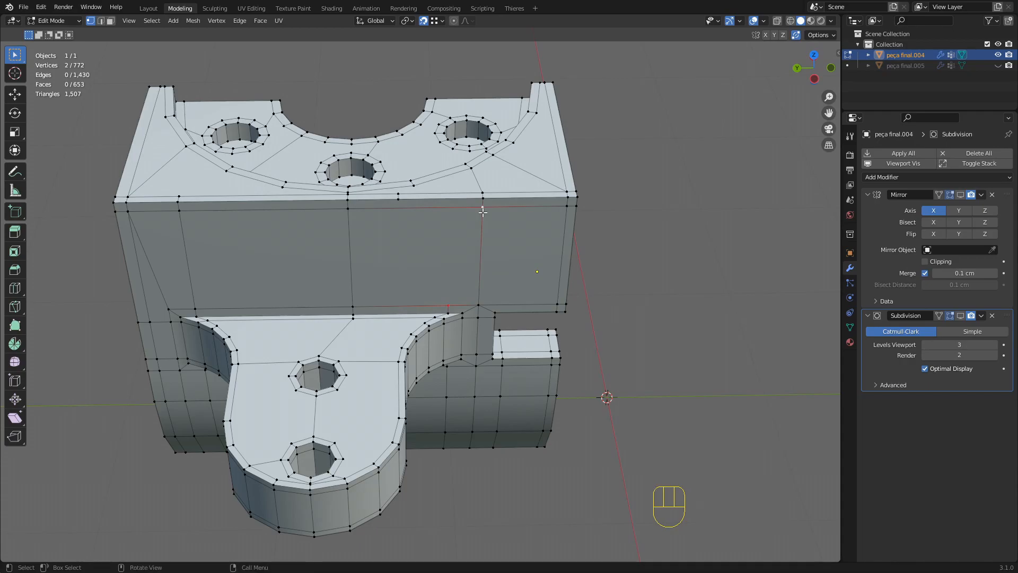
middle_click_drag(501, 315, 494, 202)
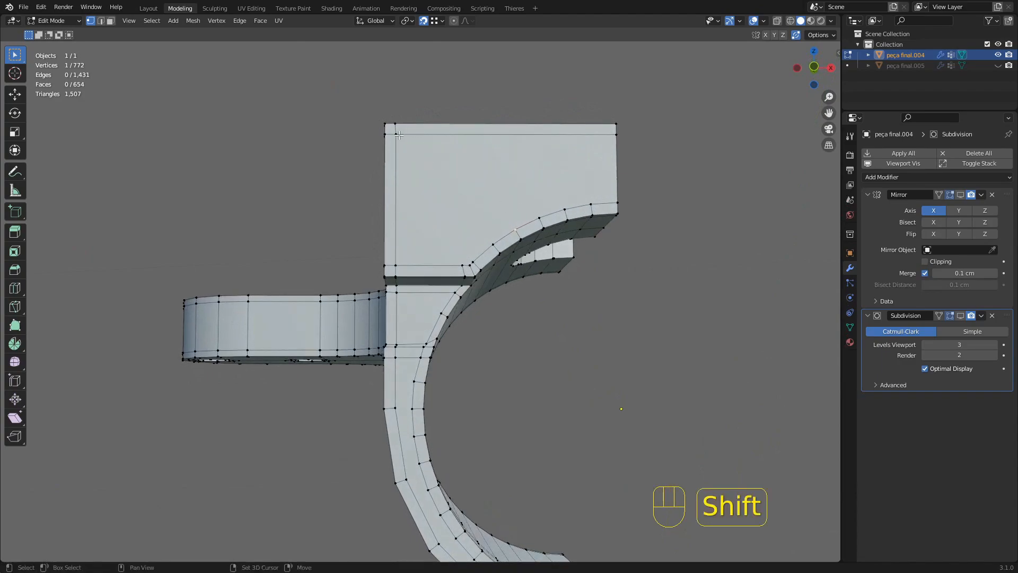
Connect the outer support line's vertices to the inner arc's support vertices across the opposite end face, including the corner diagonal.
middle_click_drag(637, 321, 470, 277)
left_click(418, 255, "shift")
middle_click_drag(469, 349, 450, 298)
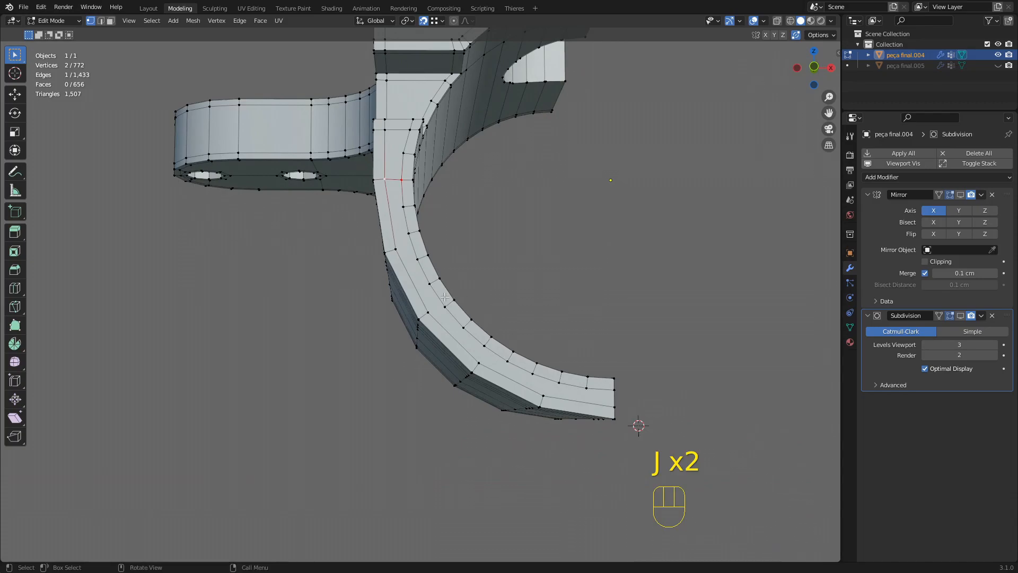
left_click(485, 349)
left_click(558, 382, "shift")
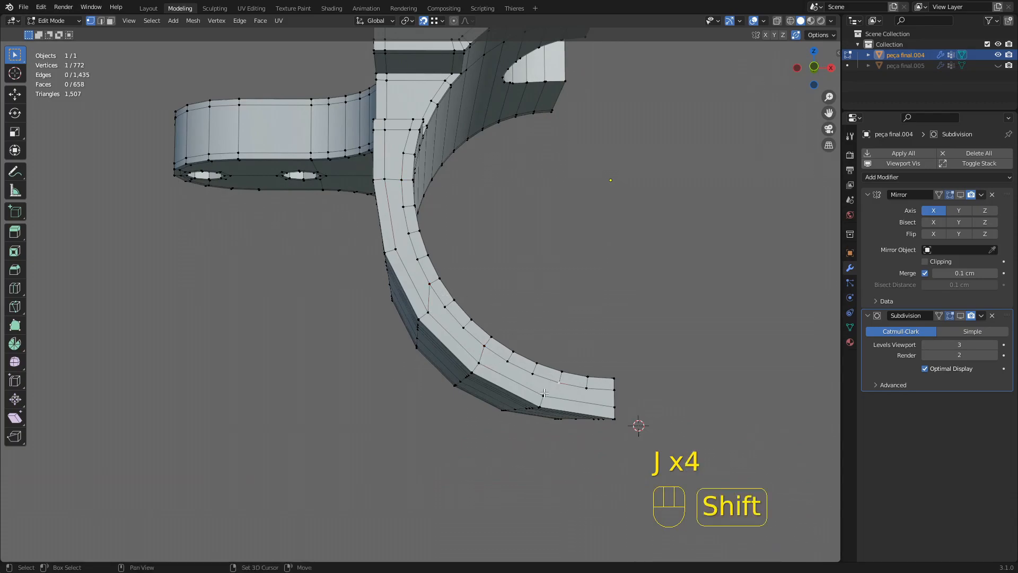
Examine the inner cylinder surface around the rounded cutout, where the lengthwise edges meet its rim.
middle_click_drag(503, 258, 447, 262)
scroll(446, 204, "up", 2)
scroll(457, 255, "up", 1)
scroll(405, 269, "up", 3)
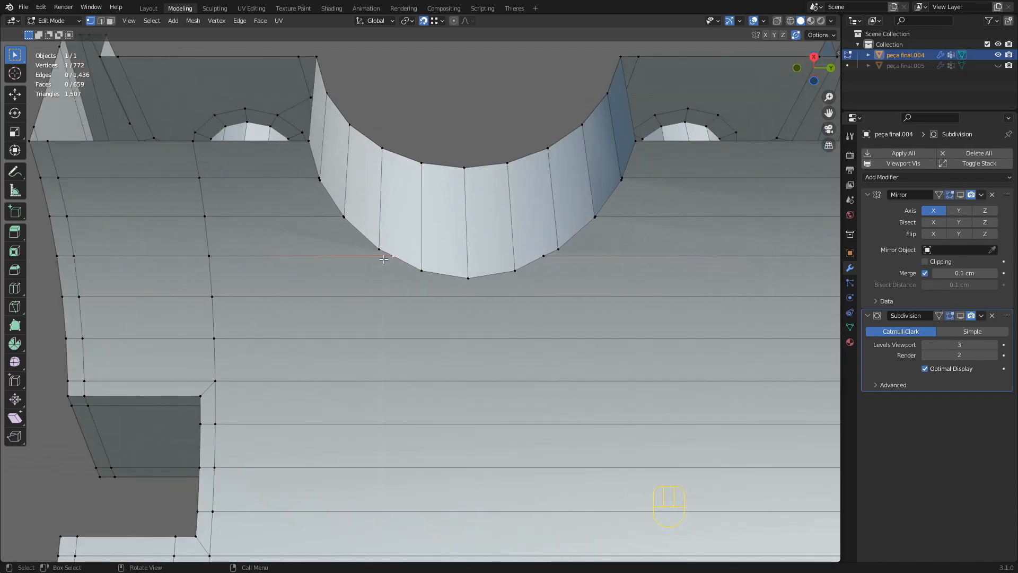
scroll(384, 258, "down", 2)
mouse_move(416, 262)
middle_mouse_down()
mouse_move(359, 282)
mouse_move(411, 276)
middle_mouse_up()
scroll(372, 206, "up", 1)
middle_click_drag(371, 203, 419, 204)
middle_click_drag(361, 207, 360, 235, "shift")
scroll(366, 238, "up", 2)
middle_click_drag(382, 241, 445, 247)
scroll(477, 255, "down", 2)
middle_click_drag(551, 260, 536, 213)
middle_click_drag(490, 245, 518, 215)
middle_click_drag(535, 427, 592, 417)
middle_click_drag(569, 281, 606, 266)
scroll(562, 262, "up", 3)
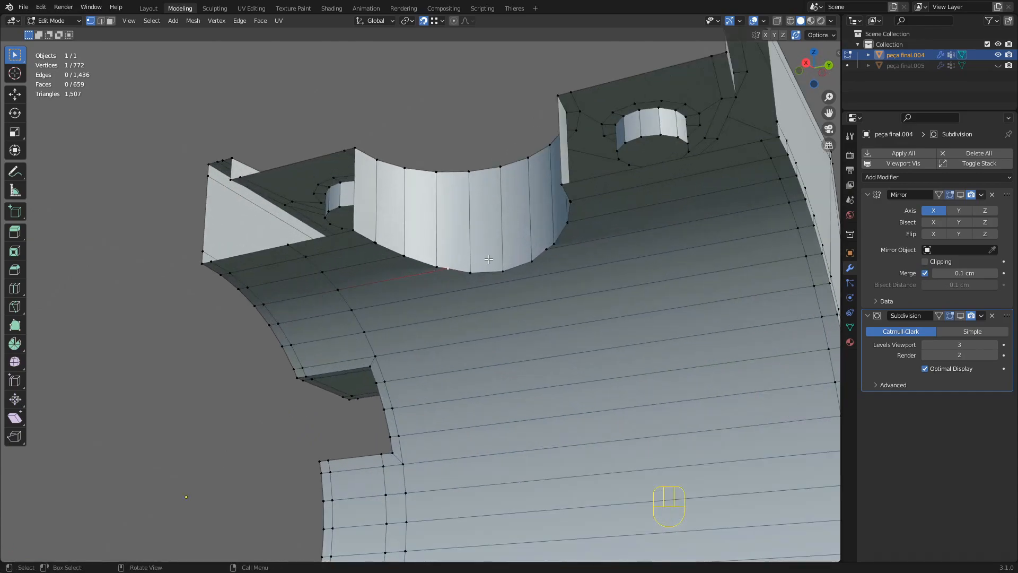
Snap the stray end vertices of the lengthwise edge onto the nearest rim vertices on both sides of the rounded cutout.
middle_click_drag(488, 260, 428, 287)
key("g")
left_click(421, 272)
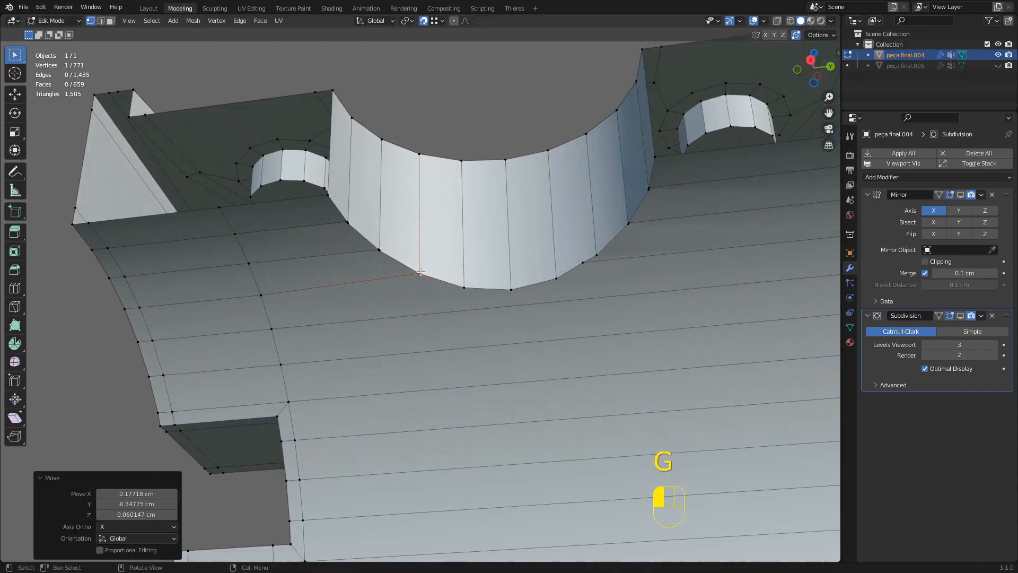
key("g")
left_click(589, 257)
middle_click_drag(588, 257, 494, 255)
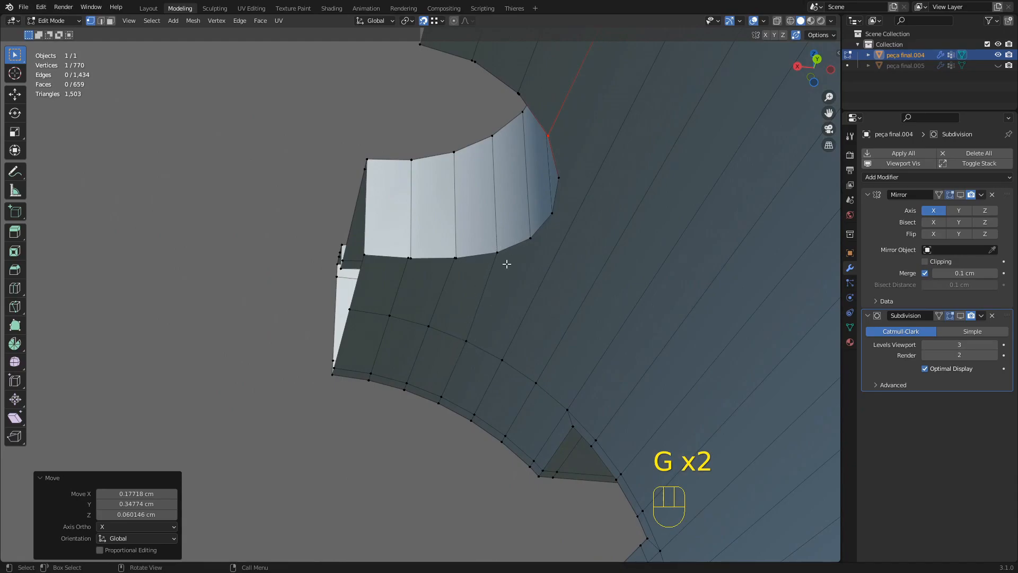
Examine how the lengthwise edges of the inner cylinder line up with the rounded cutout's rim.
scroll(536, 228, "down", 3)
middle_click_drag(654, 199, 584, 212, "shift")
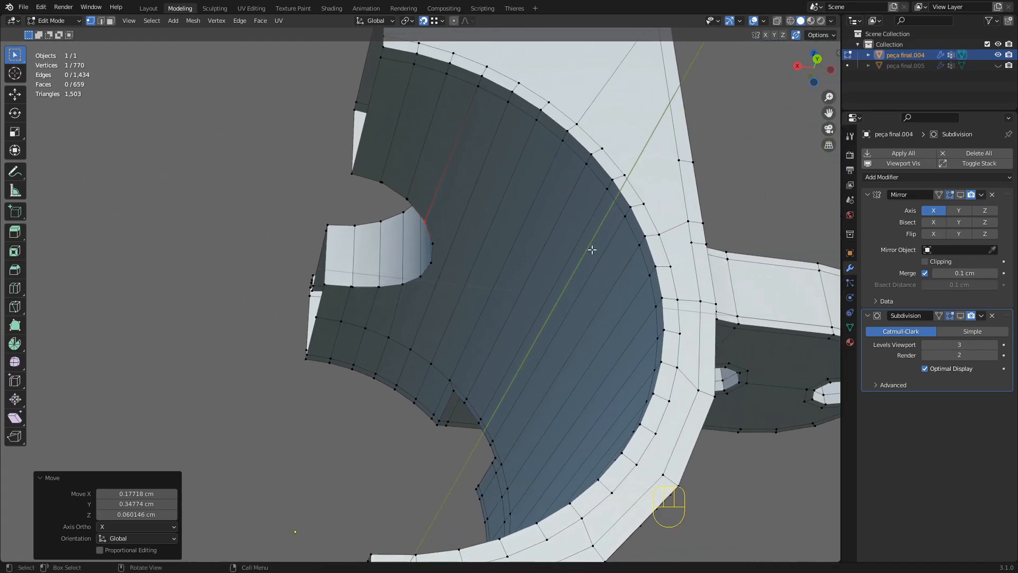
scroll(547, 378, "down", 3)
middle_click_drag(472, 231, 492, 232)
scroll(402, 289, "up", 4)
scroll(404, 263, "up", 3)
middle_click_drag(388, 267, 439, 281)
scroll(436, 289, "up", 1)
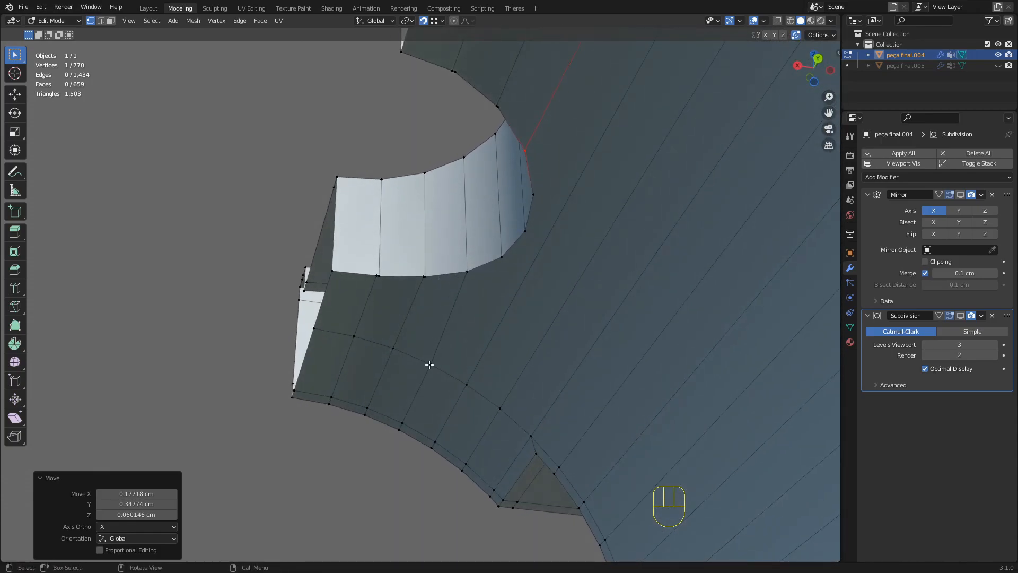
scroll(453, 306, "up", 1)
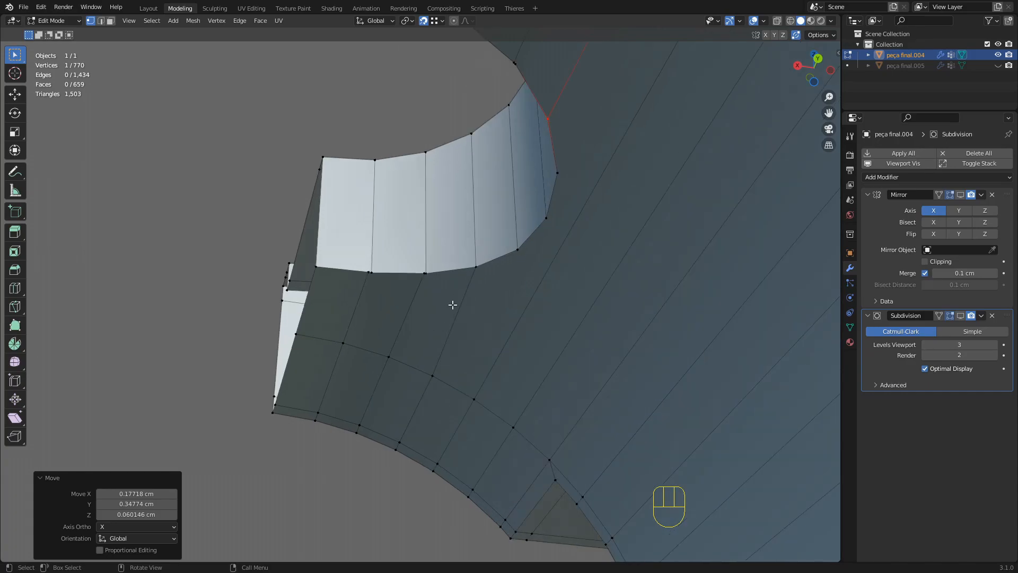
scroll(439, 356, "down", 3)
middle_click_drag(484, 318, 507, 291)
middle_click_drag(507, 291, 501, 293)
scroll(513, 227, "down", 2)
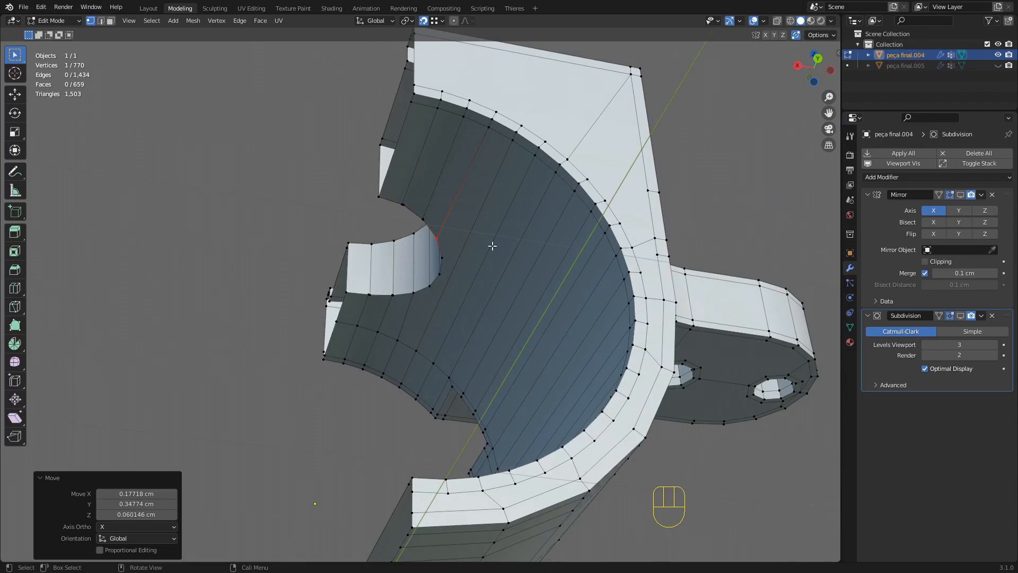
Select five adjacent lengthwise faces on the inner cylinder surface.
key("3")
left_click(580, 334, "shift")
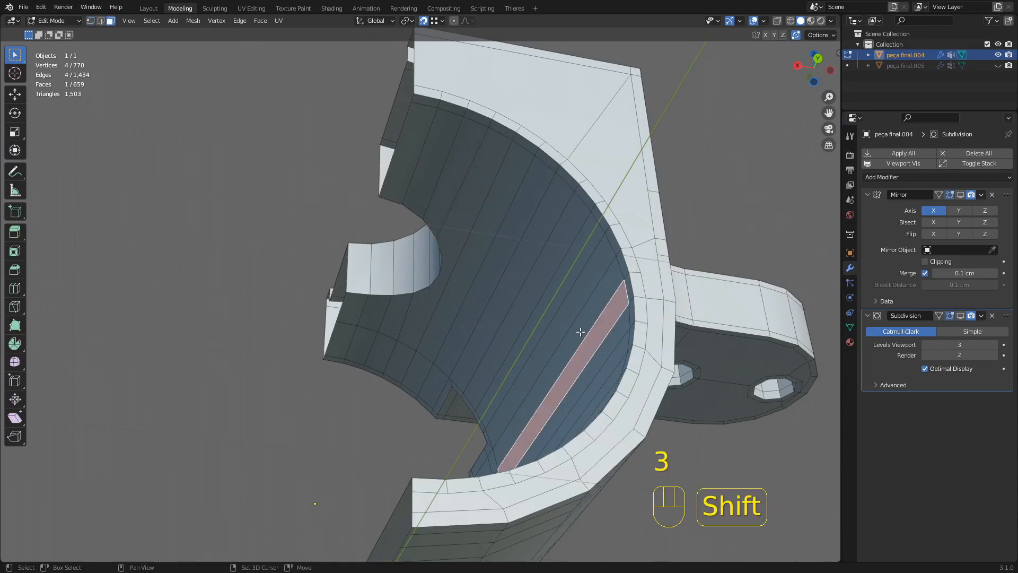
left_click(576, 321, "shift")
left_click(570, 306, "shift")
left_click(554, 260, "shift")
left_click(529, 237, "shift")
scroll(434, 259, "up", 2)
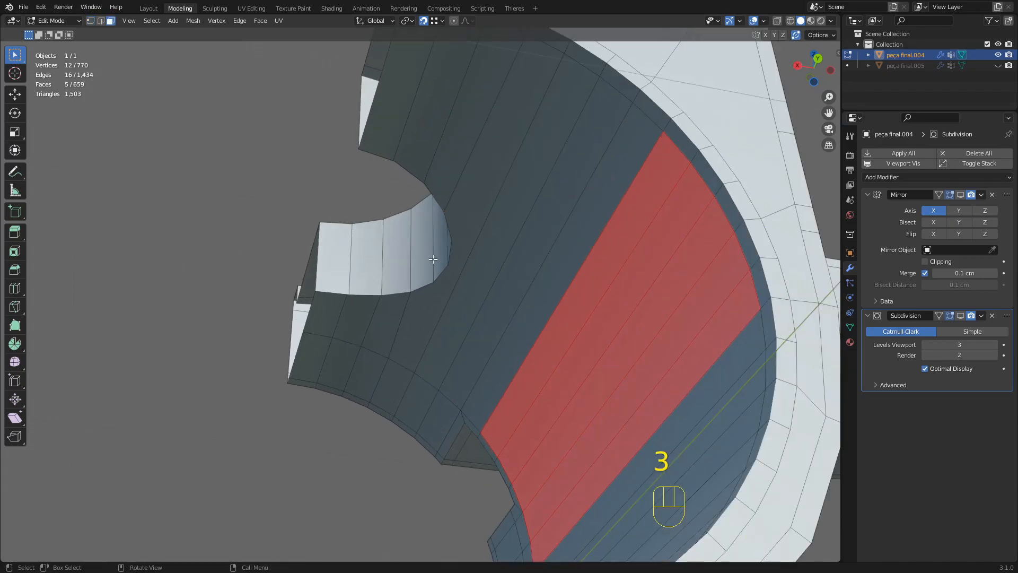
scroll(407, 293, "up", 2)
Snap two stray vertices on one side of the rounded cutout's rim onto their neighbouring rim vertices to merge them.
key("2")
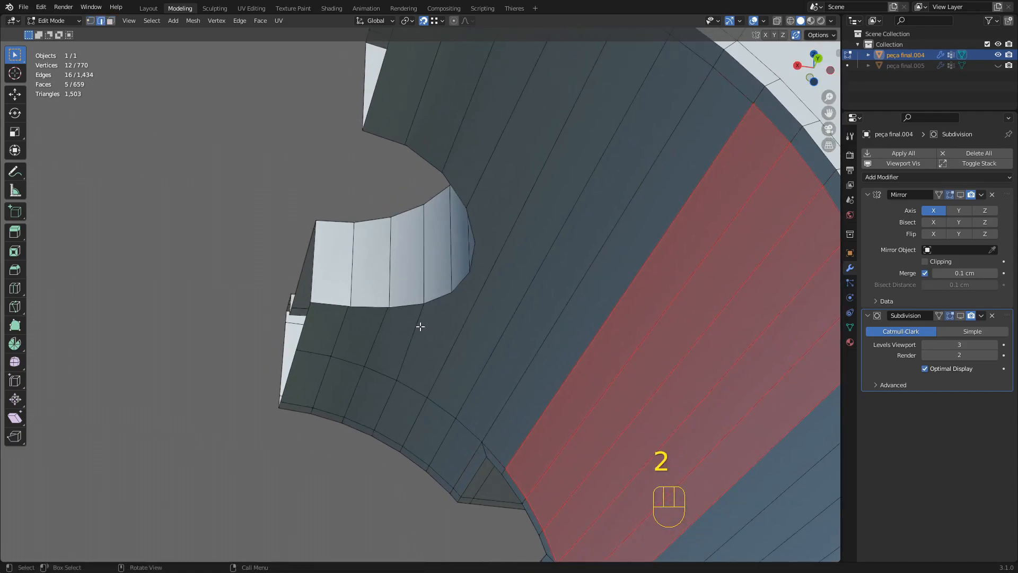
left_click(469, 321)
left_click(416, 320)
scroll(418, 313, "up", 1)
key("1")
scroll(392, 308, "up", 3)
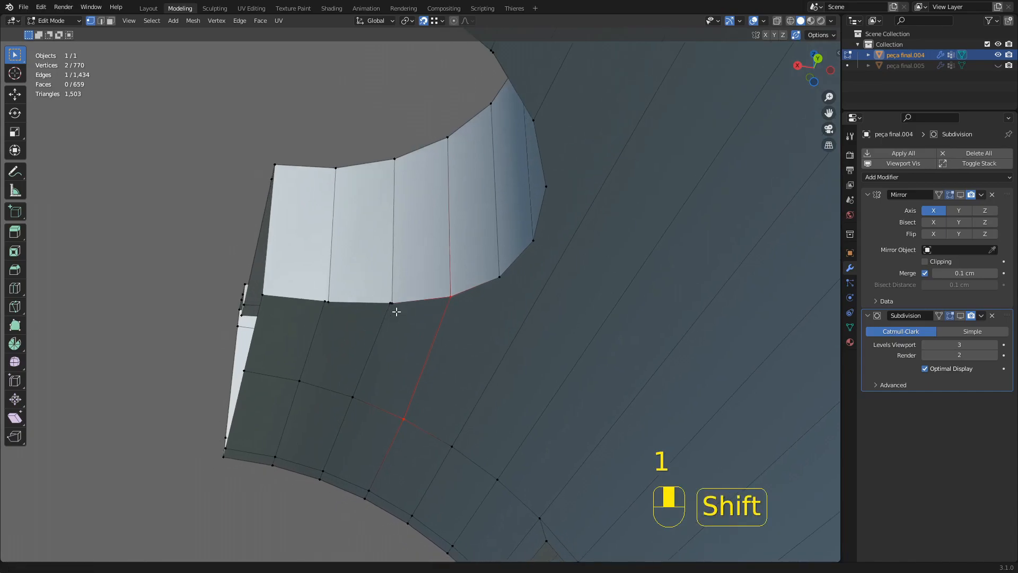
key("g")
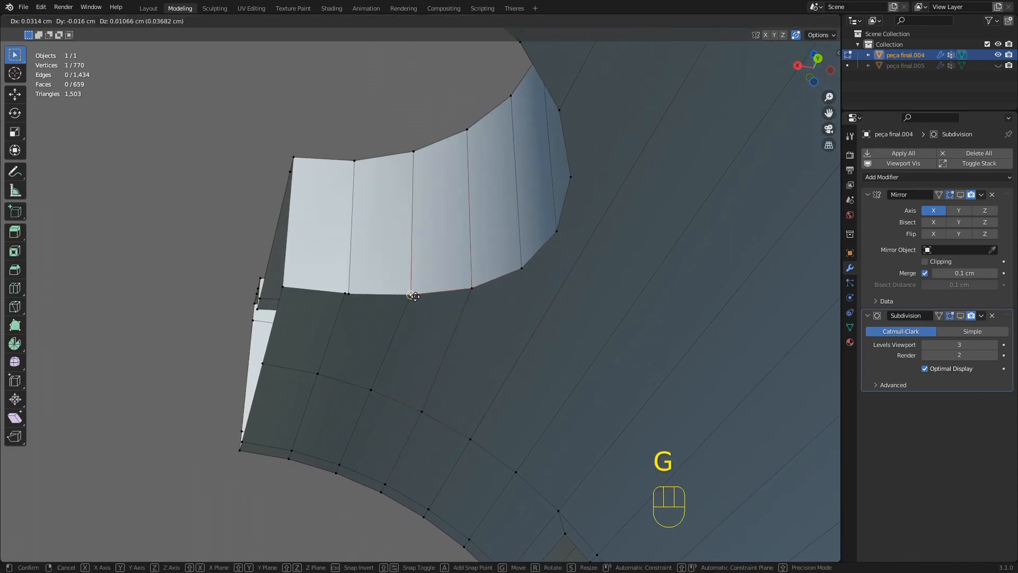
left_click(406, 298)
left_click(351, 295)
key("g")
left_click(345, 295)
Snap the stray vertex near the open end of the cutout's opposite side onto the adjacent rim vertex to merge them.
middle_click_drag(347, 294, 534, 284)
middle_click_drag(534, 285, 507, 276, "shift")
left_click(469, 385)
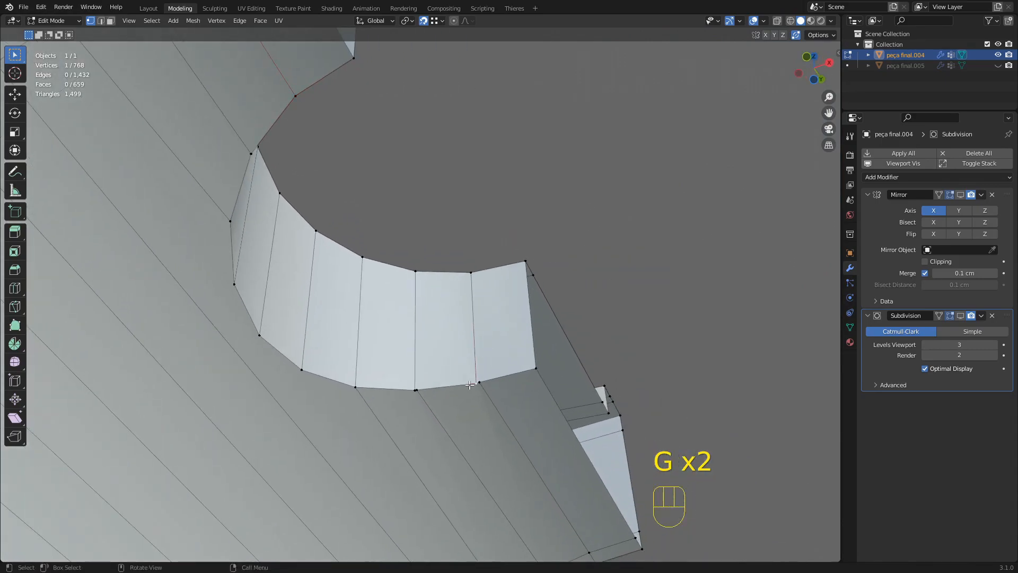
key("g")
left_click(473, 383)
key("g")
left_click(478, 383)
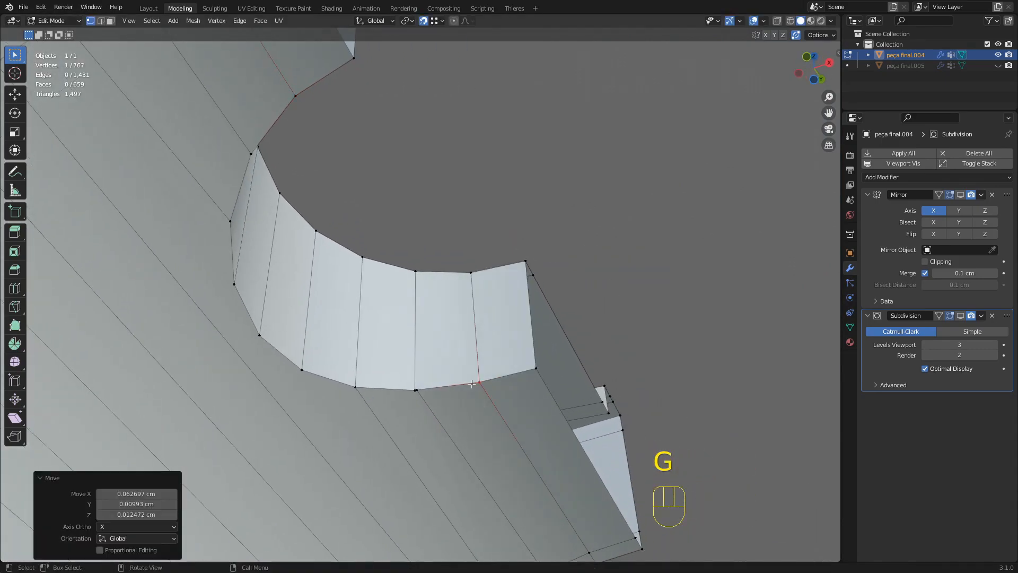
Snap the next stray vertex along the rounded cutout's rim onto its neighbouring rim vertex to merge them.
key("g")
left_click(410, 391)
middle_click_drag(411, 391, 439, 230)
Add a loop cut around the inner curved surface, aligned with the cutout's central rim vertex, and connect it to that vertex.
key("ctrl+r")
left_click(439, 228)
left_click(438, 207)
left_click_drag(444, 213, 445, 213)
scroll(445, 217, "up", 4)
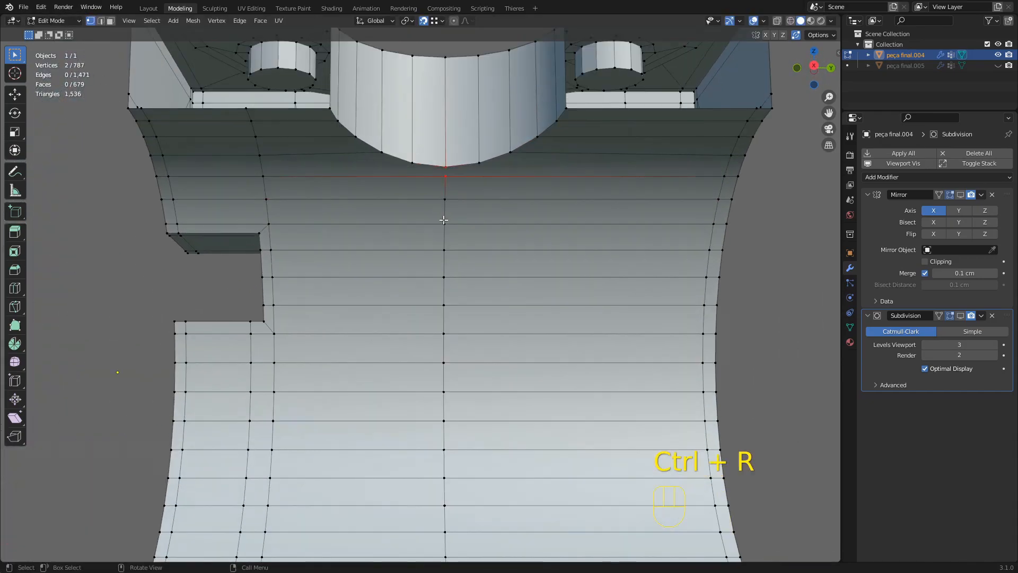
key("j")
scroll(450, 242, "down", 2)
Add four more loop cuts on the inner curved surface, aligned with neighbouring rim vertices of the cutout, and connect them to the rim.
middle_click_drag(450, 242, 470, 152)
key("ctrl+r")
left_click(445, 152)
left_click(435, 129)
key("ctrl+r")
left_click(557, 146)
left_click(501, 137)
key("ctrl+r")
left_click(573, 140)
left_click(531, 123)
key("ctrl+r")
left_click(365, 142)
left_click(405, 123)
left_click_drag(401, 117, 418, 162)
key("j")
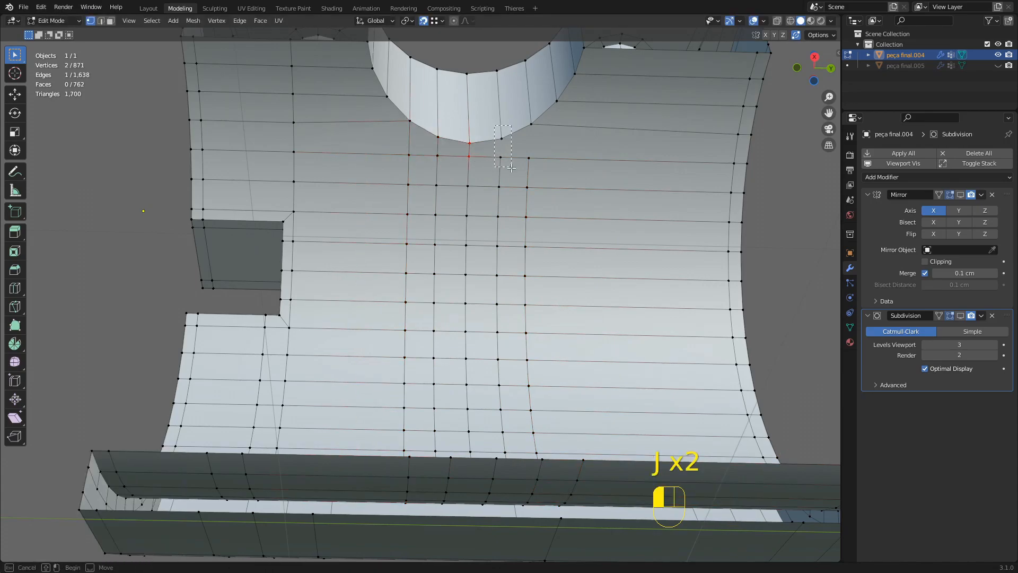
Select the four adjacent faces just below the rounded cutout's rim to check their topology, then deselect them.
key("3")
scroll(537, 141, "up", 1)
left_click(532, 118, "shift")
left_click(496, 123, "shift")
left_click(459, 122, "shift")
left_click(423, 111, "shift")
scroll(448, 195, "down", 5)
left_click(683, 211)
Insert two evenly spaced loop cuts around the wall of the rounded cutout.
middle_click_drag(536, 226, 491, 223)
middle_click_drag(461, 169, 474, 192)
scroll(475, 192, "up", 2)
key("ctrl+r")
scroll(470, 157, "up", 1)
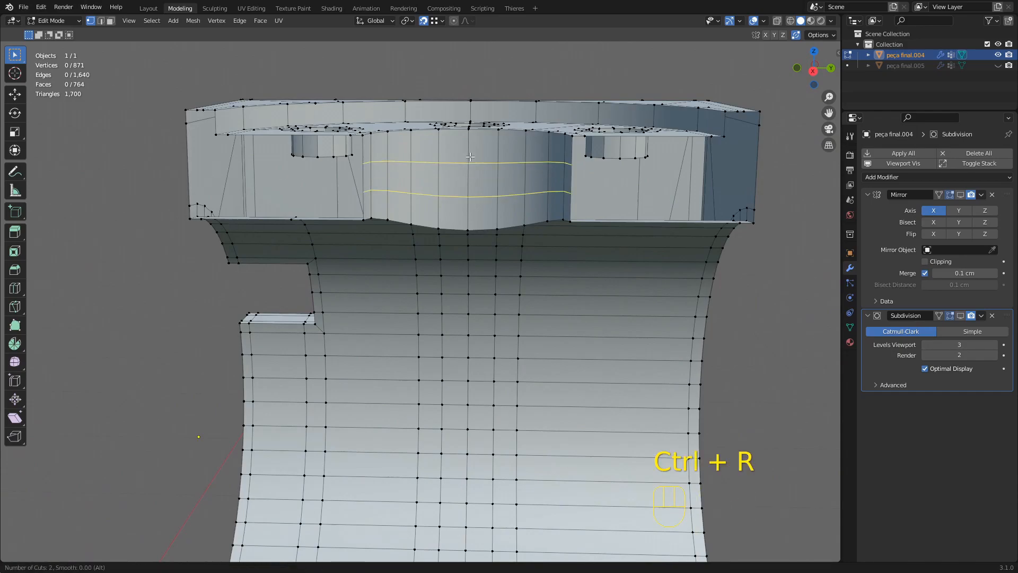
left_click(471, 157)
key("Escape")
Select the upper of the two edge loops around the rounded cutout's wall.
middle_click_drag(470, 158, 446, 219, "shift")
key("2")
left_click(459, 221)
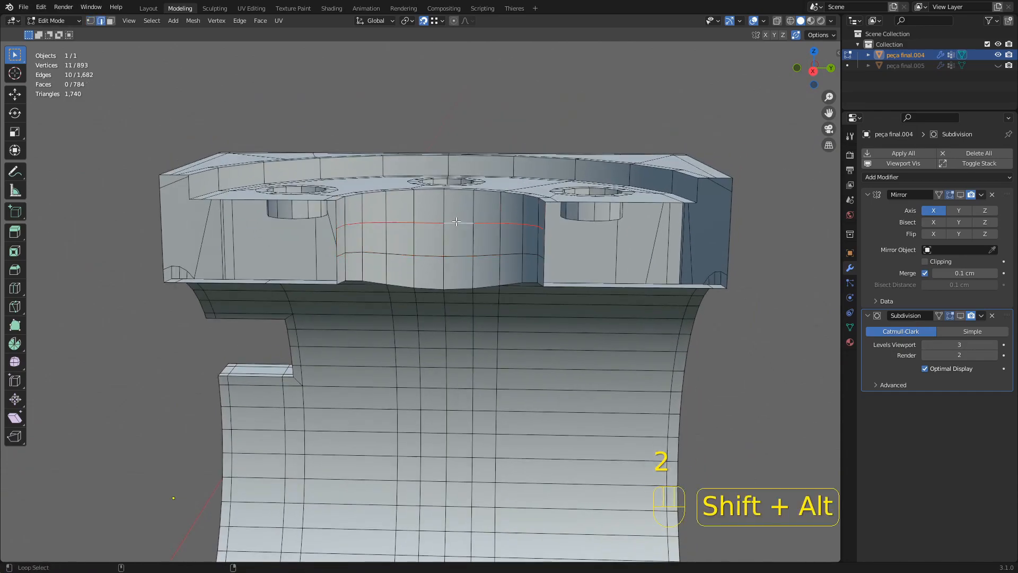
left_click(456, 221, "alt+shift")
scroll(477, 179, "up", 3)
key("1")
middle_click_drag(479, 180, 476, 290, "shift")
key("g")
key("g")
key("e")
key("e")
key("e")
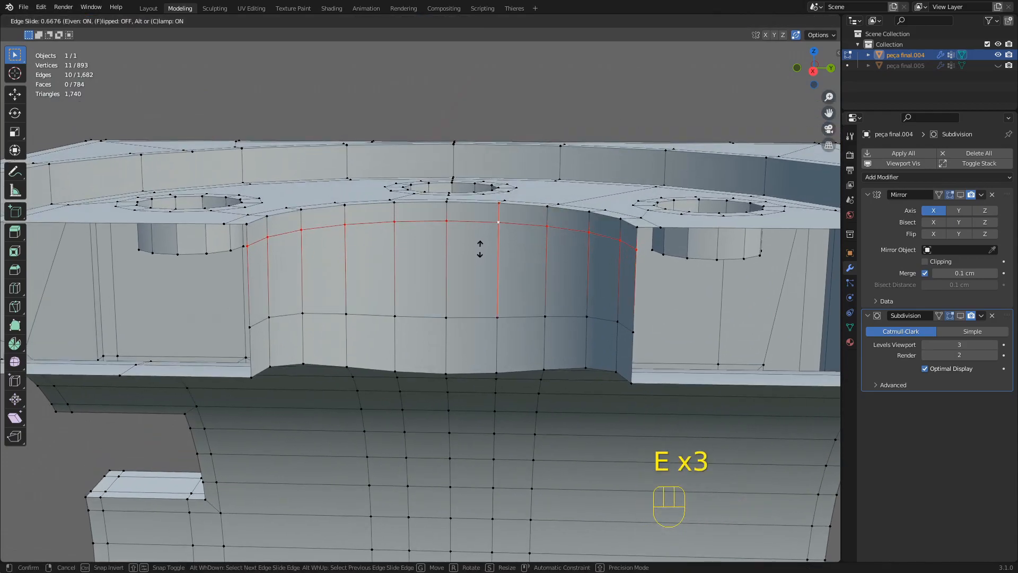
key("e")
key("e")
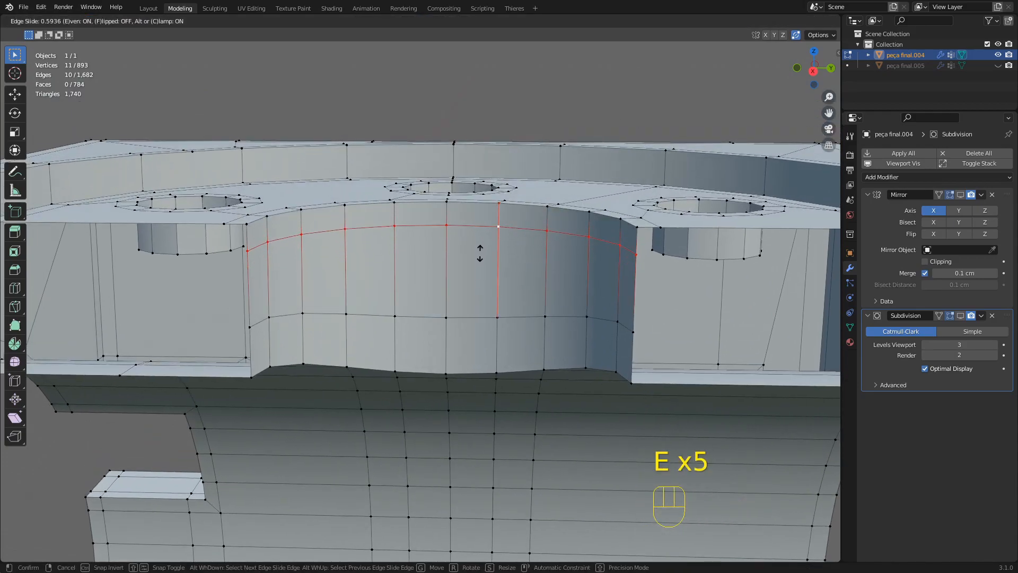
Slide the upper edge loop towards the cutout's top edge with an edge slide factor of 0.690.
key("g")
key("g")
key("e")
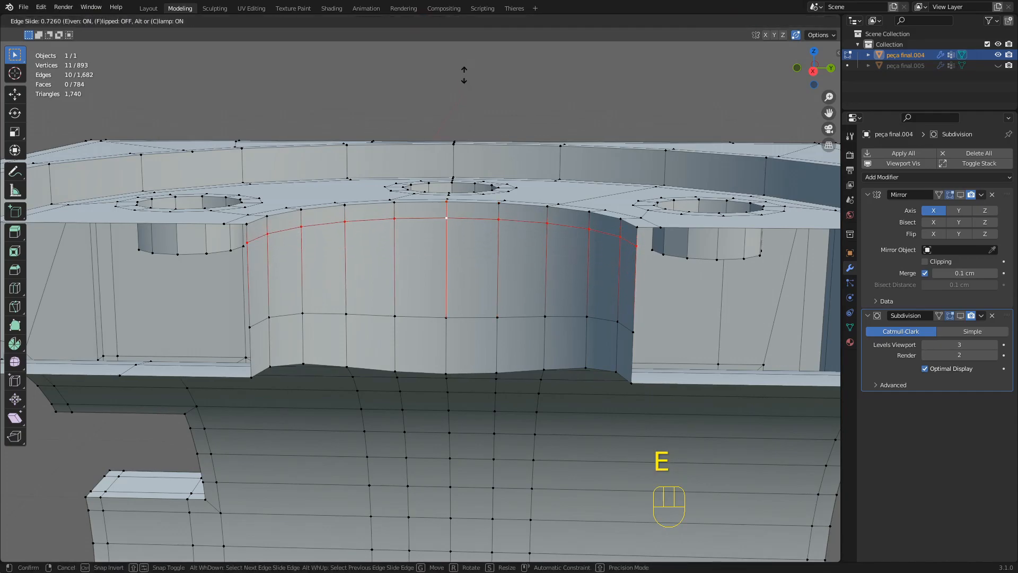
left_click(380, 205)
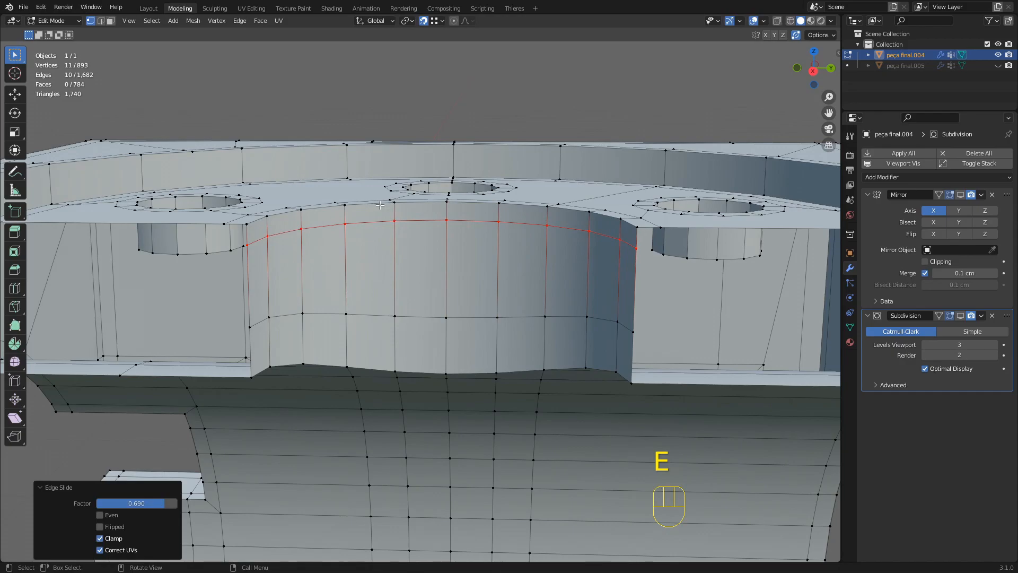
Slide the lower edge loop close to the cutout's curved lower rim, with Even and Flipped on and a factor of about -0.76.
key("2")
left_click(465, 317)
middle_click_drag(456, 317, 467, 297, "alt")
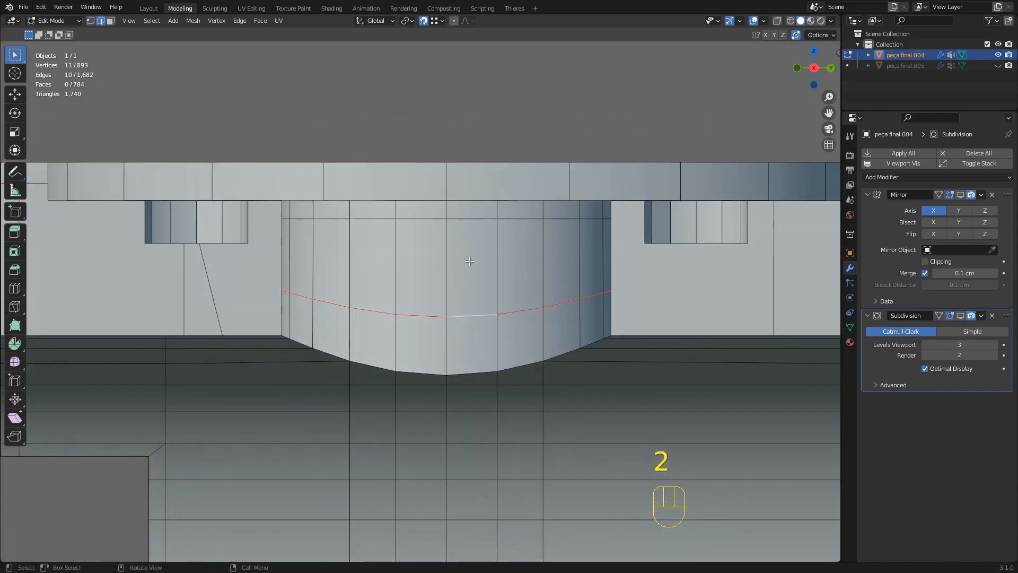
key("g")
key("g")
key("e")
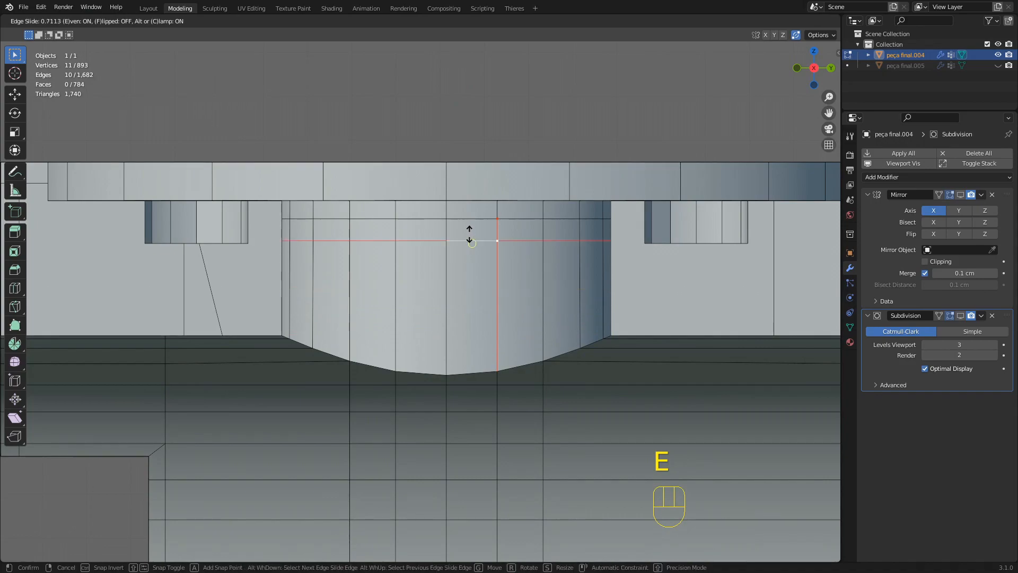
key("e")
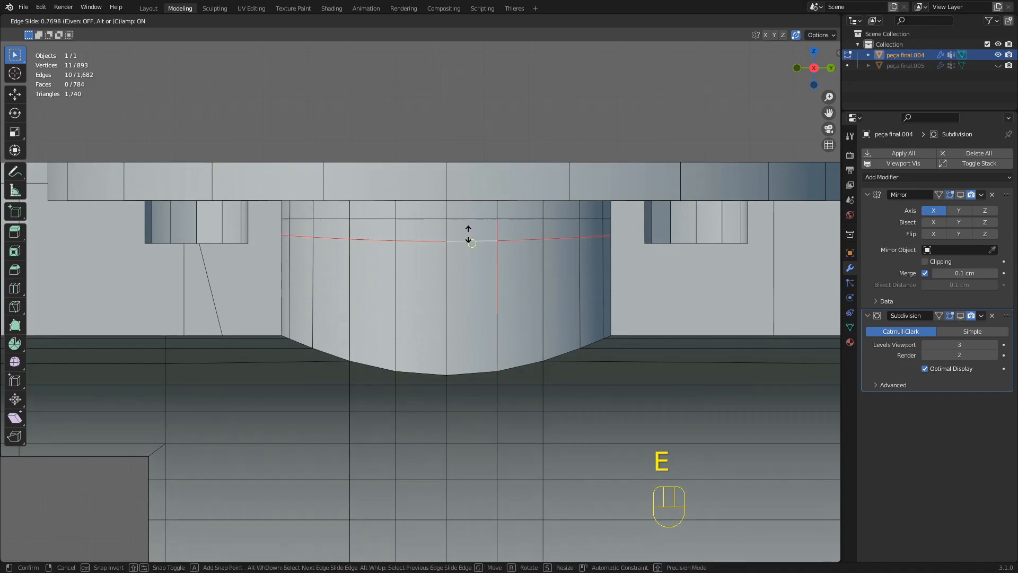
key("e")
key("e")
key("e")
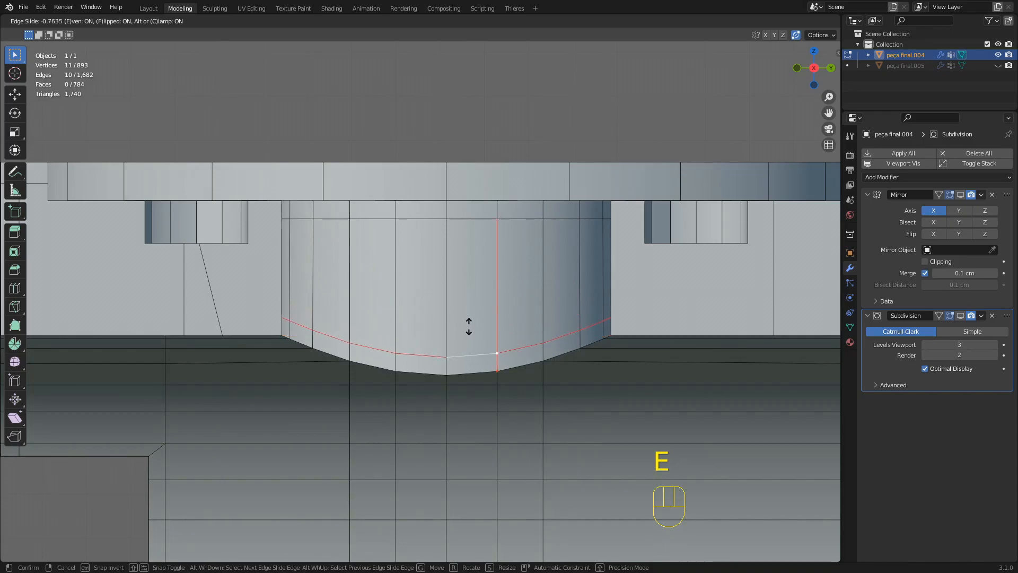
left_click(468, 326)
Select the narrow face loops along the cutout wall's upper and lower edges to inspect them, then deselect them.
scroll(469, 323, "down", 2)
left_click(457, 148)
middle_click_drag(447, 266, 467, 255)
left_click(467, 304, "alt+shift")
middle_click_drag(466, 304, 724, 287)
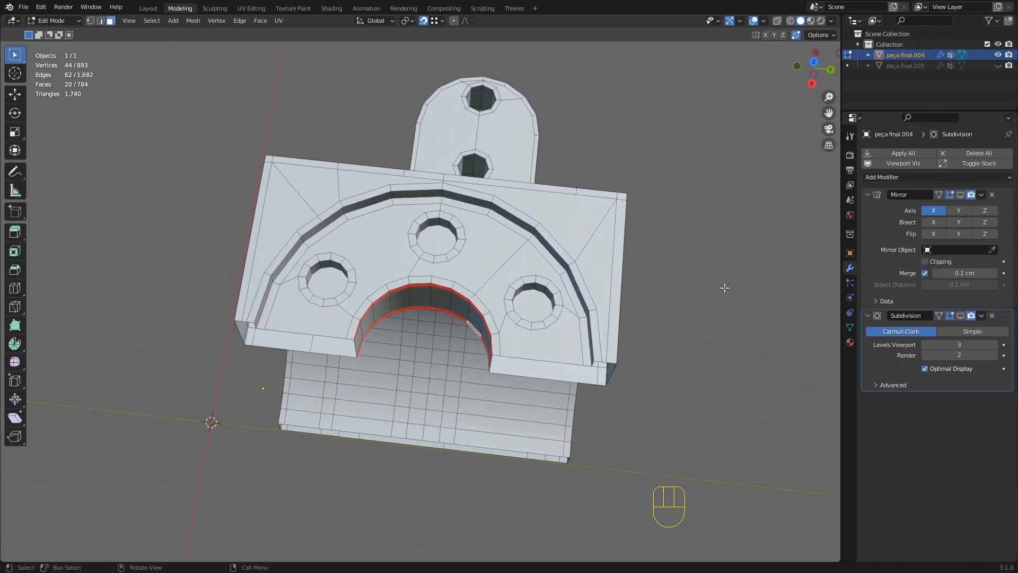
left_click(725, 287)
Connect the left hole's outer ring to the middle hole's outer ring with parallel edges on the block's top face.
scroll(456, 258, "up", 2)
left_click(437, 262, "shift")
middle_click_drag(436, 256, 390, 241, "alt")
left_click(393, 238, "shift")
key("j")
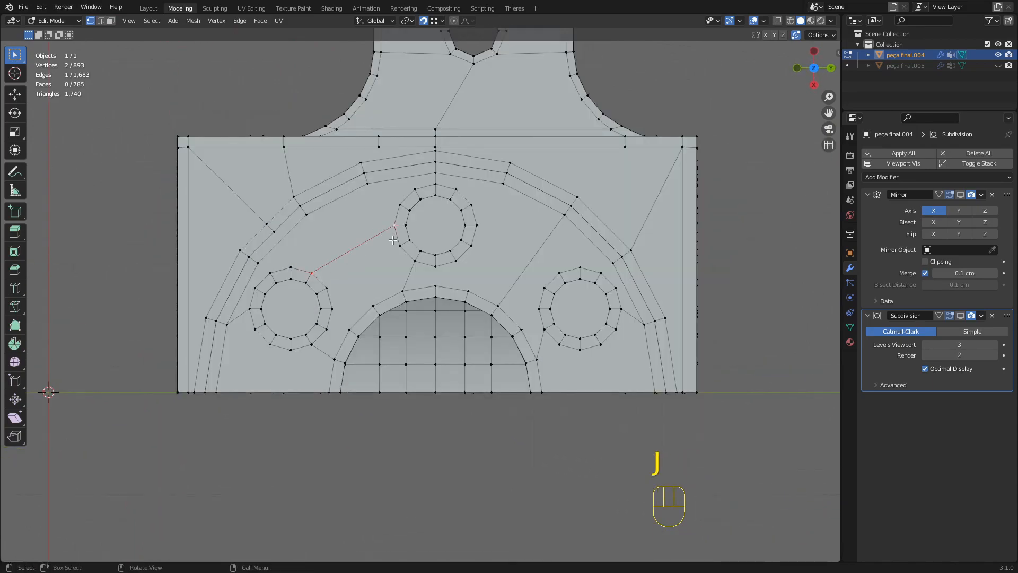
left_click(327, 288, "shift")
key("j")
left_click(414, 263, "shift")
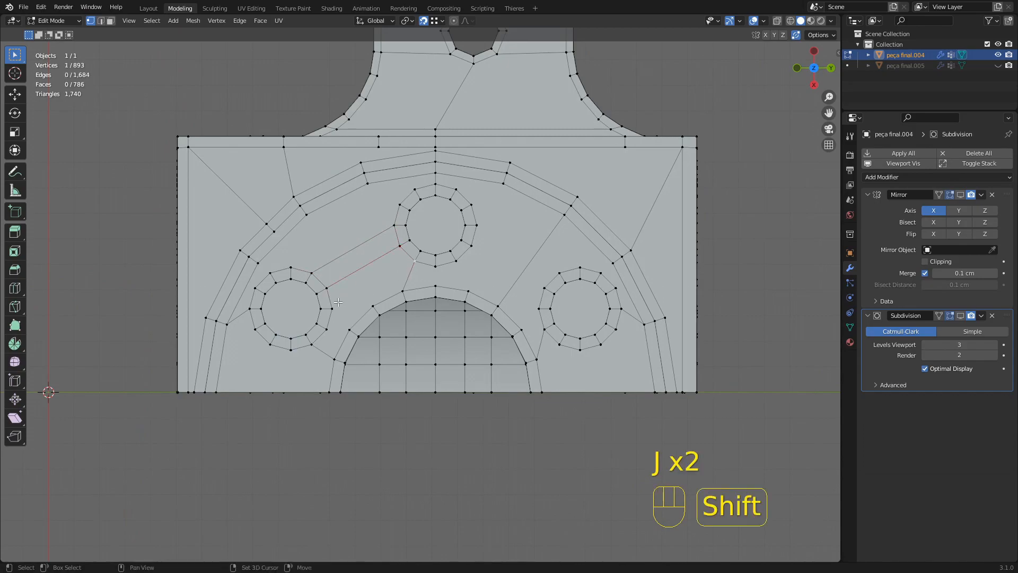
Connect the right hole's outer ring to the middle hole's outer ring with three parallel edges.
left_click(536, 306, "shift")
key("j")
left_click(497, 251, "shift")
key("j")
left_click(557, 271)
left_click(478, 224, "shift")
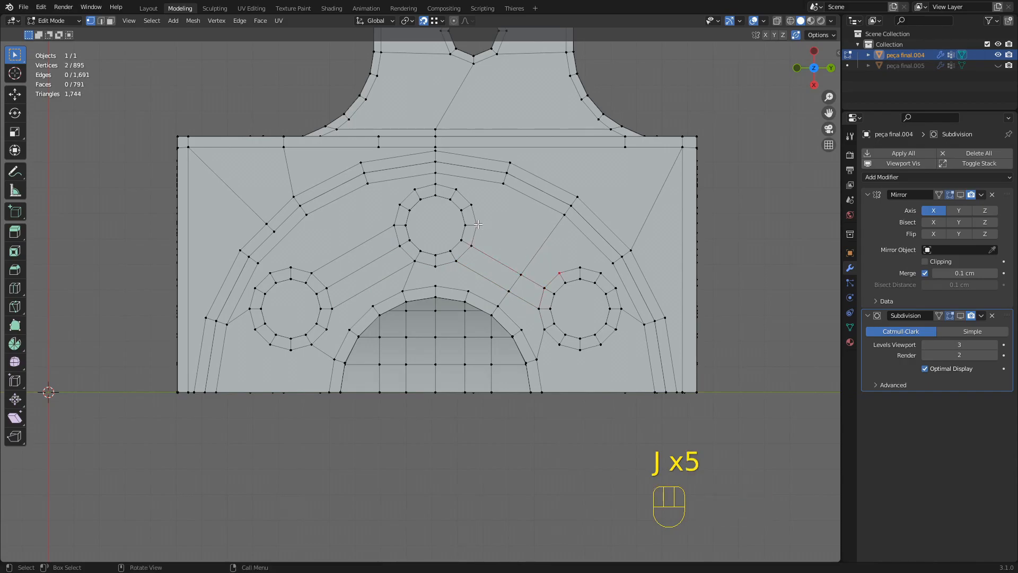
middle_click_drag(519, 285, 509, 265)
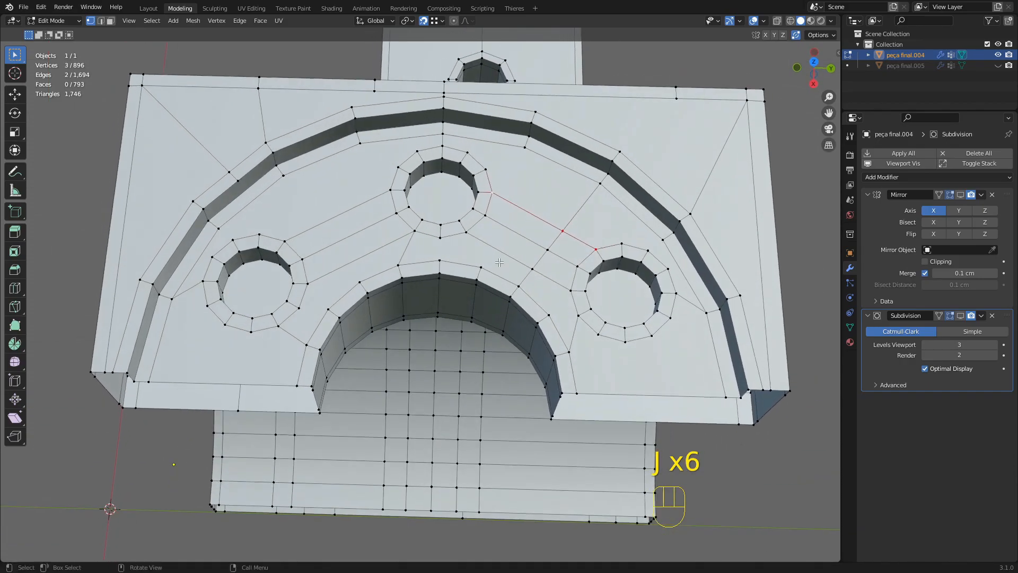
Connect two vertices of the middle hole's outer ring to the facing vertices on the cutout's inset edge.
left_click(481, 266)
left_click(466, 232, "shift")
key("j")
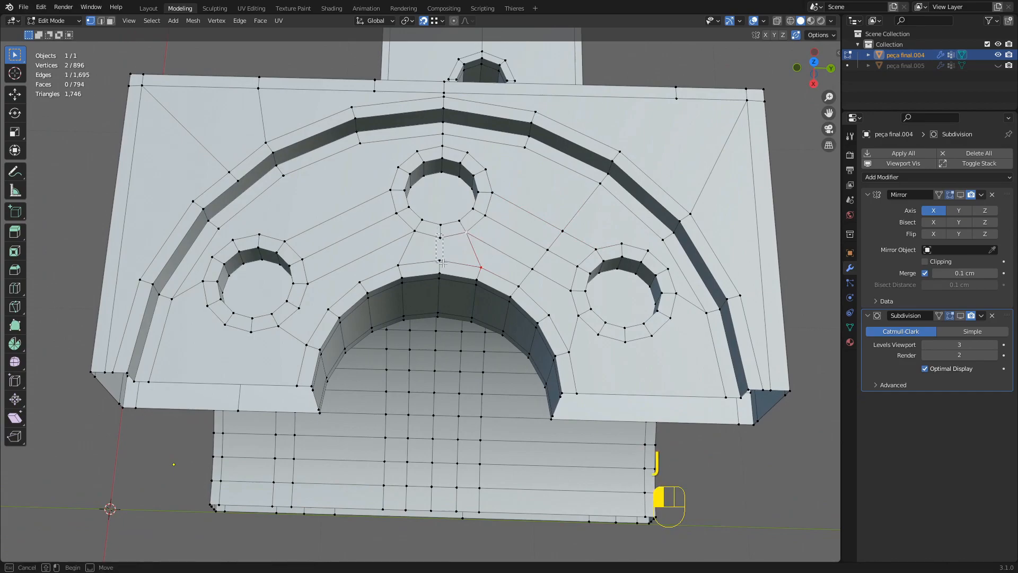
key("j")
scroll(450, 254, "down", 2)
scroll(451, 238, "up", 2)
Connect the right hole's outer ring to the vertex on the curved groove's inner support edge.
middle_click_drag(529, 284, 485, 156, "shift")
left_click(443, 211, "shift")
key("j")
left_click(486, 152)
left_click(464, 110, "shift")
Try connecting the middle hole's ring to the groove vertex above the right hole, and save the file.
left_click(460, 105)
left_click(345, 112, "shift")
middle_click_drag(345, 112, 414, 145, "shift")
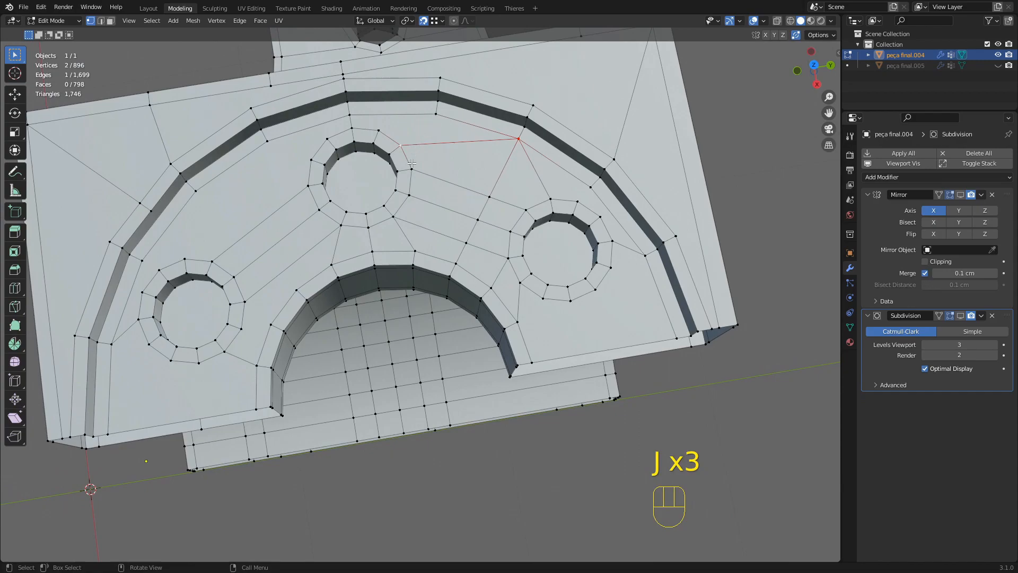
key("ctrl+s")
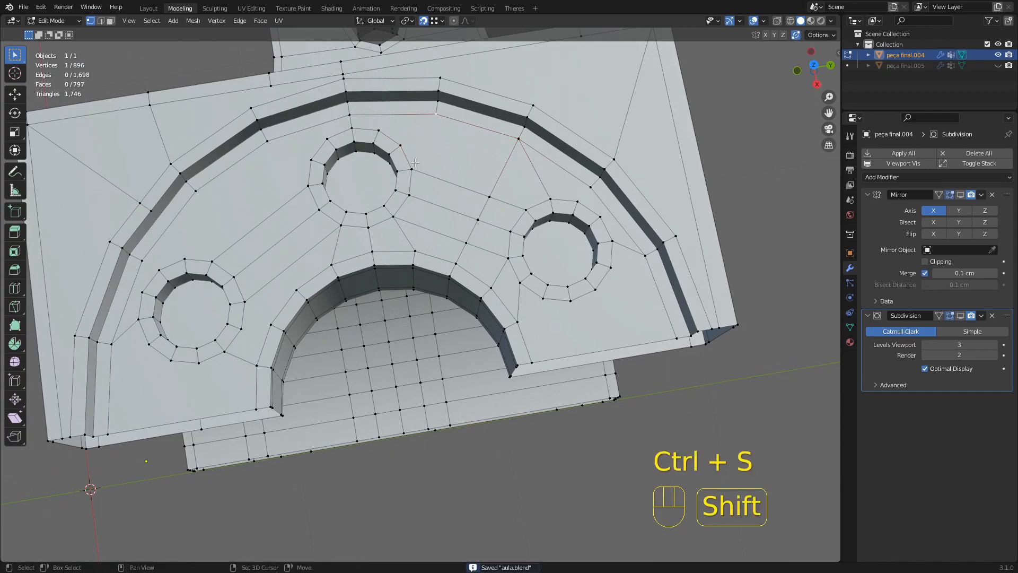
Connect the groove's inner support edge to the middle hole's ring on both sides and to the right hole's ring.
key("j")
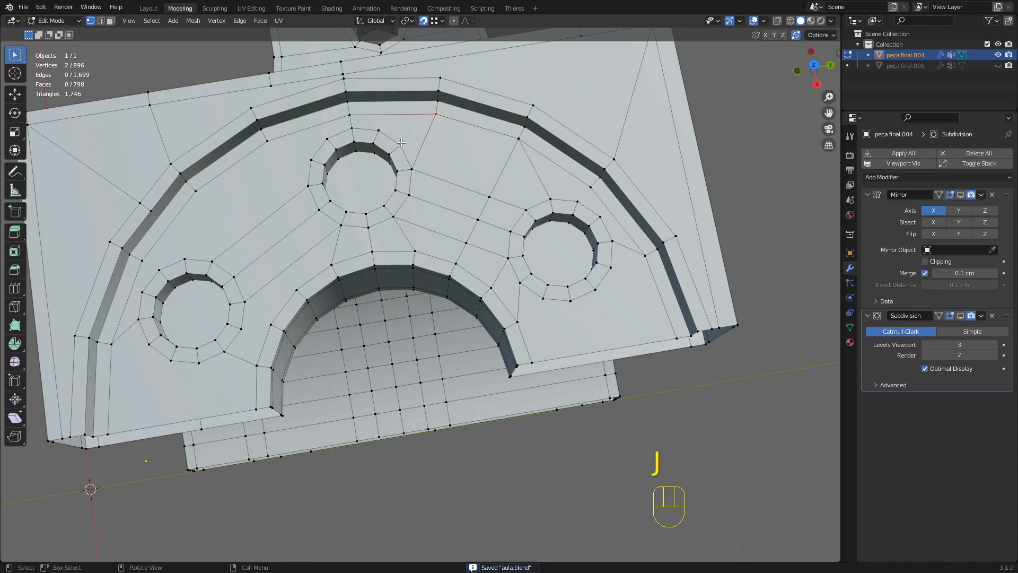
left_click(382, 121, "shift")
key("j")
middle_click_drag(382, 121, 460, 148)
left_click(377, 129, "shift")
key("j")
middle_click_drag(377, 129, 484, 200)
left_click(524, 203, "shift")
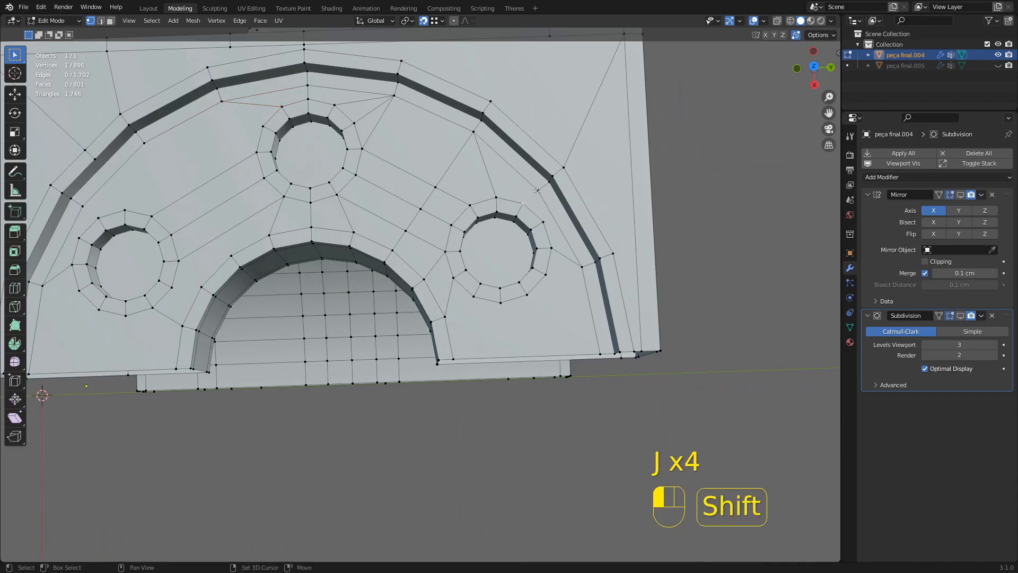
middle_click_drag(516, 307, 427, 255)
Subdivide the top face's front edge beside the right hole and connect its midpoint to the hole's outer ring.
key("2")
left_click(467, 289)
middle_click_drag(468, 289, 472, 245)
key("d")
key("1")
left_click(480, 266)
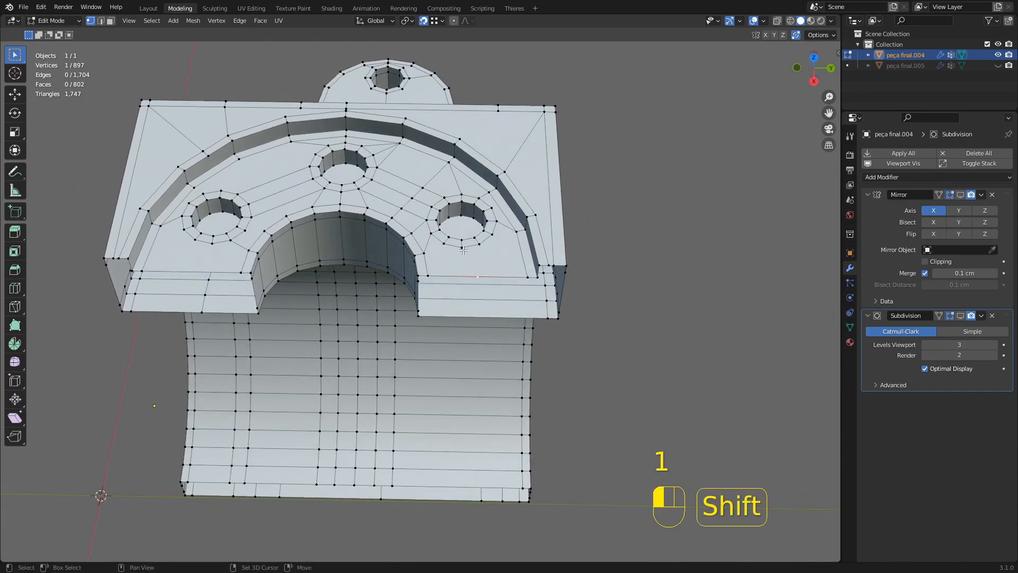
key("j")
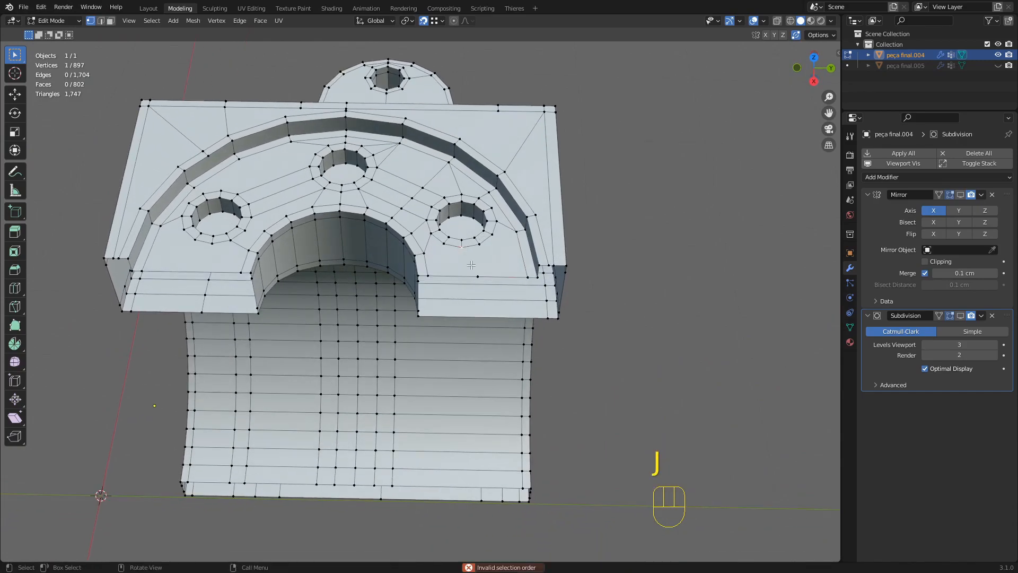
key("j")
scroll(483, 244, "up", 1)
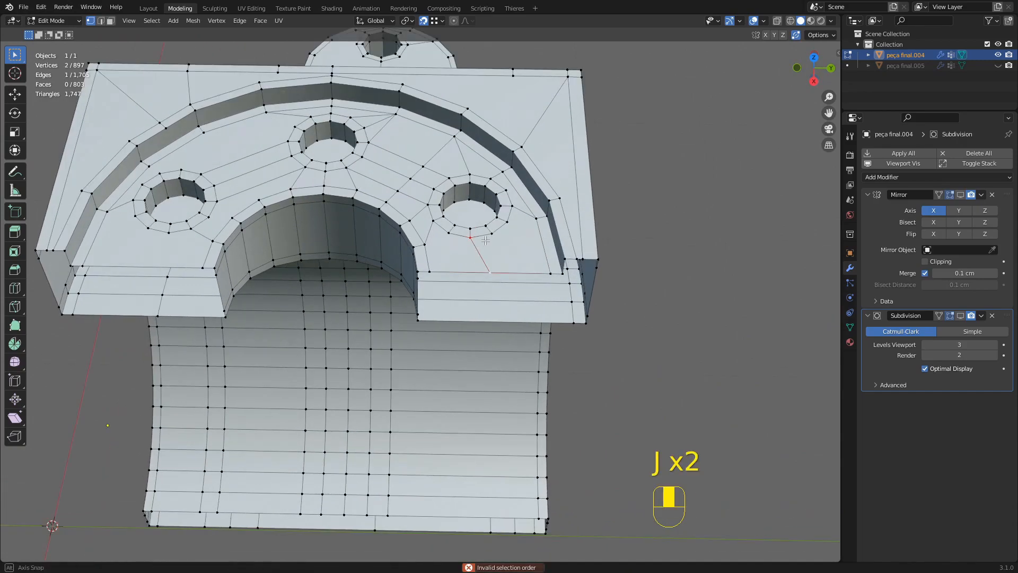
Connect three pairs of opposite fillet vertices with crosswise edges over the base of the tab's underside.
middle_click_drag(166, 223, 416, 227, "shift")
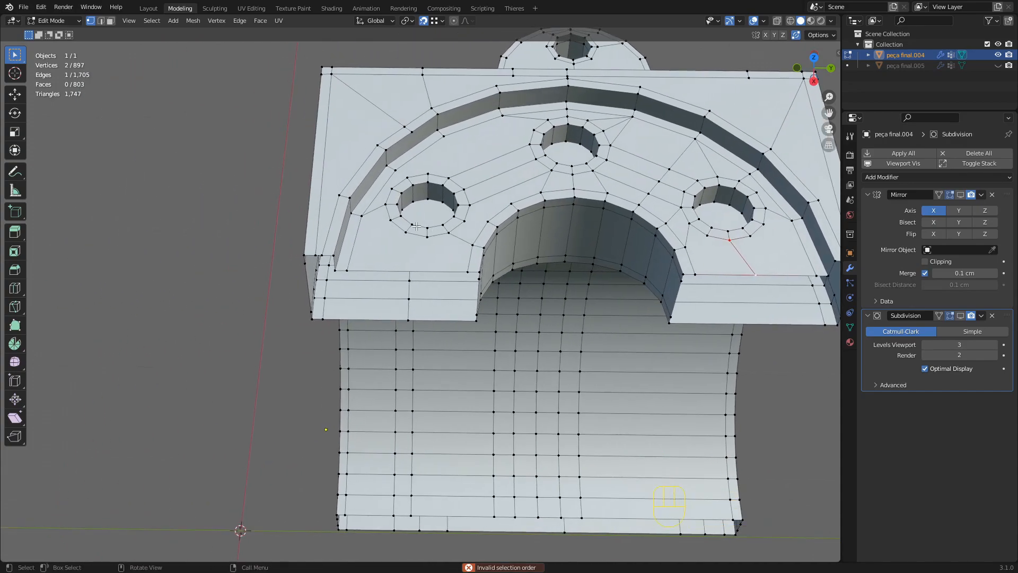
scroll(422, 222, "down", 2)
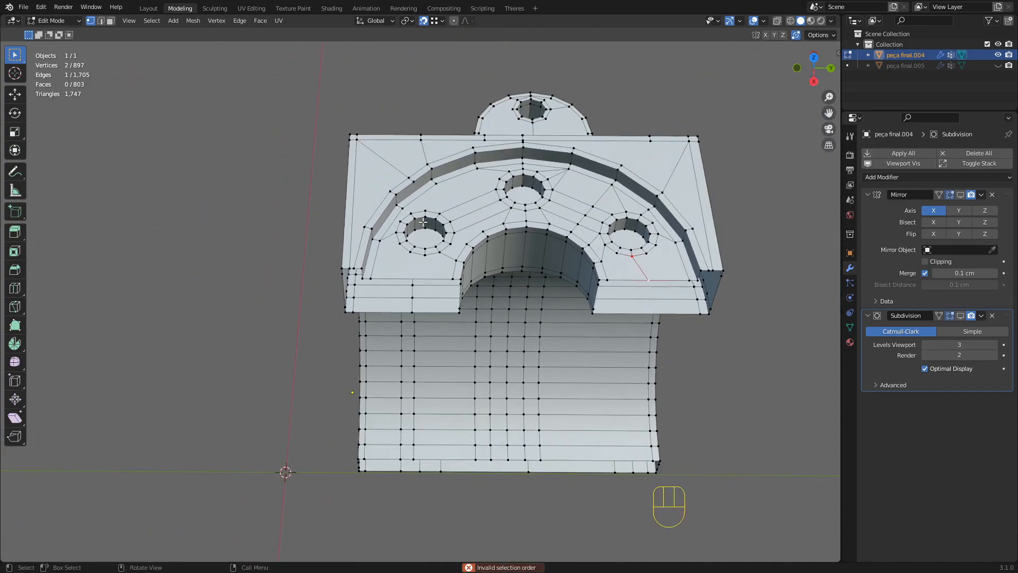
middle_click_drag(420, 220, 469, 204)
scroll(469, 201, "up", 2)
middle_click_drag(471, 200, 407, 202)
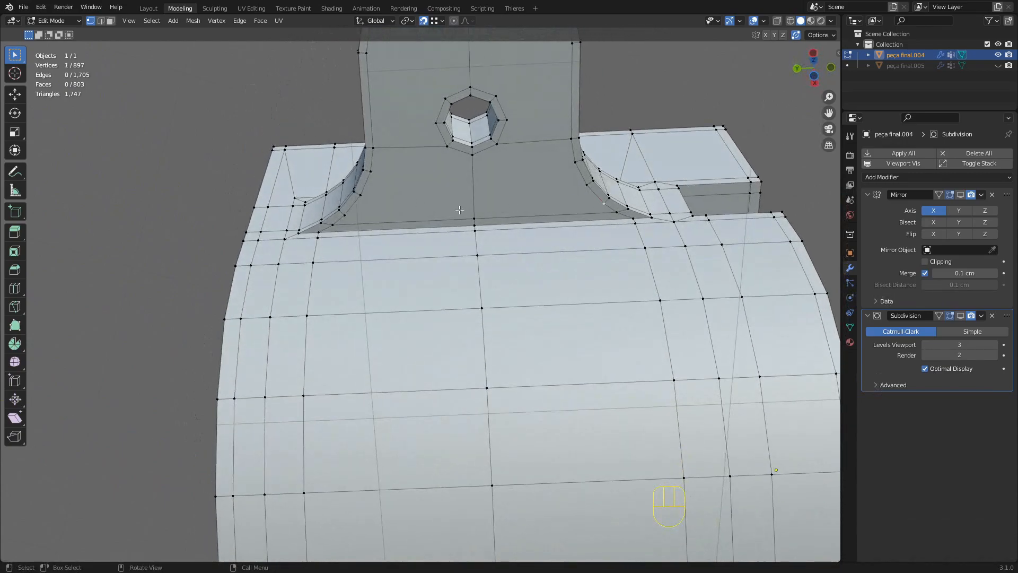
left_click(354, 215, "shift")
left_click(568, 182, "shift")
left_click(573, 164, "shift")
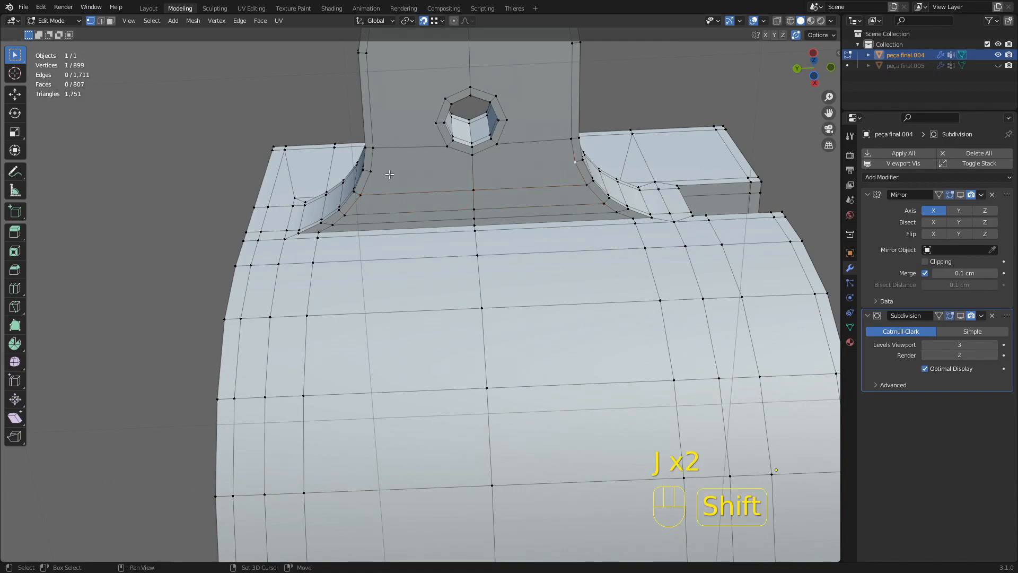
Connect the tab's two hole rings with two lengthwise edges, and the outer hole's ring to both side edges of the tab.
scroll(448, 205, "down", 2)
middle_click_drag(448, 204, 455, 248, "shift")
scroll(456, 248, "up", 2)
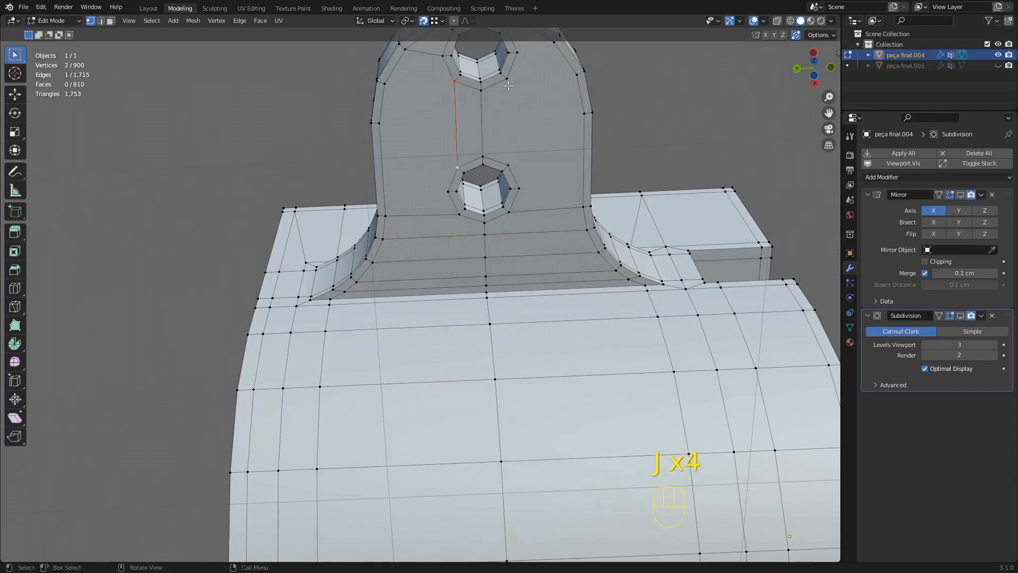
middle_click_drag(508, 153, 491, 205, "shift")
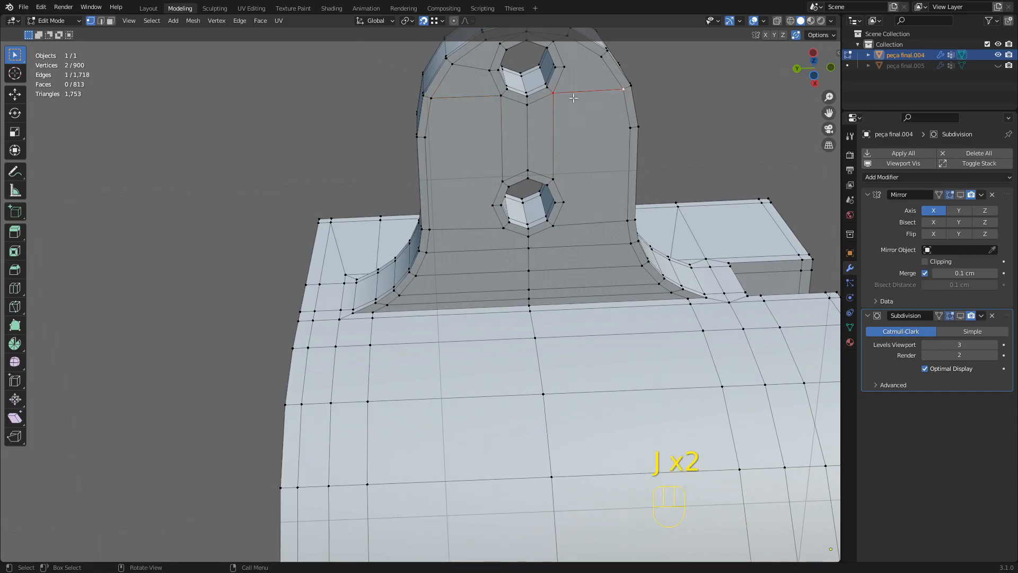
Connect the outer hole's ring to the inset vertices of the tab's rounded end on both sides.
middle_click_drag(573, 97, 571, 173, "shift")
left_click(593, 135)
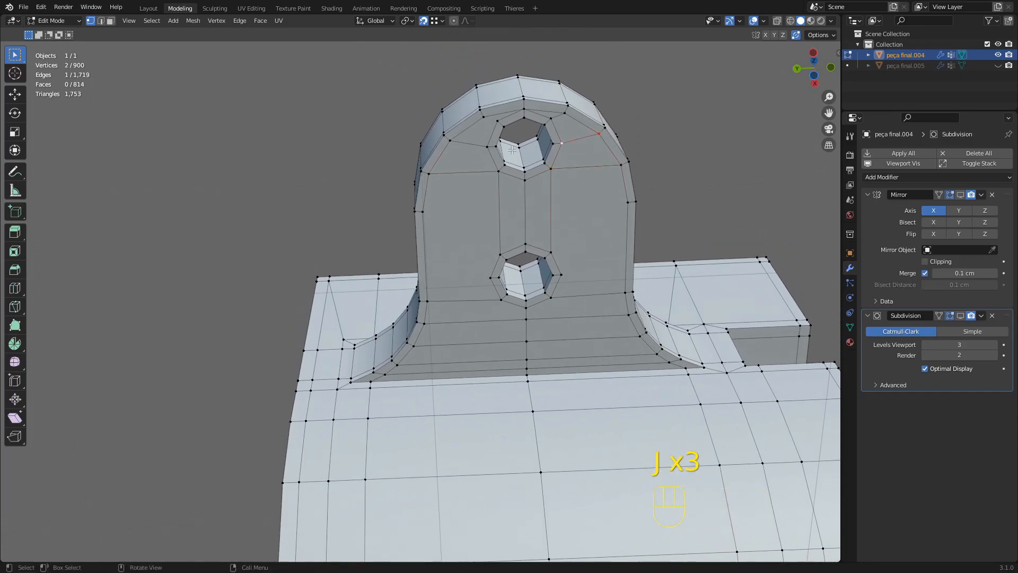
left_click(495, 124, "shift")
key("j")
Connect the inner hole's ring to the inset side edges of the tab on both sides.
middle_click_drag(615, 197, 617, 181, "shift")
left_click(618, 180)
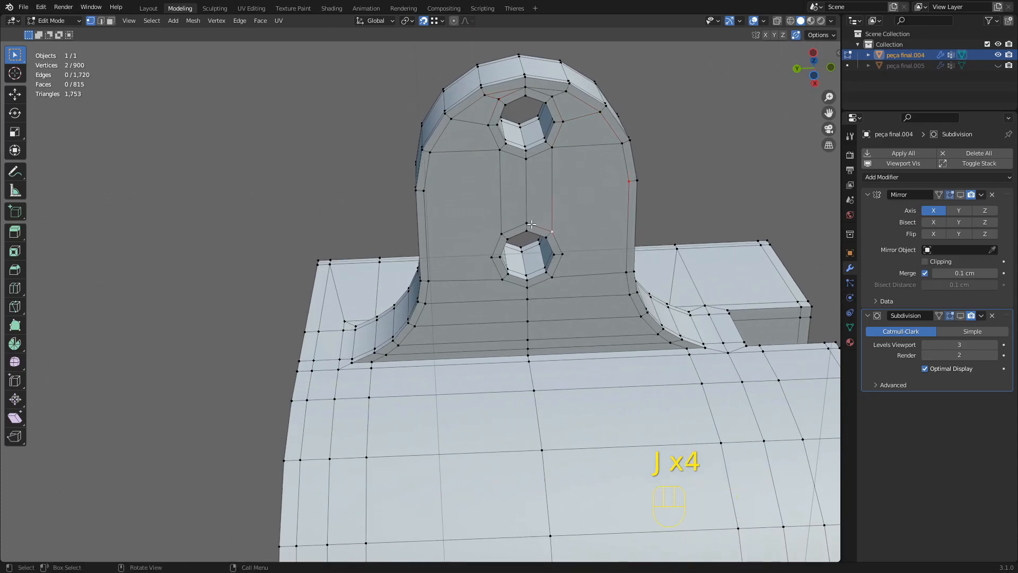
key("j")
middle_click_drag(425, 195, 383, 241)
left_click(411, 206, "shift")
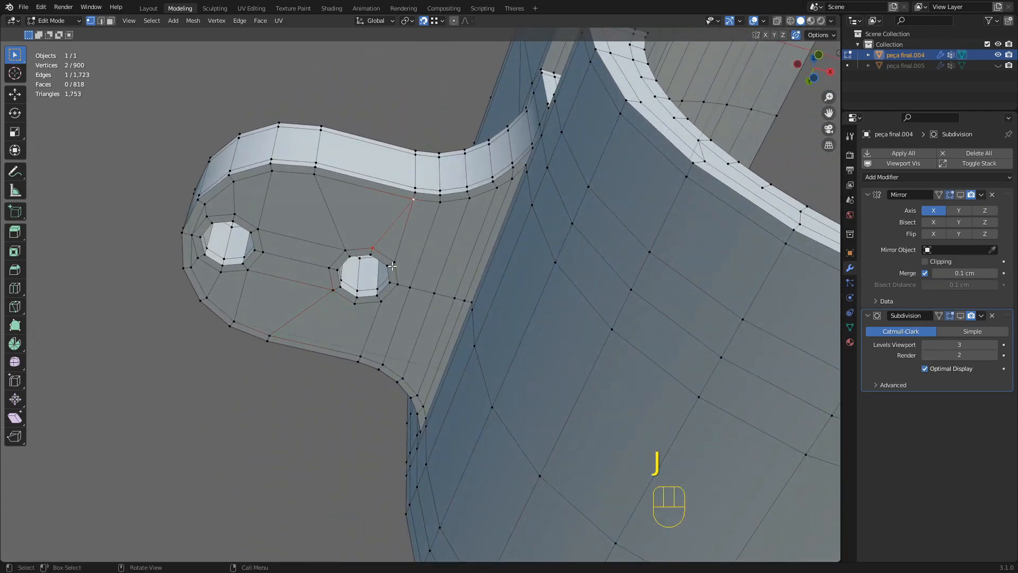
key("j")
Leave and re-enter Edit Mode to check the smoothed part, and examine the tab's upper face.
middle_click_drag(361, 358, 468, 407)
middle_click_drag(480, 366, 500, 371)
middle_click_drag(502, 364, 513, 323, "shift")
scroll(512, 308, "up", 2)
middle_click_drag(498, 265, 585, 254)
key("Tab")
key("Tab")
middle_click_drag(658, 285, 634, 284, "shift")
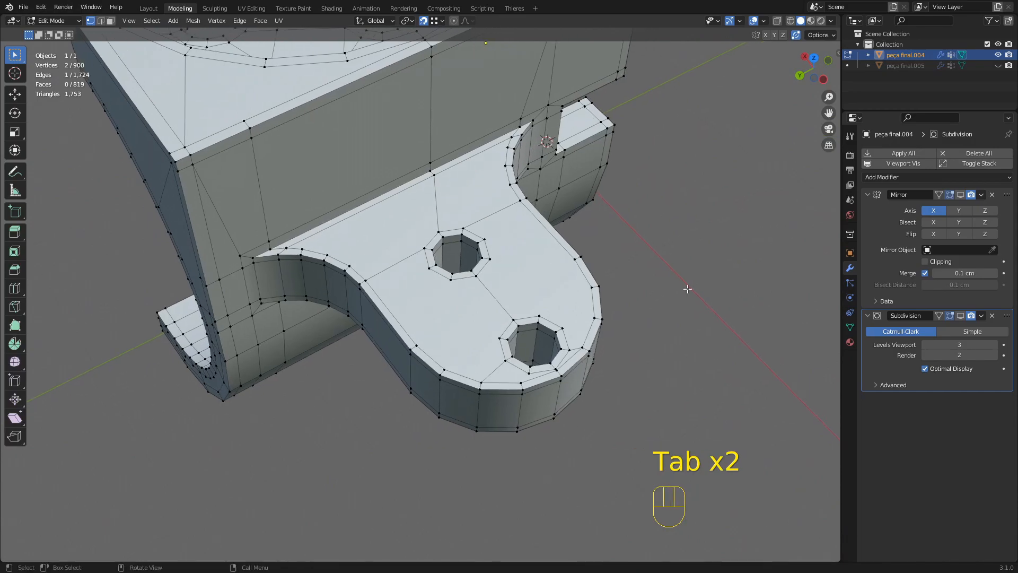
Show the Subdivision modifier's result in Edit Mode and check the smoothing around the tab's two holes.
left_click(958, 317)
middle_click_drag(533, 308, 579, 296)
key("Tab")
scroll(550, 266, "up", 2)
key("Tab")
key("2")
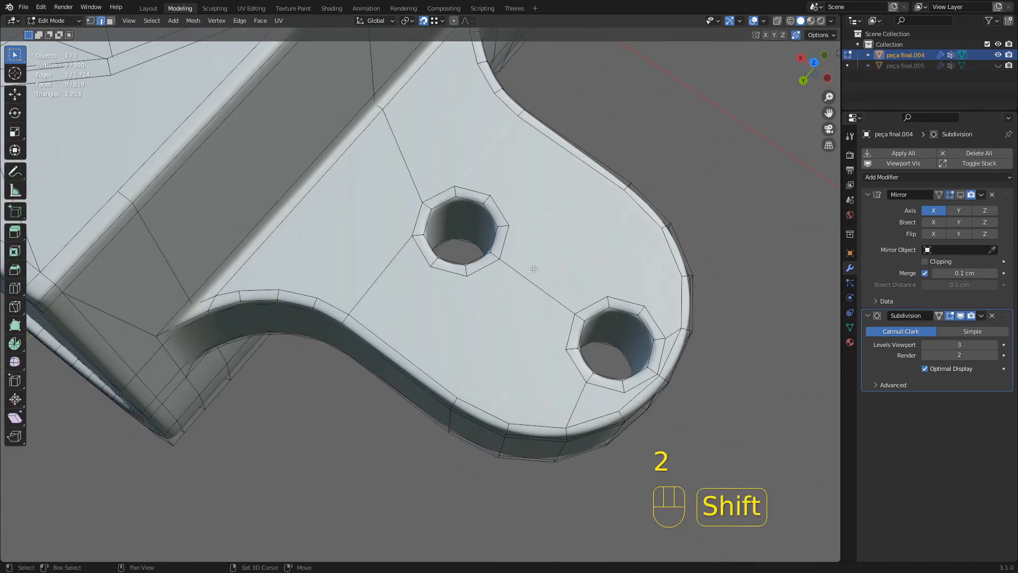
Select the edges running from the inner hole's ring to the tab's outline and to the outer hole's ring.
left_click(417, 185, "shift")
middle_click_drag(488, 281, 508, 264)
mouse_move(507, 264)
middle_mouse_down("shift")
mouse_move(463, 245)
mouse_move(509, 245)
middle_mouse_up("shift")
key("1")
scroll(448, 246, "up", 1)
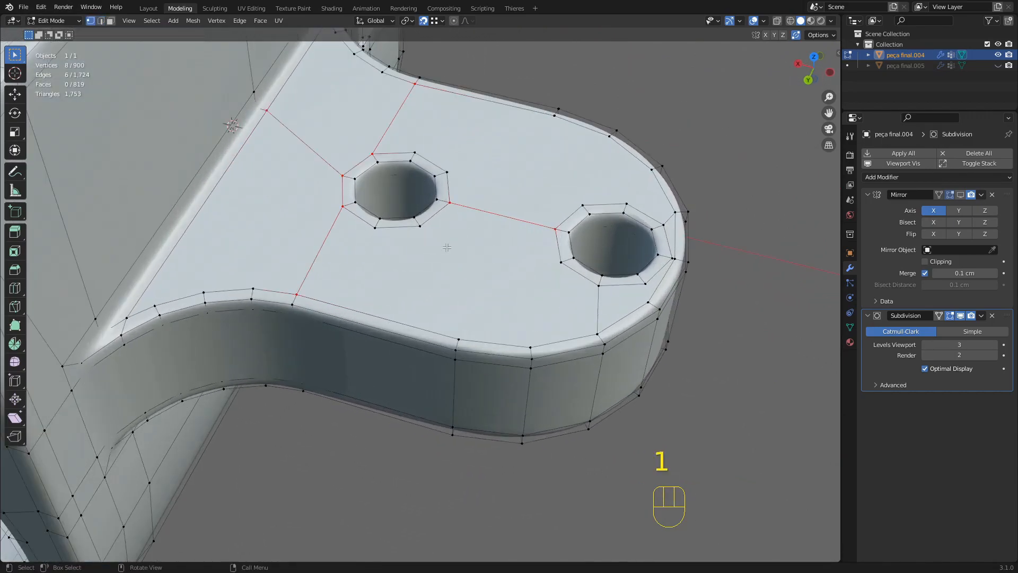
Connect the two hole rings with an extra lengthwise edge on each side of the existing middle edge.
middle_click_drag(427, 255, 443, 246)
middle_click_drag(562, 252, 473, 272)
middle_click_drag(523, 307, 463, 241, "shift")
middle_click_drag(501, 247, 448, 273)
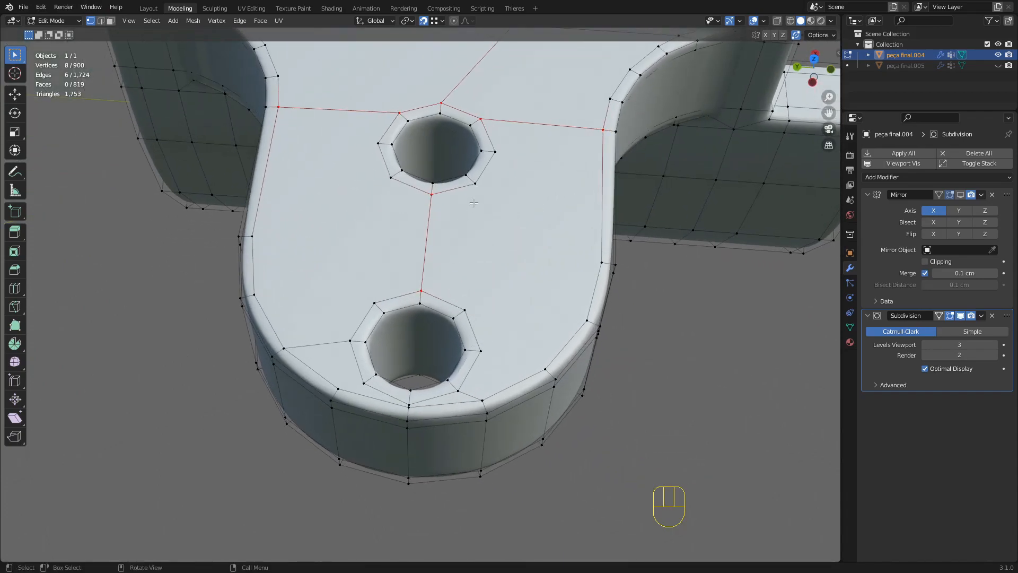
left_click(470, 278, "shift")
left_click(393, 181)
left_click(375, 289, "shift")
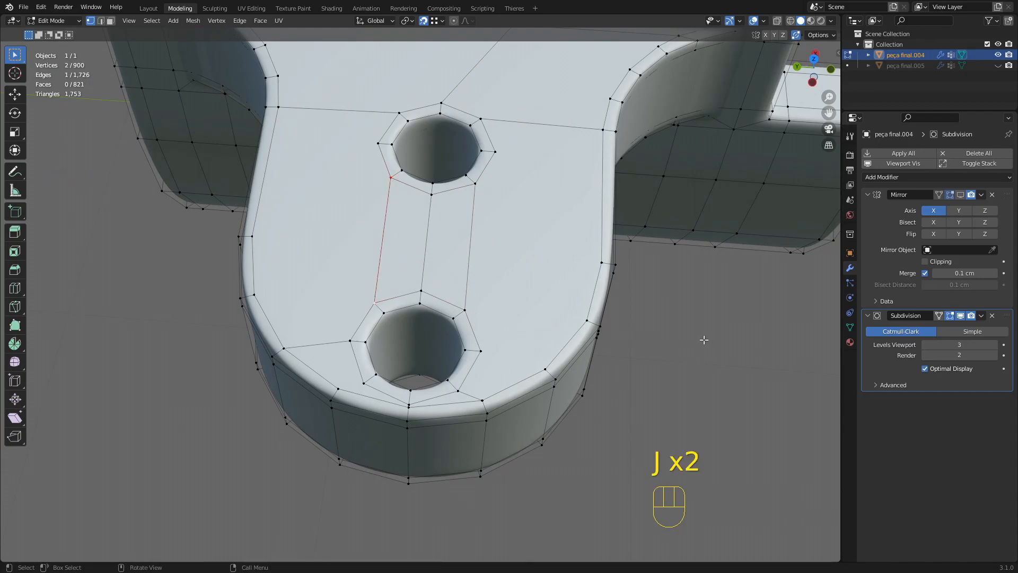
Examine the smoothed tab and the curved inner surface around the semicircular cutout, comparing Object Mode with Edit Mode.
middle_click_drag(591, 333, 465, 321)
middle_click_drag(464, 321, 503, 322)
scroll(495, 359, "down", 4)
middle_click_drag(495, 359, 464, 352, "shift")
scroll(561, 166, "up", 2)
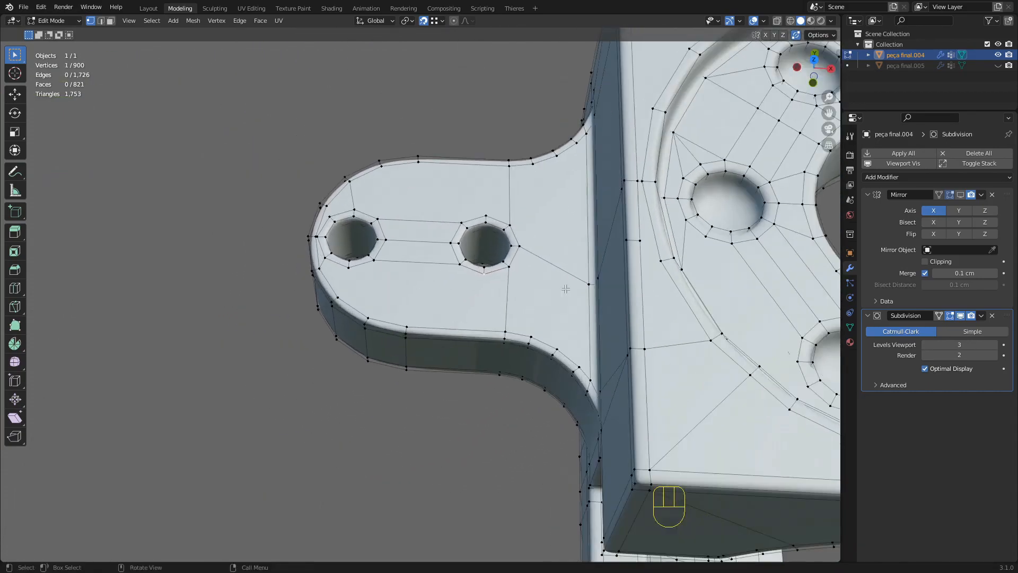
scroll(504, 268, "down", 1)
scroll(504, 268, "down", 3)
middle_click_drag(504, 268, 456, 230)
key("Tab")
scroll(446, 287, "down", 3)
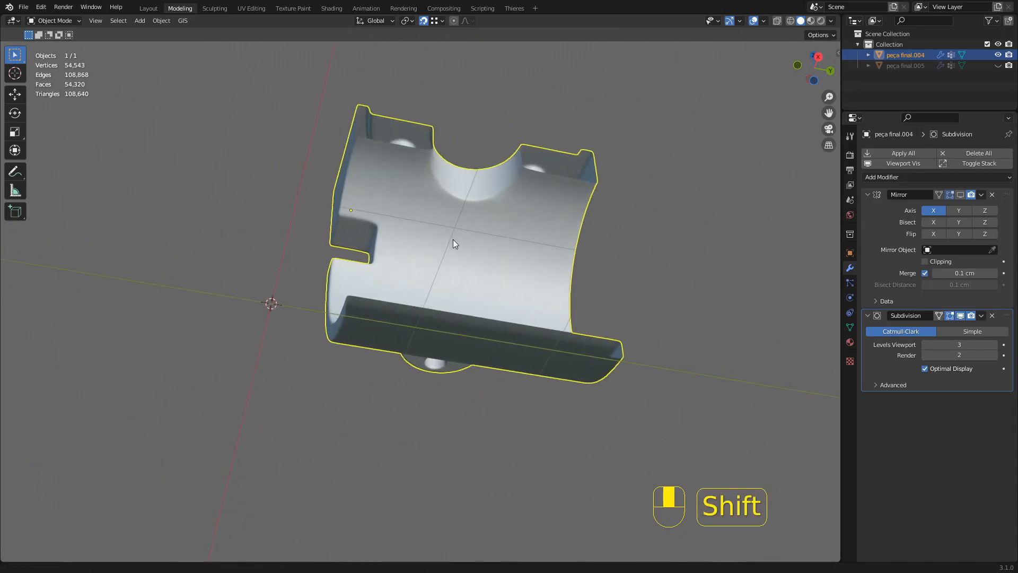
scroll(466, 318, "up", 3)
key("Tab")
key("Tab")
key("Tab")
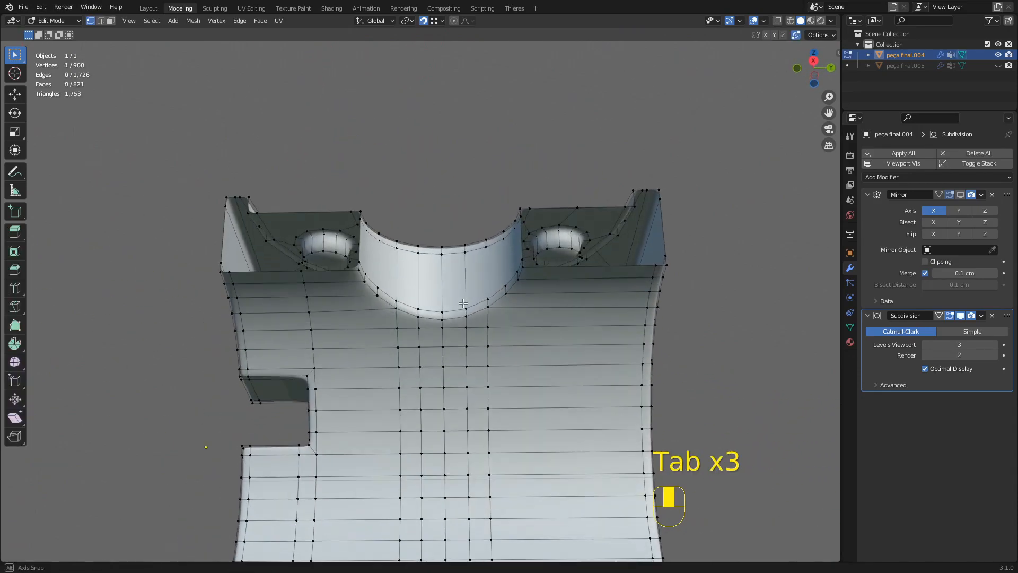
middle_click_drag(445, 266, 546, 290)
key("Tab")
scroll(492, 408, "up", 3)
key("Tab")
key("Tab")
Cut a support loop with the Knife around the semicircular cutout on the curved inner surface.
middle_click_drag(485, 306, 381, 263)
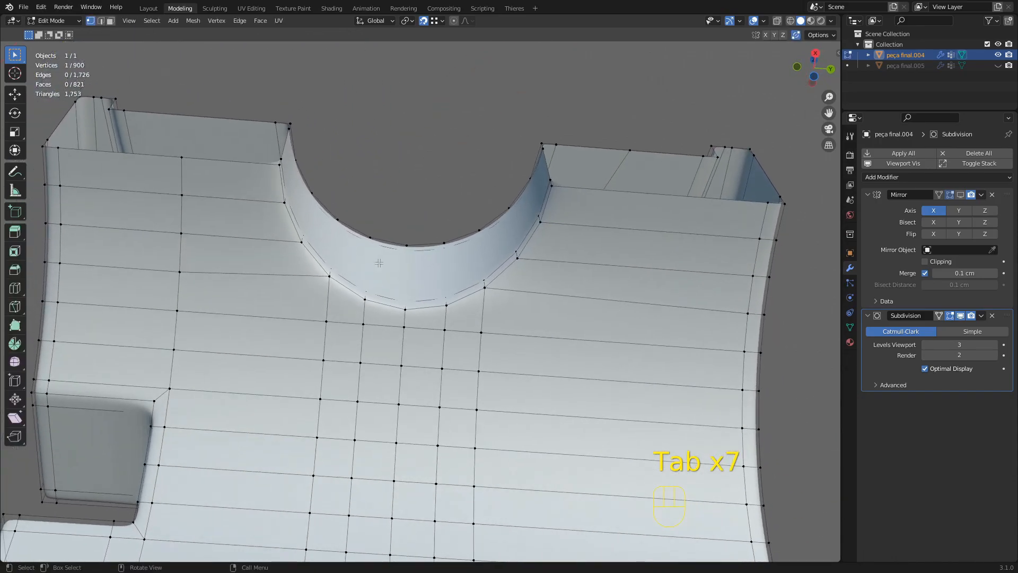
key("k")
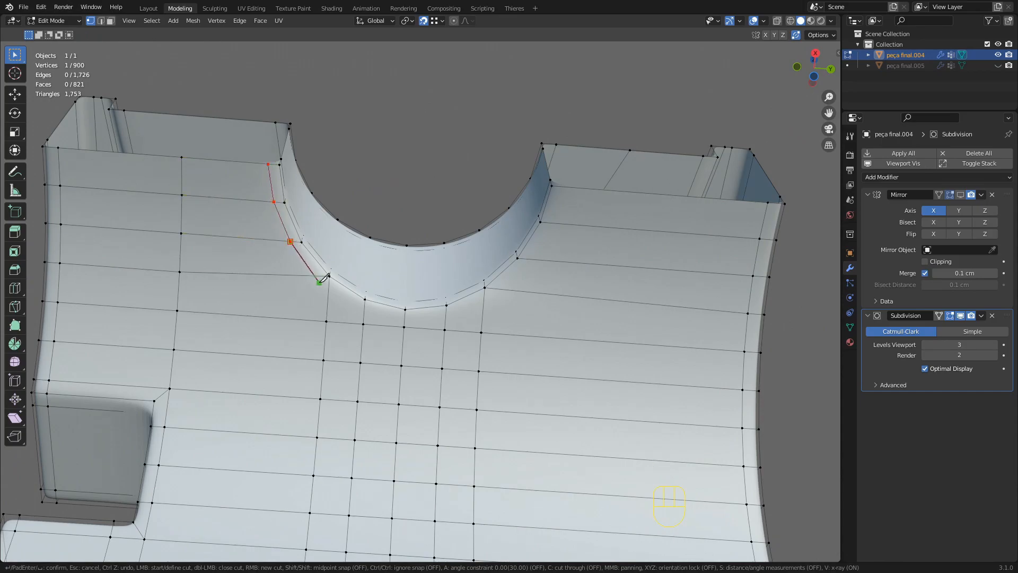
scroll(329, 279, "up", 2)
scroll(283, 273, "up", 1)
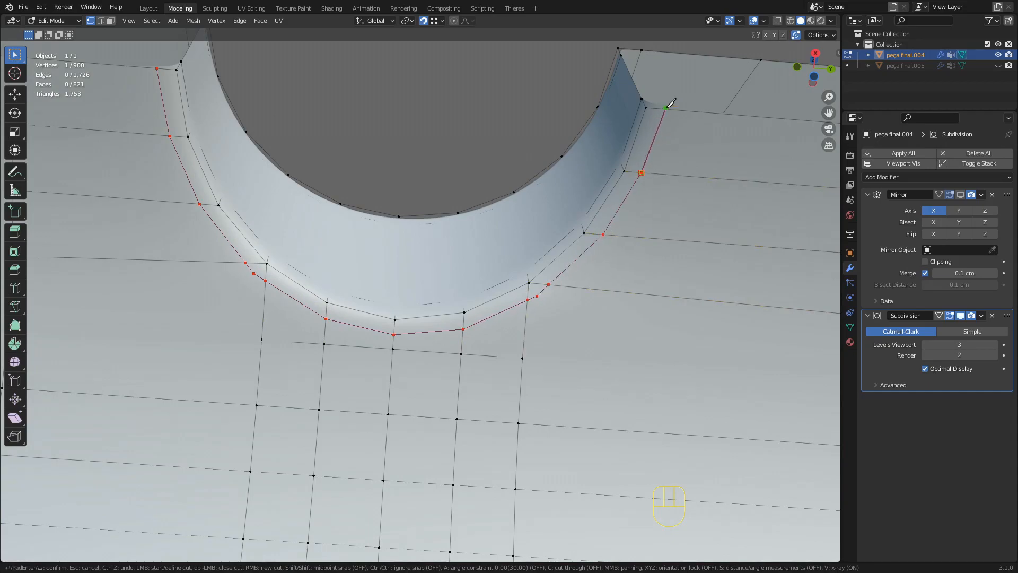
key("space")
Merge the surplus vertices at one corner of the cutout's new loop by snapping them onto the neighbouring vertex.
scroll(626, 143, "down", 3)
middle_click_drag(530, 228, 477, 230)
scroll(451, 266, "up", 2)
middle_click_drag(435, 285, 454, 265, "shift")
scroll(318, 328, "up", 3)
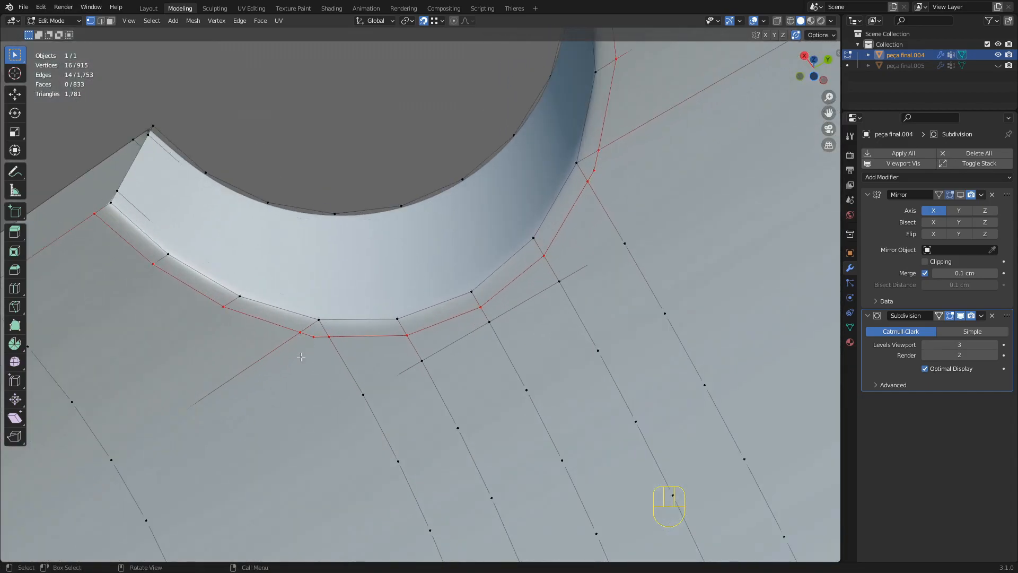
scroll(390, 252, "down", 3)
key("g")
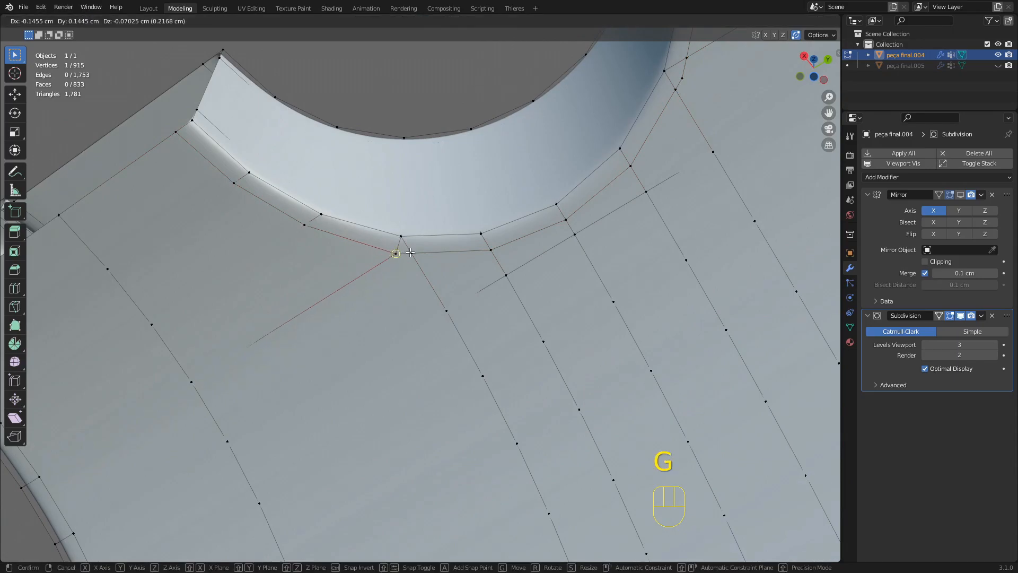
key("g")
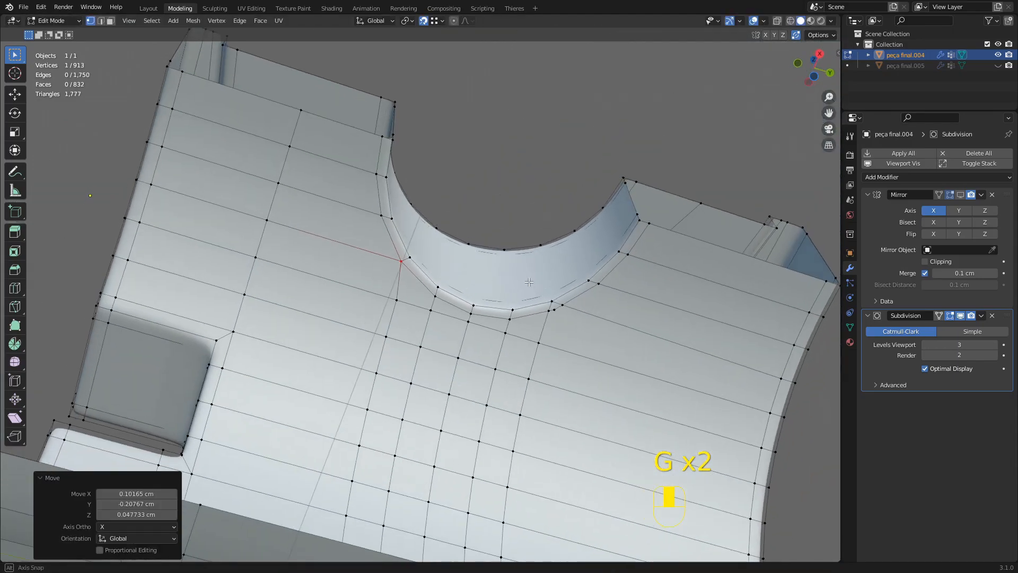
Merge the surplus vertices at the opposite corner of the cutout's loop by snapping them together.
middle_click_drag(530, 282, 472, 259, "shift")
scroll(378, 220, "up", 2)
left_click(370, 247)
key("g")
left_click(389, 228)
left_click(389, 227)
key("g")
left_click(381, 233)
Turn off the Subdivision modifier's display in Edit Mode.
scroll(381, 233, "down", 3)
key("3")
left_click(469, 221)
left_click(961, 317)
Move the edge column below the cutout's +Y side about 0.15 cm along Y, in line with the cutout loop's corner.
middle_click_drag(379, 306, 434, 296)
mouse_move(389, 271)
middle_mouse_down()
mouse_move(371, 300)
mouse_move(382, 273)
middle_mouse_up()
middle_click_drag(236, 363, 460, 314, "shift")
middle_click_drag(457, 218, 475, 289, "shift")
scroll(465, 243, "down", 2)
middle_click_drag(426, 393, 419, 180, "shift")
middle_click_drag(419, 181, 405, 204, "alt")
scroll(462, 165, "down", 3)
key("1")
left_click_drag(481, 439, 481, 440)
middle_click_drag(482, 411, 483, 387, "alt")
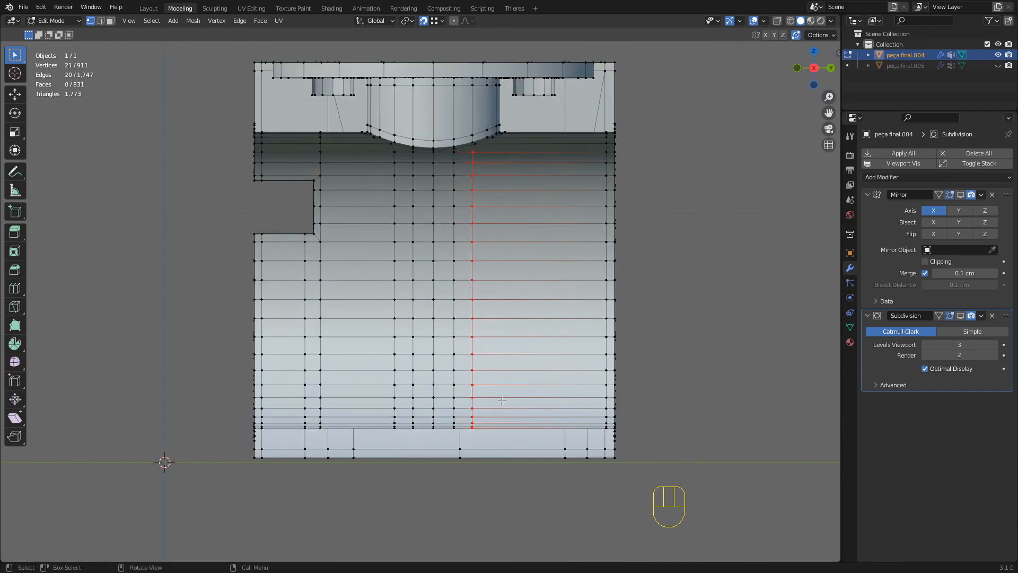
key("g")
key("y")
left_click(465, 157)
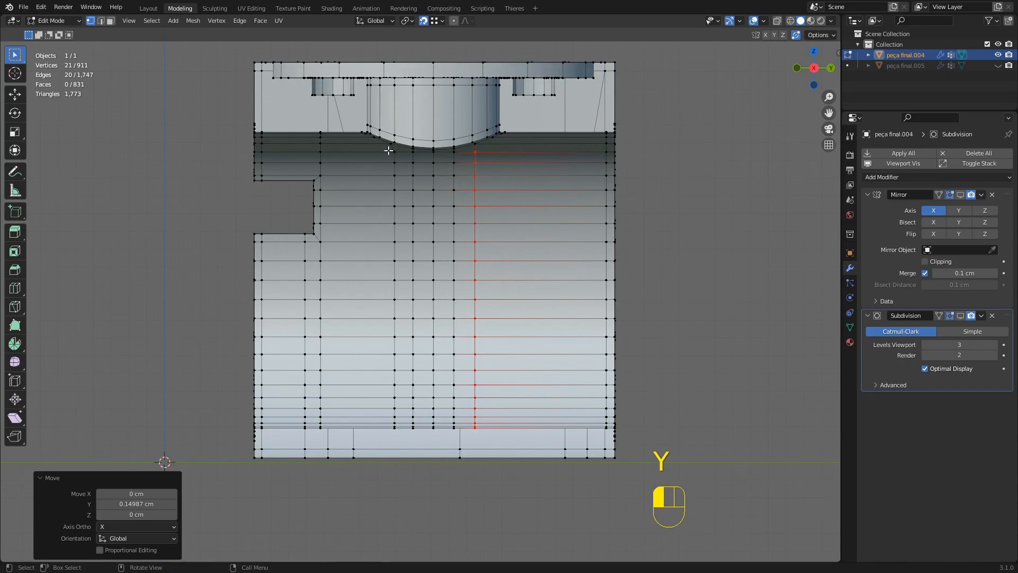
Move the edge column below the cutout's opposite side about -0.21 cm along Y to line up with that corner.
left_click_drag(404, 446, 405, 446)
key("g")
key("y")
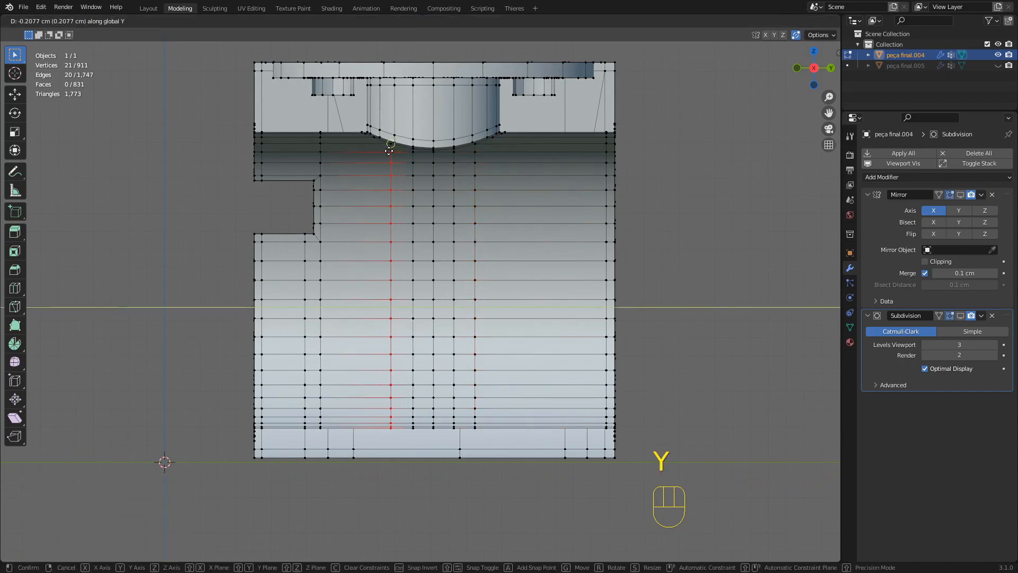
left_click(377, 177)
Knife a cut locked to the Z axis from the rectangular notch's upper edge up across the curved inner surface.
scroll(505, 307, "down", 3)
middle_click_drag(506, 307, 504, 282)
scroll(501, 279, "up", 3)
middle_click_drag(451, 254, 573, 302)
scroll(551, 292, "up", 3)
mouse_move(517, 280)
middle_mouse_down()
mouse_move(540, 273)
mouse_move(517, 278)
middle_mouse_up()
middle_click_drag(517, 278, 411, 277, "shift")
middle_click_drag(411, 276, 415, 379)
scroll(412, 269, "down", 4)
scroll(432, 284, "up", 4)
scroll(420, 360, "up", 2)
key("k")
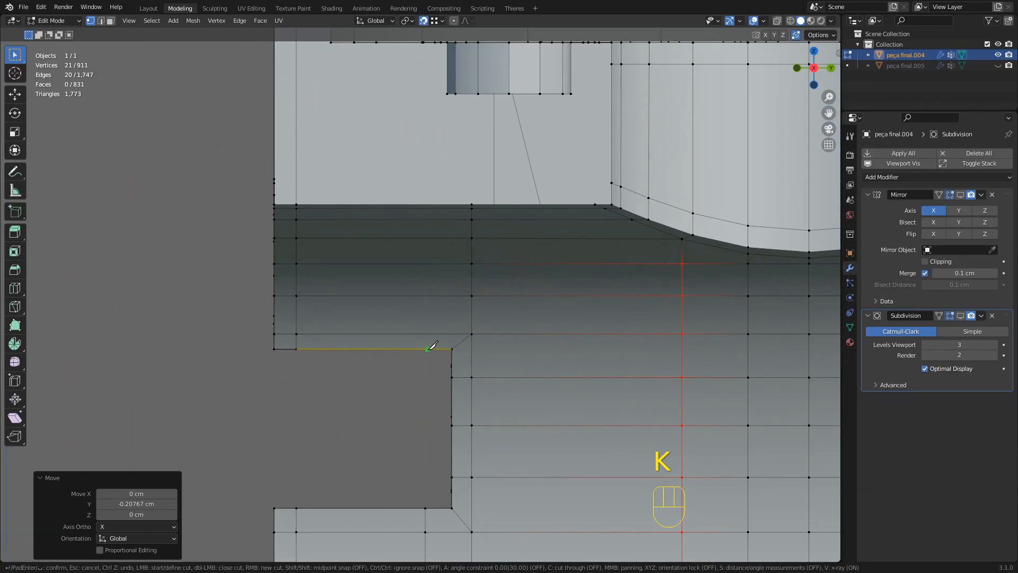
key("z")
key("Return")
Subdivide the far edge of the notch's upper wall and move the added vertices about 0.97 cm along Y.
middle_click_drag(425, 205, 393, 350)
key("1")
middle_click_drag(393, 425, 411, 329, "shift")
key("2")
left_click_drag(411, 330, 383, 375)
key("1")
key("g")
key("y")
left_click(425, 301)
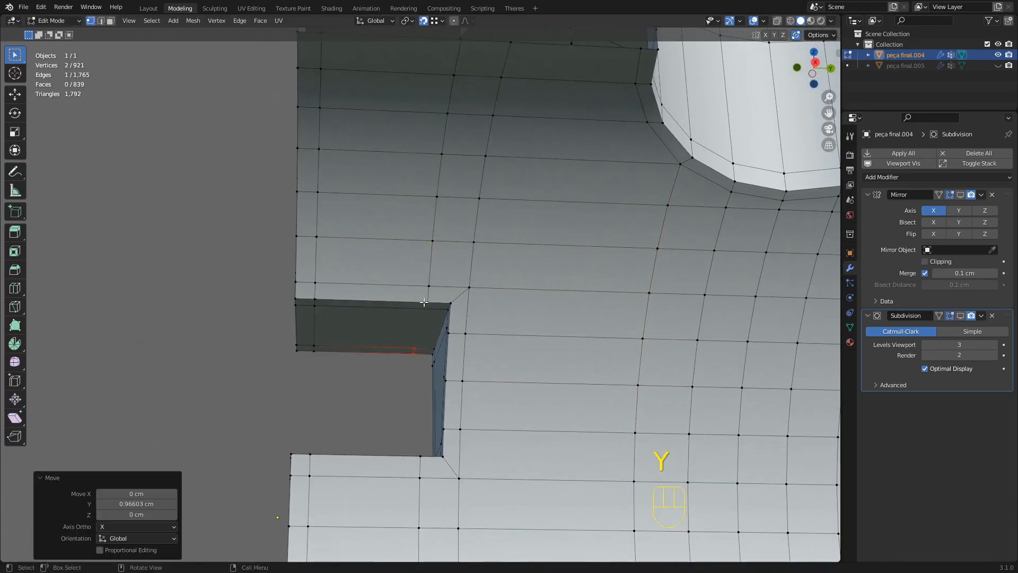
Connect the lower end of the new cut to the added vertices across the notch's upper wall.
left_click(429, 306)
left_click(414, 340, "shift")
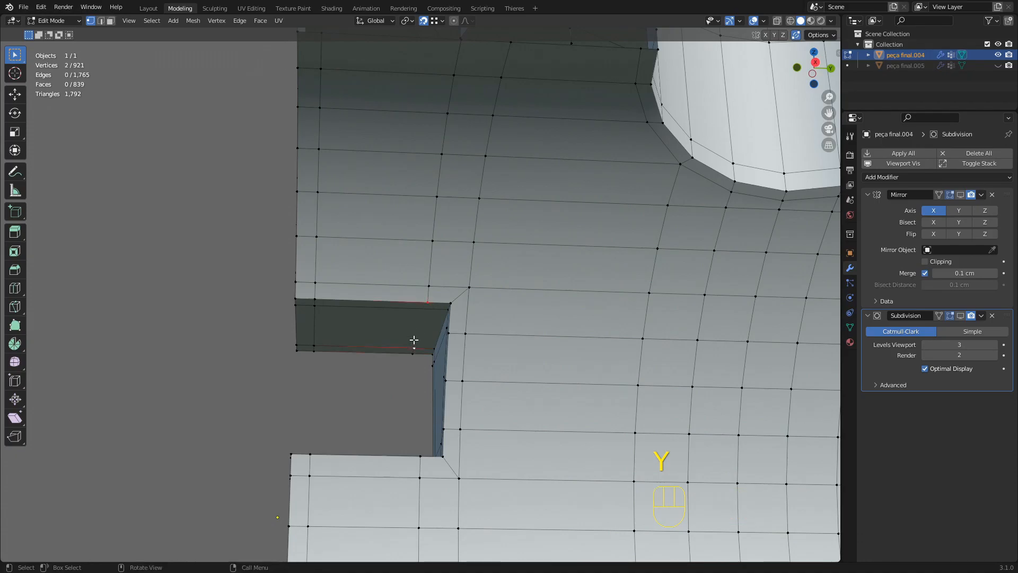
left_click(392, 402)
Subdivide the support edge above the notch on the outer wall and slide the added vertex along Y over the notch's new vertex.
middle_click_drag(351, 391, 472, 342)
middle_click_drag(339, 302, 448, 345)
key("2")
left_click(380, 188)
key("d")
key("1")
left_click(384, 189)
key("g")
key("y")
left_click(363, 183)
Connect the outer wall's added vertex to the notch edge below and to the corner vertex near the wall's upper edge.
left_click_drag(370, 212, 370, 211)
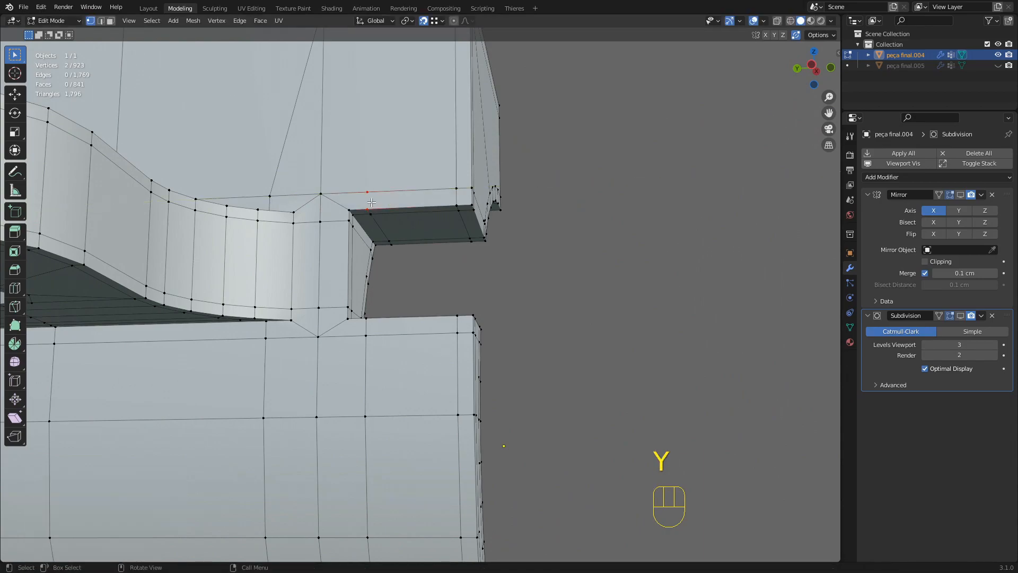
key("j")
middle_click_drag(372, 221, 391, 271)
middle_click_drag(391, 271, 399, 304)
left_click(403, 319)
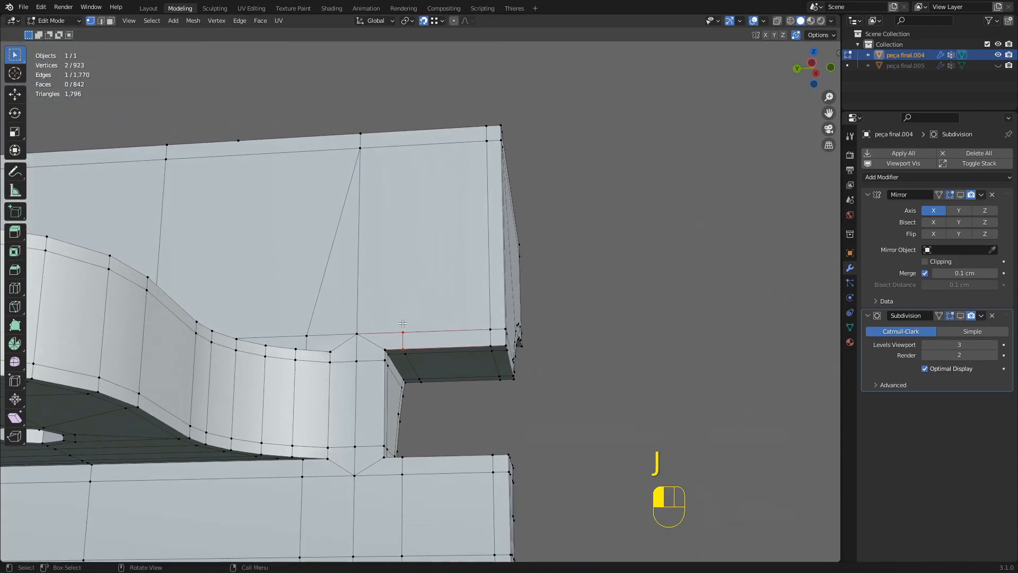
left_click(636, 288)
Move the stray vertex pair on the top face's front border -3.7156 cm along Y, merging it with the neighbouring pair.
middle_click_drag(455, 246, 440, 208)
scroll(419, 207, "down", 1)
scroll(428, 207, "down", 4)
middle_click_drag(440, 208, 470, 277)
middle_click_drag(405, 244, 375, 201)
scroll(392, 214, "up", 4)
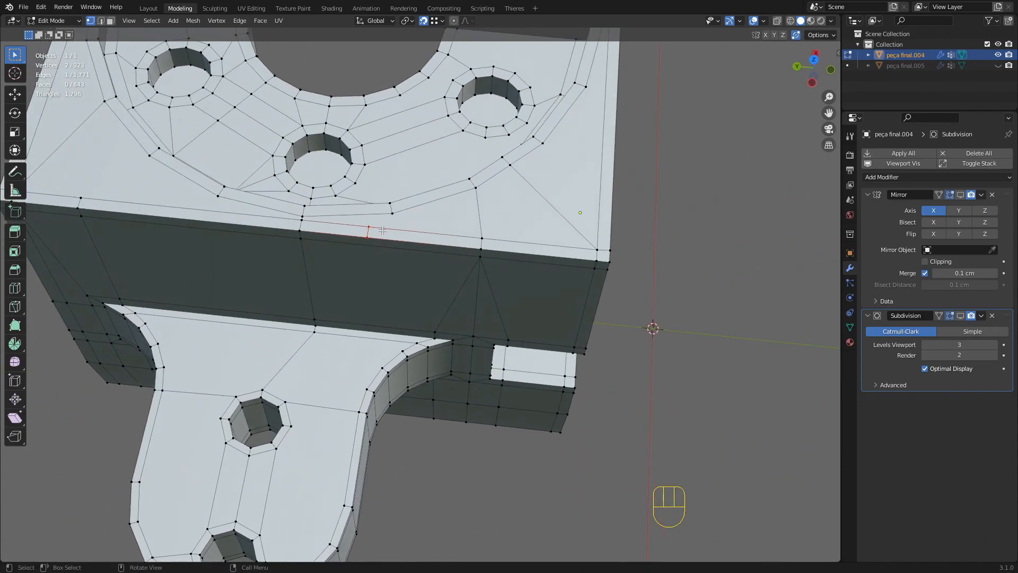
scroll(392, 237, "up", 2)
key("g")
left_click(514, 227)
middle_click_drag(514, 226, 391, 155)
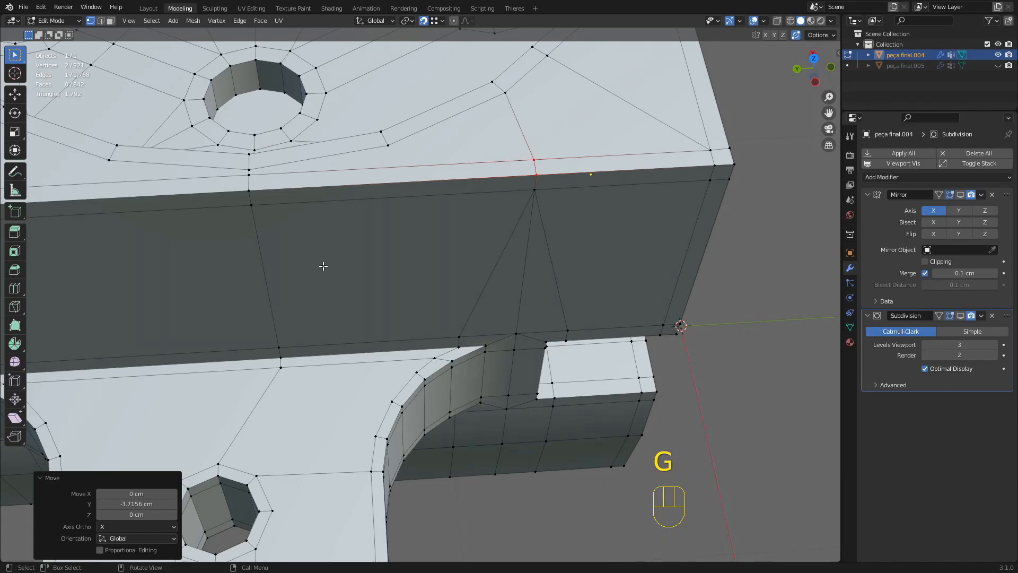
Connect the top face's front border vertices to the groove's outer loop on both sides of the middle hole.
scroll(327, 249, "down", 5)
scroll(391, 295, "up", 6)
left_click(582, 192)
left_click(479, 172, "shift")
scroll(476, 192, "down", 1)
middle_click_drag(477, 208, 498, 218)
middle_click_drag(623, 117, 582, 256, "shift")
middle_click_drag(287, 329, 410, 283, "shift")
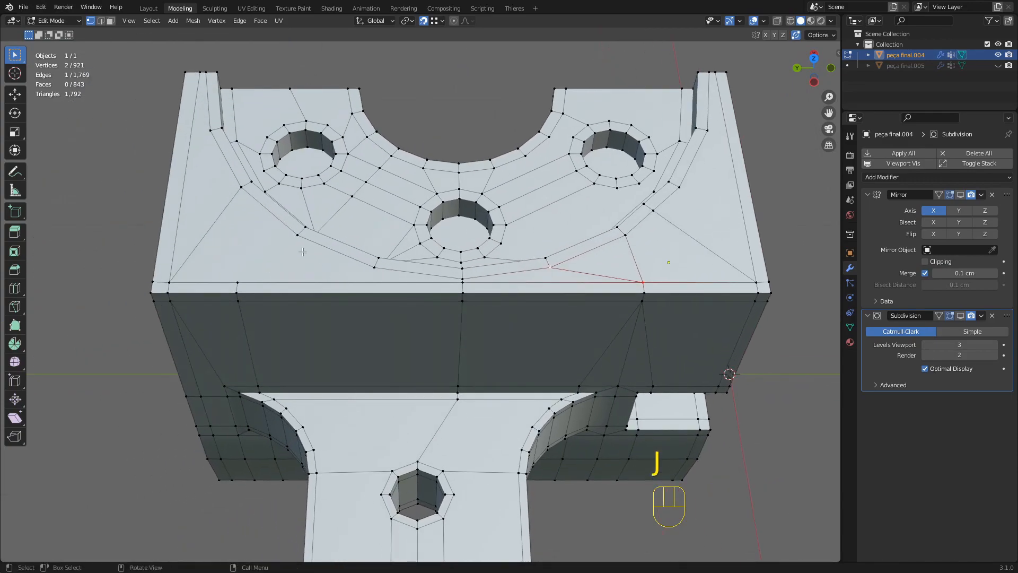
left_click(239, 277, "shift")
scroll(283, 261, "down", 2)
middle_click_drag(312, 289, 316, 253)
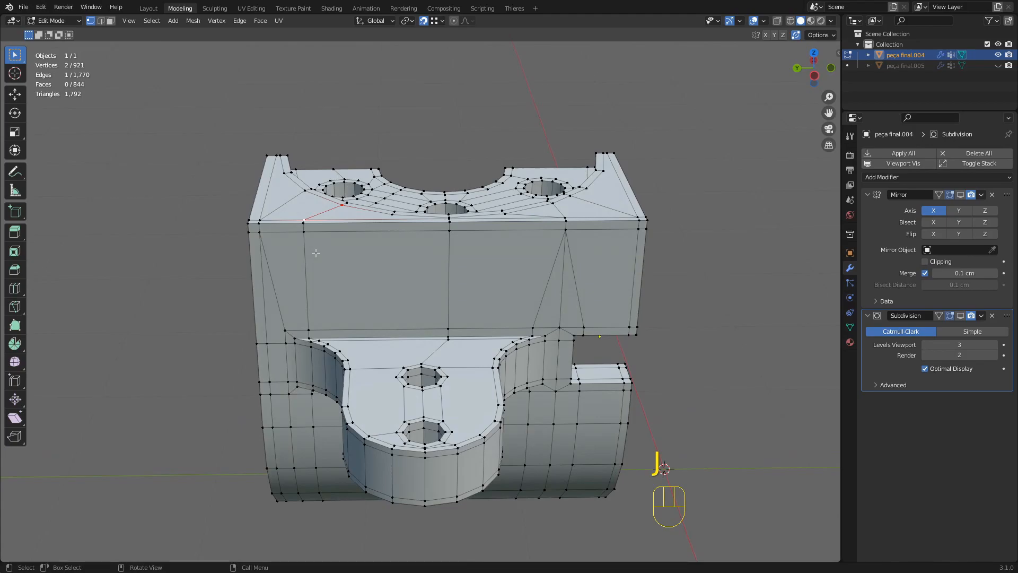
Select the strip of 20 wide faces running along the inner curved wall next to its rim.
middle_click_drag(486, 348, 265, 318)
middle_click_drag(265, 339, 299, 313, "shift")
middle_click_drag(464, 239, 478, 398)
scroll(422, 263, "up", 1)
key("3")
scroll(482, 261, "down", 2)
scroll(479, 273, "up", 2)
left_click(472, 476, "shift")
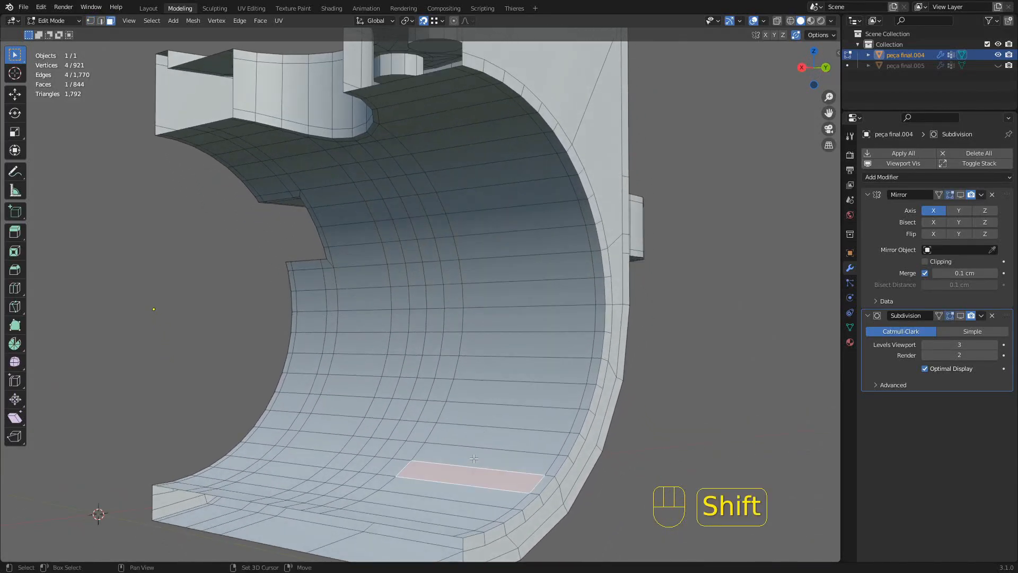
left_click(488, 445, "shift")
left_click(496, 432, "shift")
left_click(501, 411, "shift")
left_click(509, 389, "shift")
left_click(514, 366, "shift")
left_click(517, 343, "shift")
left_click(520, 318, "shift")
left_click(523, 294, "shift")
left_click(521, 267, "shift")
left_click(507, 244, "shift")
left_click(503, 215, "shift")
left_click(497, 189, "shift")
left_click(485, 162, "shift")
left_click(476, 146, "shift")
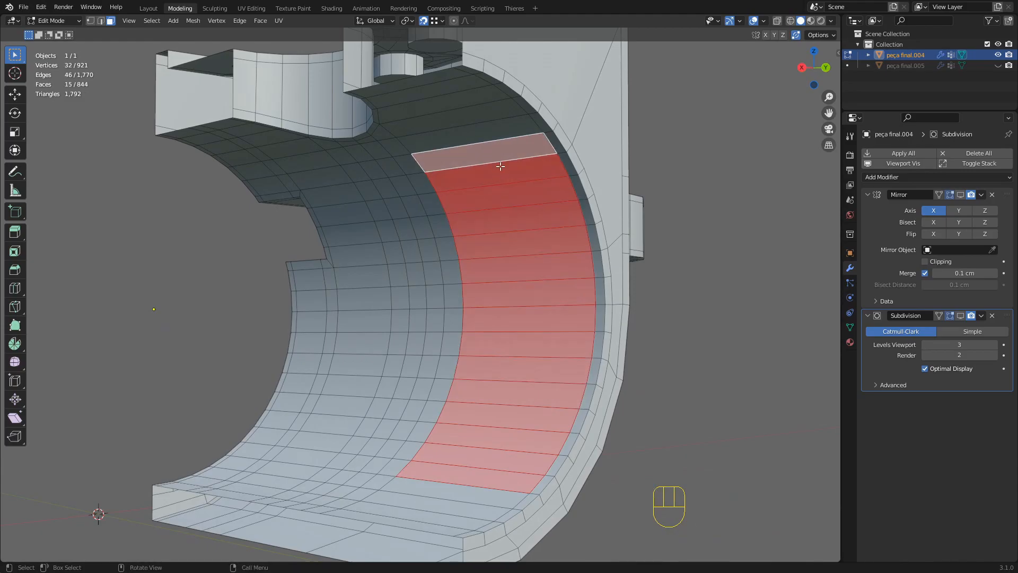
left_click(485, 134, "shift")
left_click(460, 115, "shift")
left_click(457, 108, "shift")
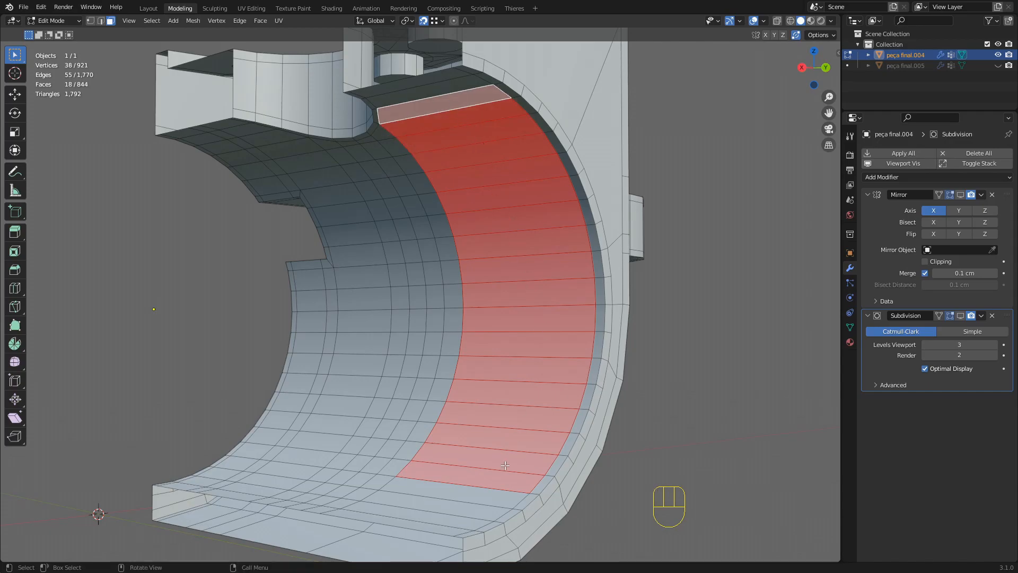
left_click(482, 498, "shift")
left_click(467, 515, "shift")
middle_click_drag(467, 515, 499, 411)
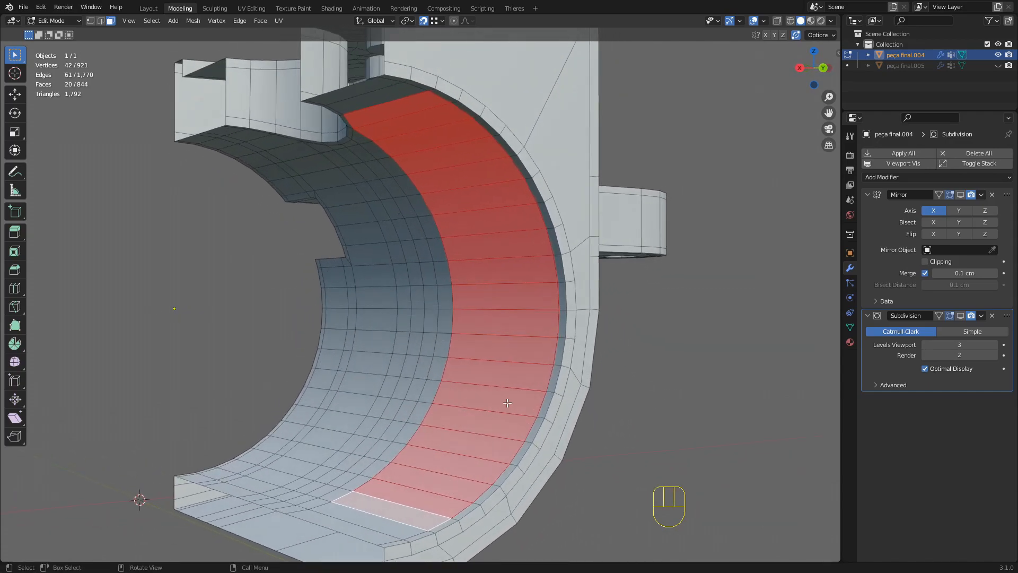
Try to slide the crosswise edge loop along the inner curved wall with a factor of -0.696.
middle_click_drag(470, 138, 482, 209)
key("2")
left_click(484, 225)
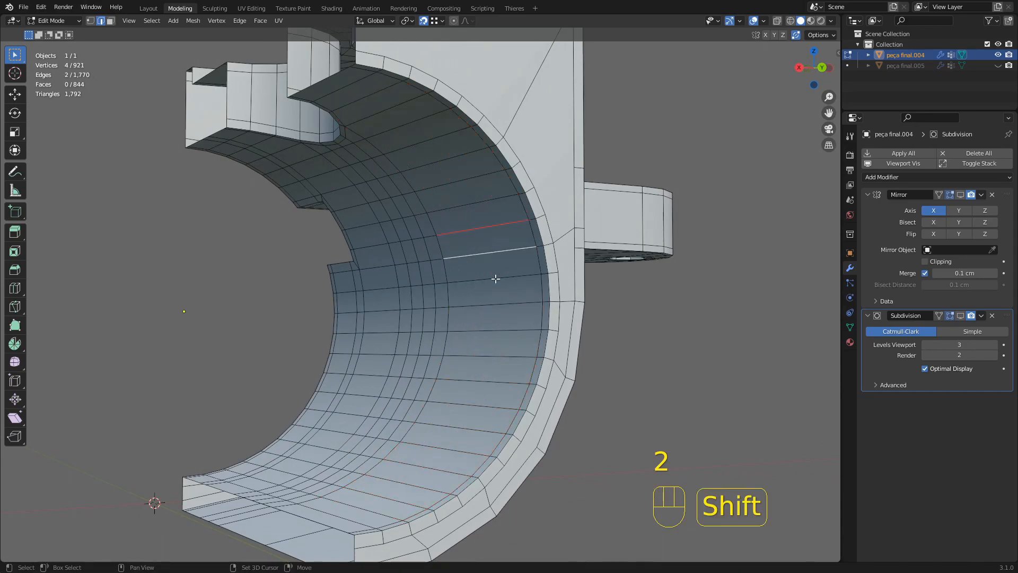
left_click(484, 329, "shift")
middle_click_drag(488, 332, 424, 318)
key("1")
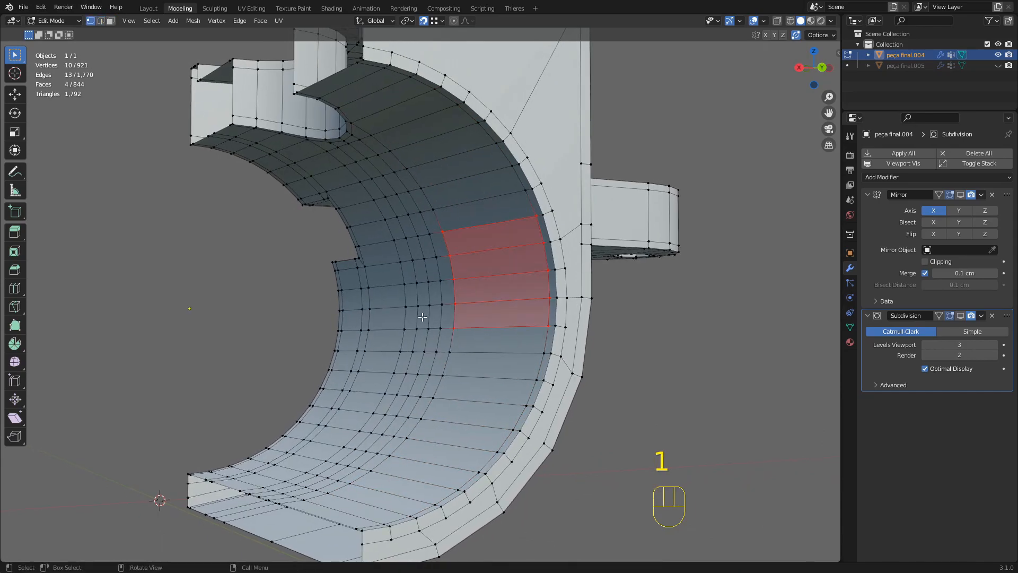
left_click_drag(309, 300, 567, 307)
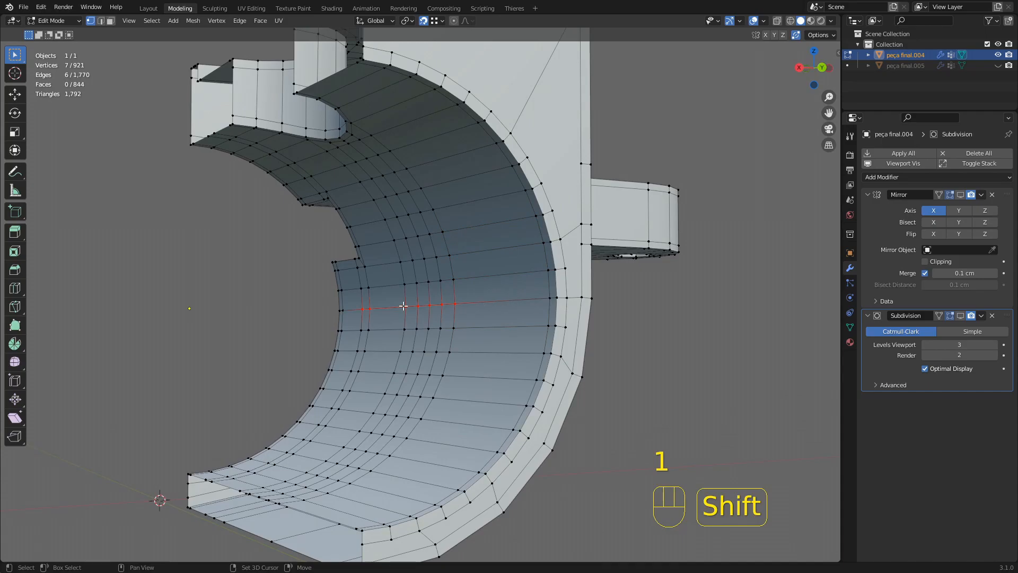
left_click(533, 296, "shift")
key("g")
key("g")
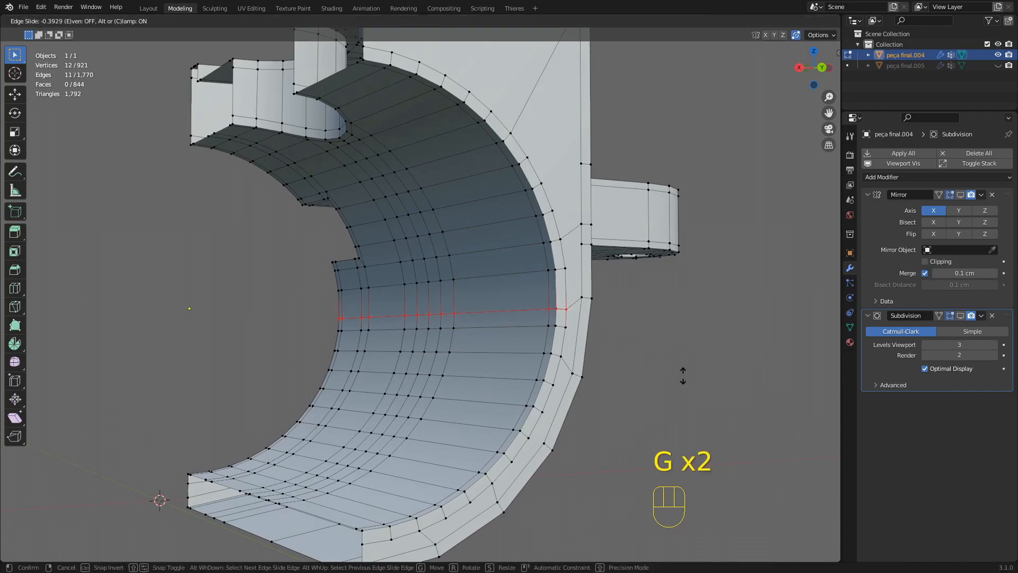
left_click(681, 384)
middle_click_drag(681, 383, 437, 336)
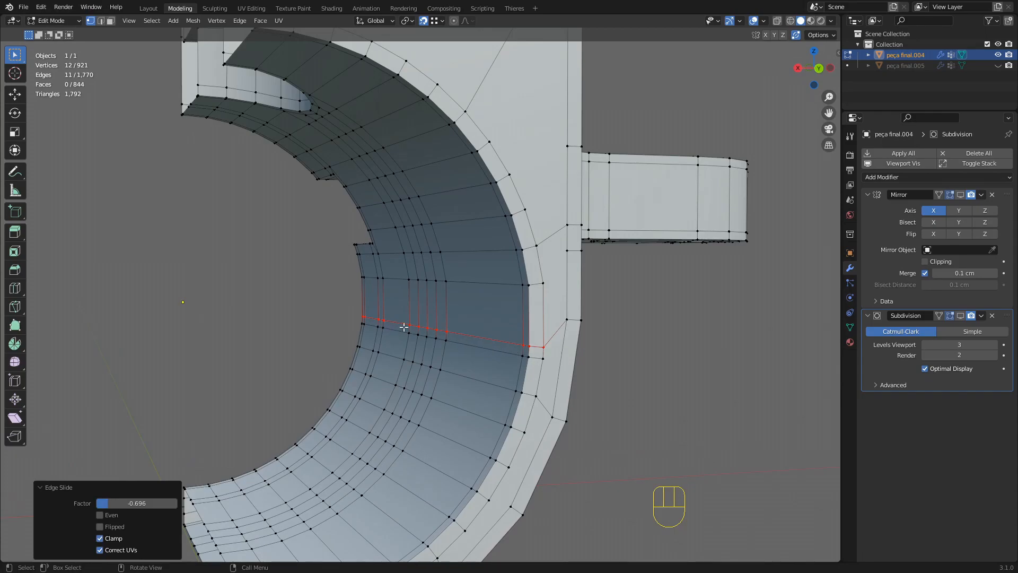
key("ctrl+z")
Inset the floor faces of the top face's three round holes together by about 0.2673 cm.
middle_click_drag(495, 351, 404, 240)
key("Tab")
key("Tab")
middle_click_drag(404, 240, 419, 275, "shift")
scroll(377, 251, "down", 2)
scroll(438, 288, "up", 1)
middle_click_drag(419, 274, 432, 295)
middle_click_drag(432, 294, 432, 219, "shift")
scroll(453, 215, "up", 1)
key("3")
left_click(431, 219)
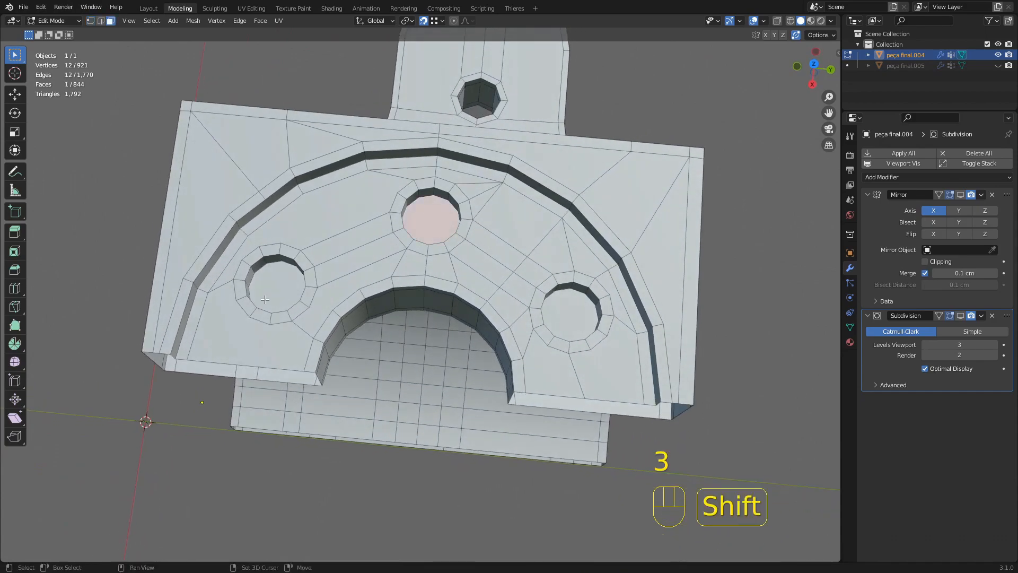
left_click(275, 286, "shift")
left_click(584, 324, "shift")
middle_click_drag(584, 324, 523, 295)
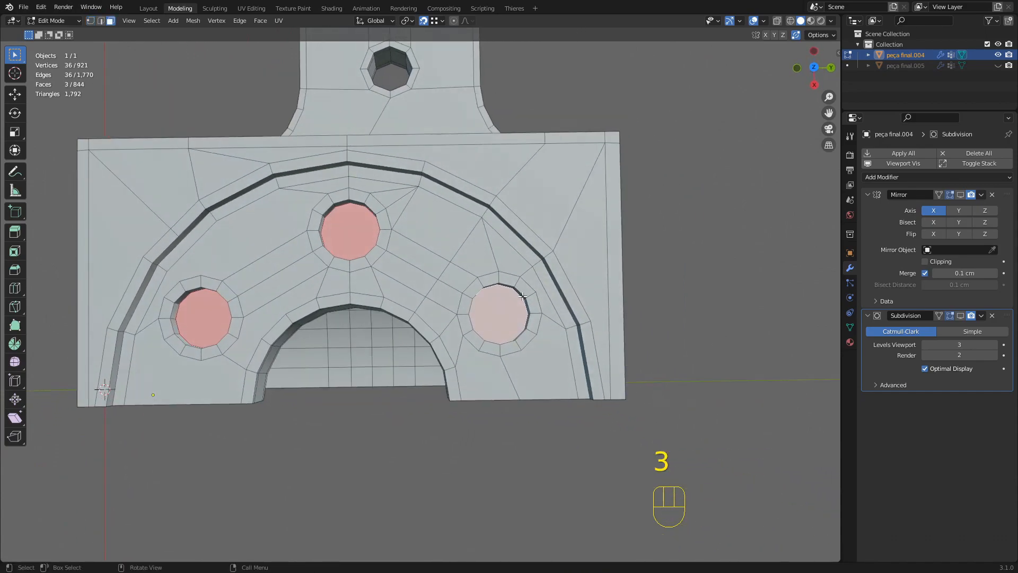
key("i")
left_click(693, 293)
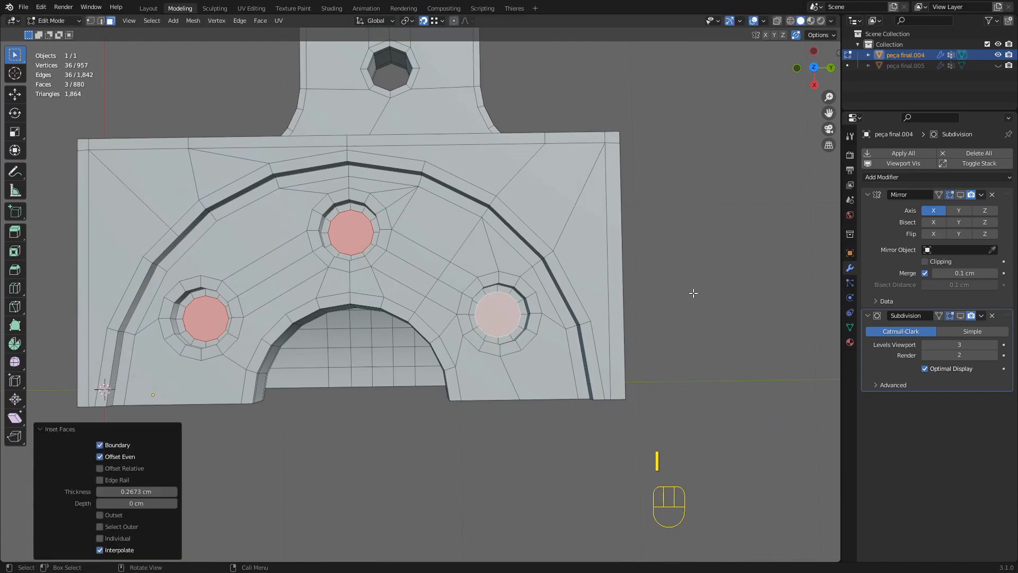
Delete the three inset floor faces and close the right hole's floor with Grid Fill.
key("x")
left_click(652, 221)
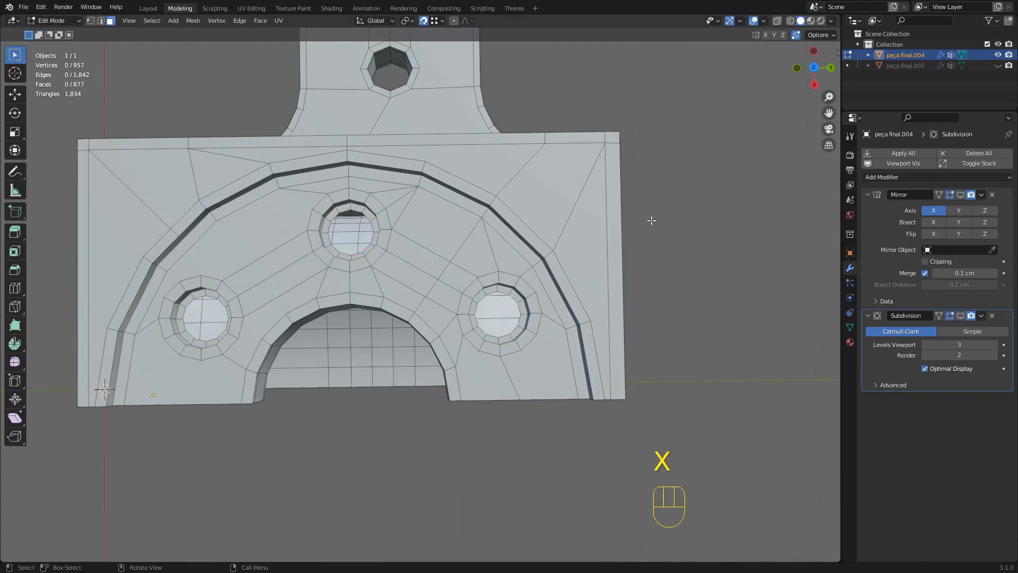
key("2")
left_click(502, 292, "alt+shift")
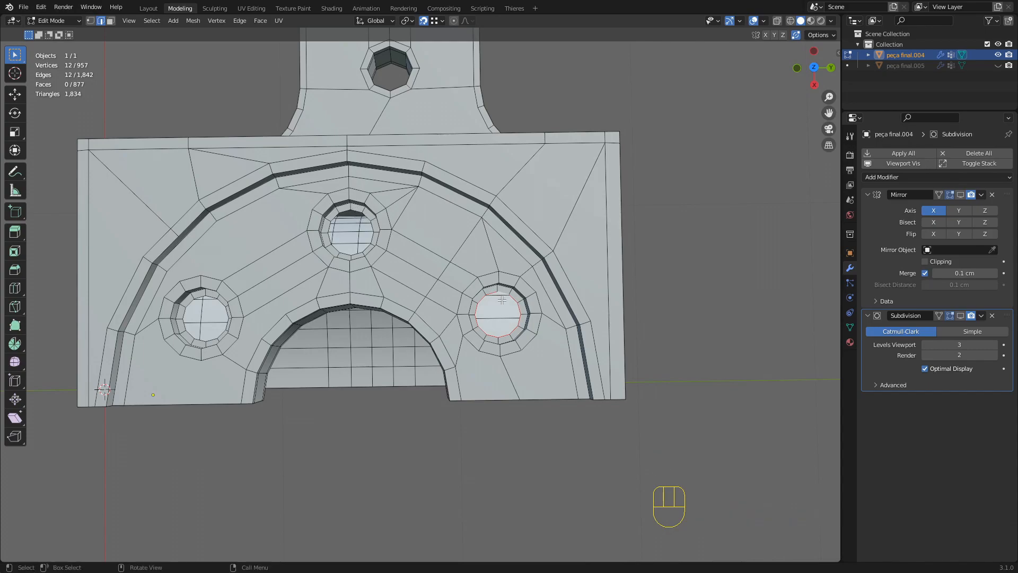
key("ctrl+f")
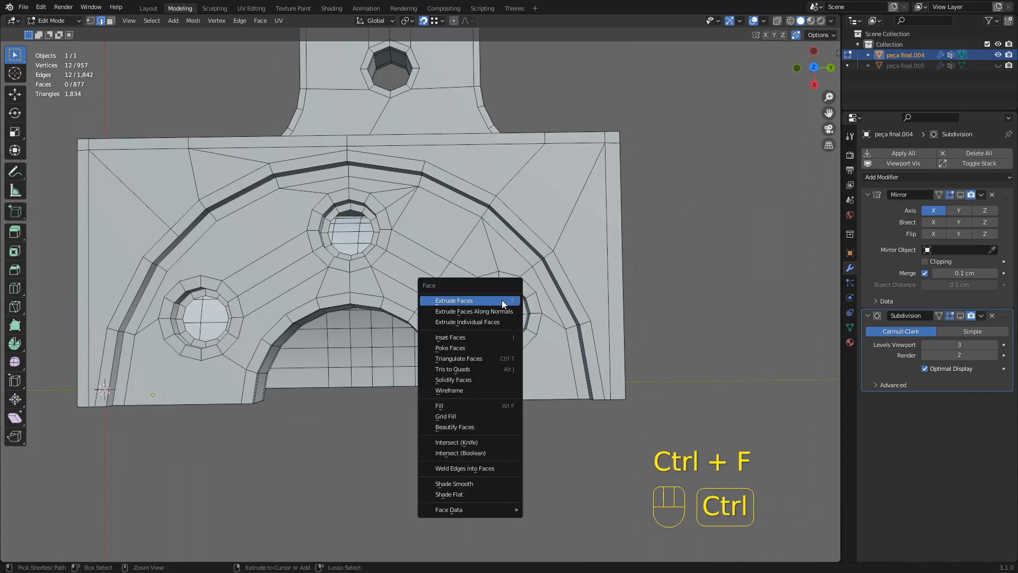
left_click(454, 417)
Close the middle hole's floor opening with Grid Fill.
key("2")
left_click(342, 213)
middle_click_drag(342, 213, 423, 185)
scroll(423, 185, "up", 2)
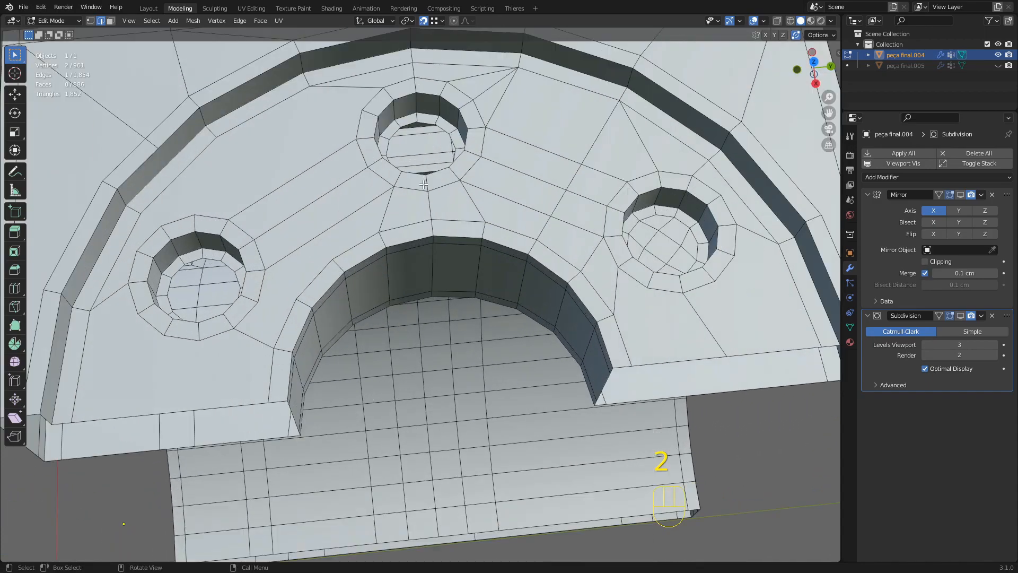
left_click(442, 128, "alt+shift")
key("ctrl+f")
left_click(404, 135)
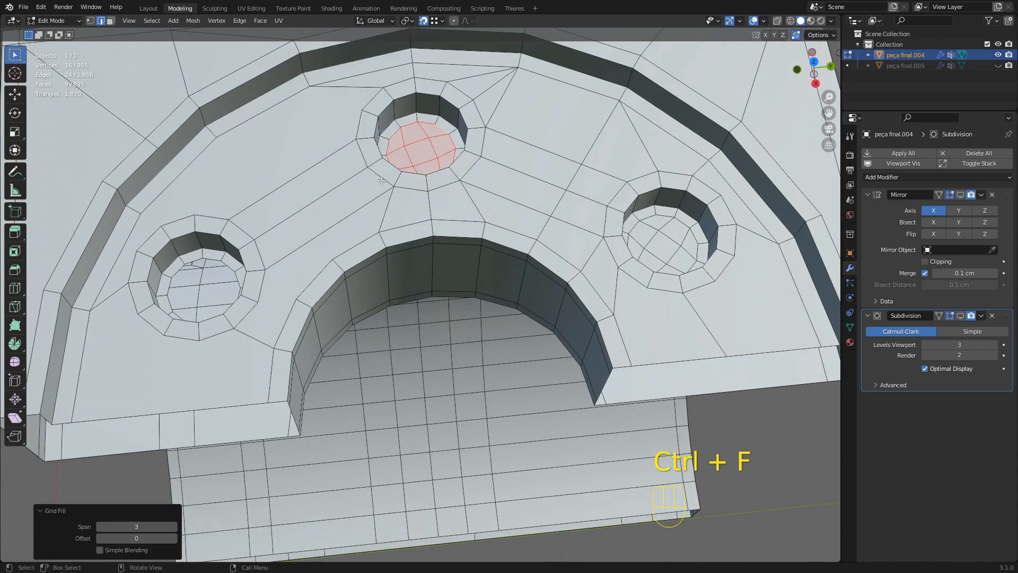
Close the left hole's floor opening with Grid Fill and check the smoothed part in Object Mode.
left_click(210, 260)
left_click(217, 260, "alt+shift")
key("ctrl+f")
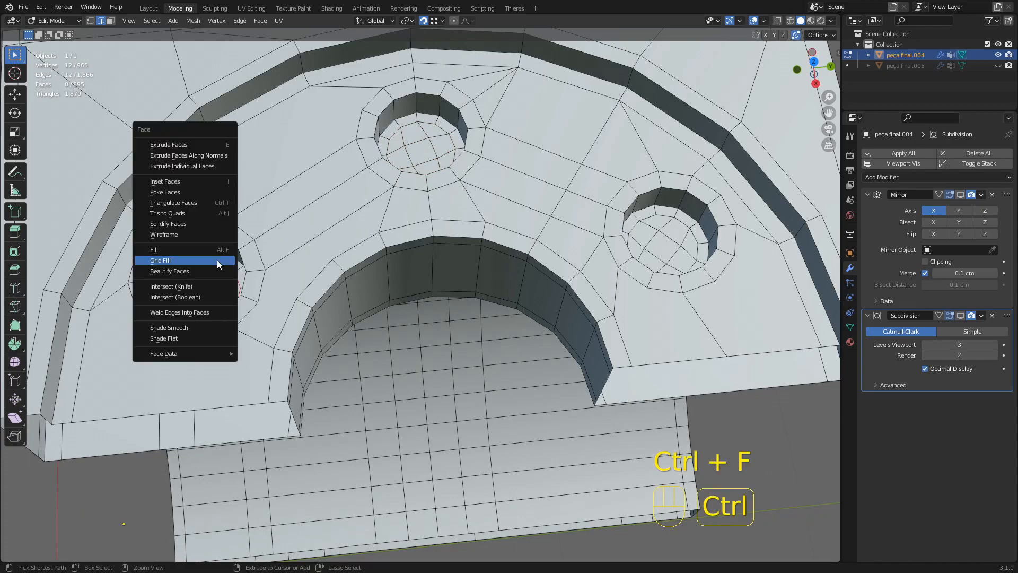
left_click(218, 260)
scroll(216, 260, "down", 5)
key("Tab")
middle_click_drag(424, 265, 396, 280)
key("Tab")
Connect the groove's inner loop vertex nearest the left hole to the top vertex of that hole's outer ring.
scroll(396, 280, "up", 4)
middle_click_drag(395, 238, 363, 217)
middle_click_drag(363, 217, 416, 189, "shift")
middle_click_drag(416, 189, 424, 189)
key("1")
left_click(338, 175)
left_click(411, 286, "shift")
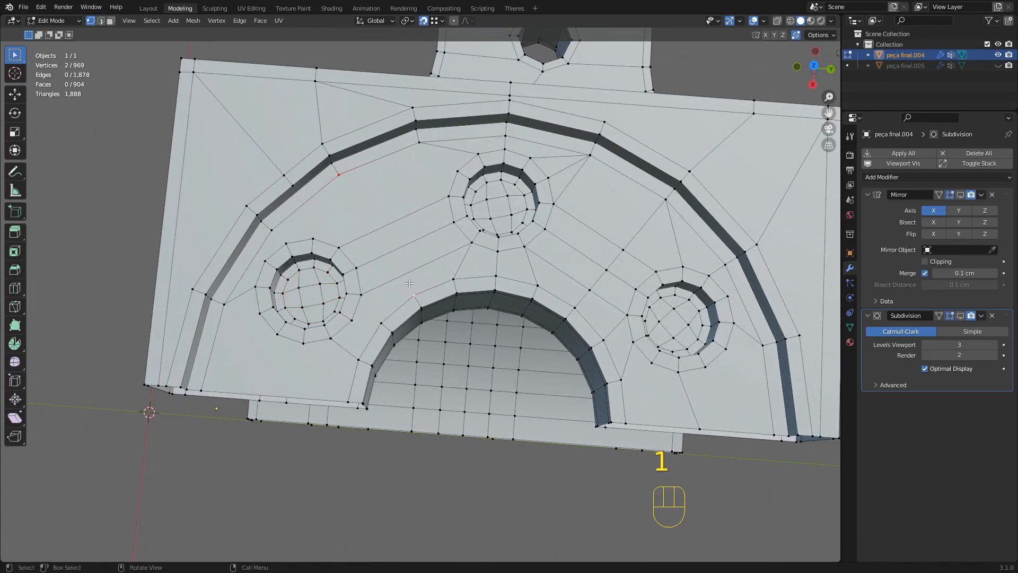
middle_click_drag(413, 275, 378, 189)
left_click(395, 200, "shift")
key("j")
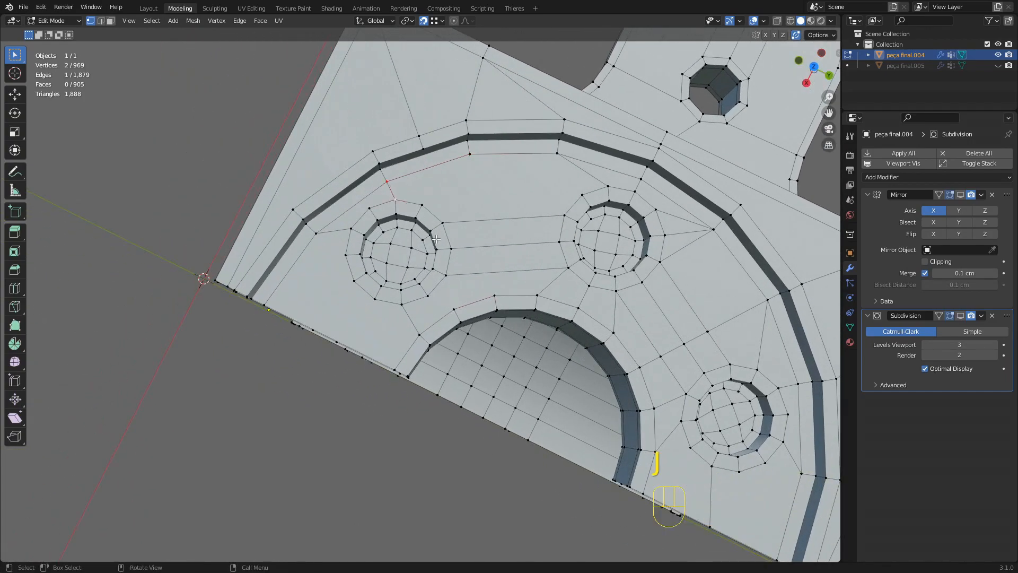
Connect the left hole's outer ring to the cutout's support loop and to the next vertex of the groove's inner loop.
left_click(429, 295)
left_click(448, 303, "shift")
left_click(451, 275, "shift")
middle_click_drag(468, 248, 450, 218)
left_click(432, 216)
left_click(470, 176, "shift")
key("j")
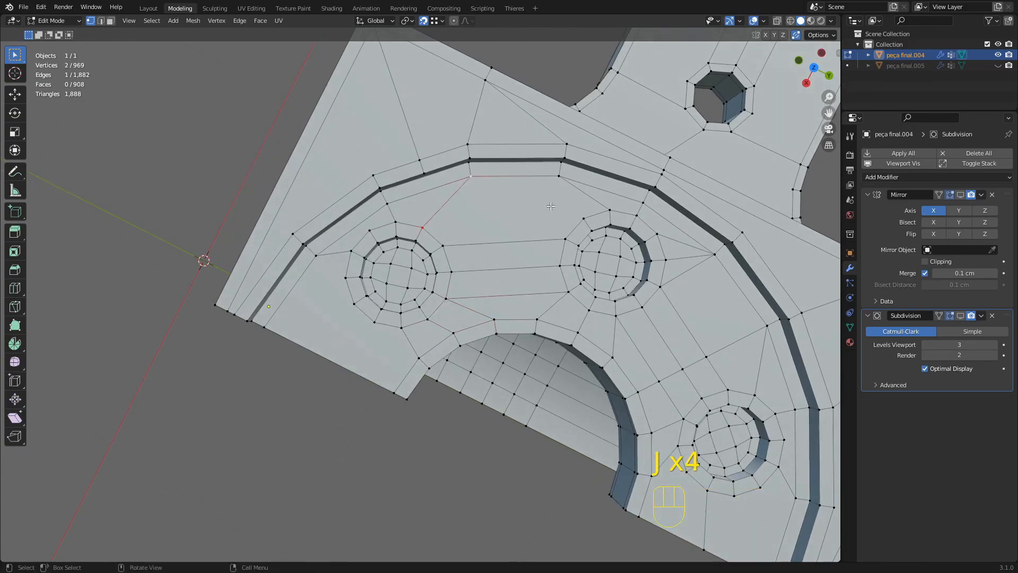
Connect the middle hole's outer ring to the left hole's ring and to the right hole's ring.
left_click(584, 218)
left_click(423, 228, "shift")
key("j")
middle_click_drag(424, 228, 479, 236)
scroll(491, 216, "up", 1)
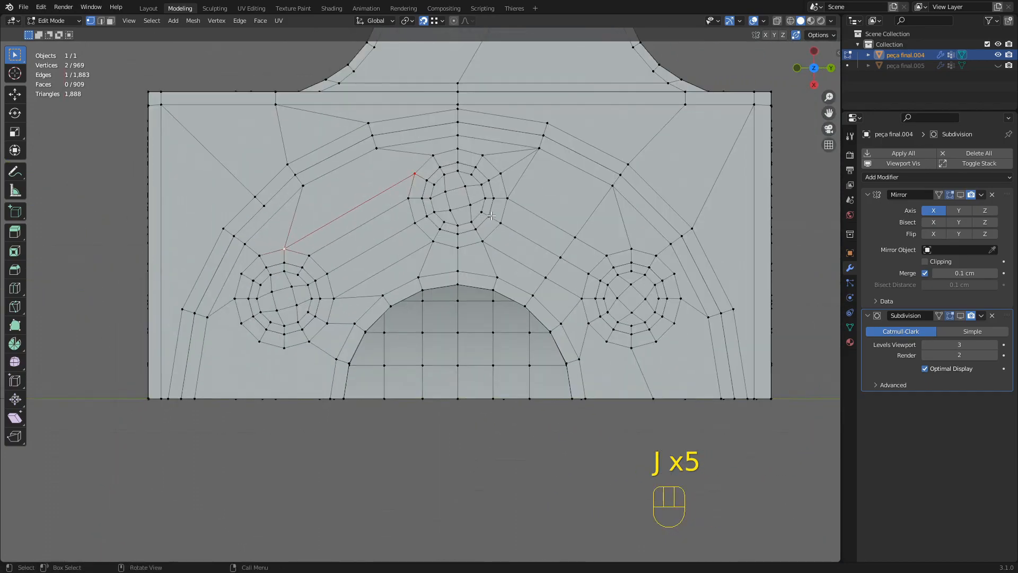
left_click(506, 179)
left_click(628, 245, "shift")
Move the three stray vertices beside the right hole onto the nearest vertices of its outer ring, merging them.
key("g")
left_click(600, 245)
key("g")
left_click(606, 255)
key("g")
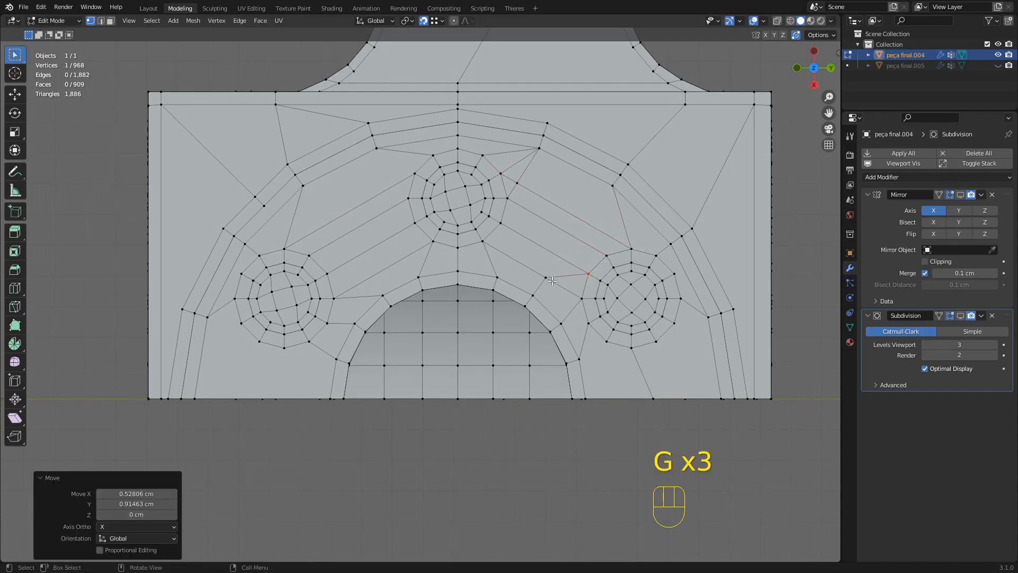
key("g")
key("Escape")
left_click(547, 278)
key("g")
left_click(577, 339)
Subdivide the two edges between the cutout loop and the right hole and merge each new vertex onto the adjacent ring vertex.
middle_click_drag(577, 339, 550, 291, "shift")
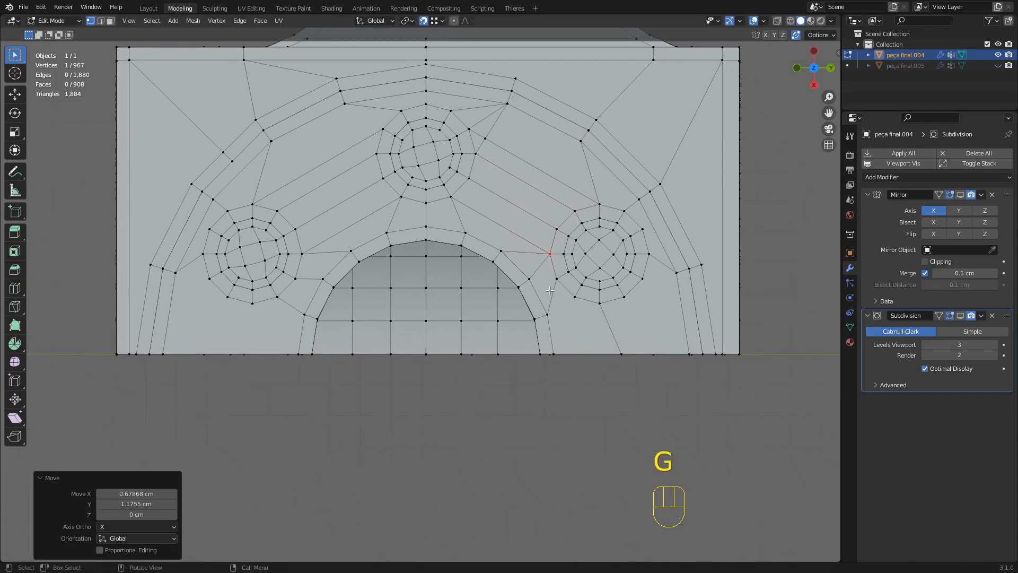
key("2")
left_click(541, 271)
key("d")
key("1")
left_click(540, 270)
key("g")
left_click(553, 291)
key("2")
left_click(554, 292)
key("d")
key("1")
left_click(553, 296)
key("g")
left_click(574, 299)
Connect the lowest ring vertex of the right and left holes to the cutout loop's end vertices on the mirror-side edge.
left_click(589, 411)
left_click(595, 302)
left_click(557, 348, "shift")
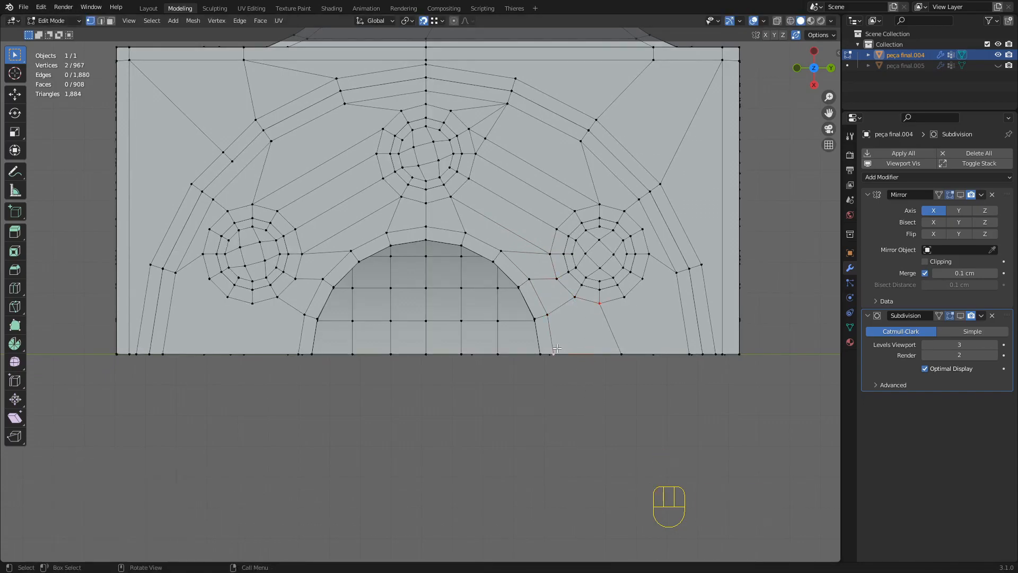
left_click(256, 301)
left_click(369, 445)
Connect the left and right holes' outer rings to the groove's inner loop end vertices on the mirror-side edge.
middle_click_drag(588, 229, 668, 212)
scroll(501, 223, "down", 3)
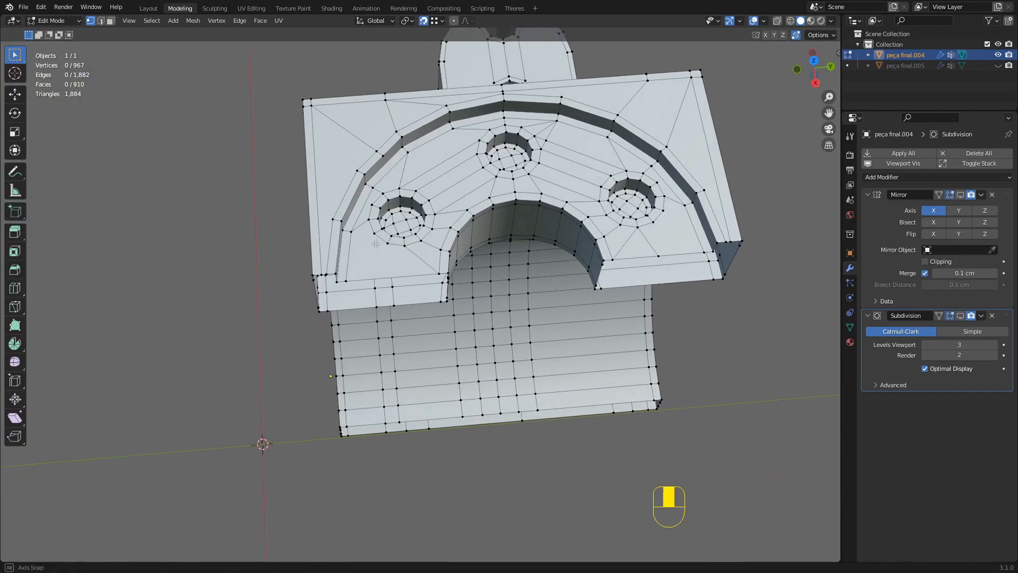
middle_click_drag(372, 259, 361, 273)
left_click(346, 309, "shift")
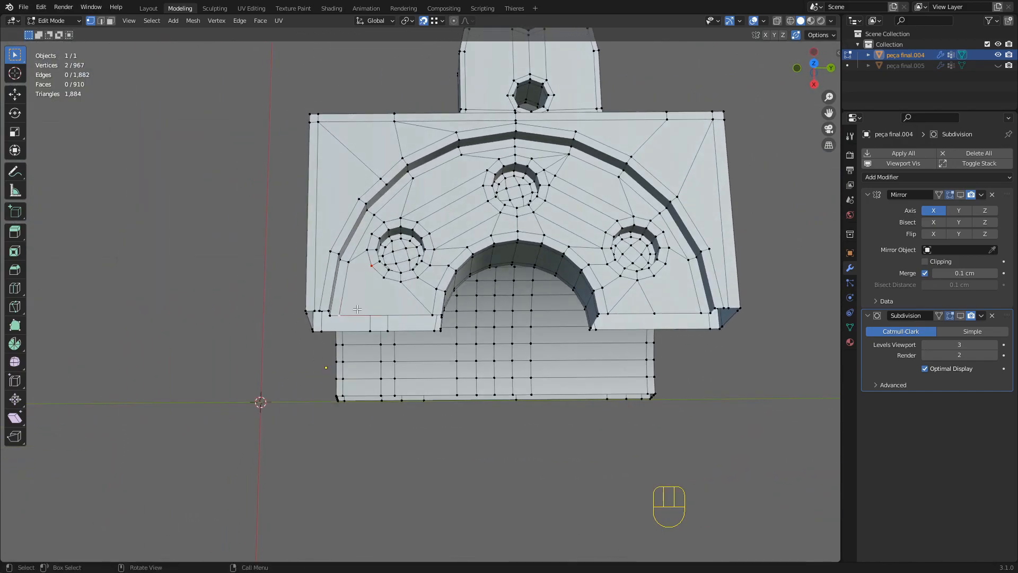
left_click(699, 312, "shift")
key("j")
Dissolve the leftover edge running from the right hole's outer ring to the mirror-side edge.
key("2")
left_click(653, 313)
key("x")
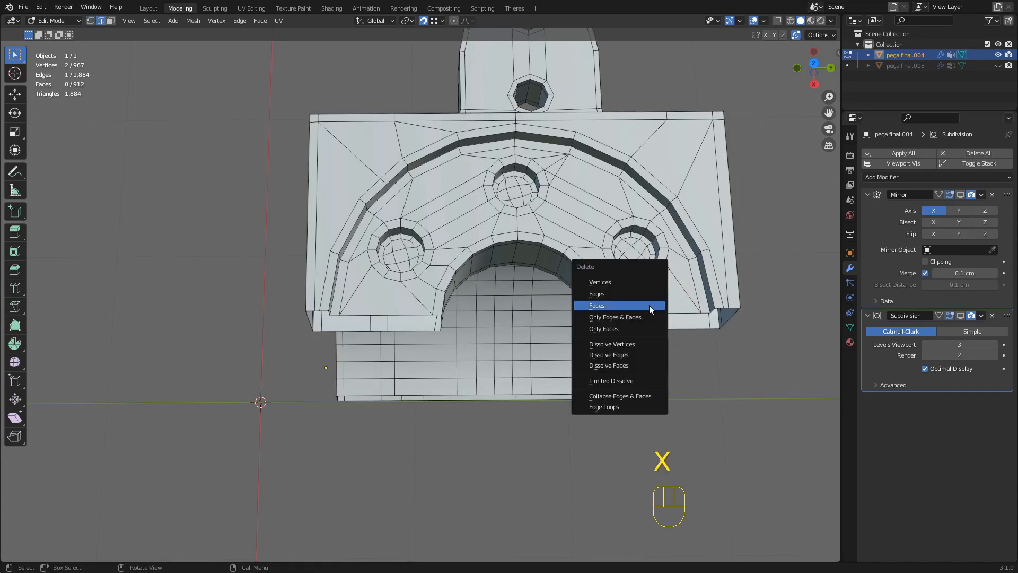
left_click(606, 379)
Connect the groove's inner loop vertex left of the middle hole to that hole's outer ring.
middle_click_drag(606, 380, 553, 247)
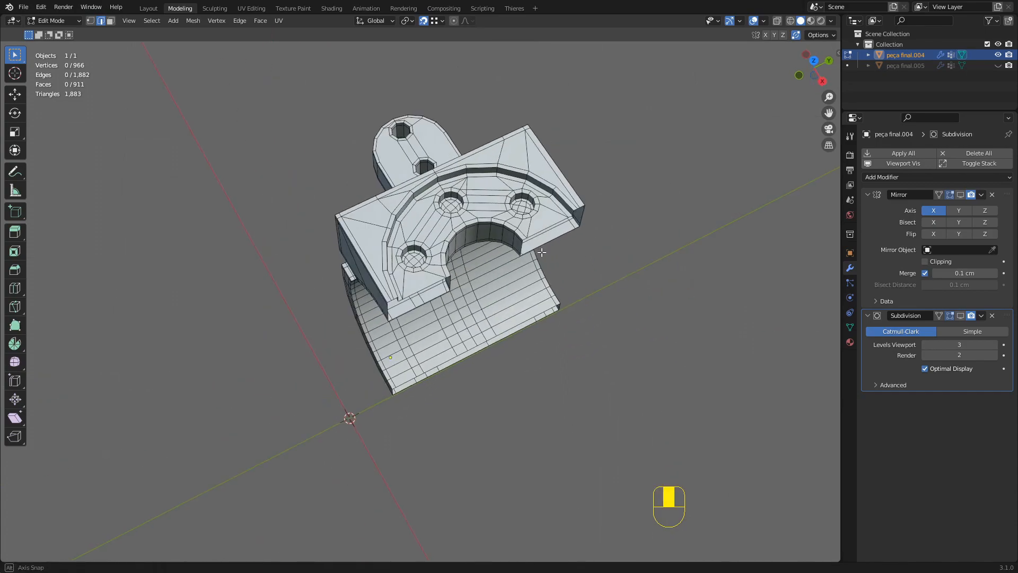
scroll(530, 223, "up", 1)
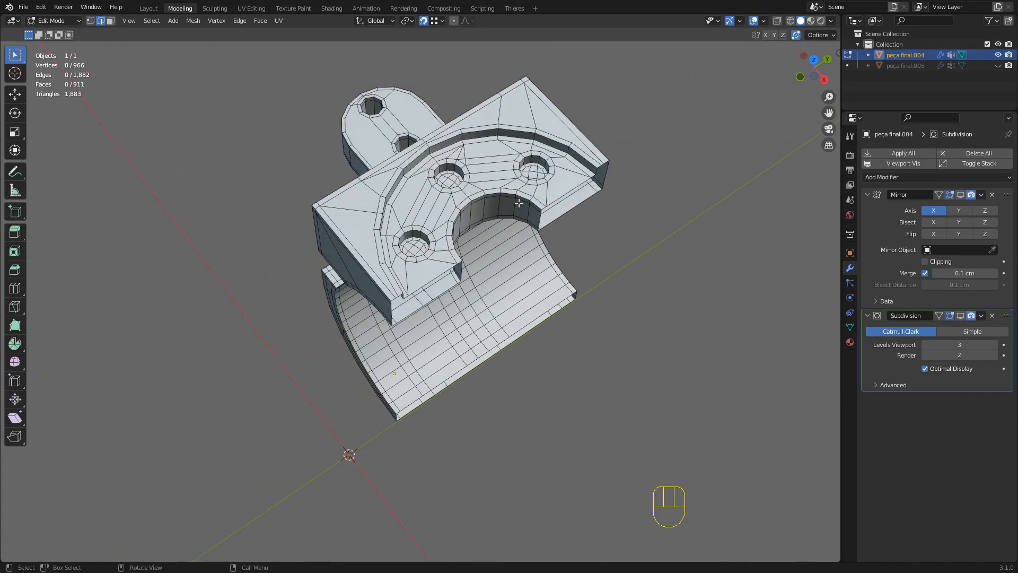
middle_click_drag(518, 207, 473, 232)
scroll(525, 196, "up", 2)
middle_click_drag(546, 177, 481, 228, "shift")
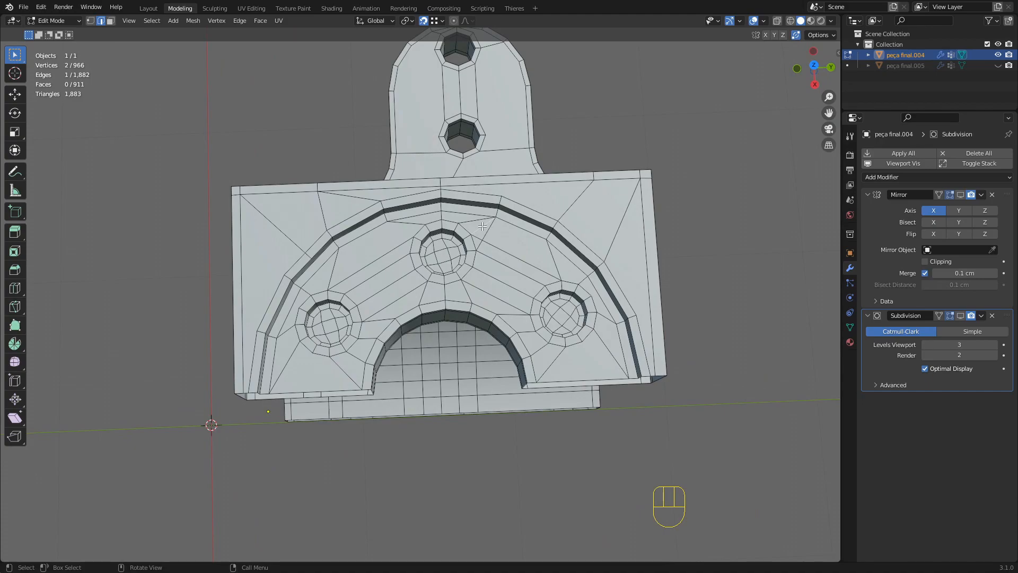
key("1")
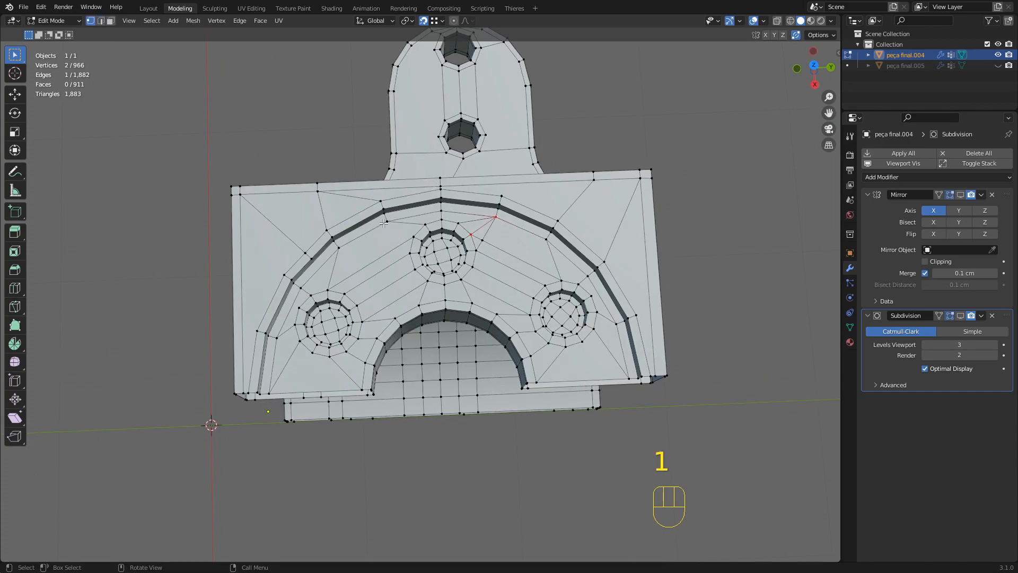
scroll(406, 225, "up", 1)
middle_click_drag(406, 224, 404, 225)
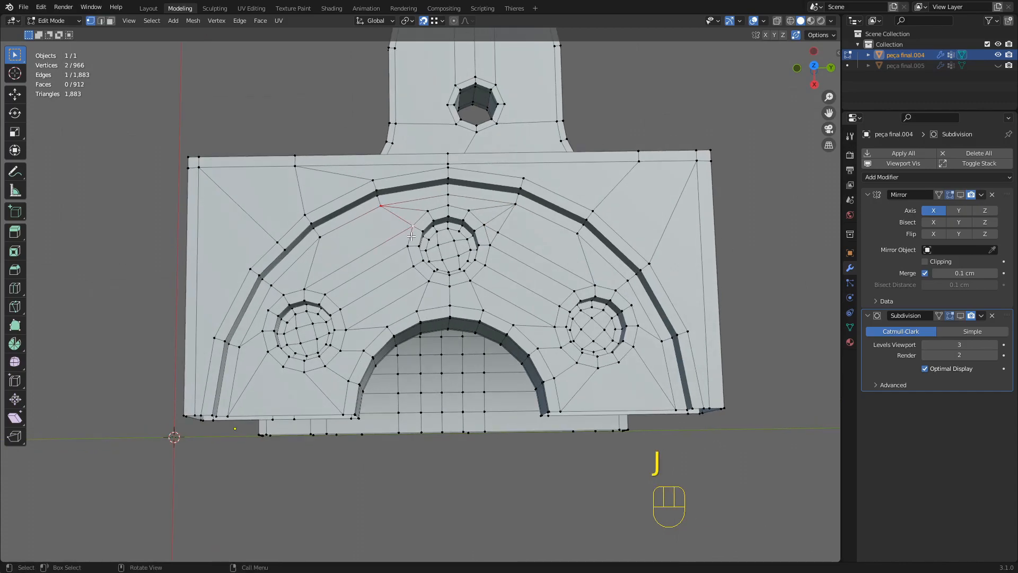
Move the stray vertex between the groove and the middle hole's right side onto a neighbouring vertex, merging the two.
middle_click_drag(494, 230, 458, 177, "shift")
key("g")
left_click(477, 216)
left_click(539, 436)
middle_click_drag(516, 319, 556, 390, "shift")
scroll(530, 284, "down", 1)
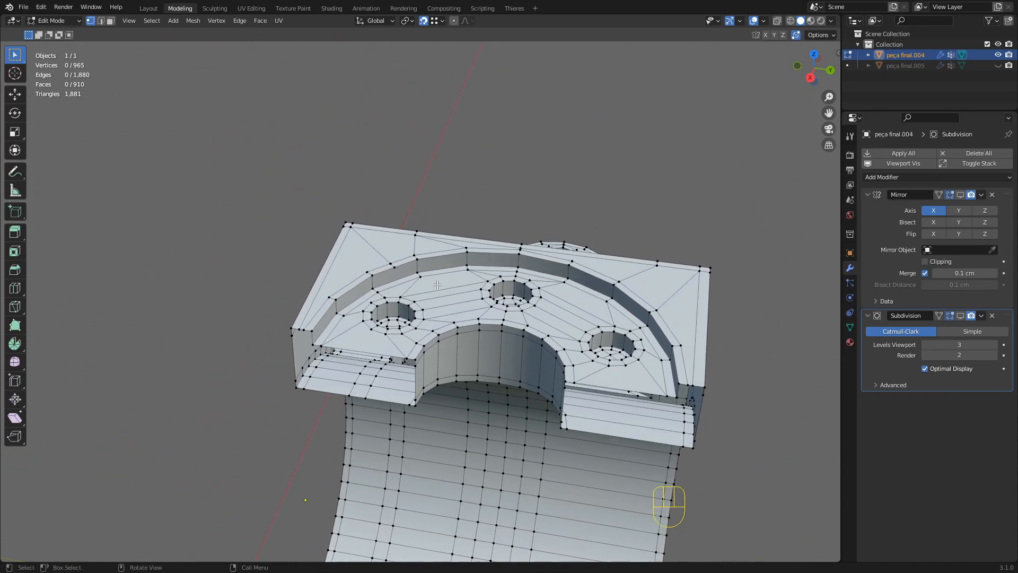
Inspect the top face's topology and select the diagonal edge running from the block's outer corner to the groove.
scroll(411, 264, "up", 2)
scroll(368, 244, "up", 1)
middle_click_drag(467, 263, 446, 220)
scroll(451, 282, "up", 1)
scroll(424, 255, "up", 1)
scroll(458, 293, "down", 1)
middle_click_drag(624, 286, 669, 255)
scroll(609, 228, "down", 2)
middle_click_drag(670, 256, 629, 242, "shift")
middle_click_drag(312, 202, 385, 243)
scroll(387, 242, "up", 2)
scroll(395, 240, "up", 2)
key("2")
left_click(377, 199)
scroll(381, 236, "down", 3)
middle_click_drag(455, 300, 440, 188, "shift")
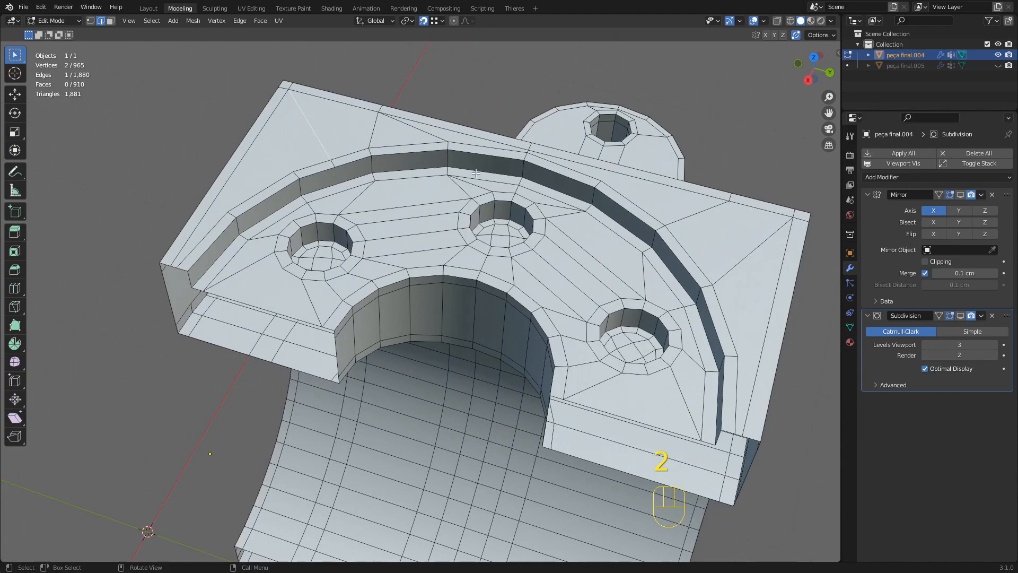
Examine where the corner's diagonal edge meets the groove's outer loops, checking the vertices at both ends of the edge.
middle_click_drag(608, 315, 628, 310)
scroll(593, 265, "down", 2)
middle_click_drag(569, 219, 563, 222, "shift")
scroll(564, 223, "up", 1)
middle_click_drag(468, 245, 416, 198)
scroll(415, 198, "up", 1)
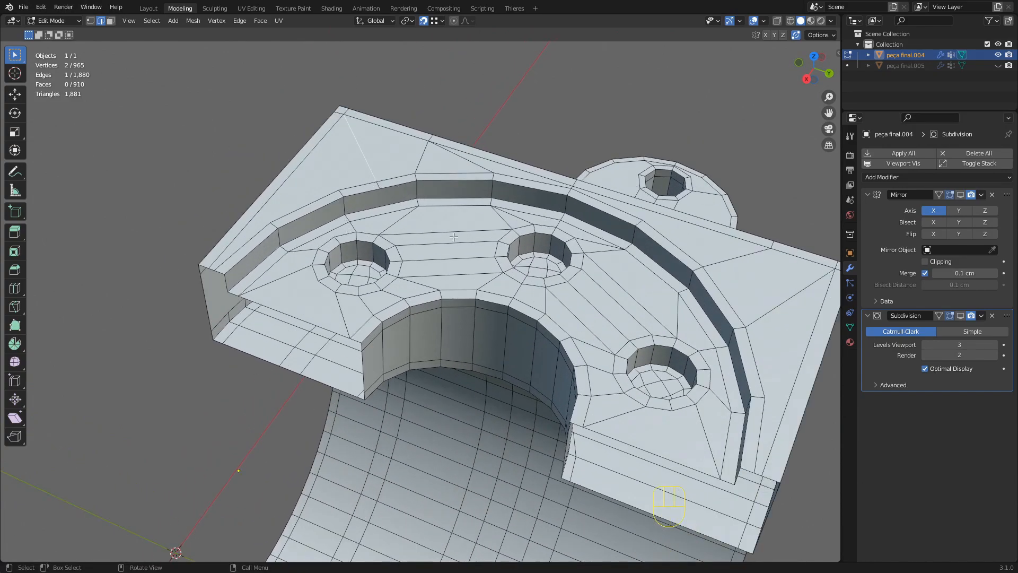
middle_click_drag(443, 238, 416, 236)
scroll(433, 200, "up", 1)
middle_click_drag(406, 168, 418, 186, "shift")
middle_click_drag(418, 146, 427, 174)
middle_click_drag(429, 164, 437, 195, "shift")
scroll(439, 182, "up", 1)
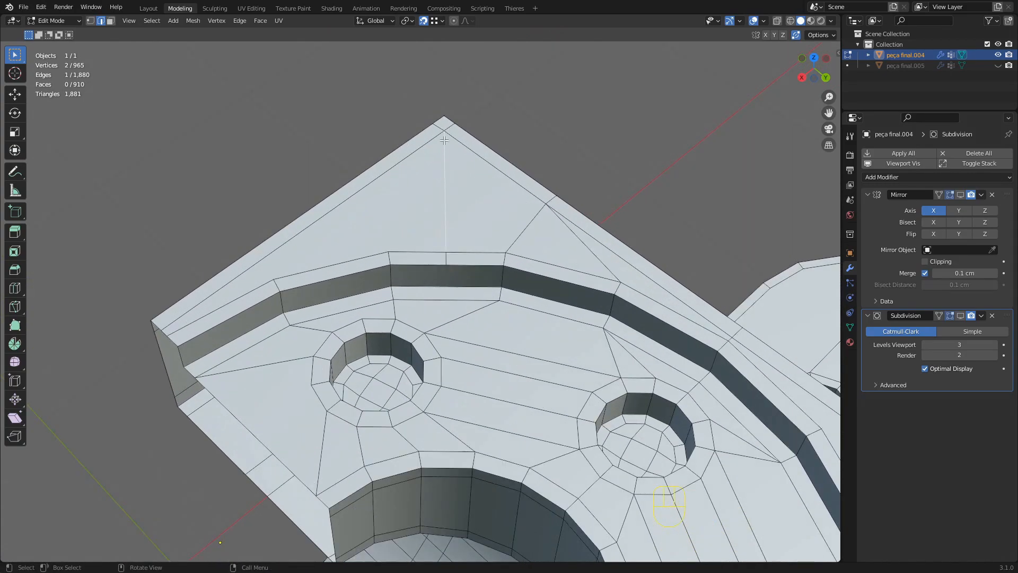
scroll(452, 191, "up", 1)
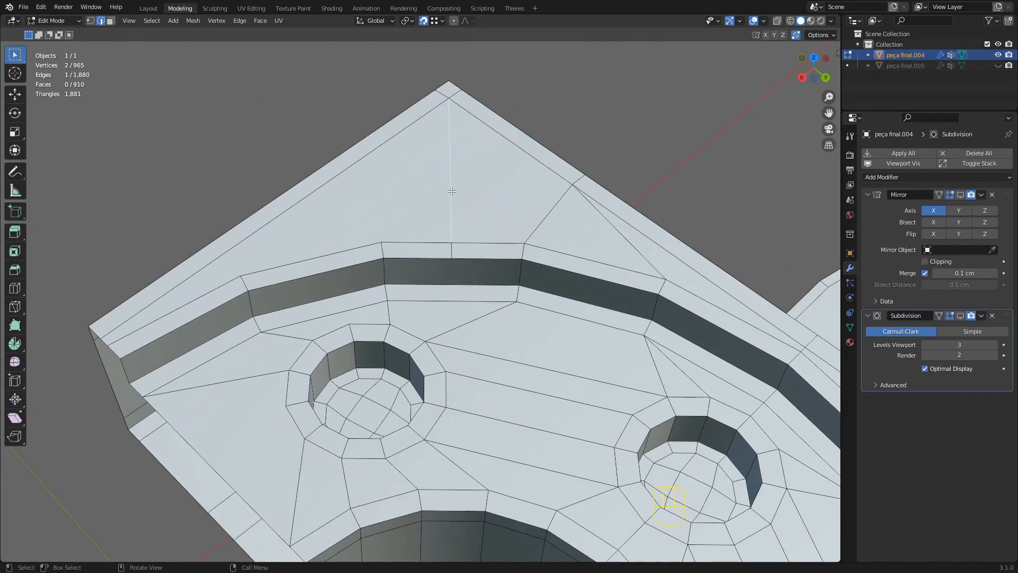
middle_click_drag(451, 181, 448, 176)
key("1")
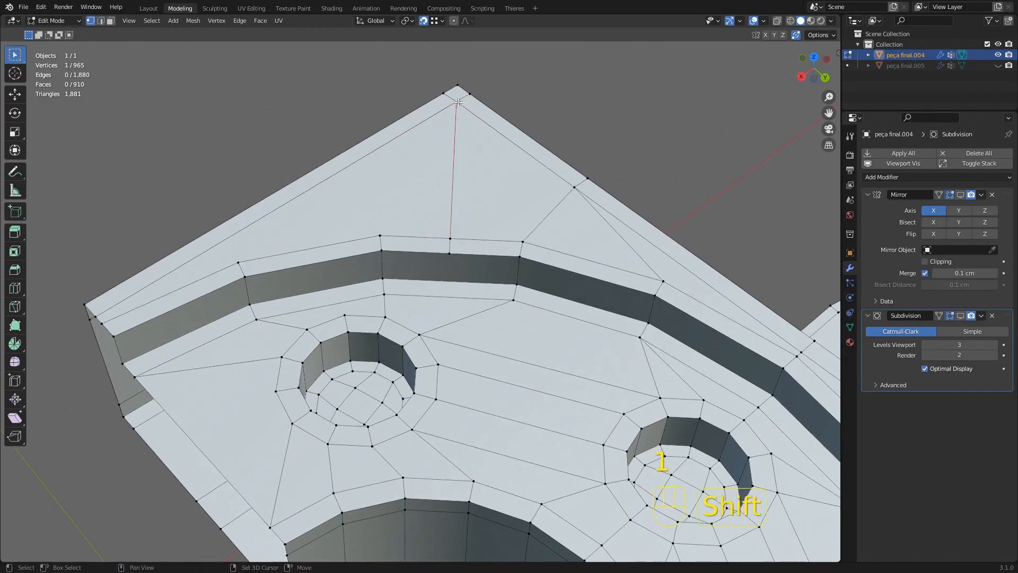
left_click_drag(443, 239, 462, 259, "shift")
middle_click_drag(444, 250, 445, 215)
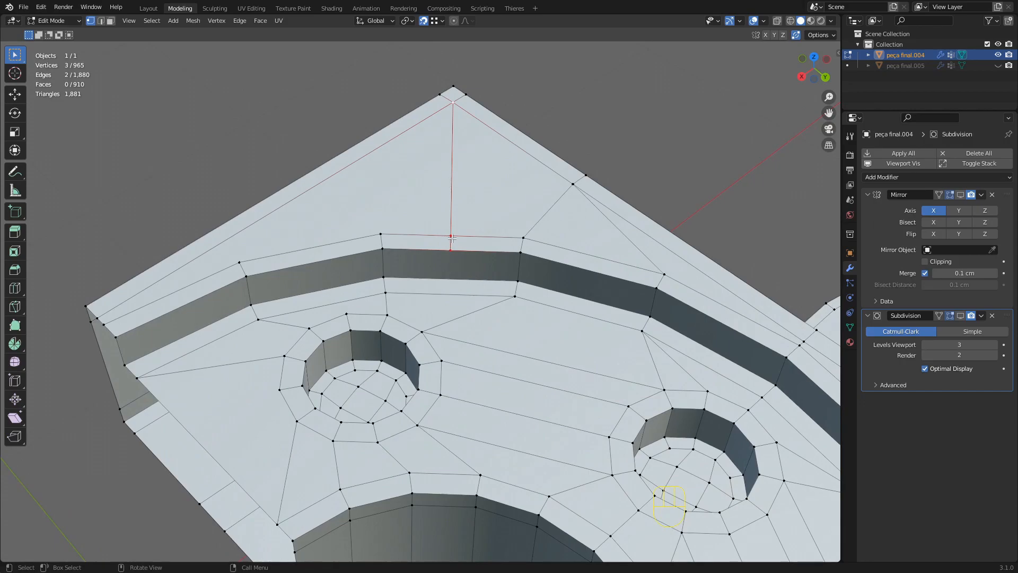
Select the faces of the groove's outer wall one after another and examine how they are spaced around the arc.
middle_click_drag(447, 249, 459, 235)
scroll(446, 241, "down", 2)
key("3")
left_click(356, 282)
left_click(294, 305, "shift")
left_click(407, 265, "shift")
left_click(523, 271, "shift")
left_click(636, 290, "shift")
middle_click_drag(660, 344, 612, 283, "shift")
left_click(648, 262, "shift")
left_click(715, 318, "shift")
left_click(757, 367, "shift")
middle_click_drag(668, 364, 737, 352)
middle_click_drag(737, 353, 482, 348, "shift")
left_click(634, 224, "shift")
left_click(675, 249, "shift")
middle_click_drag(675, 248, 697, 265)
middle_click_drag(485, 192, 599, 217, "shift")
middle_click_drag(599, 217, 559, 215)
middle_click_drag(446, 209, 504, 223, "shift")
middle_click_drag(504, 223, 502, 220)
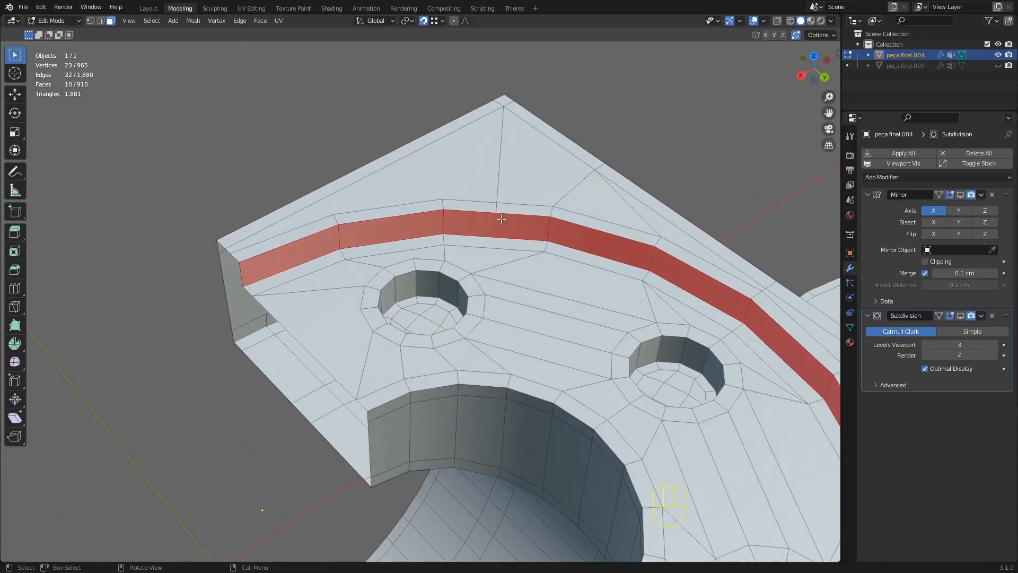
Move the two vertices where the corner's diagonal edge meets the groove onto the neighbouring outer-loop vertices, merging each pair.
left_click(494, 213)
scroll(520, 230, "up", 4)
middle_click_drag(545, 137, 453, 196, "shift")
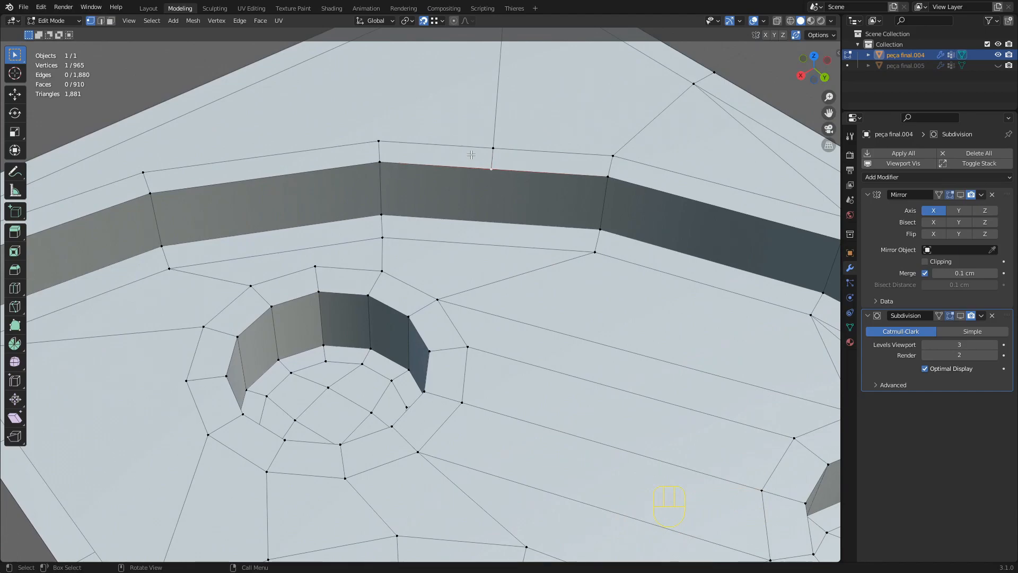
middle_click_drag(514, 181, 404, 173)
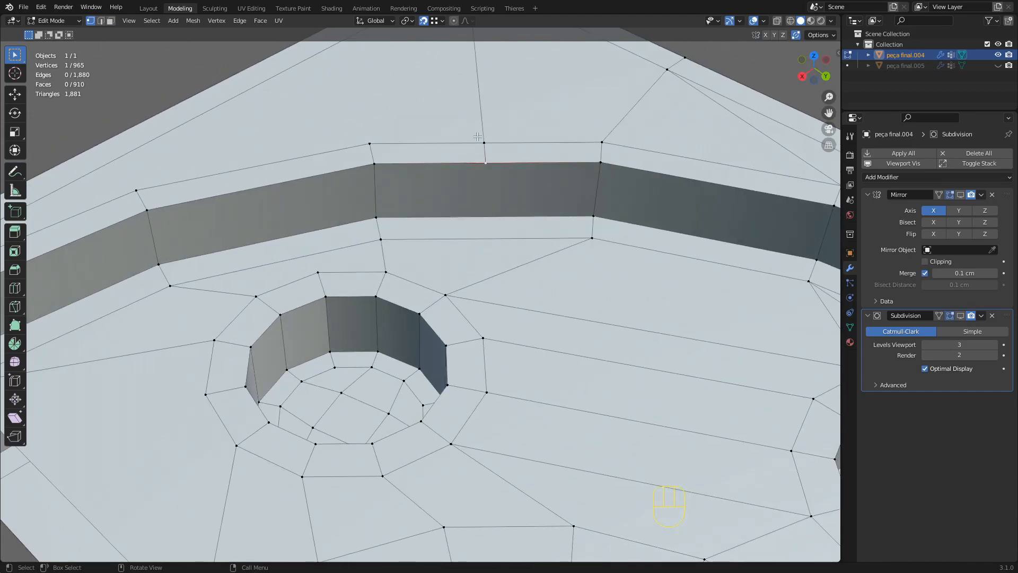
scroll(479, 165, "down", 3)
scroll(475, 184, "up", 2)
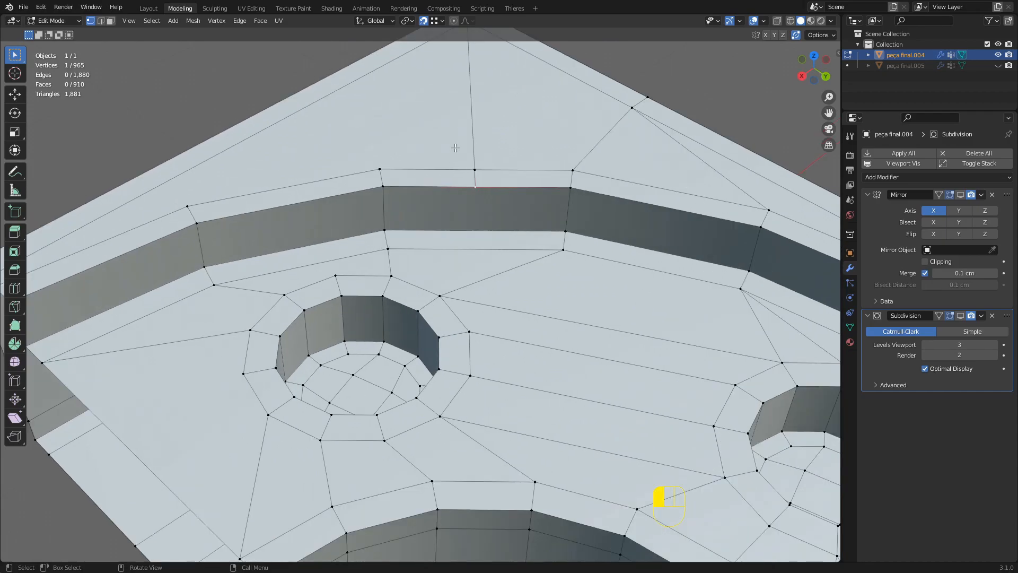
key("g")
left_click(383, 189)
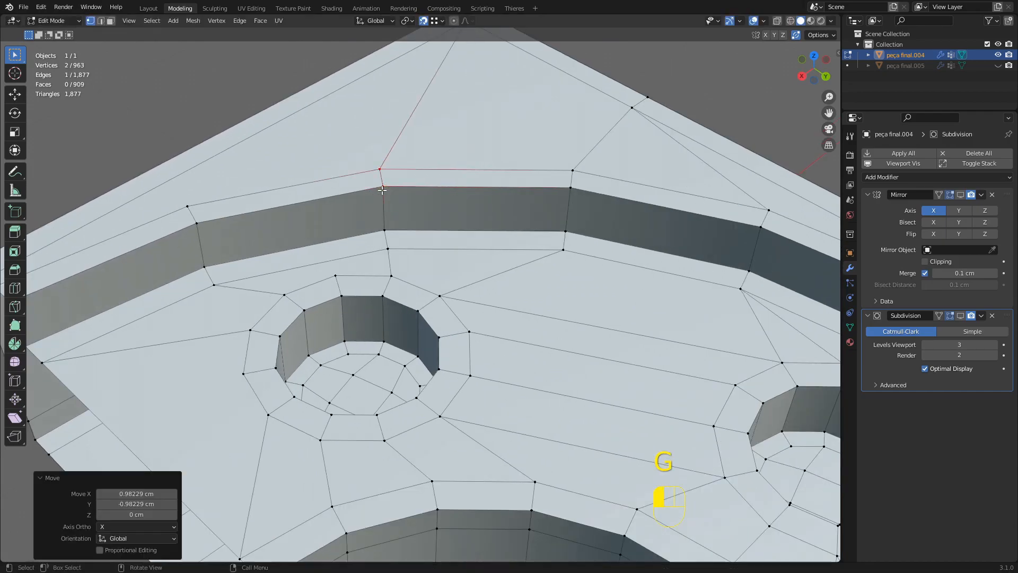
Leave Edit Mode and turn on the viewport display of the Subdivision and Mirror modifiers.
scroll(403, 207, "down", 4)
middle_click_drag(422, 215, 457, 214)
left_click(512, 126)
middle_click_drag(511, 126, 535, 260)
key("Tab")
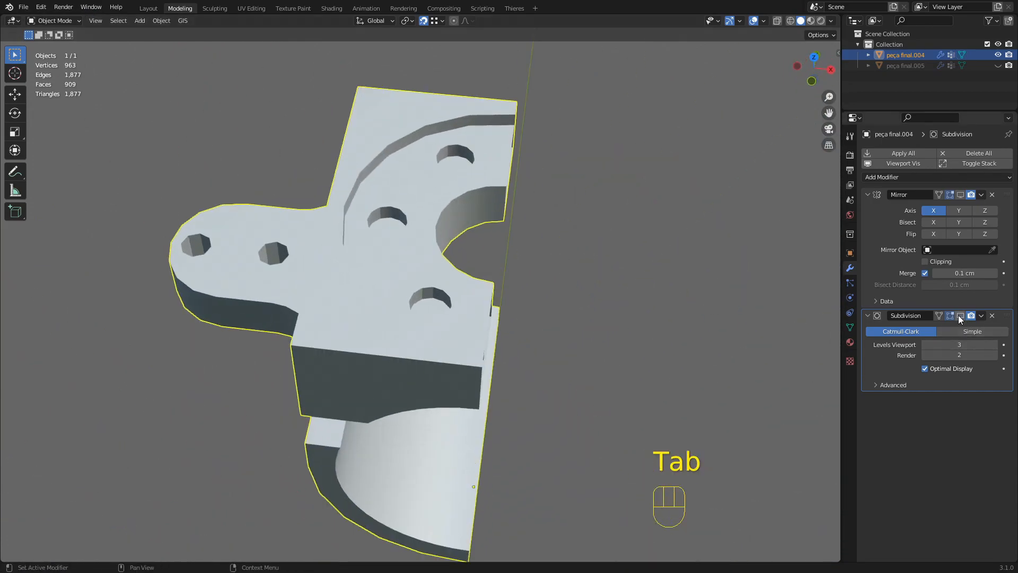
left_click(960, 316)
left_click(960, 195)
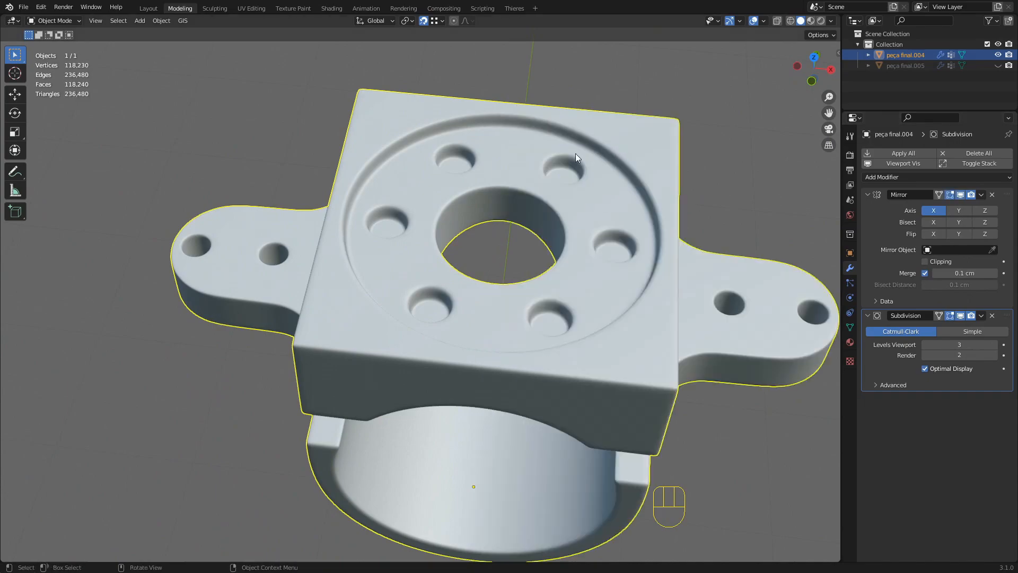
Switch the viewport lighting to the red MatCap and inspect the smoothed part from several sides.
scroll(589, 151, "down", 3)
left_click(658, 180)
mouse_move(557, 289)
middle_mouse_down()
mouse_move(551, 251)
mouse_move(589, 281)
middle_mouse_up()
middle_click_drag(589, 281, 571, 249, "shift")
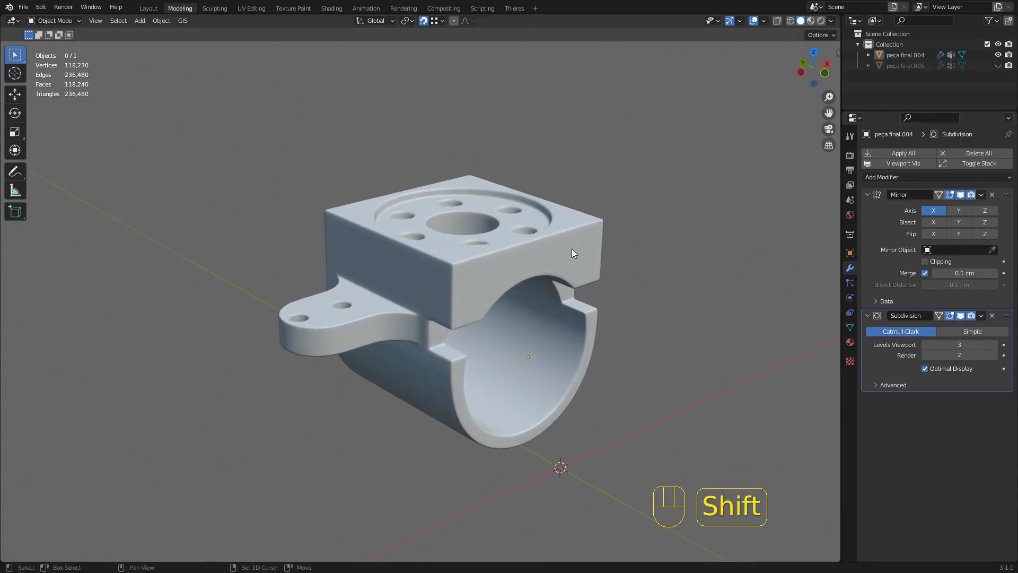
left_click(830, 21)
left_click(819, 71)
mouse_move(541, 203)
middle_mouse_down()
mouse_move(485, 268)
mouse_move(520, 325)
mouse_move(552, 328)
mouse_move(594, 308)
mouse_move(622, 269)
mouse_move(558, 288)
mouse_move(556, 266)
middle_mouse_up()
scroll(497, 246, "up", 2)
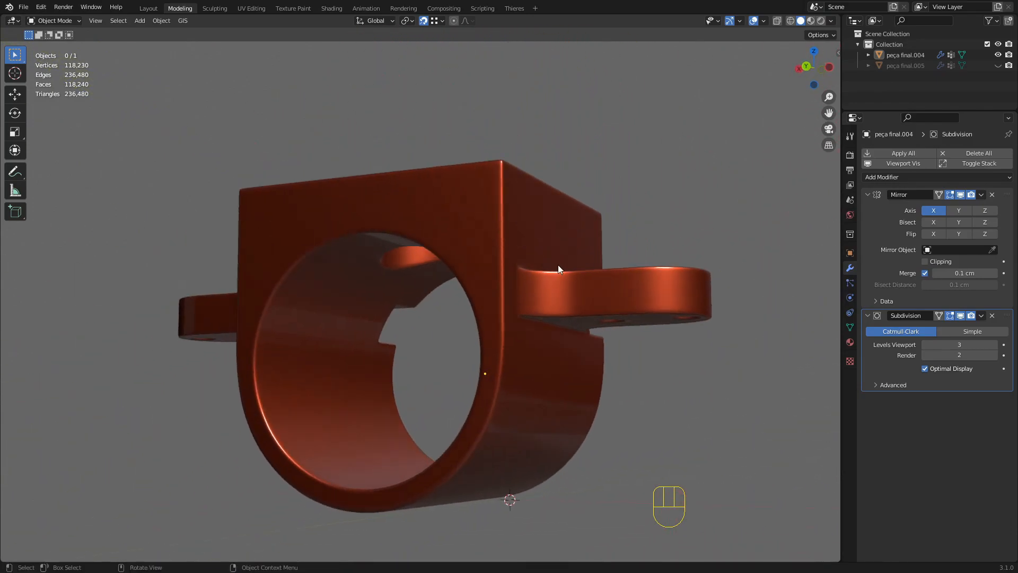
middle_click_drag(493, 256, 561, 244)
Examine the front face's edges around the cylinder opening in Edit Mode, including the corner diagonal and the rim's side edge.
left_click(486, 196)
key("Tab")
middle_click_drag(522, 212, 473, 240)
scroll(488, 200, "up", 2)
middle_click_drag(512, 226, 478, 194)
middle_click_drag(442, 247, 491, 205)
left_click(488, 173)
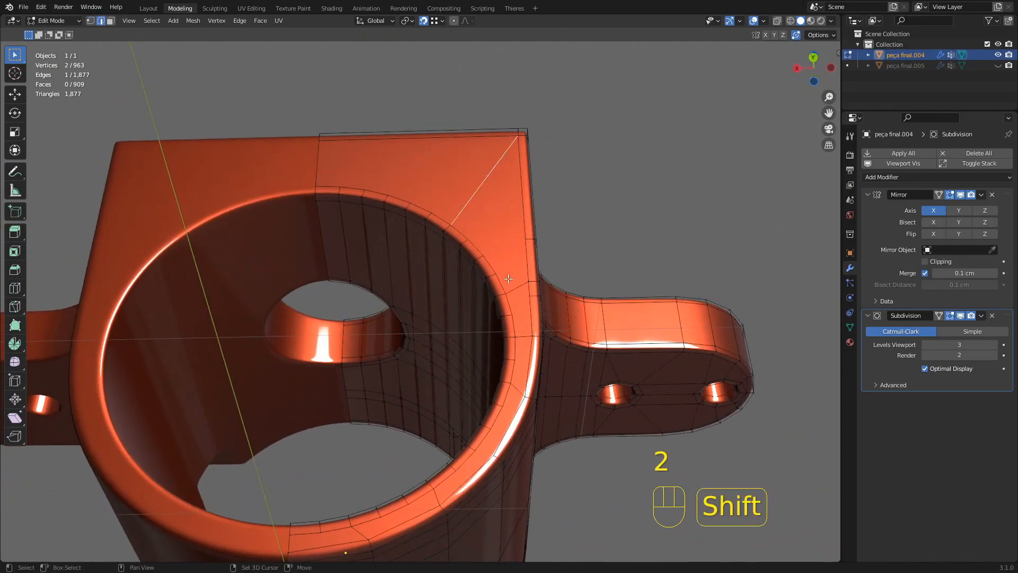
left_click(523, 333, "shift")
middle_click_drag(519, 233, 516, 300)
scroll(512, 265, "down", 2)
middle_click_drag(500, 219, 514, 195, "shift")
middle_click_drag(513, 196, 477, 191)
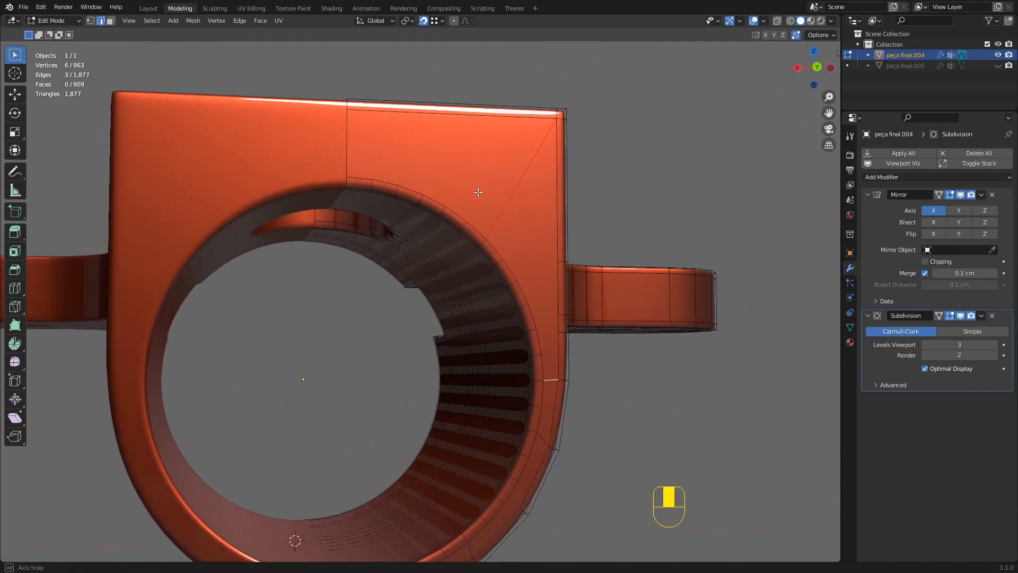
scroll(498, 146, "up", 2)
middle_click_drag(498, 146, 498, 193)
scroll(476, 154, "down", 2)
middle_click_drag(498, 193, 498, 139, "shift")
scroll(418, 322, "up", 2)
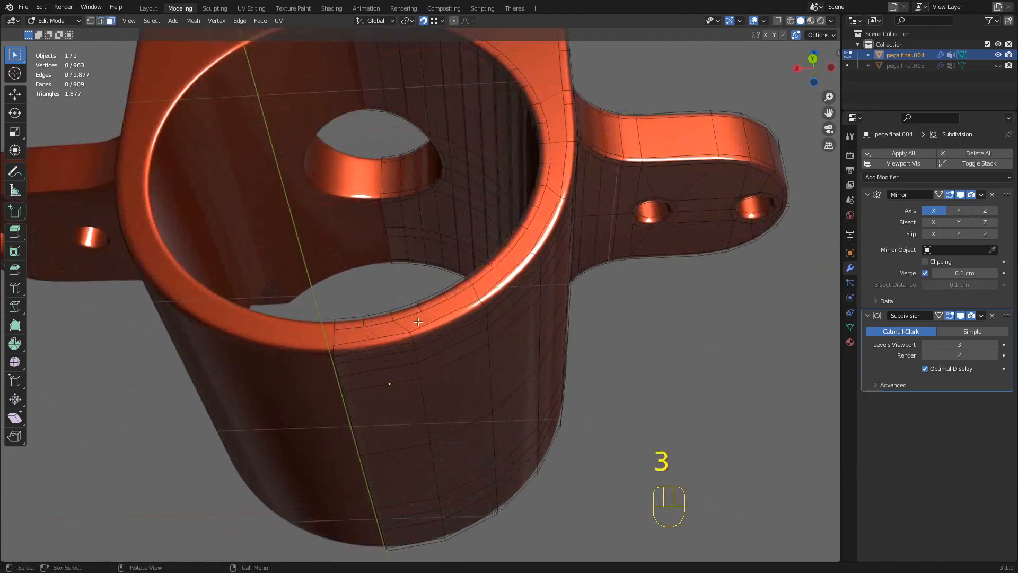
Connect the two vertices on the cylinder's front rim beside the mirror line and leave Edit Mode.
scroll(356, 333, "up", 2)
key("1")
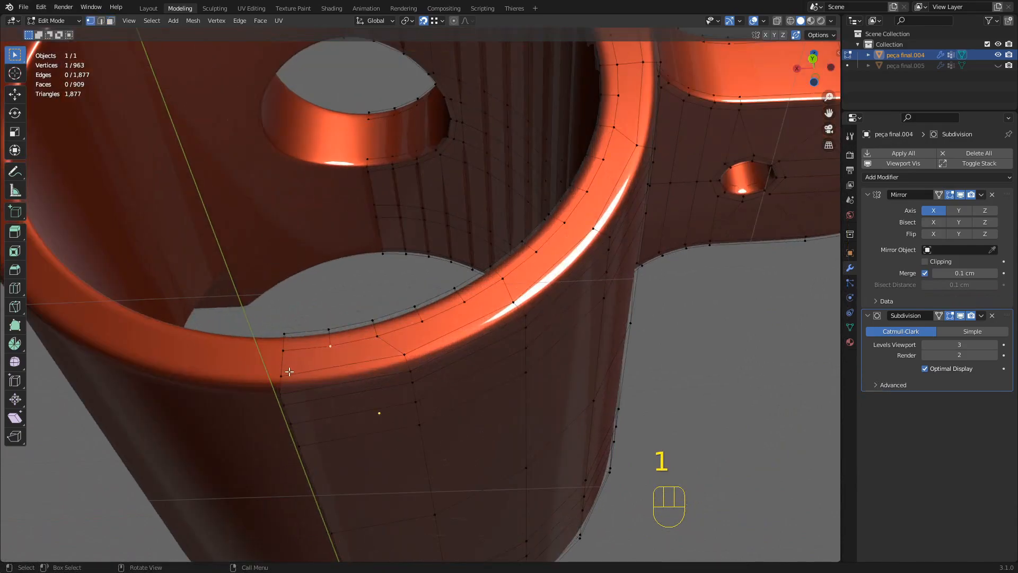
left_click(398, 352, "shift")
middle_click_drag(393, 337, 527, 267)
scroll(391, 365, "down", 3)
key("Tab")
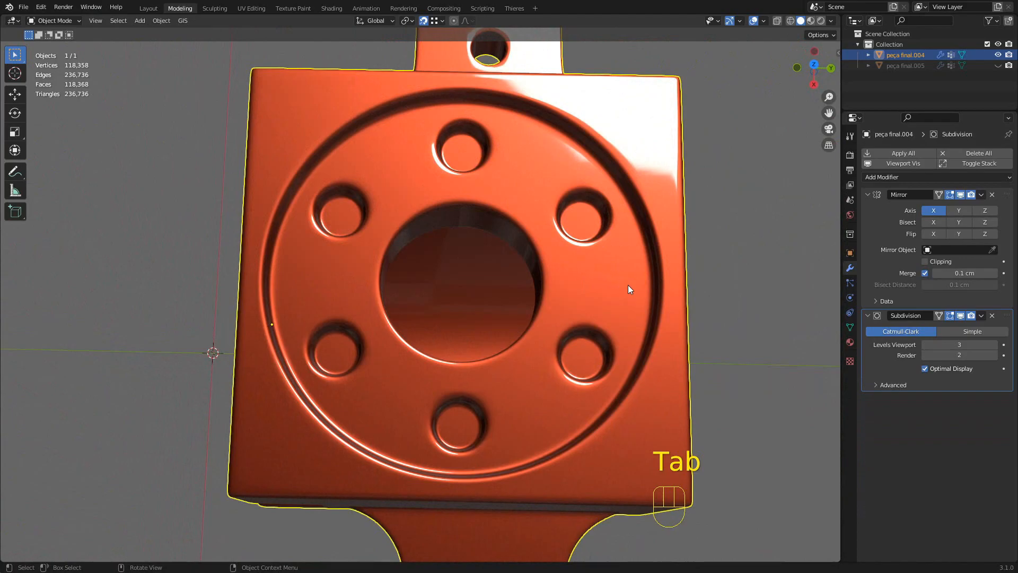
Apply the Mirror modifier and enter Edit Mode on the full part.
left_click(981, 195)
left_click(953, 207)
key("Tab")
Switch the viewport lighting back to Studio.
middle_click_drag(531, 276, 707, 160)
left_click(831, 21)
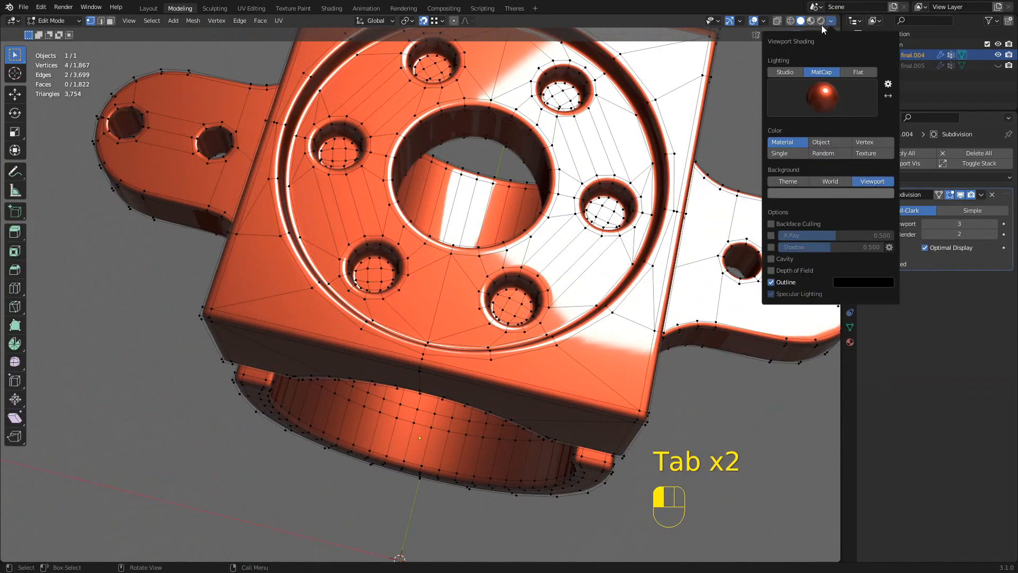
left_click(788, 71)
Connect the outer rings of the two right holes with two parallel edges across the part's centre line.
mouse_move(581, 194)
middle_mouse_down()
mouse_move(501, 220)
mouse_move(476, 144)
middle_mouse_up()
scroll(498, 181, "up", 2)
middle_click_drag(523, 196, 486, 223, "shift")
scroll(477, 175, "up", 1)
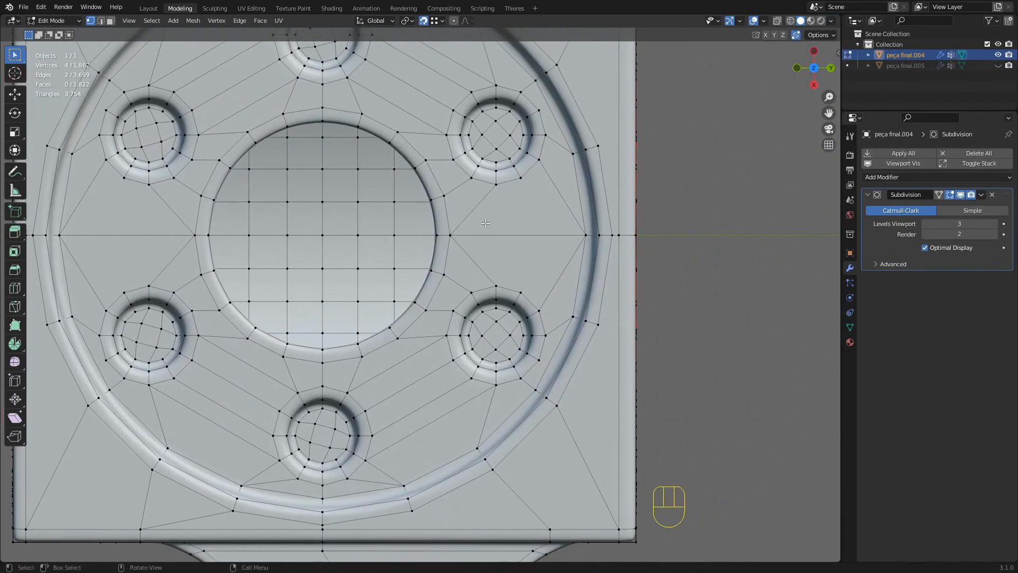
left_click(494, 186)
left_click(522, 291, "shift")
Connect the outer rings of the two left holes with two parallel edges across the centre line.
left_click(690, 261)
middle_click_drag(685, 261, 849, 250, "shift")
left_click(314, 272, "shift")
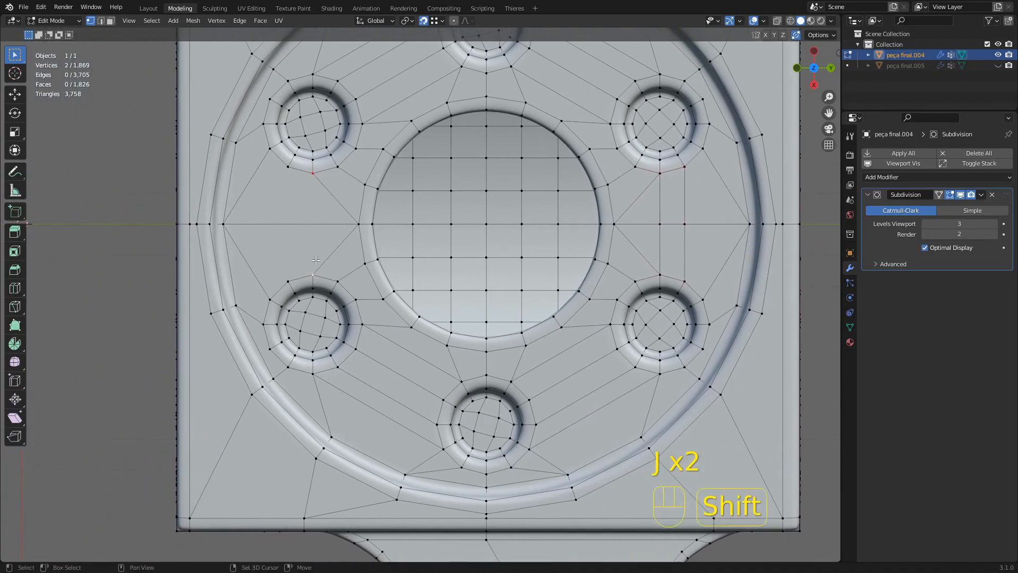
left_click(284, 166)
Move the midpoint vertices of the left holes' two connecting edges onto the lower hole's ring vertices, merging them.
key("g")
left_click(314, 271)
left_click(289, 232)
key("g")
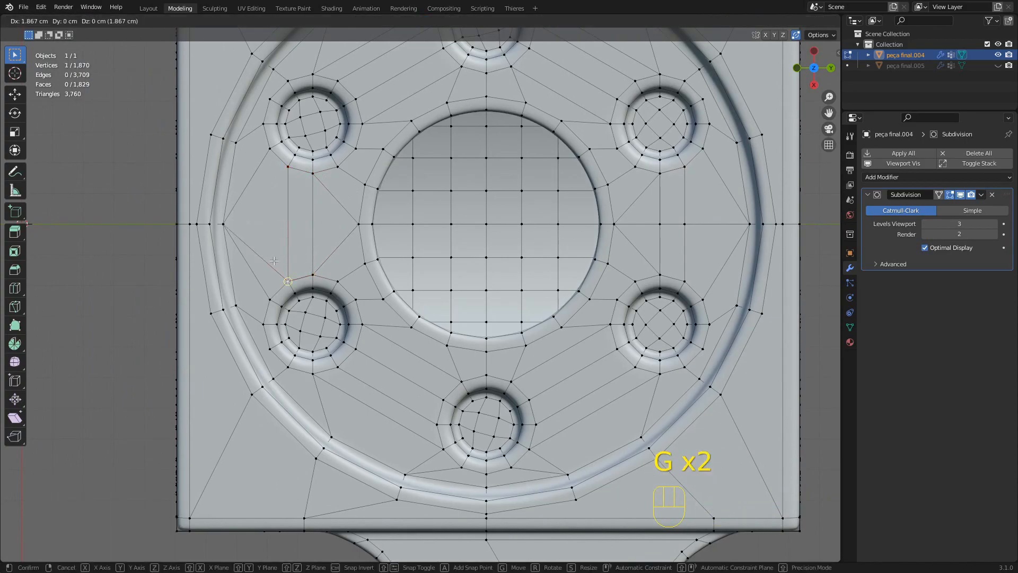
left_click(274, 261)
Connect the left holes' outer rings with a third edge on the side facing the groove.
middle_click_drag(265, 232, 342, 227, "shift")
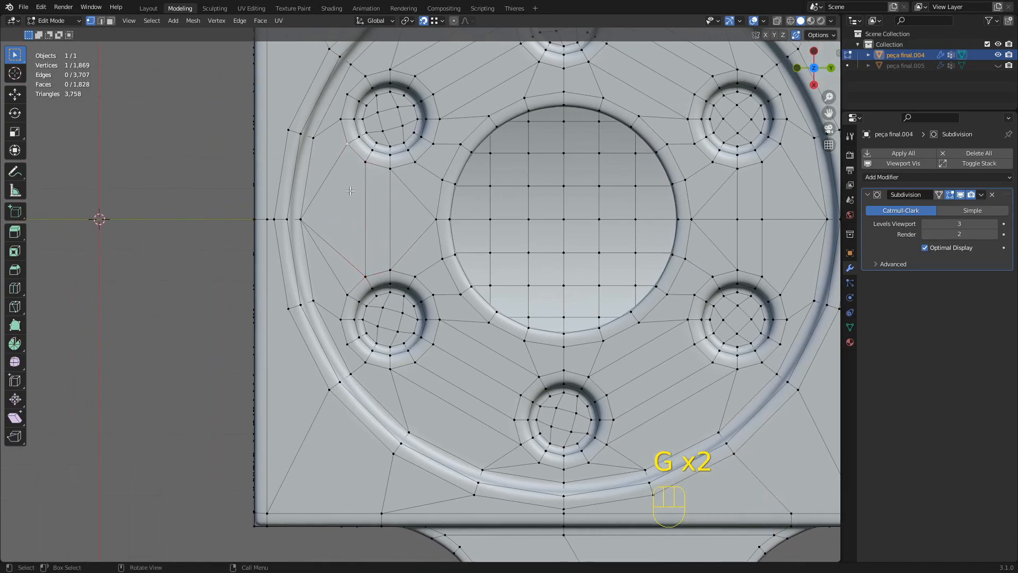
left_click(341, 289, "shift")
key("g")
left_click(347, 292)
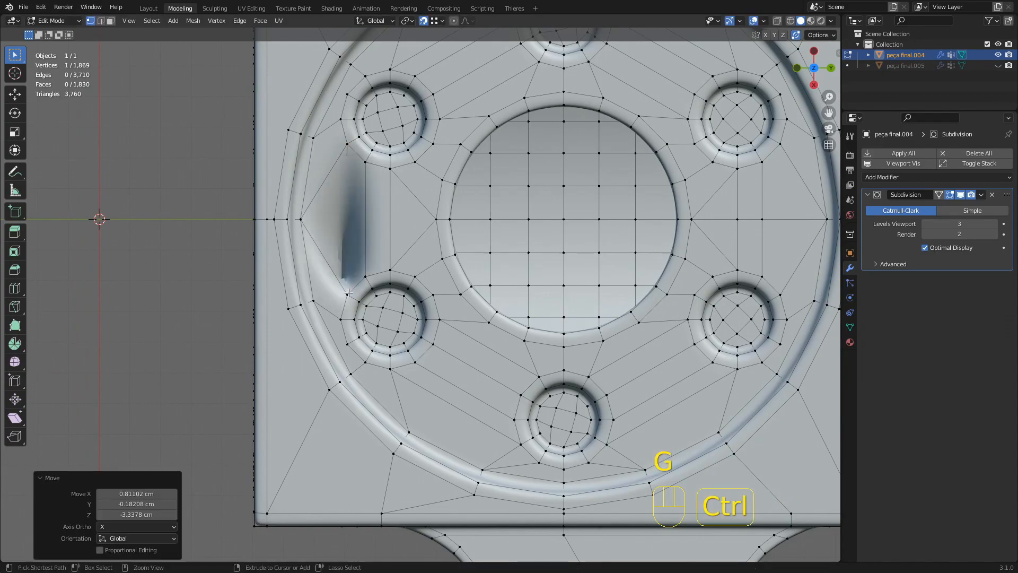
key("ctrl+z")
Merge the third edge's midpoint onto the lower left hole's ring vertex and turn off the Subdivision modifier's viewport display.
key("g")
left_click(483, 280)
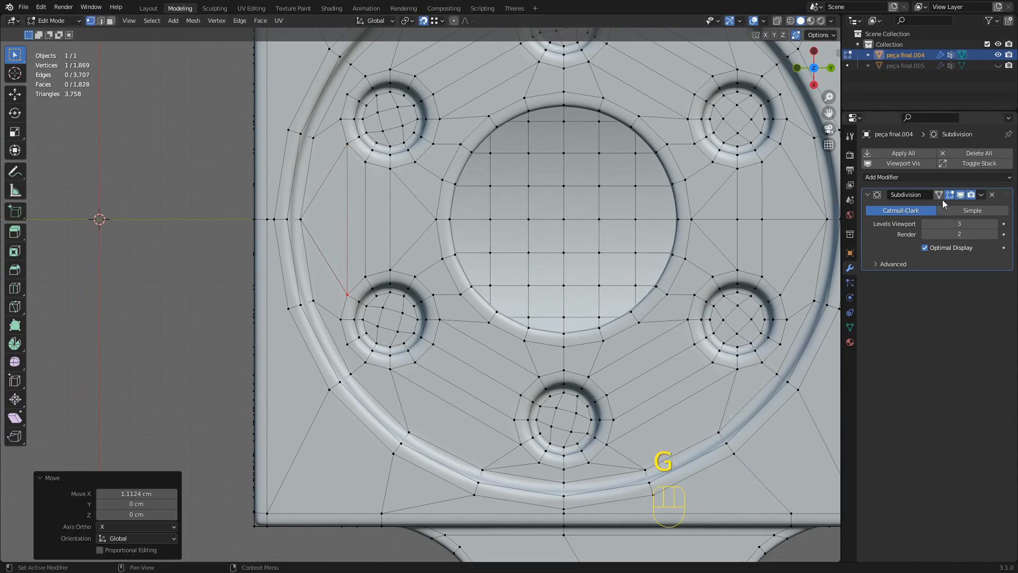
left_click(960, 195)
Move the midpoint vertices of the right holes' two connecting edges onto the lower hole's ring vertices, merging them.
scroll(589, 222, "down", 1)
middle_click_drag(589, 221, 377, 214, "shift")
scroll(514, 183, "up", 1)
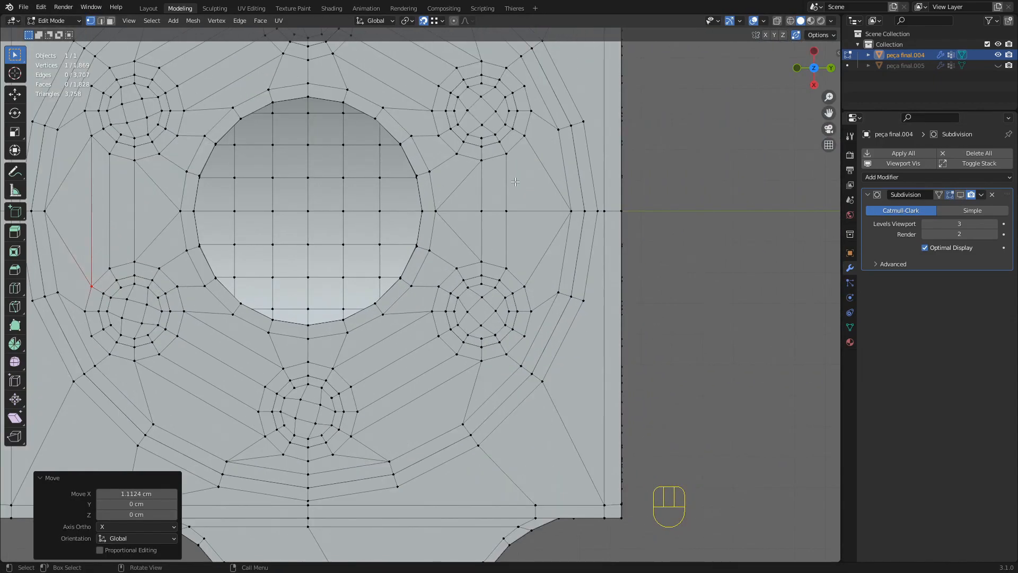
left_click(479, 213)
key("g")
left_click(481, 261)
left_click(508, 221)
key("g")
left_click(512, 264)
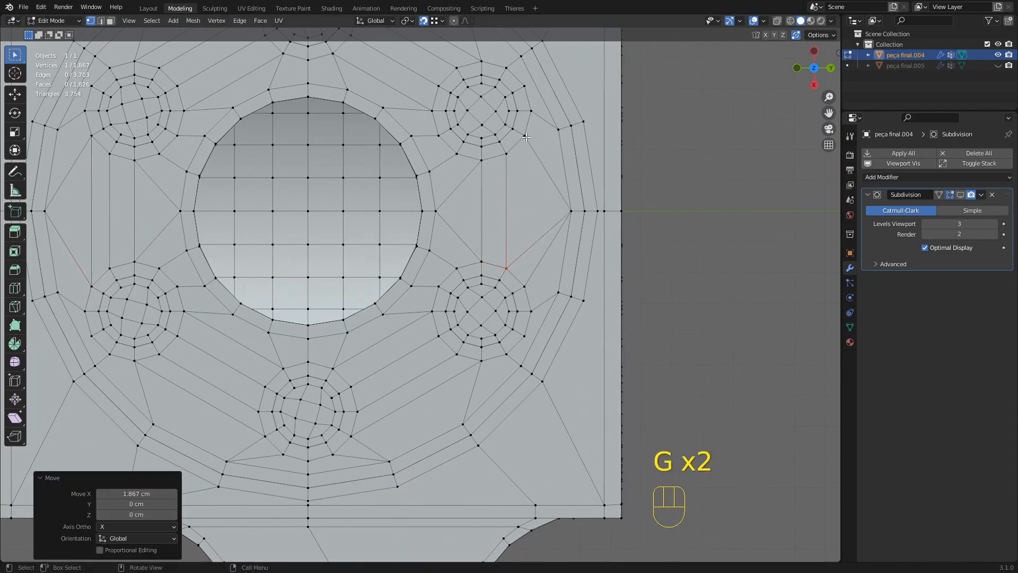
Connect the right holes' rings with a third edge facing the groove and merge its midpoint onto the lower hole's ring.
left_click(524, 135, "shift")
key("g")
left_click(528, 282)
Leave Edit Mode and turn the Subdivision modifier's viewport display back on.
middle_click_drag(475, 280, 609, 217, "shift")
middle_click_drag(447, 58, 471, 216, "shift")
middle_click_drag(649, 327, 561, 252, "shift")
middle_click_drag(561, 252, 750, 218)
scroll(520, 259, "down", 6)
key("Tab")
left_click(960, 195)
middle_click_drag(527, 170, 641, 133)
mouse_move(676, 184)
middle_mouse_down()
mouse_move(662, 237)
mouse_move(533, 257)
mouse_move(425, 251)
mouse_move(425, 276)
mouse_move(486, 302)
mouse_move(492, 267)
mouse_move(563, 261)
mouse_move(517, 281)
mouse_move(580, 273)
mouse_move(540, 310)
mouse_move(552, 323)
mouse_move(555, 301)
mouse_move(583, 305)
mouse_move(593, 289)
mouse_move(509, 325)
mouse_move(382, 310)
mouse_move(346, 264)
mouse_move(306, 274)
mouse_move(450, 275)
mouse_move(481, 248)
mouse_move(454, 183)
mouse_move(425, 245)
mouse_move(407, 231)
mouse_move(329, 267)
mouse_move(295, 257)
mouse_move(257, 220)
mouse_move(207, 237)
mouse_move(160, 273)
mouse_move(536, 194)
middle_mouse_up()
Set the viewport lighting to the red MatCap to check the surface reflections.
left_click(830, 21)
left_click(825, 74)
scroll(562, 313, "up", 4)
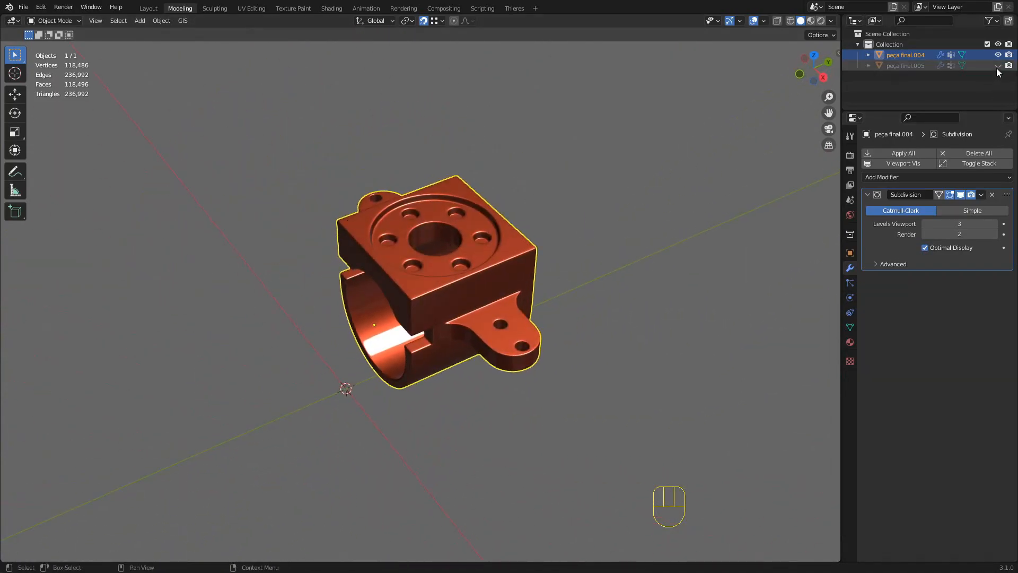
Unhide peça final.005 and select it beside the reworked part for comparison.
left_click(998, 66)
middle_click_drag(413, 246, 382, 319)
scroll(383, 305, "up", 4)
left_click(383, 303)
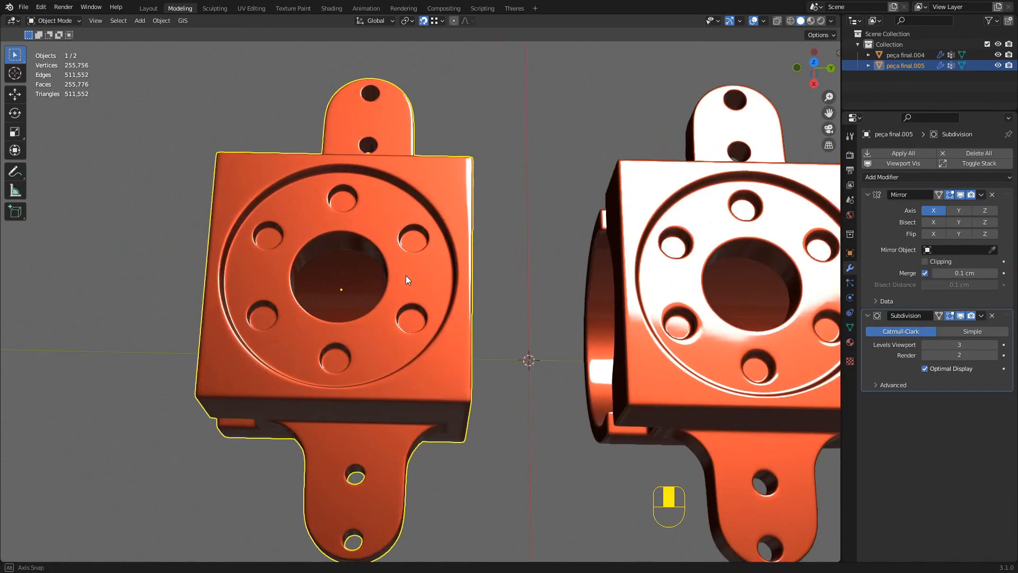
Examine the mesh of peça final.005 and peça final.004 one at a time in Edit Mode.
key("Tab")
scroll(404, 265, "down", 3)
middle_click_drag(404, 257, 431, 273)
key("Tab")
left_click(540, 235)
key("Tab")
middle_click_drag(615, 244, 501, 244)
middle_click_drag(501, 244, 371, 227)
key("Tab")
Select both parts and compare their hole and groove topology together in Edit Mode, returning to Object Mode when done.
left_click(354, 194)
left_click(493, 224, "shift")
key("Tab")
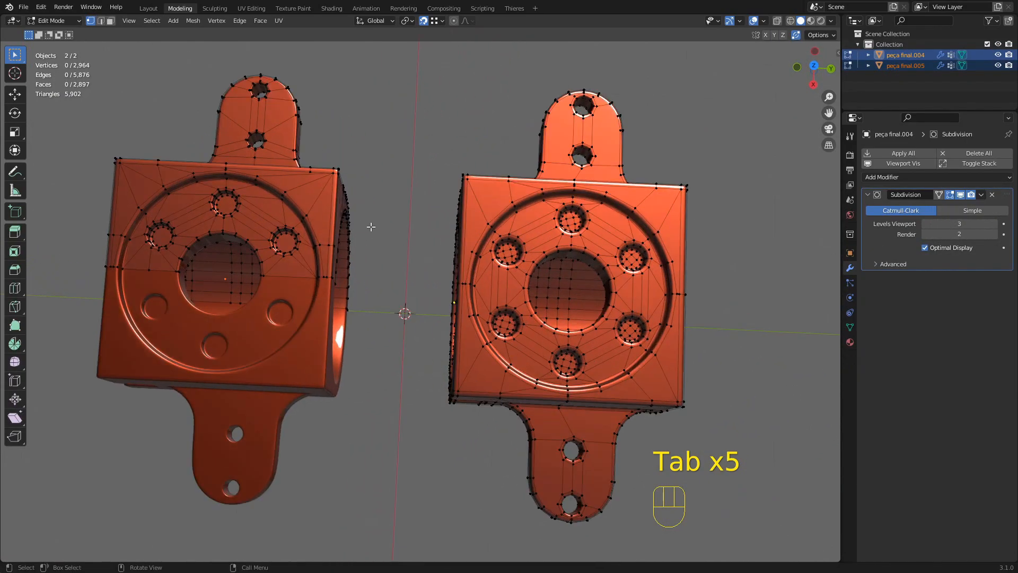
scroll(276, 173, "up", 1)
middle_click_drag(277, 155, 402, 181, "shift")
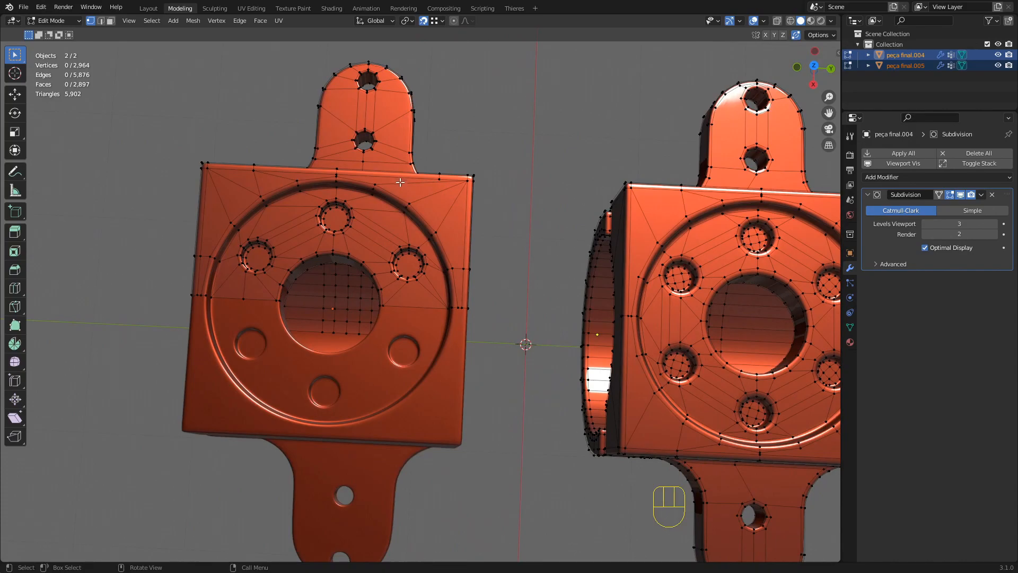
scroll(575, 262, "down", 3)
middle_click_drag(776, 256, 453, 258, "shift")
key("Tab")
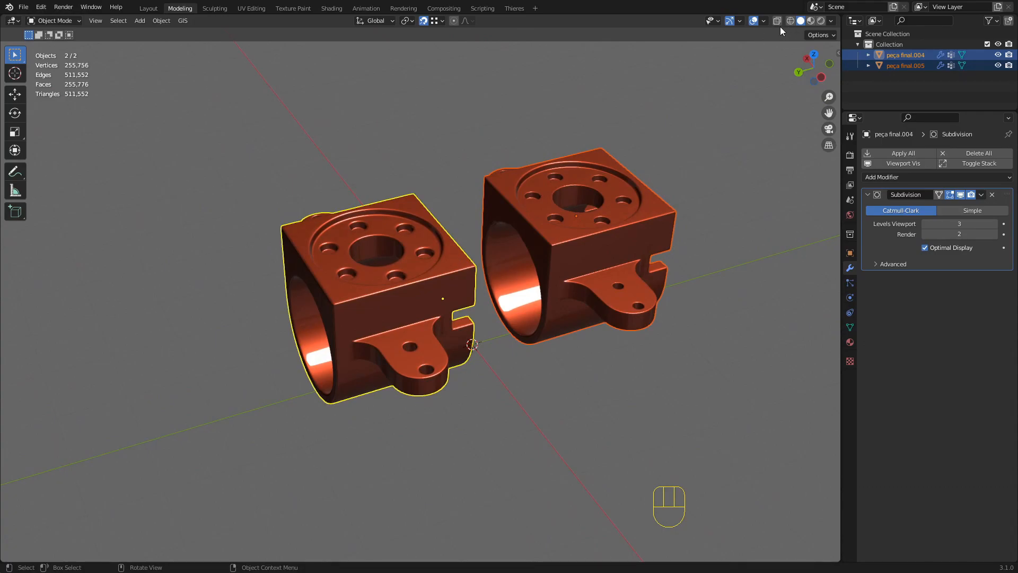
Compare the smoothed surfaces of both parts from several angles, examining the holes, groove, side tabs and open cylinder.
middle_click_drag(583, 132, 395, 328)
middle_click_drag(422, 312, 459, 300, "shift")
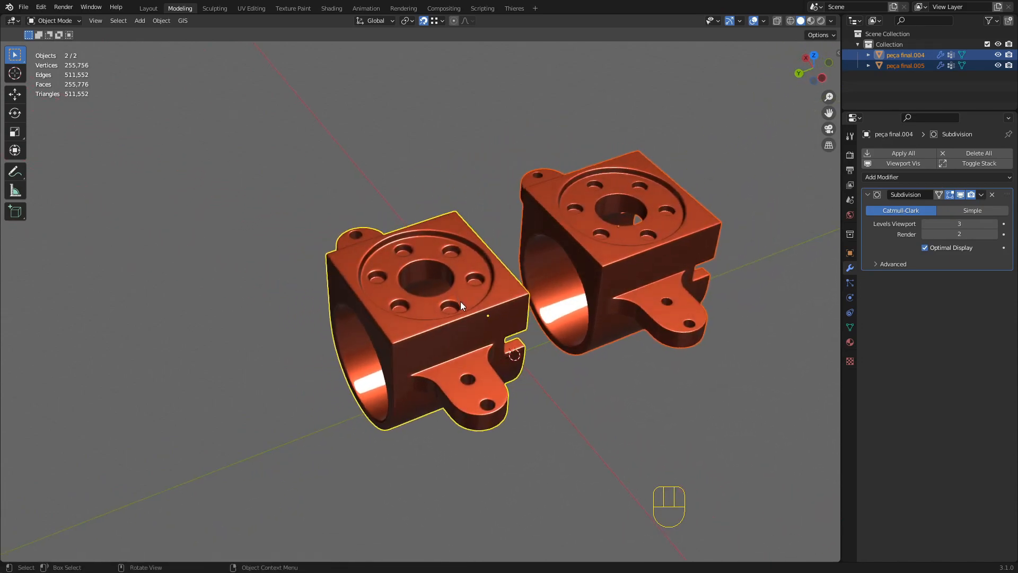
middle_click_drag(527, 310, 494, 301, "shift")
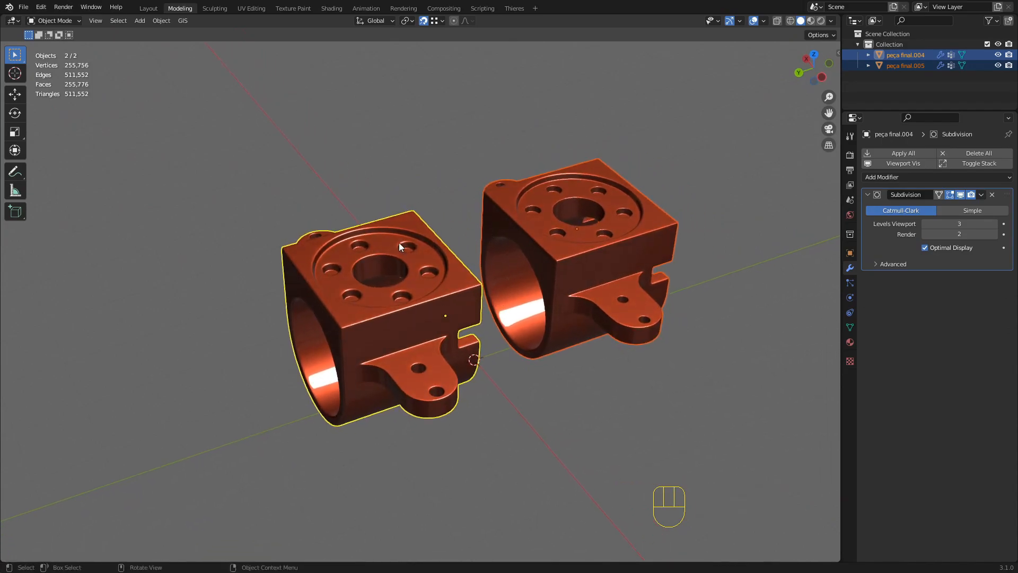
scroll(451, 279, "up", 1)
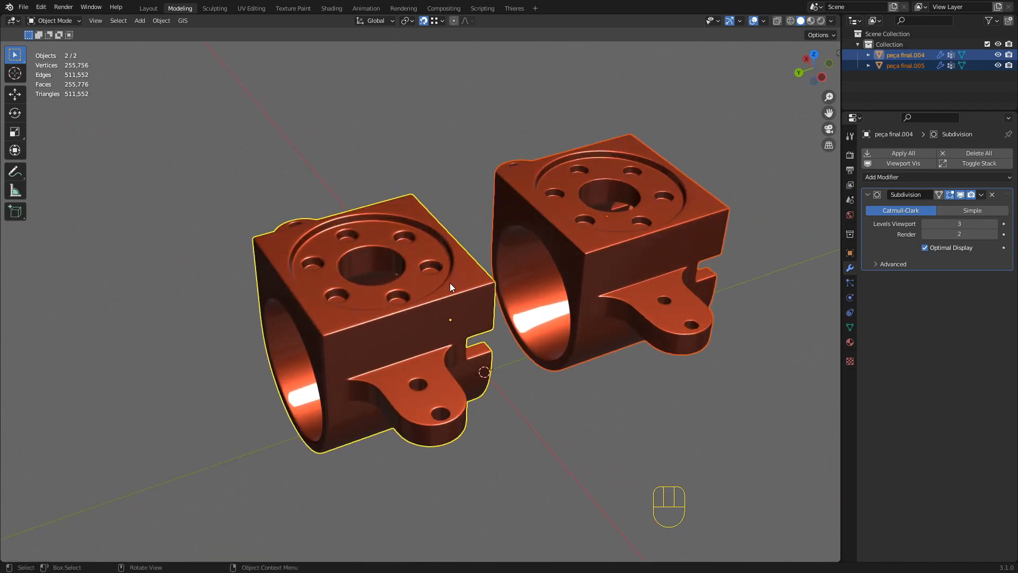
middle_click_drag(450, 284, 477, 252)
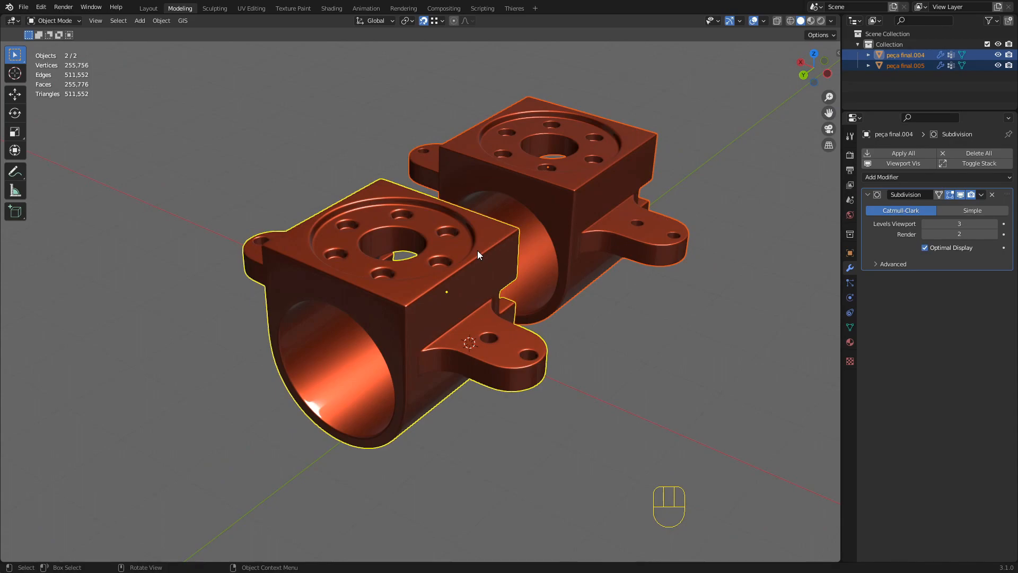
middle_click_drag(478, 251, 497, 276)
scroll(464, 305, "up", 2)
mouse_move(497, 276)
middle_mouse_down()
mouse_move(498, 294)
mouse_move(524, 282)
mouse_move(517, 290)
mouse_move(513, 269)
mouse_move(485, 285)
mouse_move(451, 284)
mouse_move(535, 291)
mouse_move(485, 284)
mouse_move(529, 268)
mouse_move(508, 272)
middle_mouse_up()
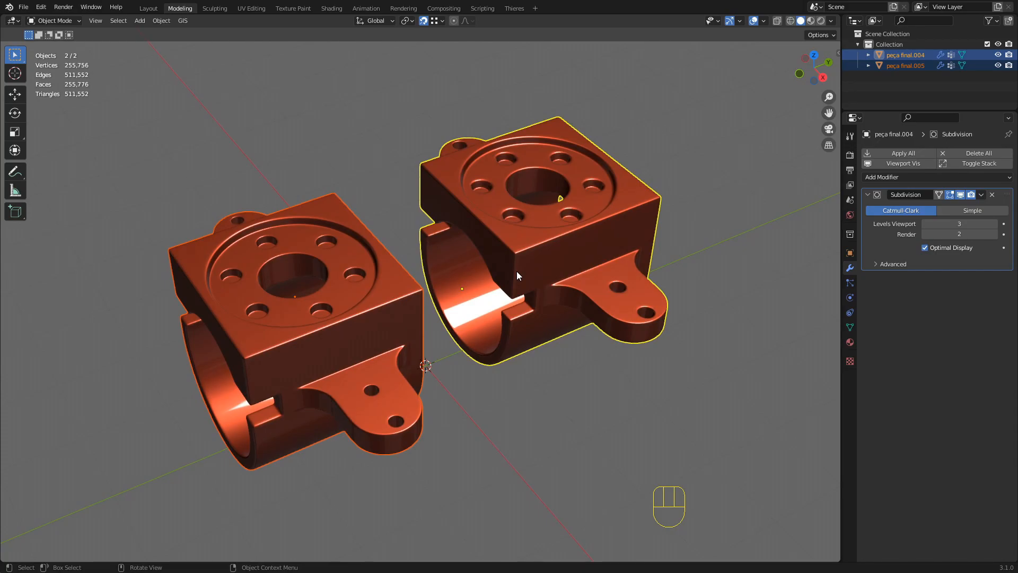
middle_click_drag(452, 304, 473, 289, "shift")
scroll(476, 289, "up", 1)
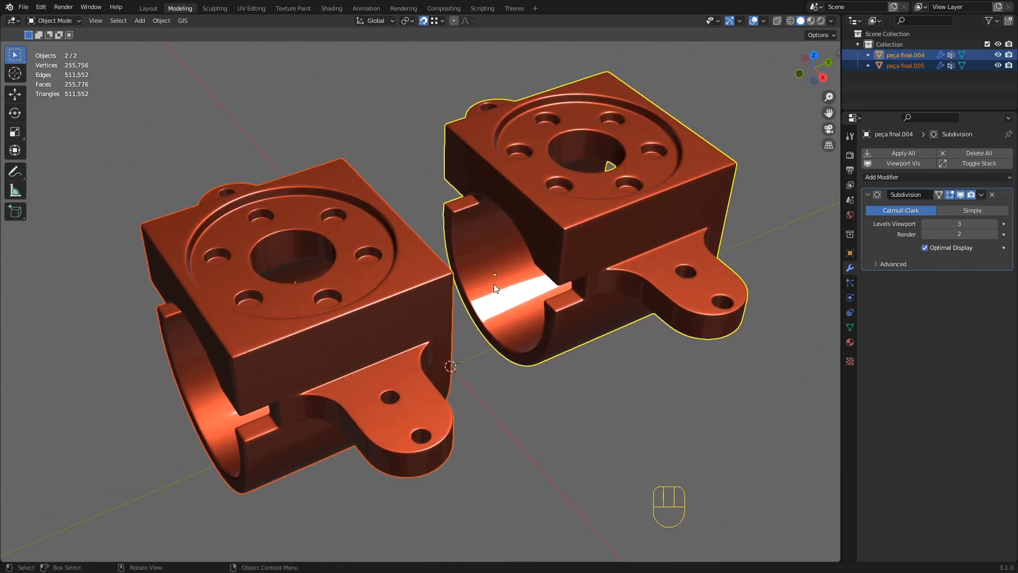